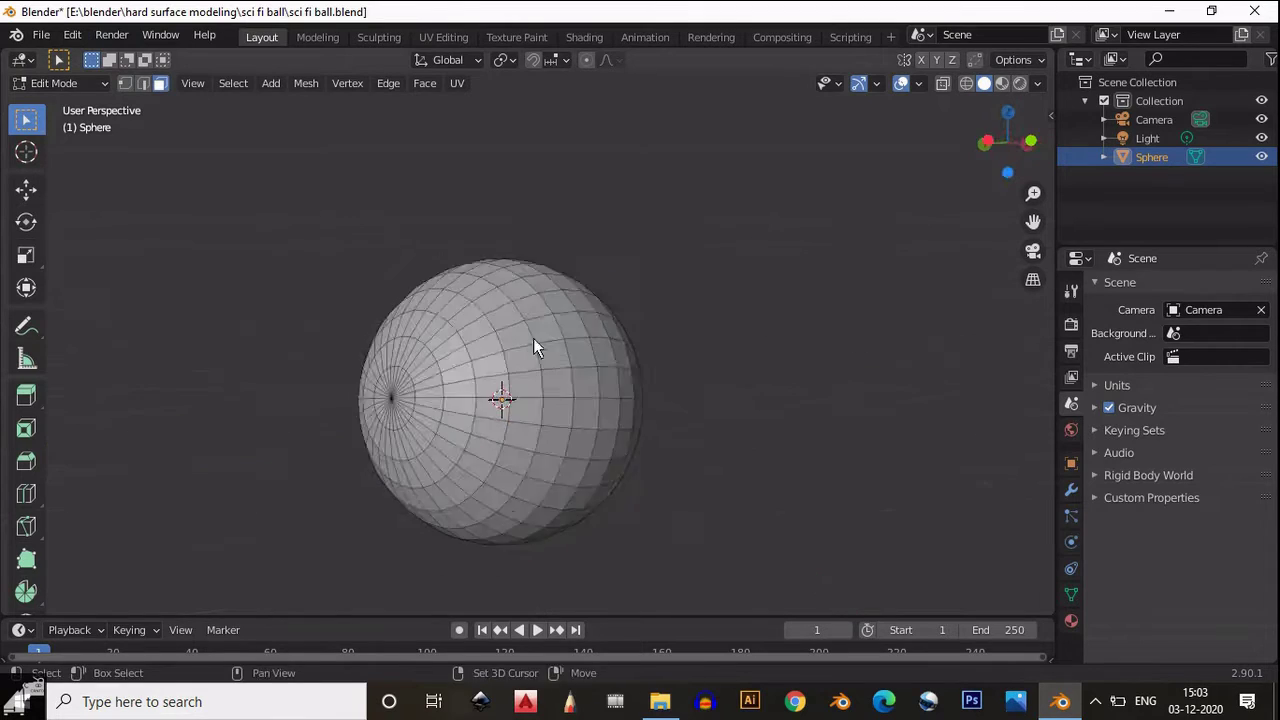
Select all of the sphere's faces except the end caps around the poles and extrude them slightly outward along their normals
key(ctrl+KP_Add)
key(ctrl+KP_Add)
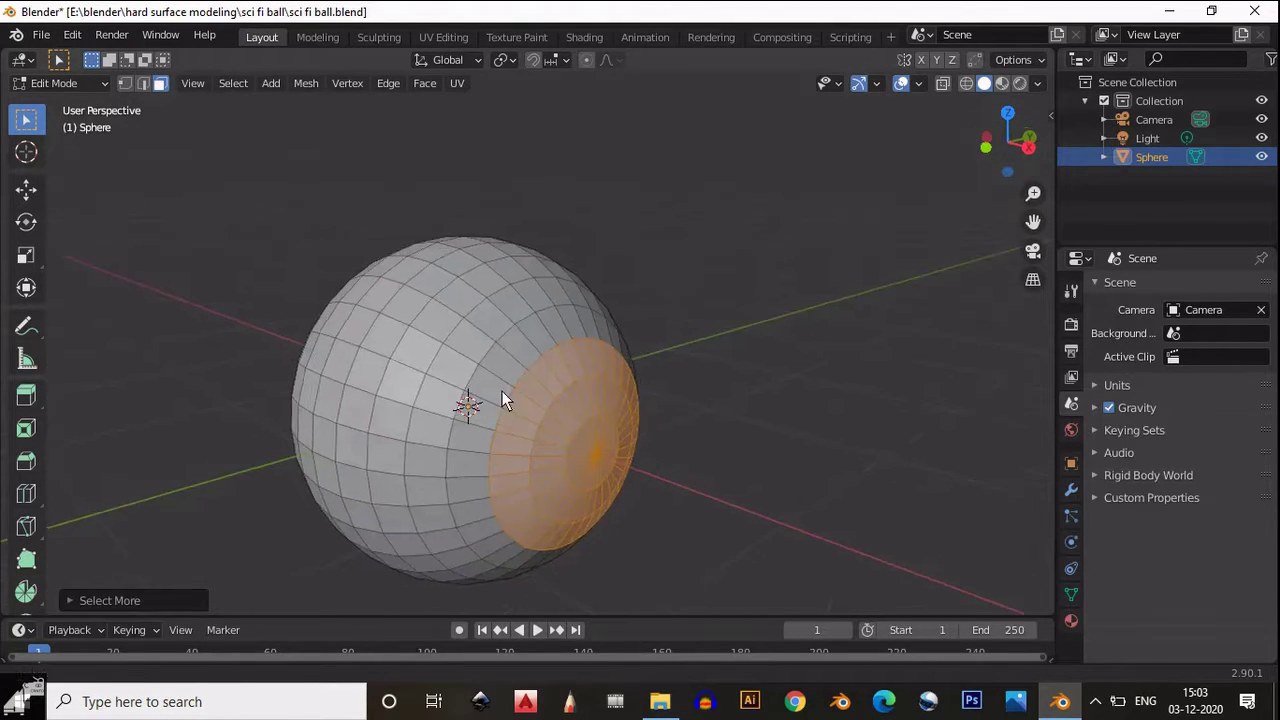
scroll(515, 400, down, 3)
middle_drag(642, 465, 530, 404)
key(ctrl+i)
scroll(530, 404, up, 2)
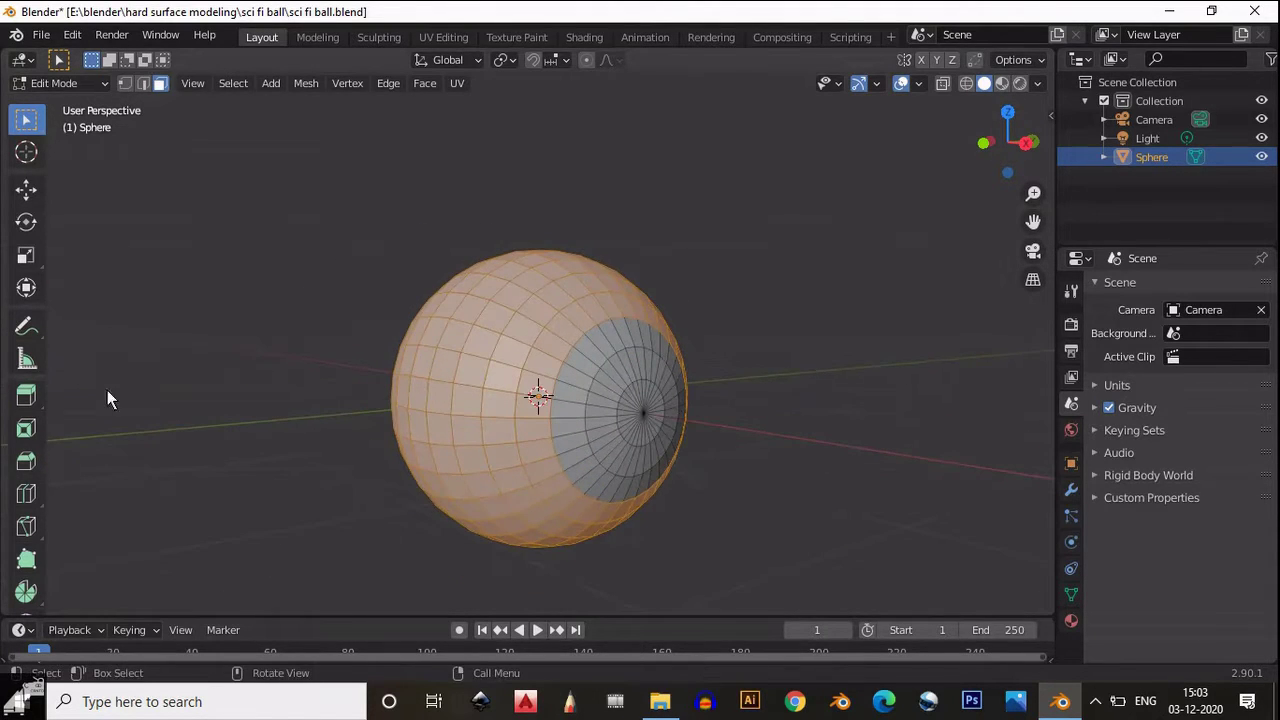
drag(26, 395, 70, 440)
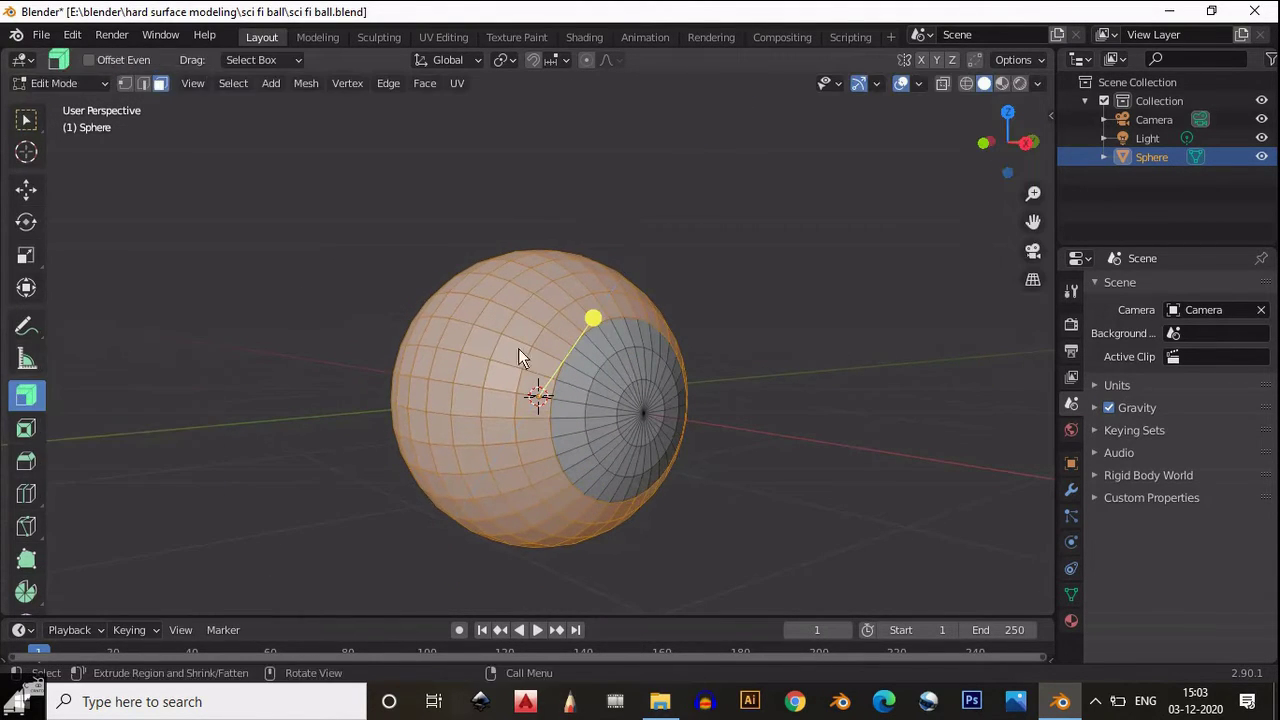
drag(593, 318, 601, 316)
middle_drag(457, 371, 699, 335)
key(Tab)
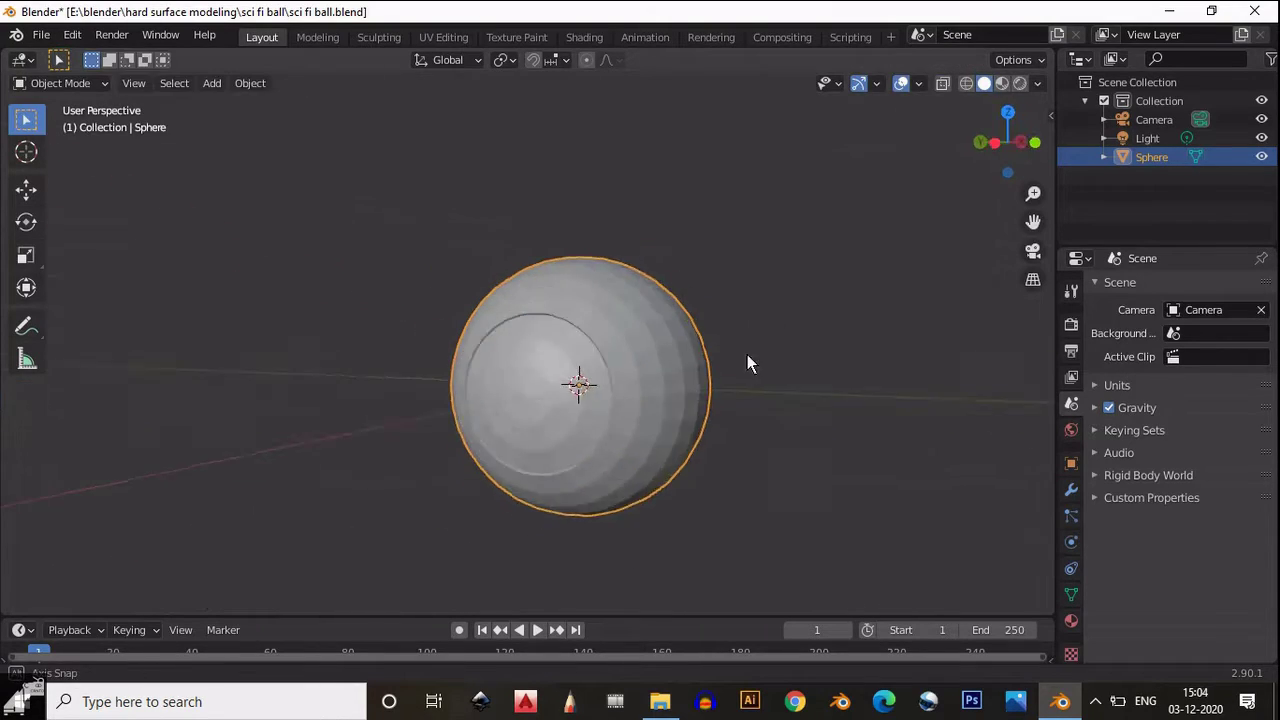
Select the sphere's raised body between the end caps and extrude it along its normals by about 0.098 m
scroll(612, 342, up, 2)
key(Tab)
alt+click(561, 296)
scroll(558, 292, up, 4)
key(ctrl+l)
key(KP_Decimal)
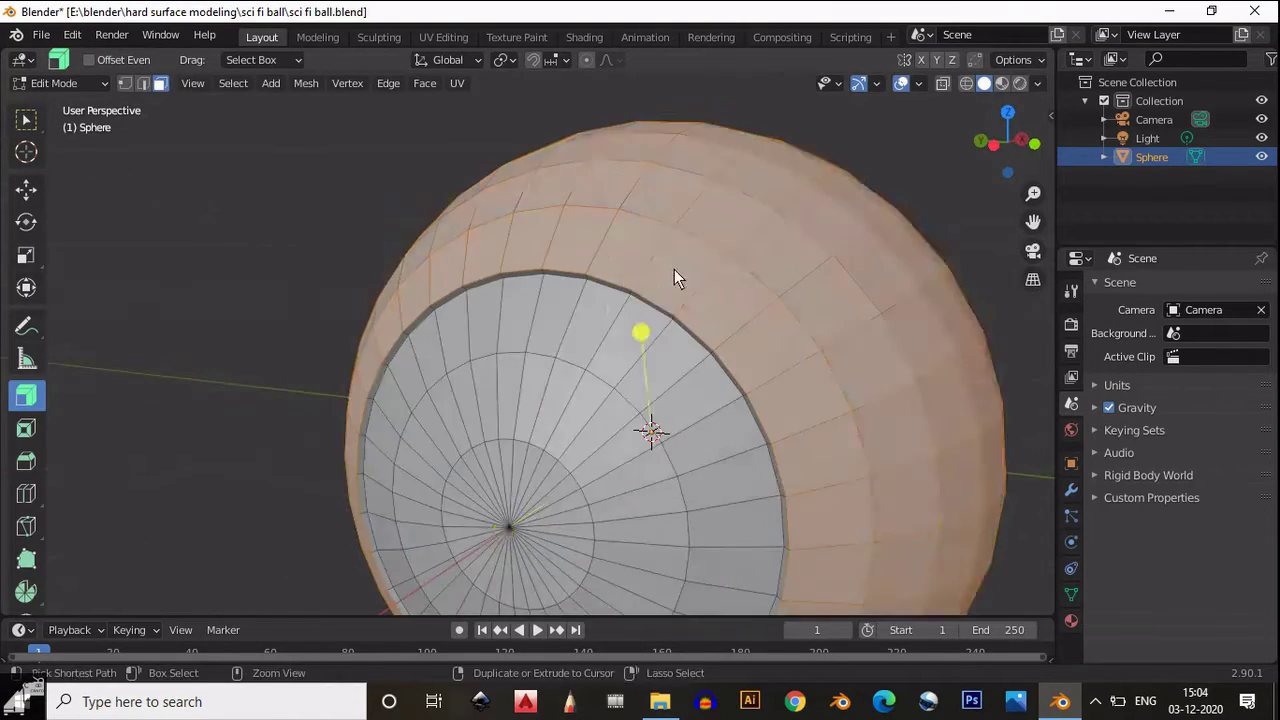
key(KP_6)
key(KP_6)
key(KP_6)
key(KP_6)
key(KP_6)
key(KP_6)
key(KP_6)
key(KP_6)
key(KP_6)
key(KP_6)
key(KP_6)
key(KP_6)
scroll(603, 363, down, 1)
key(KP_6)
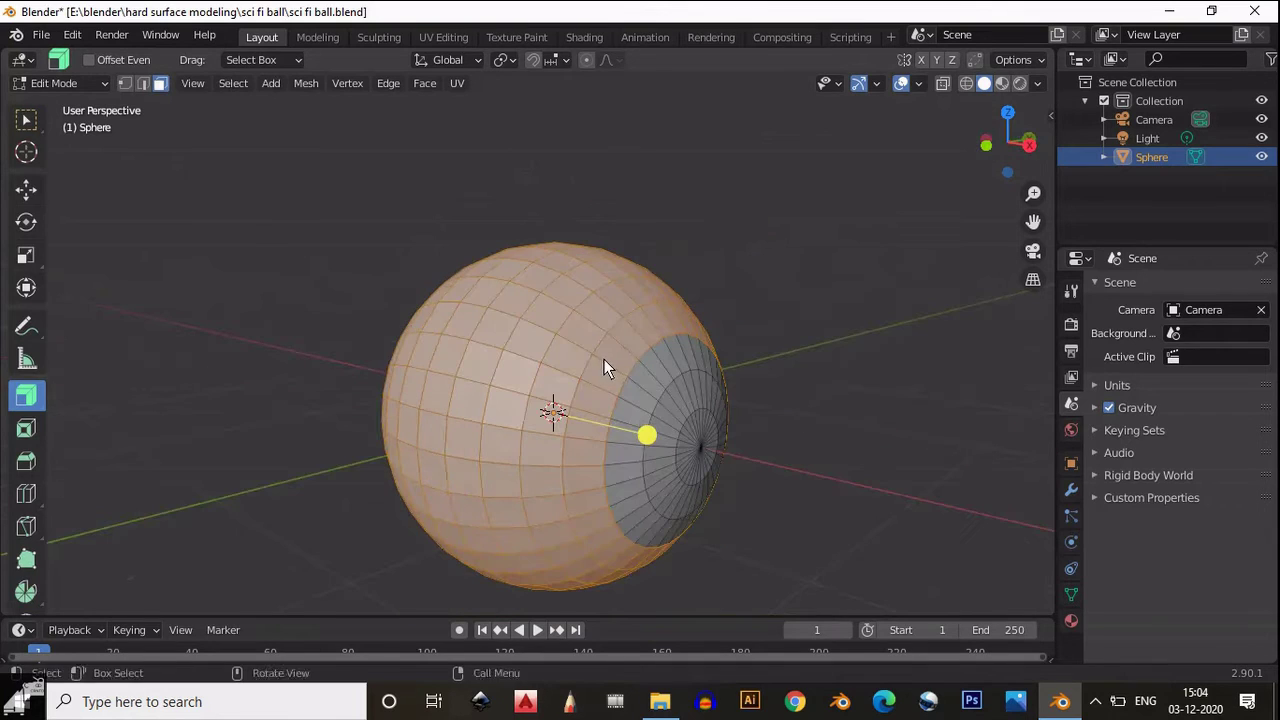
key(KP_6)
key(KP_6)
key(KP_6)
key(KP_6)
key(KP_6)
key(KP_6)
key(KP_6)
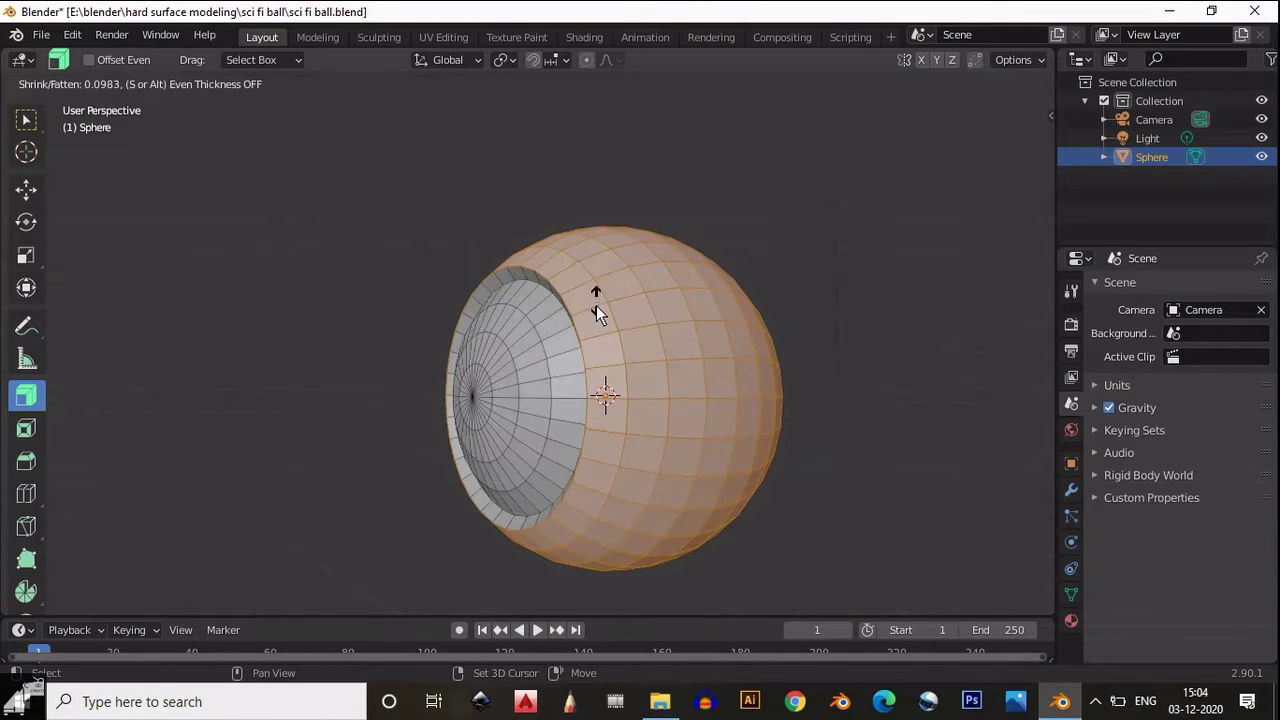
click(597, 296)
Extrude the ring of faces bordering the end cap along its normals and check the shape in Object Mode
middle_drag(523, 337, 654, 307)
scroll(511, 349, down, 2)
key(KP_6)
key(KP_6)
key(KP_6)
key(KP_6)
key(KP_6)
key(KP_6)
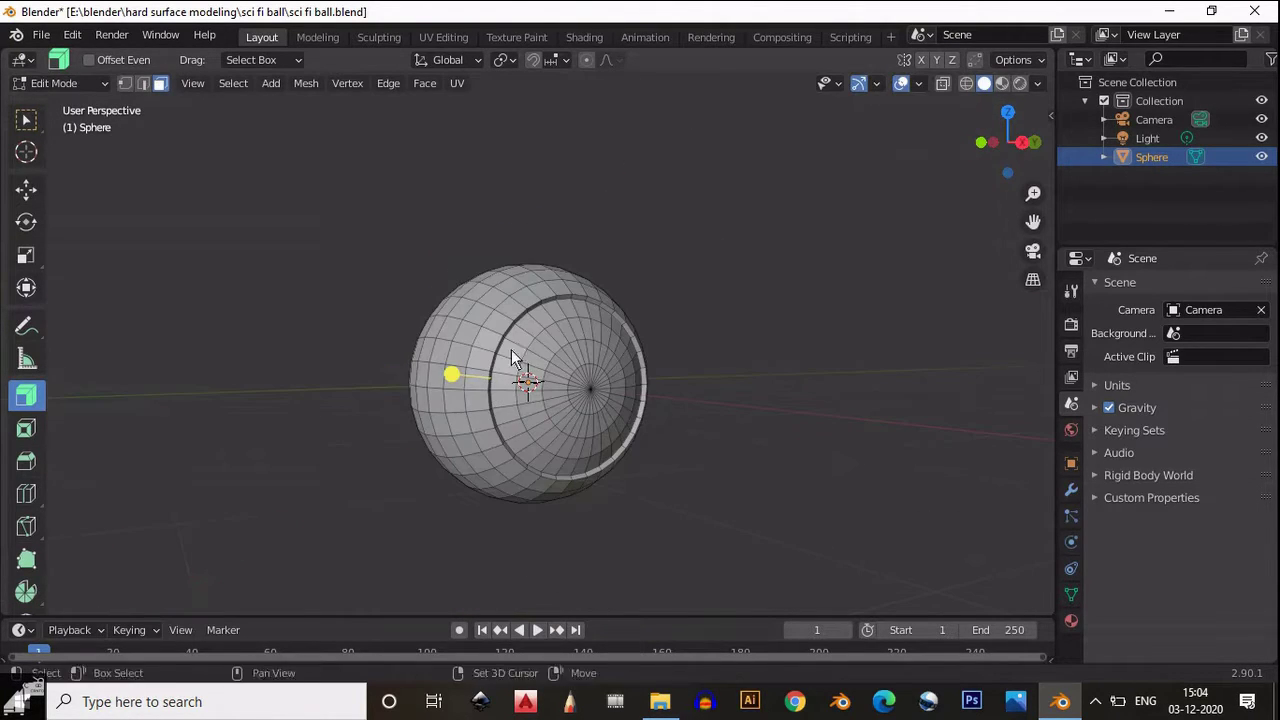
key(KP_6)
key(KP_6)
key(KP_6)
key(KP_6)
key(KP_6)
key(KP_6)
key(KP_6)
key(alt+s)
click(566, 316)
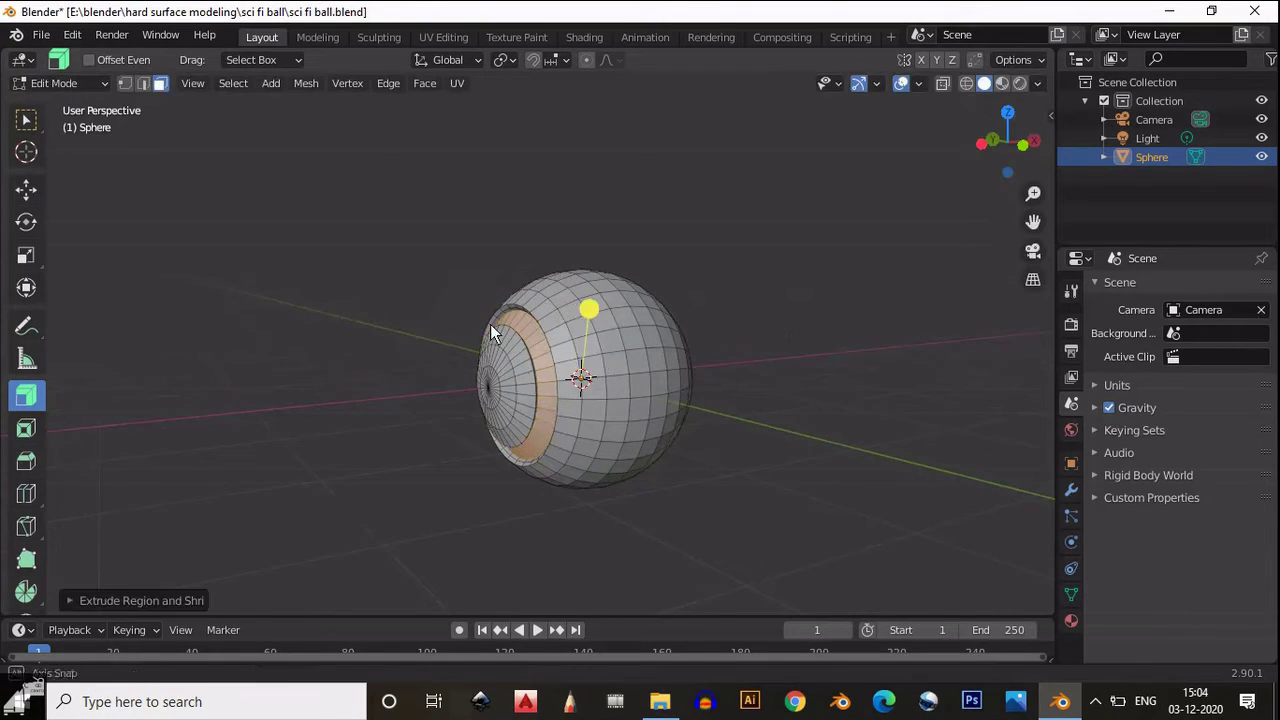
scroll(486, 329, up, 3)
middle_drag(486, 329, 676, 467)
key(Tab)
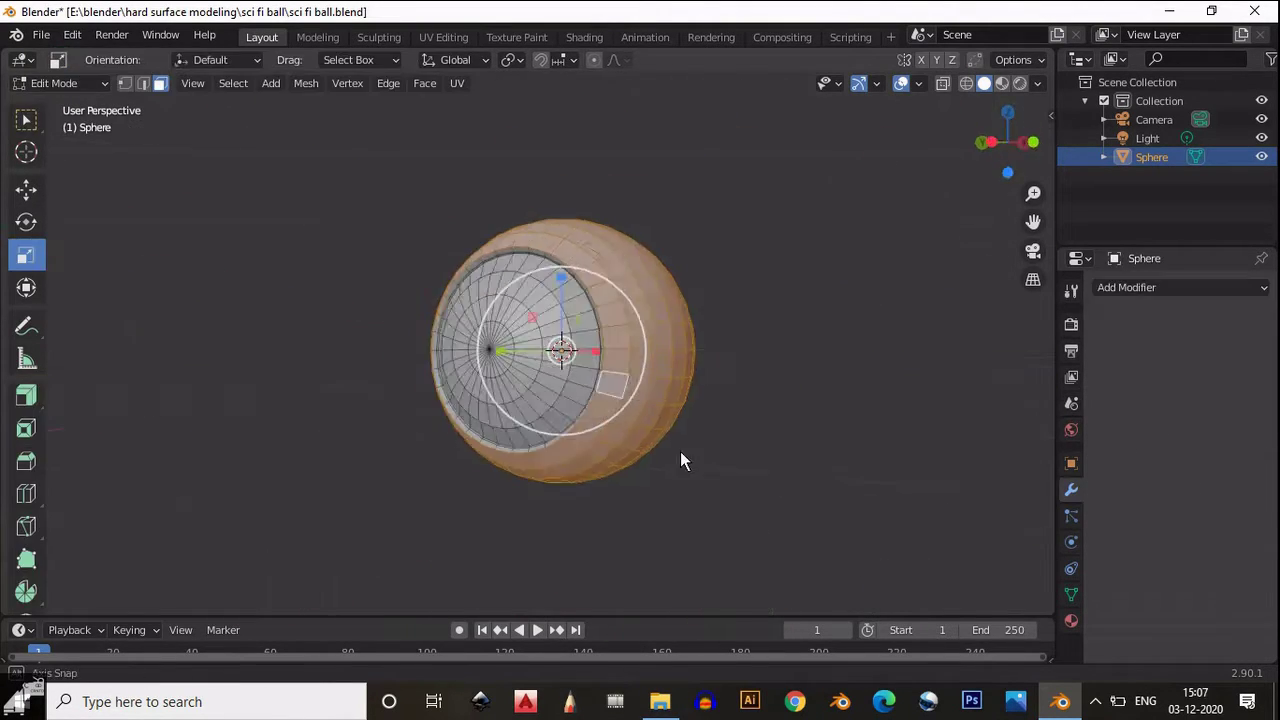
Inset the selected body faces between the end caps with a thickness of 0.1 m
key(i)
click(780, 534)
click(196, 491)
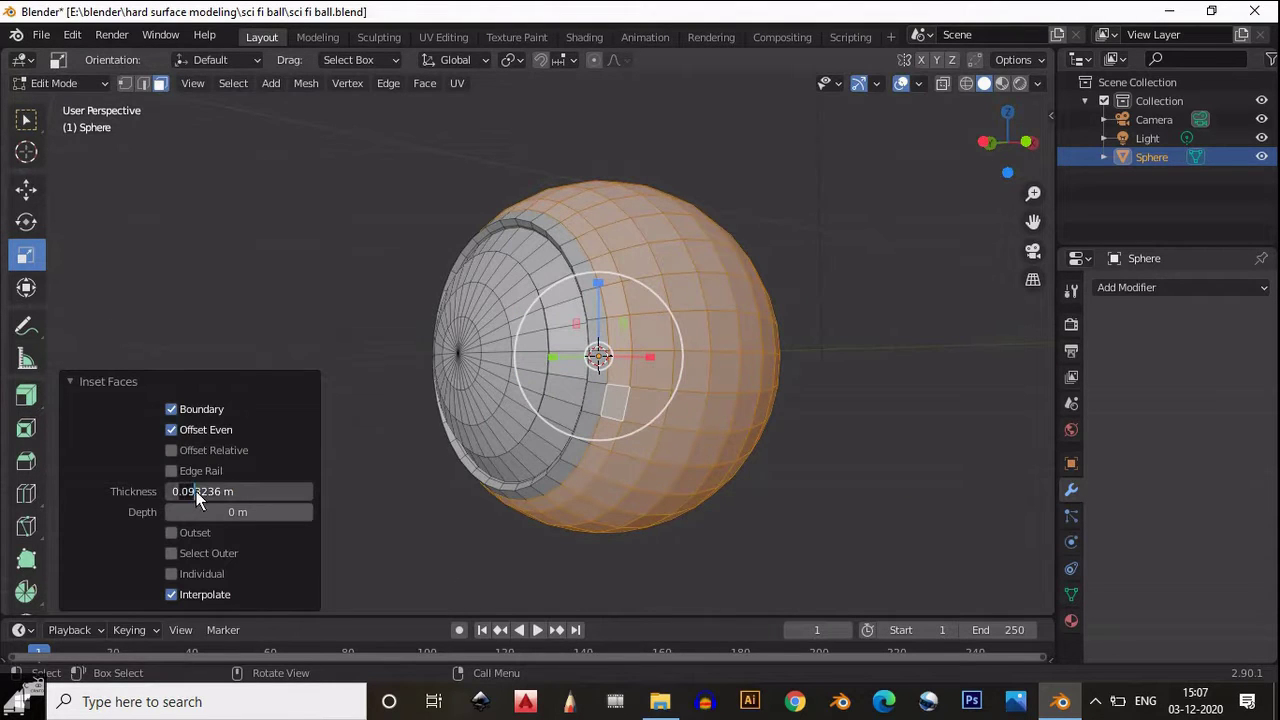
text(0.1)
key(Return)
scroll(638, 490, down, 3)
middle_drag(630, 488, 609, 332)
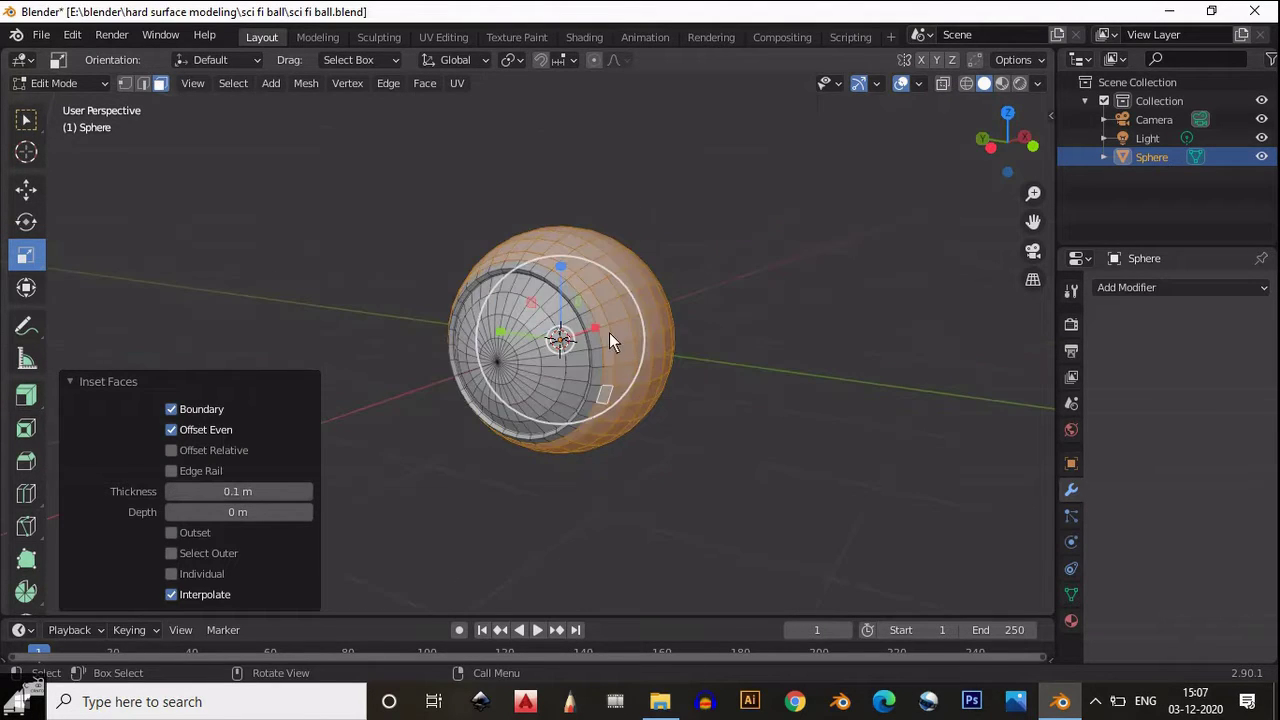
Extrude the inset body faces outward along their normals to form a stepped edge around the ball
key(shift+space)
key(e)
drag(545, 246, 609, 329)
scroll(609, 337, up, 3)
middle_drag(609, 337, 694, 383)
key(alt+s)
click(596, 236)
key(Tab)
key(Tab)
Extrude the two vertical face bands on either side of the sphere's middle along their normals
click(998, 150)
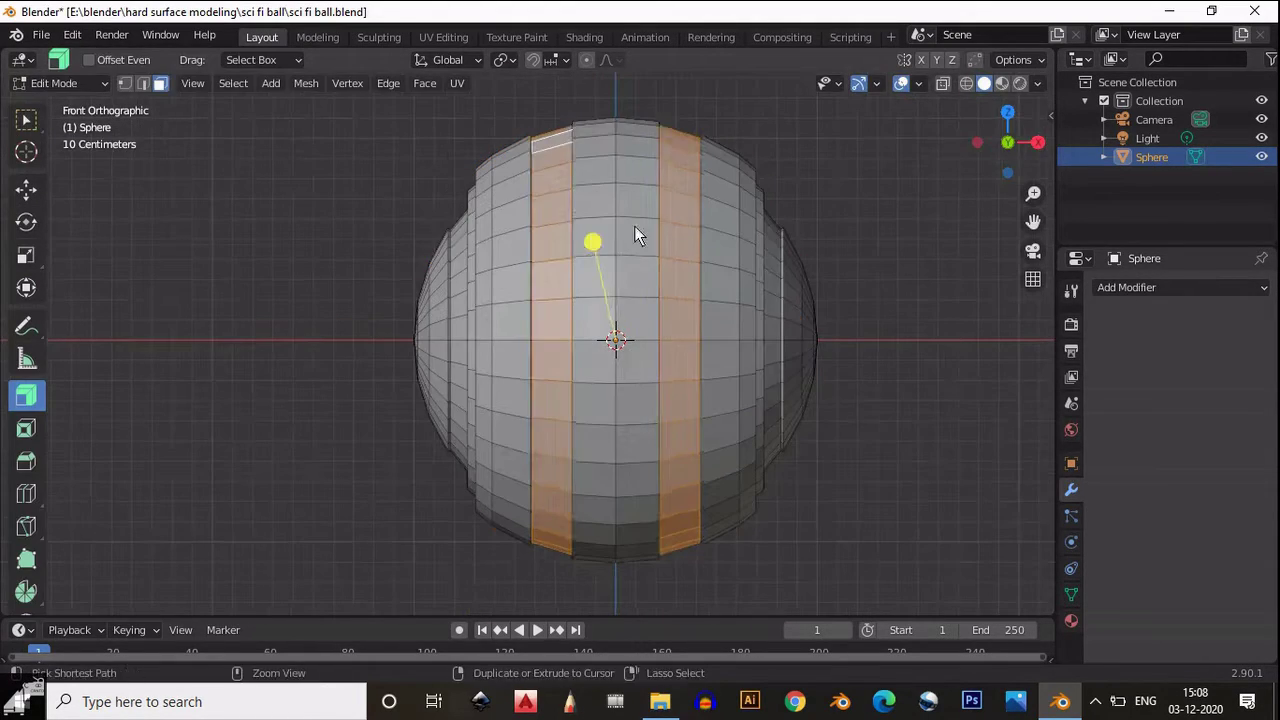
drag(602, 235, 622, 230)
scroll(642, 239, down, 3)
key(Tab)
middle_drag(642, 248, 842, 459)
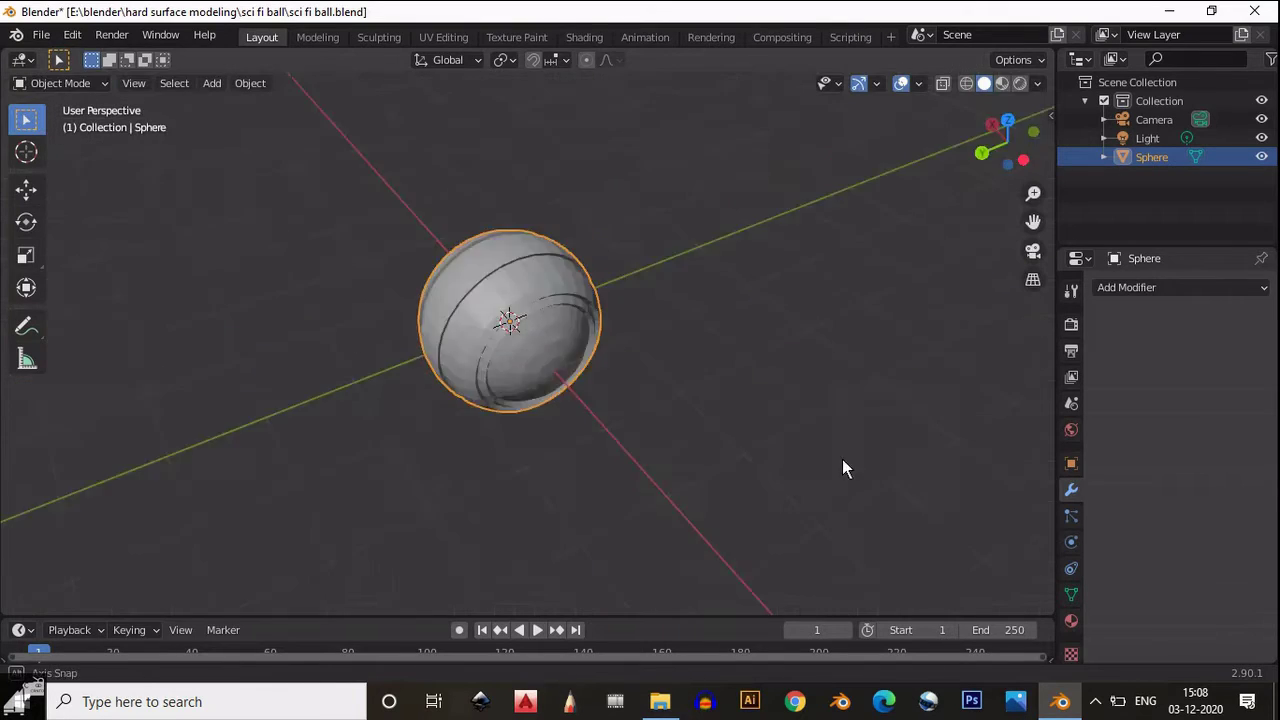
Add a Bevel modifier to the sphere with an amount of 0.005 m and the limit method Angle
scroll(842, 459, up, 3)
click(1127, 287)
click(728, 345)
middle_drag(728, 345, 560, 386)
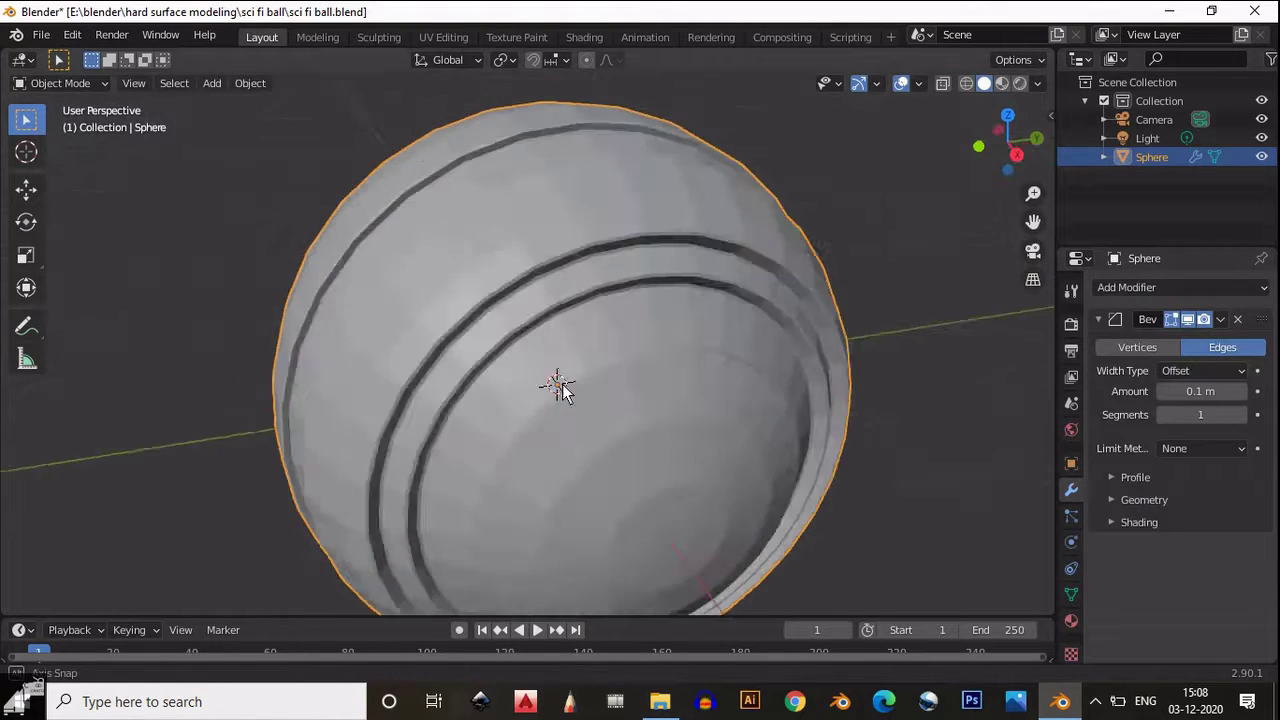
click(1172, 391)
text(0.005)
key(Return)
click(1195, 450)
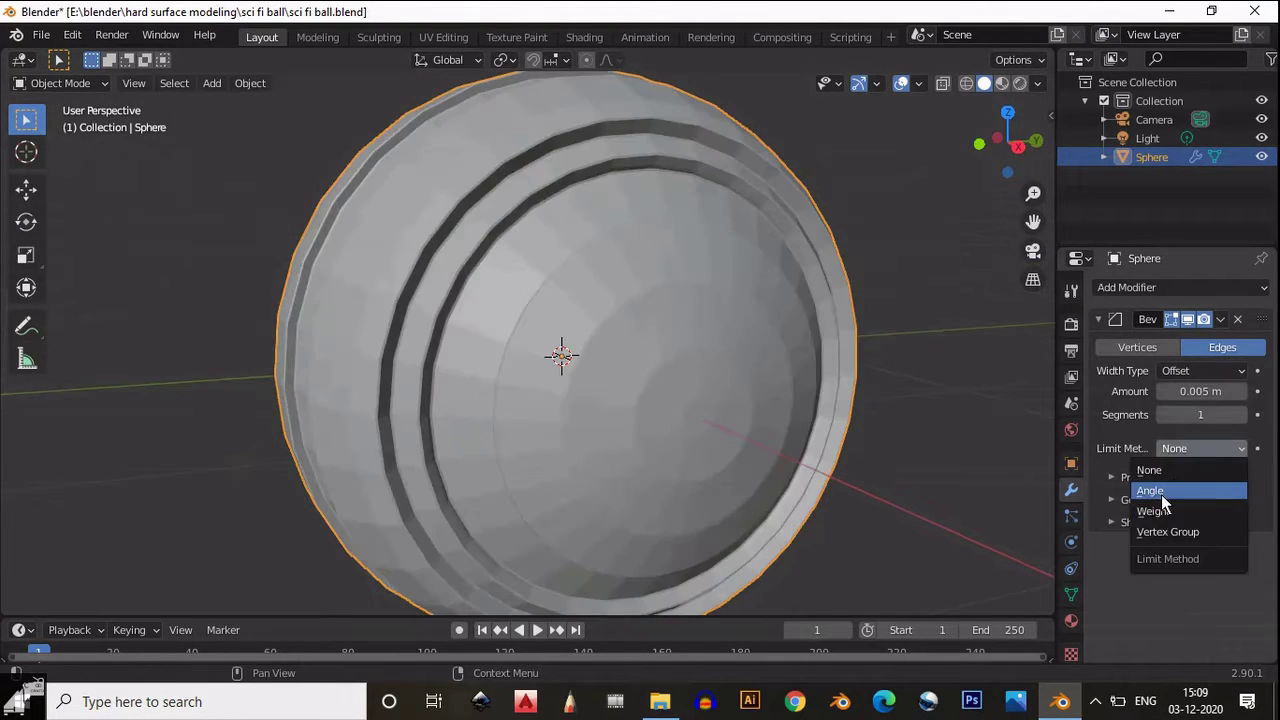
click(1161, 488)
Enable Auto Smooth at 30° for the sphere's normals and inspect the smoothed ball
scroll(660, 458, down, 3)
scroll(1042, 591, up, 3)
click(1071, 594)
click(892, 403)
middle_drag(892, 403, 691, 371)
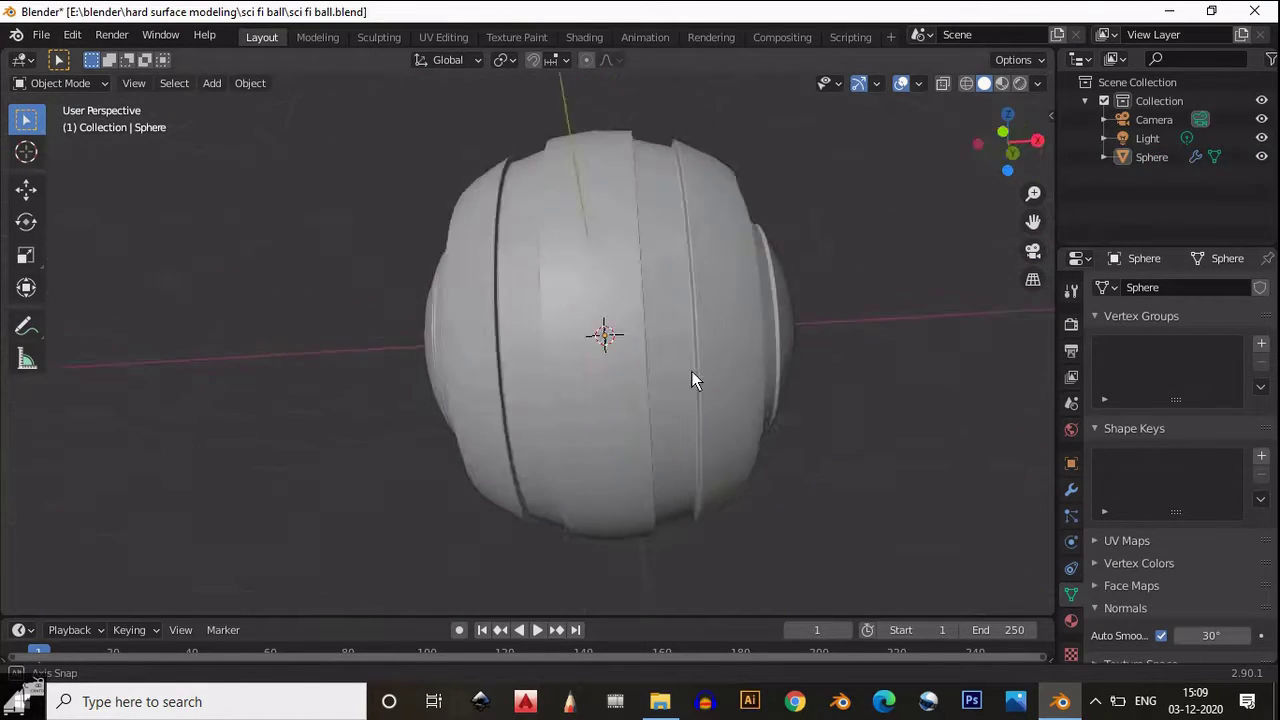
Select the face band around the sphere's middle in Edit Mode from the front view
key(Tab)
key(KP_1)
alt+click(630, 297)
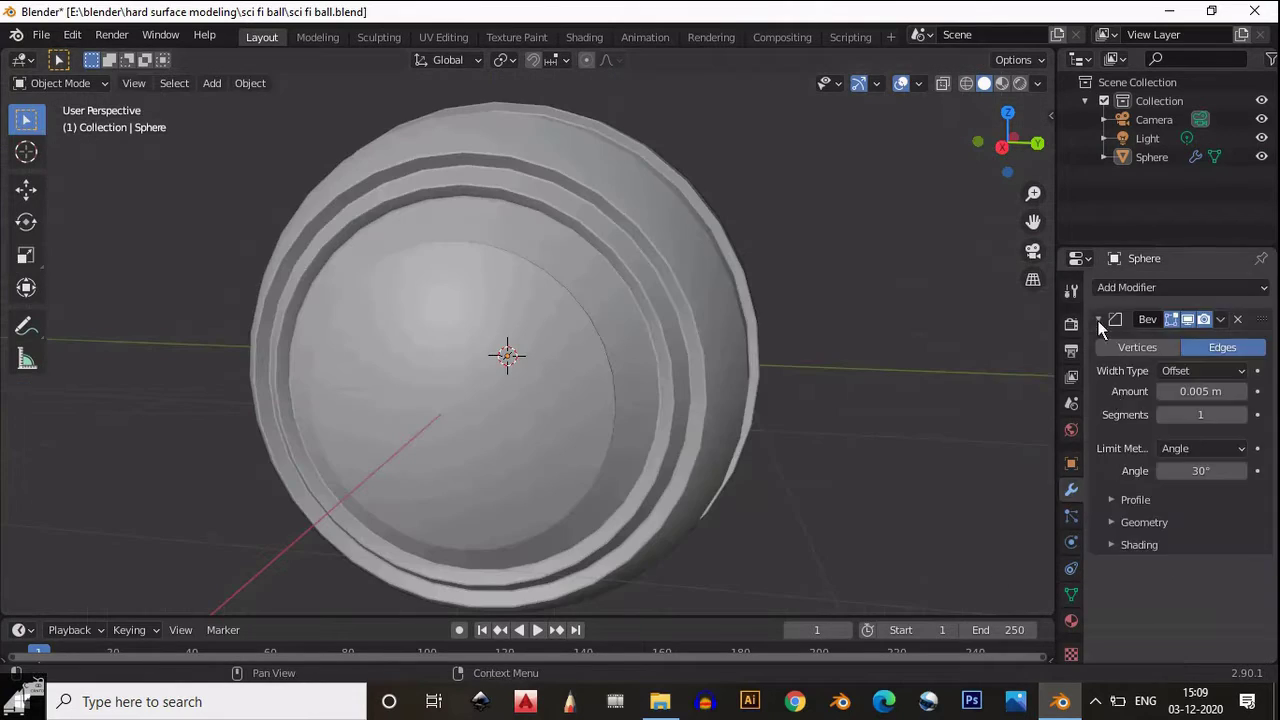
Try a Subdivision Surface modifier with viewport level 3 on the sphere, then remove it
click(1098, 319)
click(1180, 287)
click(919, 605)
key(ctrl+3)
middle_drag(713, 534, 866, 471)
key(Tab)
click(1017, 166)
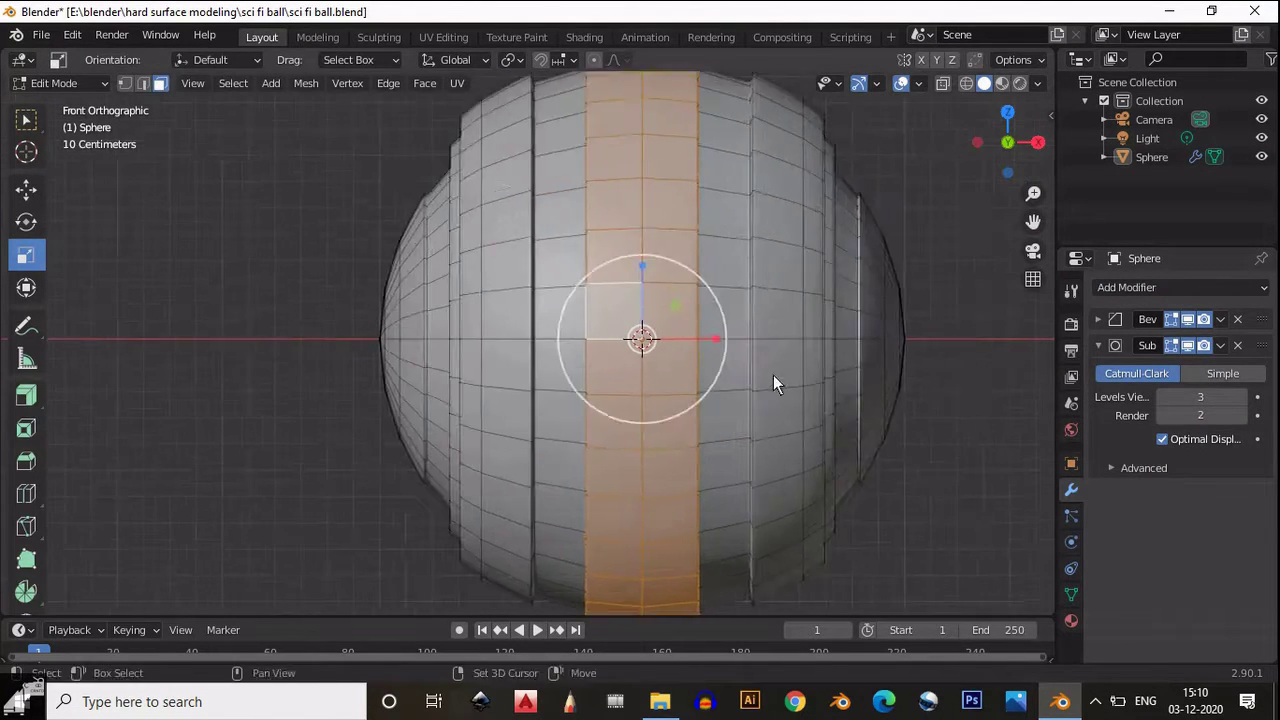
click(1238, 345)
Add one centred loop cut around the pole within the end cap's face ring
middle_drag(784, 382, 586, 510)
scroll(585, 514, up, 4)
drag(737, 209, 543, 463)
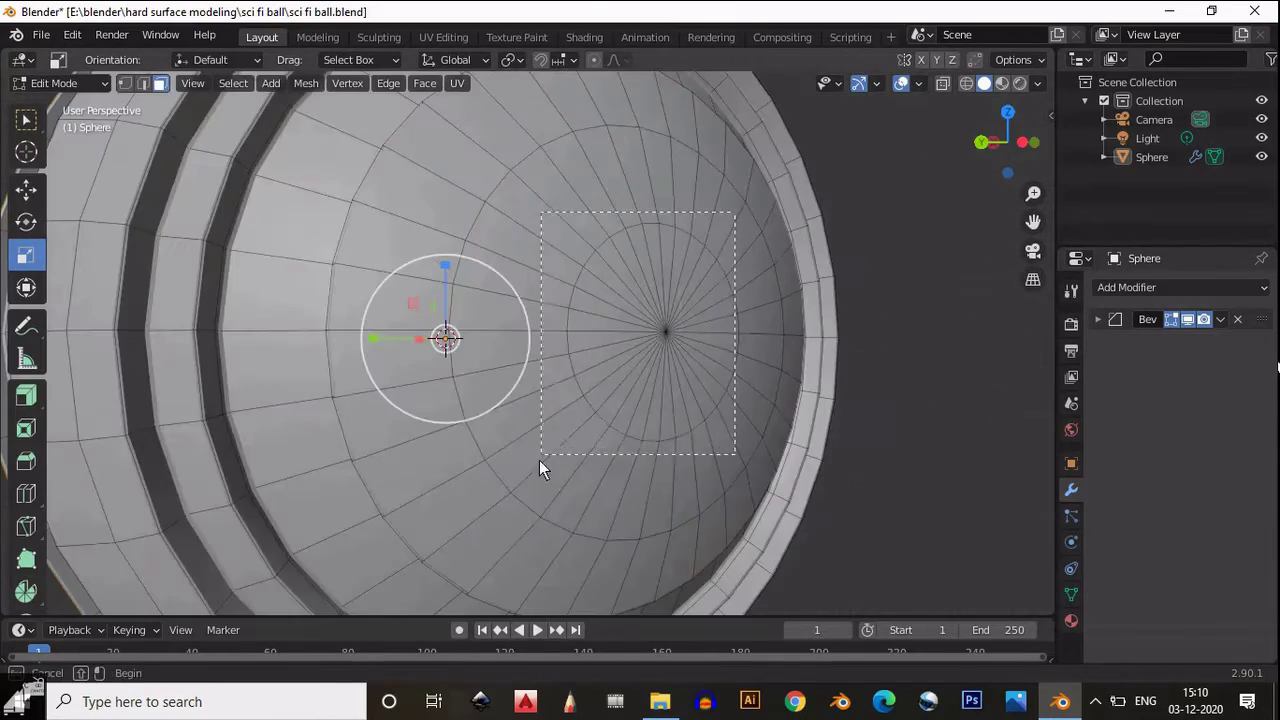
middle_drag(543, 463, 432, 207)
key(ctrl+r)
click(476, 194)
right_click(476, 194)
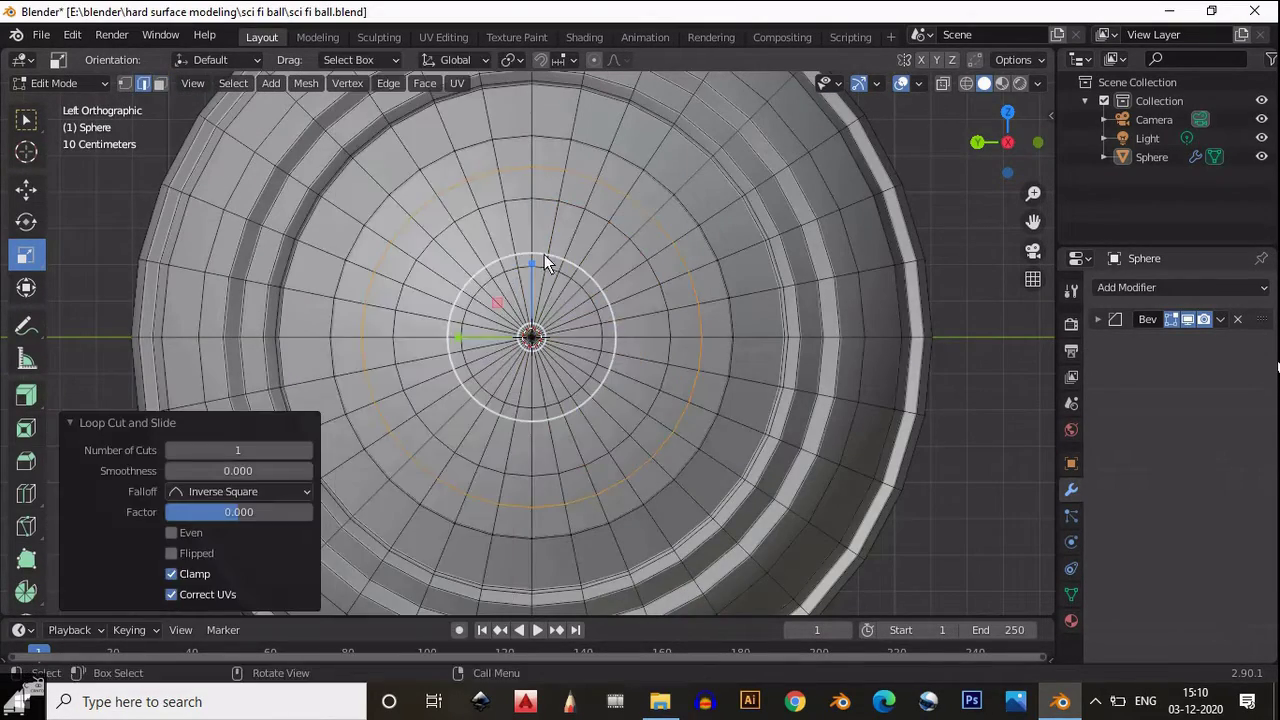
Select the end cap's faces inside the new edge loop and extrude them inward along their normals
middle_drag(544, 254, 620, 291)
ctrl+middle_drag(903, 208, 622, 373)
key(ctrl+KP_3)
scroll(623, 374, up, 5)
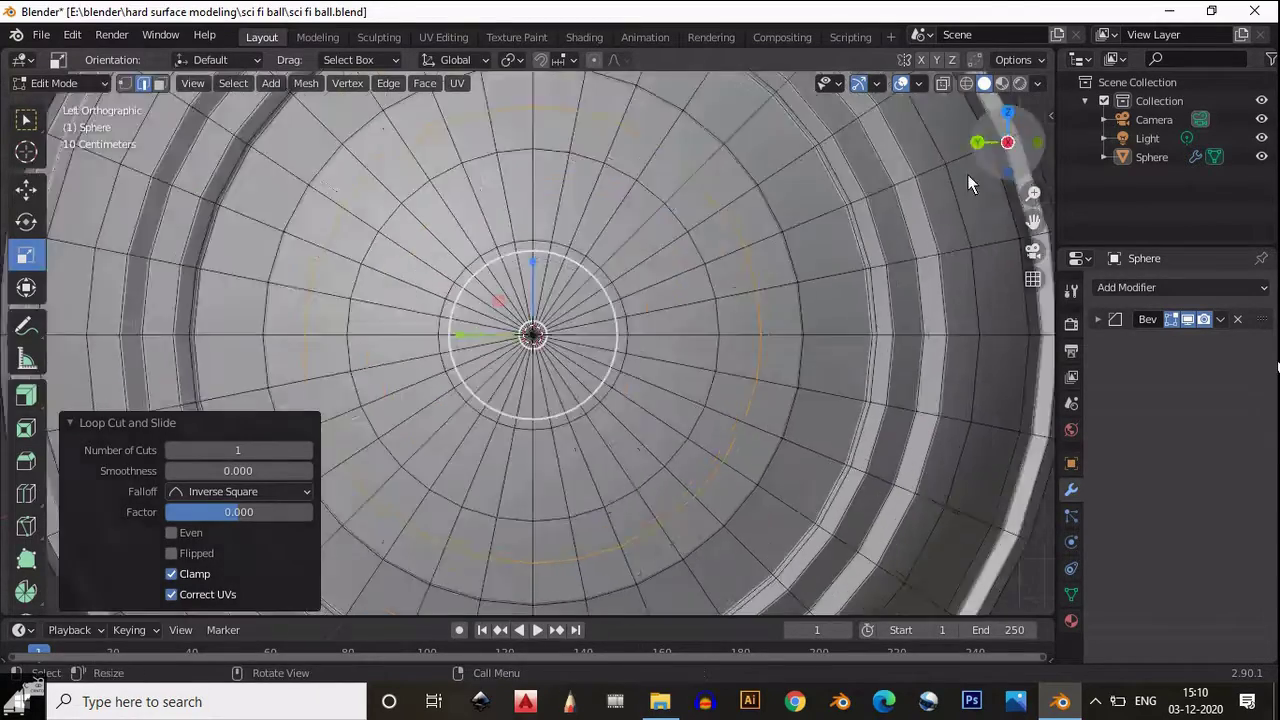
key(c)
mouse_move(571, 357)
mouse_down()
mouse_move(652, 262)
mouse_move(591, 380)
mouse_up()
middle_drag(591, 380, 583, 357)
right_click(673, 379)
key(shift+space)
key(e)
drag(673, 379, 663, 371)
scroll(594, 201, up, 4)
key(ctrl+z)
Extrude the smaller disc of faces around the cap's pole inward with an offset of -0.0449 m
key(r)
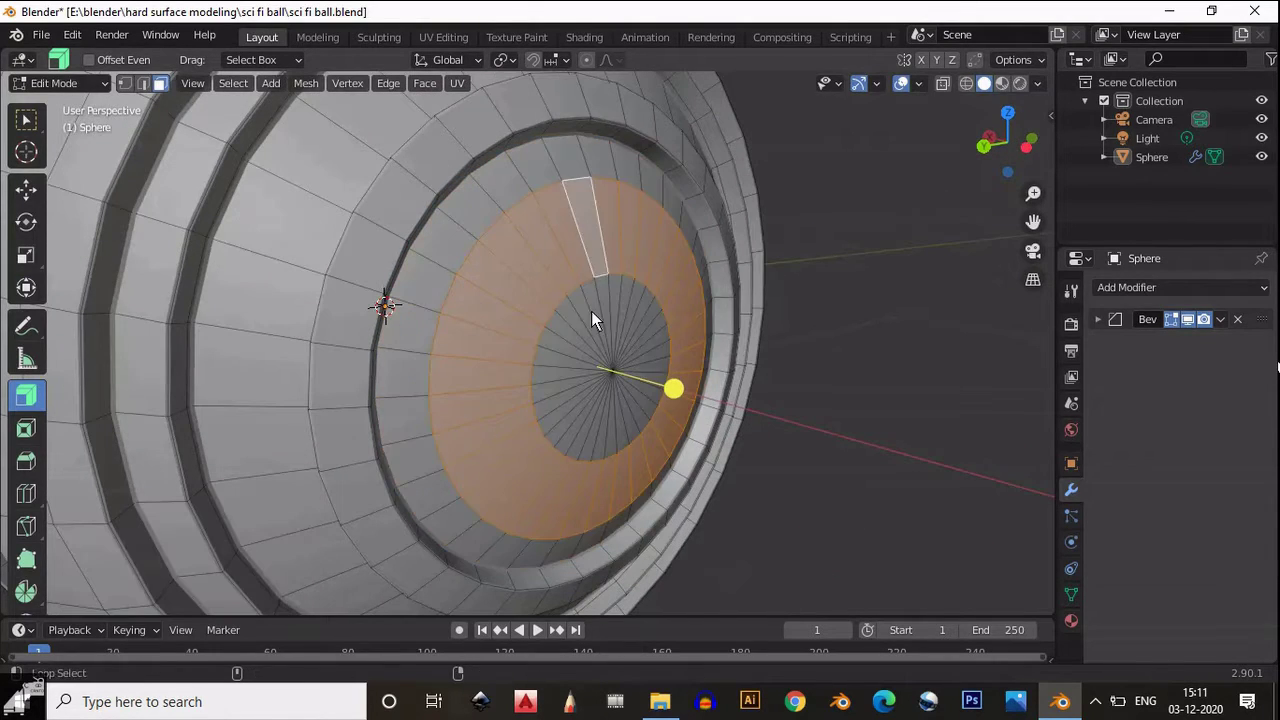
drag(690, 392, 699, 400)
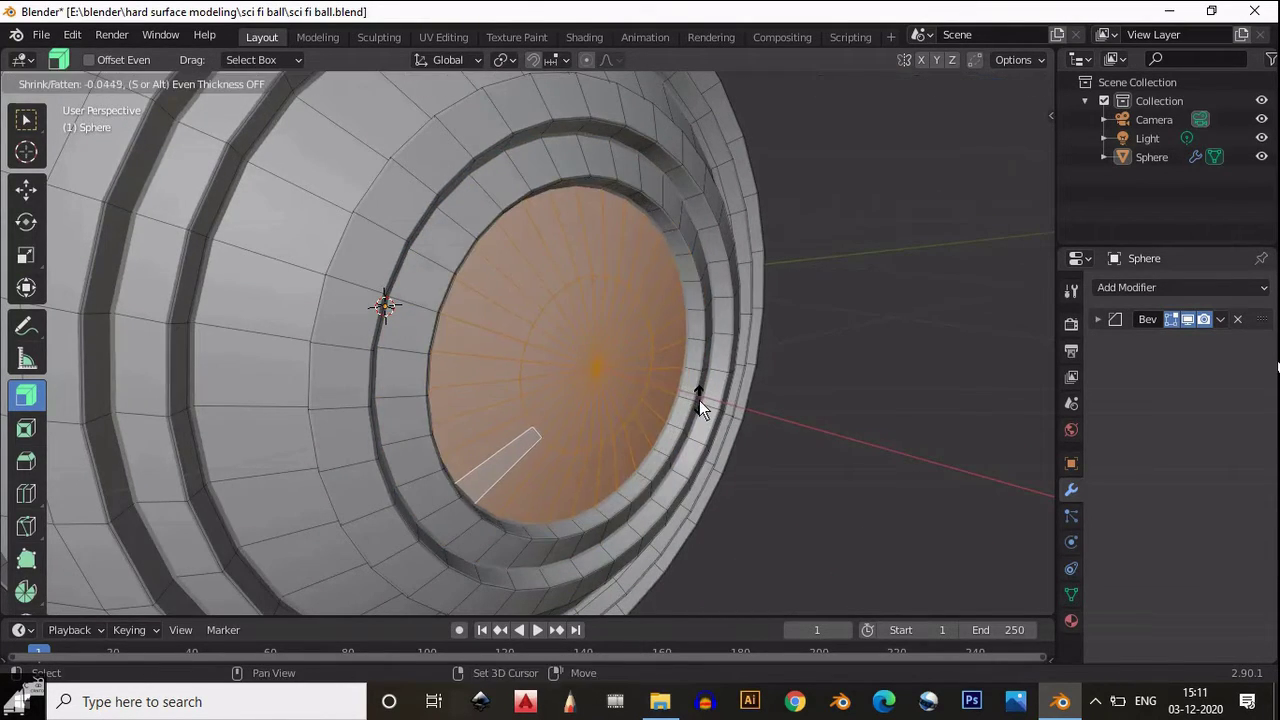
scroll(400, 441, down, 4)
scroll(642, 422, up, 4)
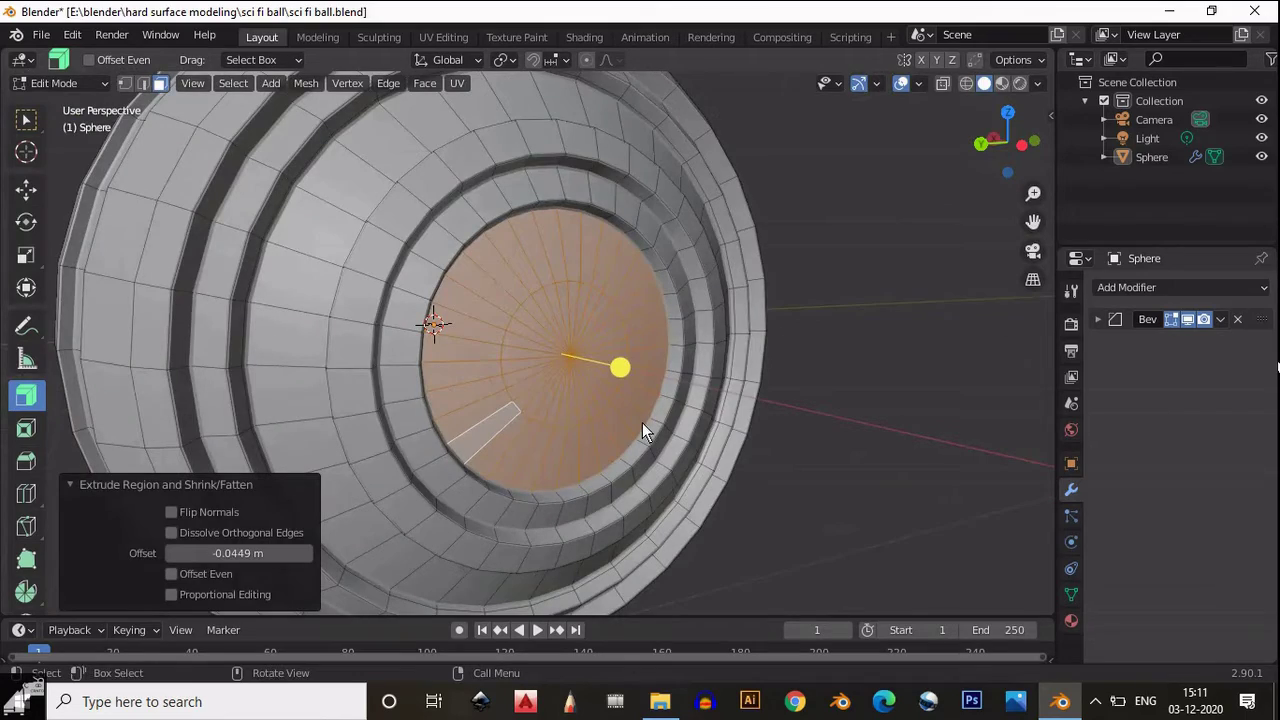
Delete the triangle fan at the cap's centre and fill the circular opening with a single face
middle_drag(642, 422, 604, 330)
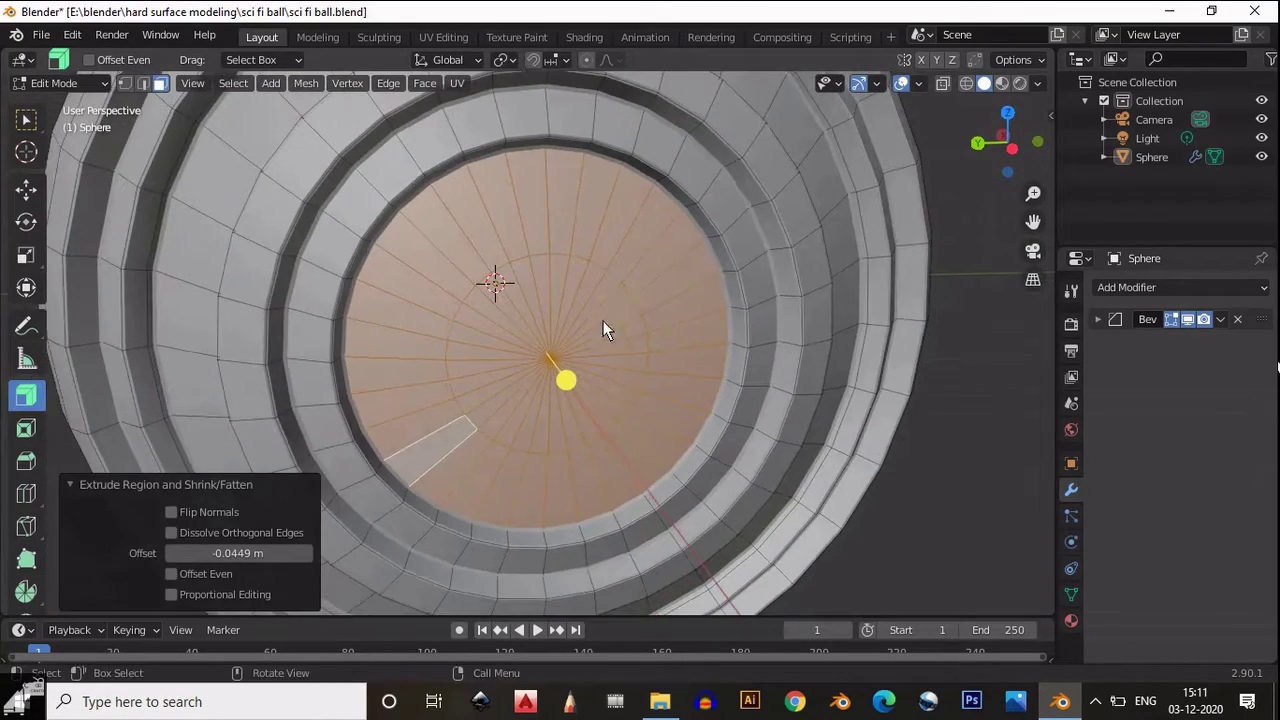
scroll(534, 403, down, 2)
key(x)
click(527, 437)
middle_drag(527, 437, 566, 313)
key(2)
alt+click(519, 278)
key(f)
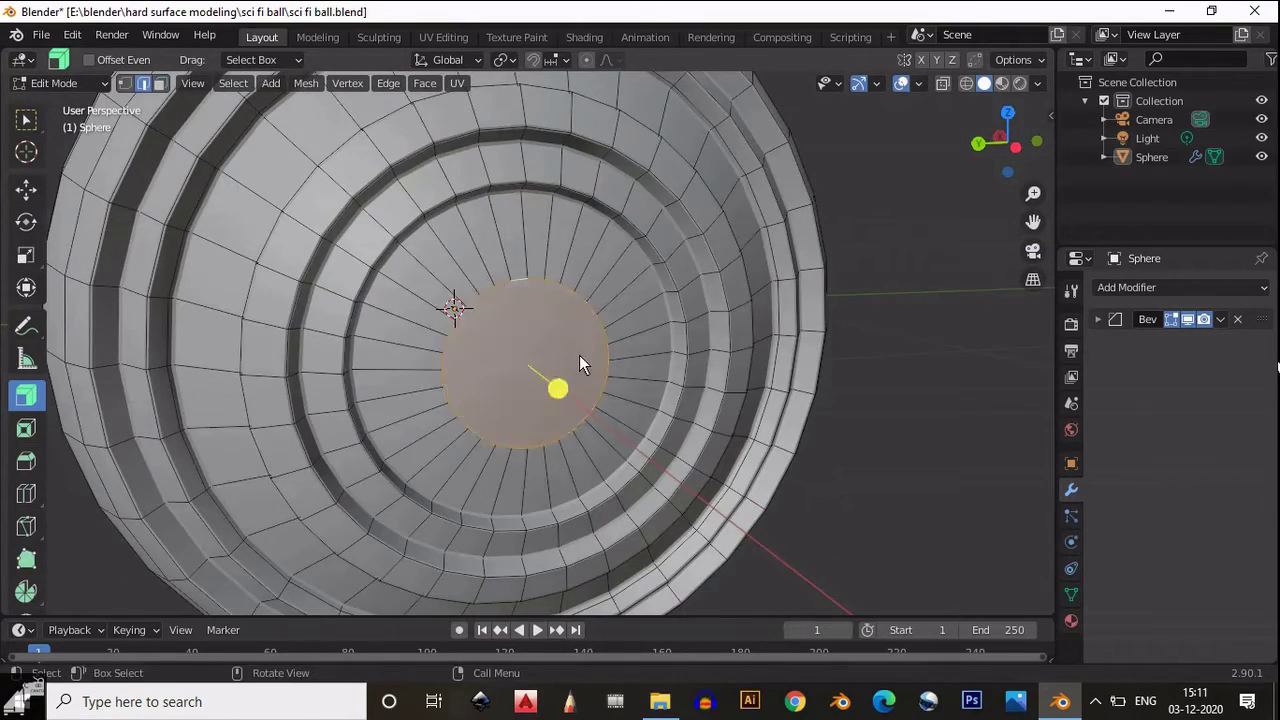
Add three evenly spaced loop cuts to the face ring around the filled central disc
middle_drag(579, 364, 534, 229)
key(ctrl+r)
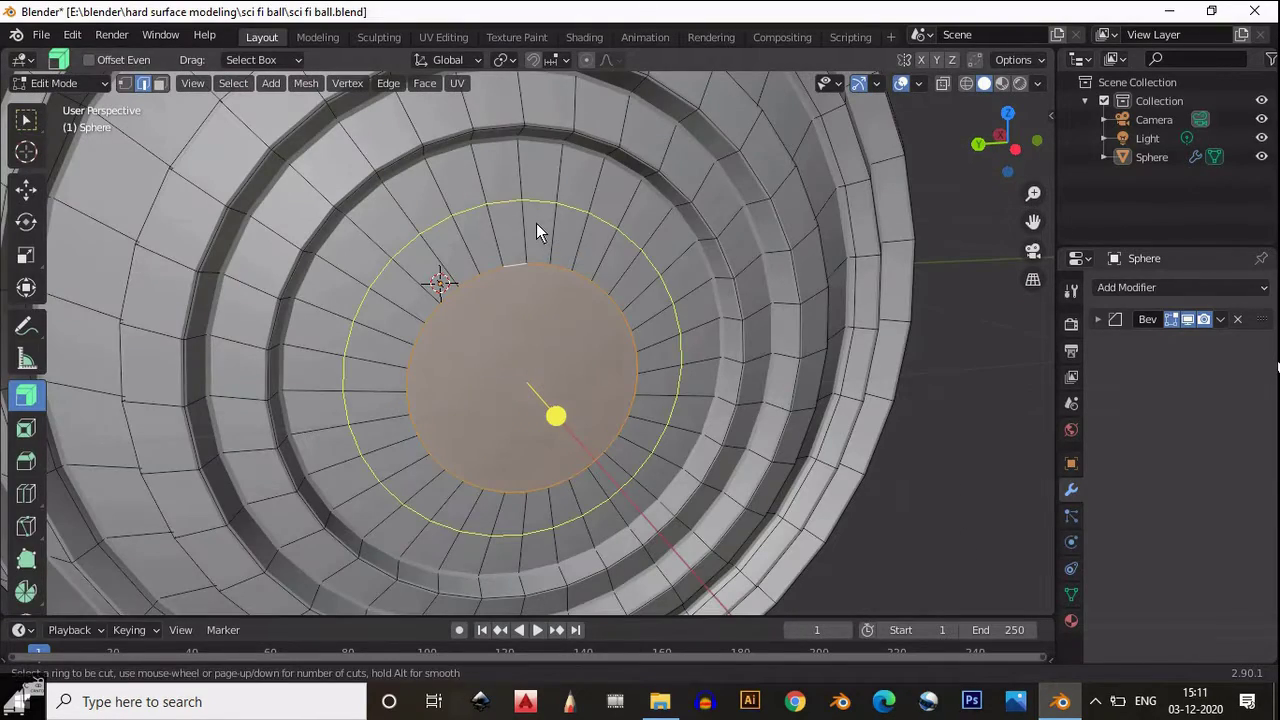
scroll(530, 257, up, 2)
click(540, 268)
right_click(560, 290)
middle_drag(566, 298, 520, 330)
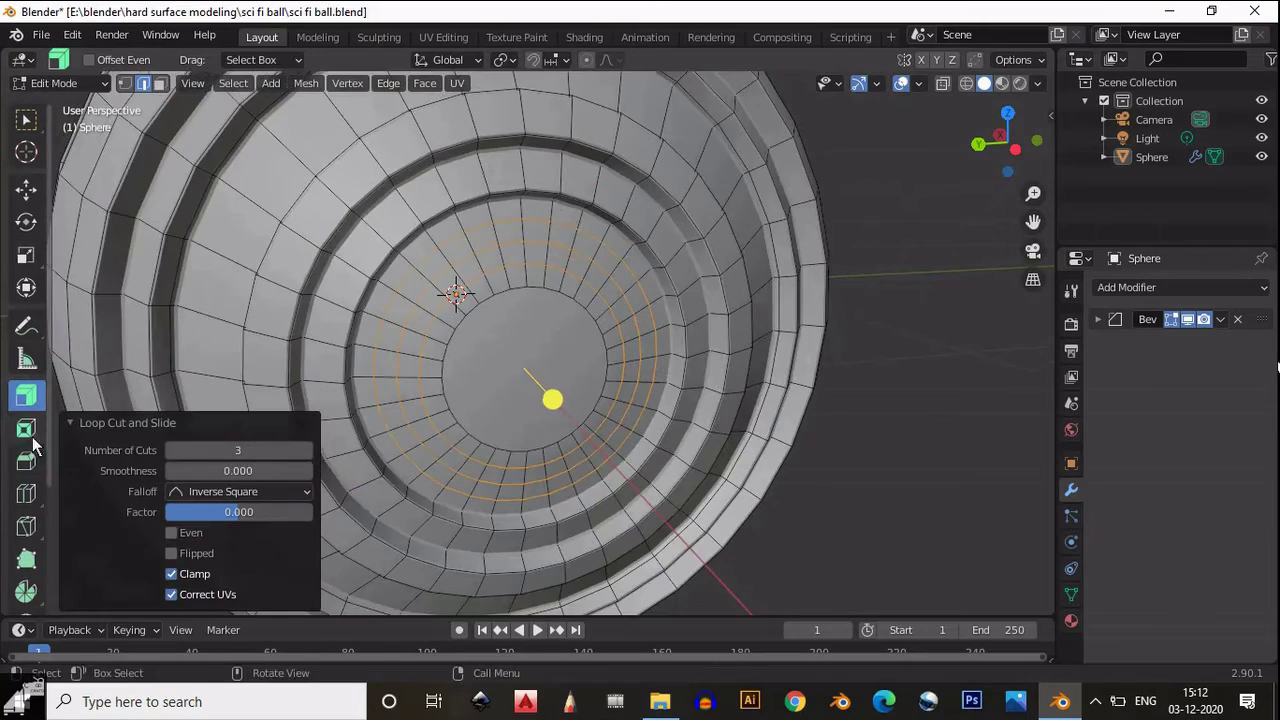
Try bevelling the three edge loops with a width of about 0.0139 m and extruding the resulting rings
click(27, 459)
drag(553, 400, 503, 408)
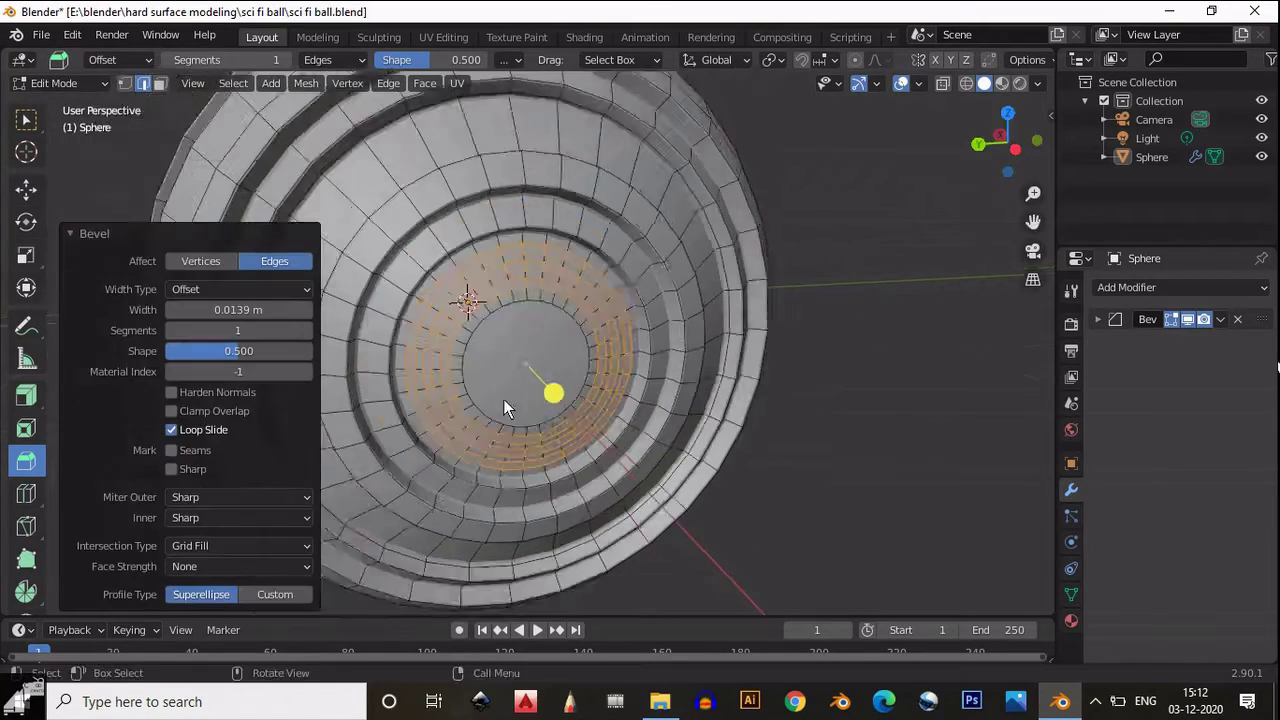
middle_drag(503, 399, 520, 395)
click(27, 395)
drag(640, 390, 565, 308)
middle_drag(565, 308, 538, 341)
scroll(538, 341, up, 4)
scroll(646, 309, down, 3)
middle_drag(646, 309, 562, 395)
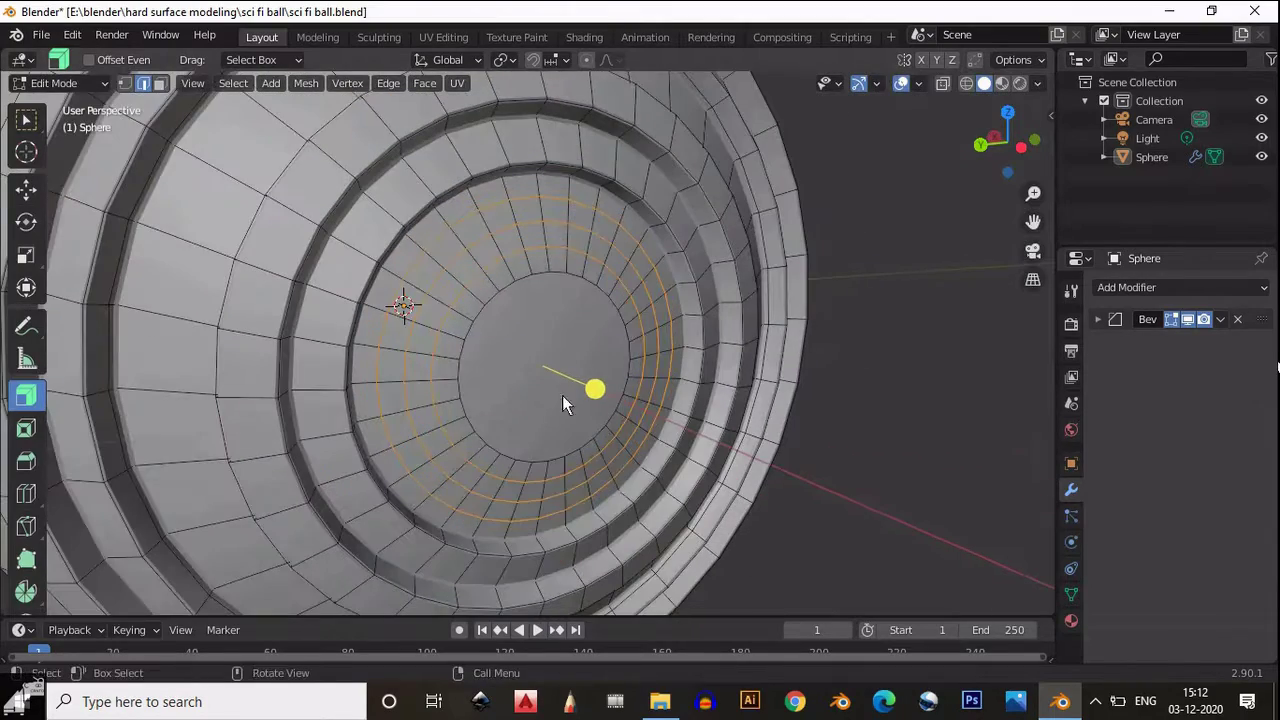
Bevel the three edge loops around the central disc with a width of 0.009 m
click(27, 459)
drag(575, 398, 600, 382)
scroll(600, 382, up, 3)
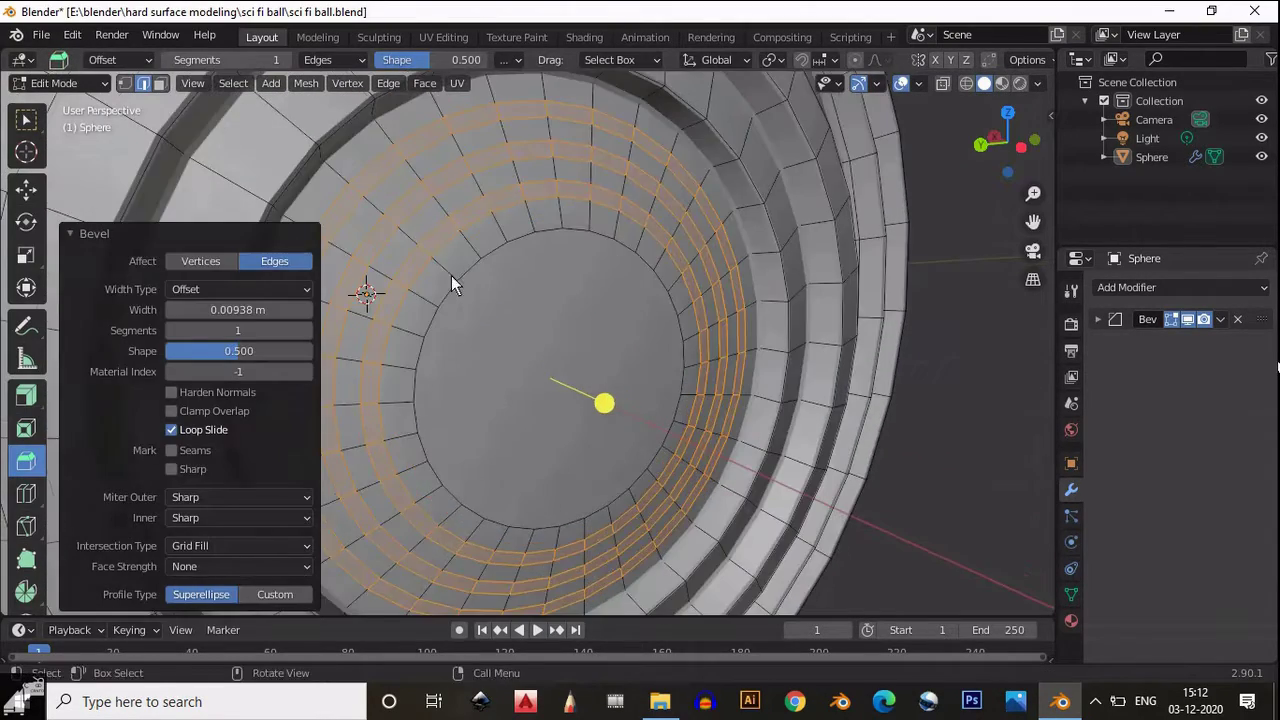
scroll(451, 280, down, 2)
click(195, 312)
text(0.009)
key(Return)
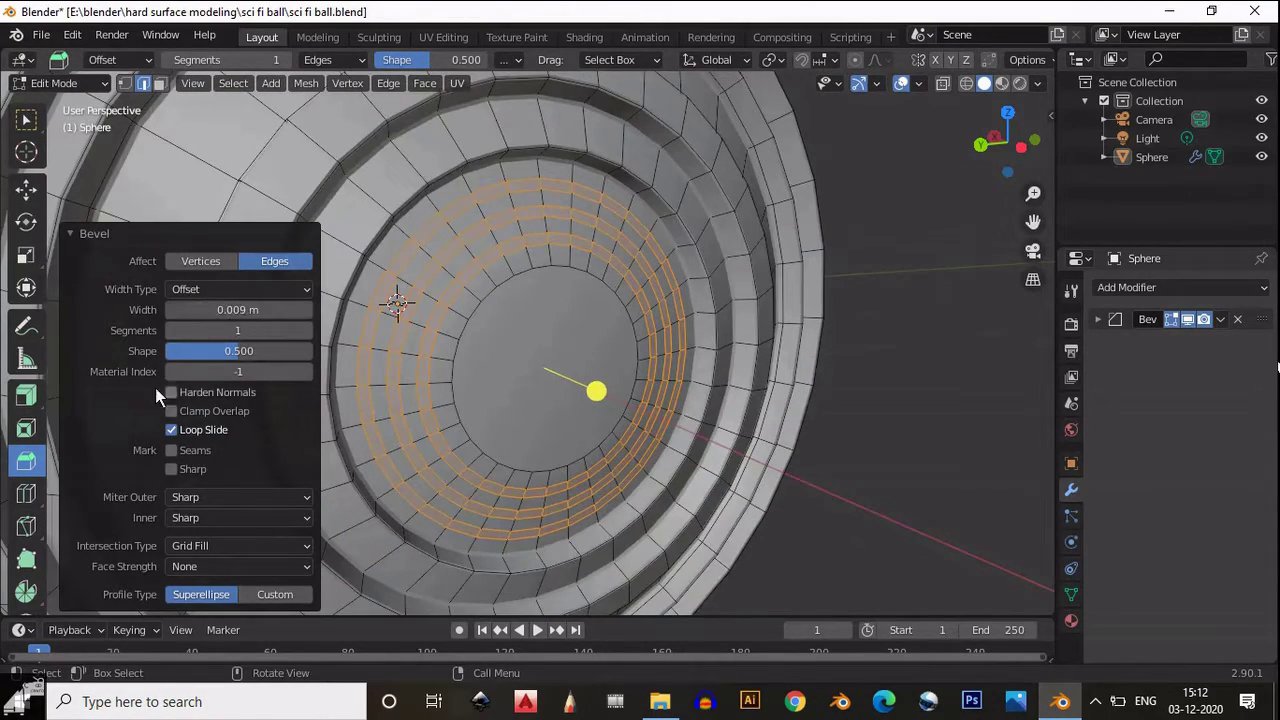
Recess the narrow bevelled rings around the central disc into grooves and check the cap in Object Mode
key(ctrl+z)
middle_drag(610, 395, 603, 349)
key(Tab)
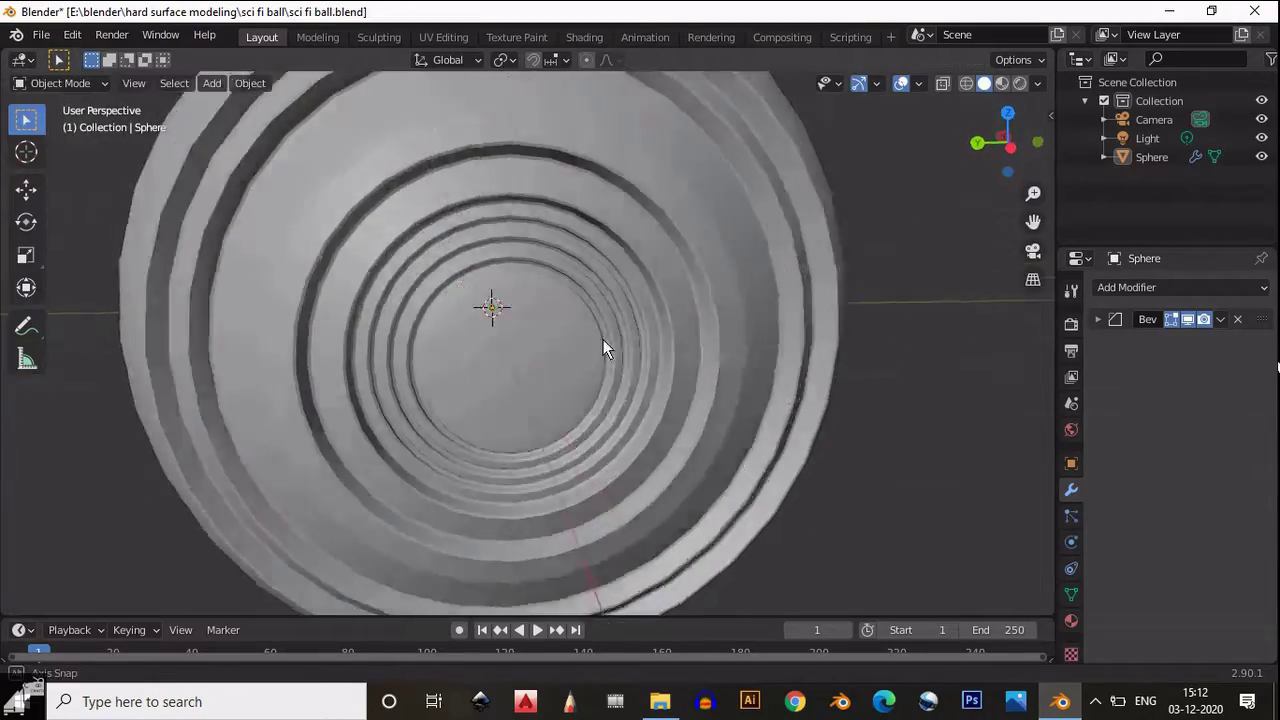
right_click(645, 315)
click(568, 332)
key(Tab)
Inset the central disc's face by about 0.027 m
click(555, 360)
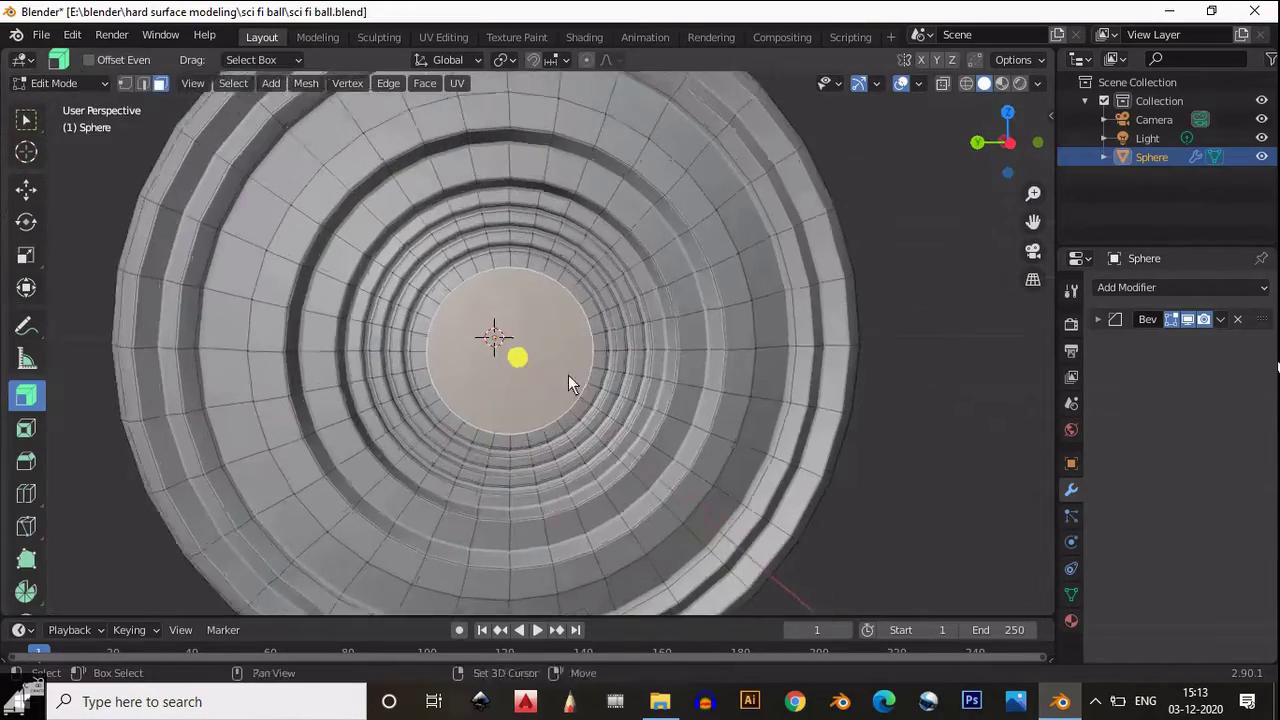
key(i)
click(699, 444)
middle_drag(699, 444, 243, 507)
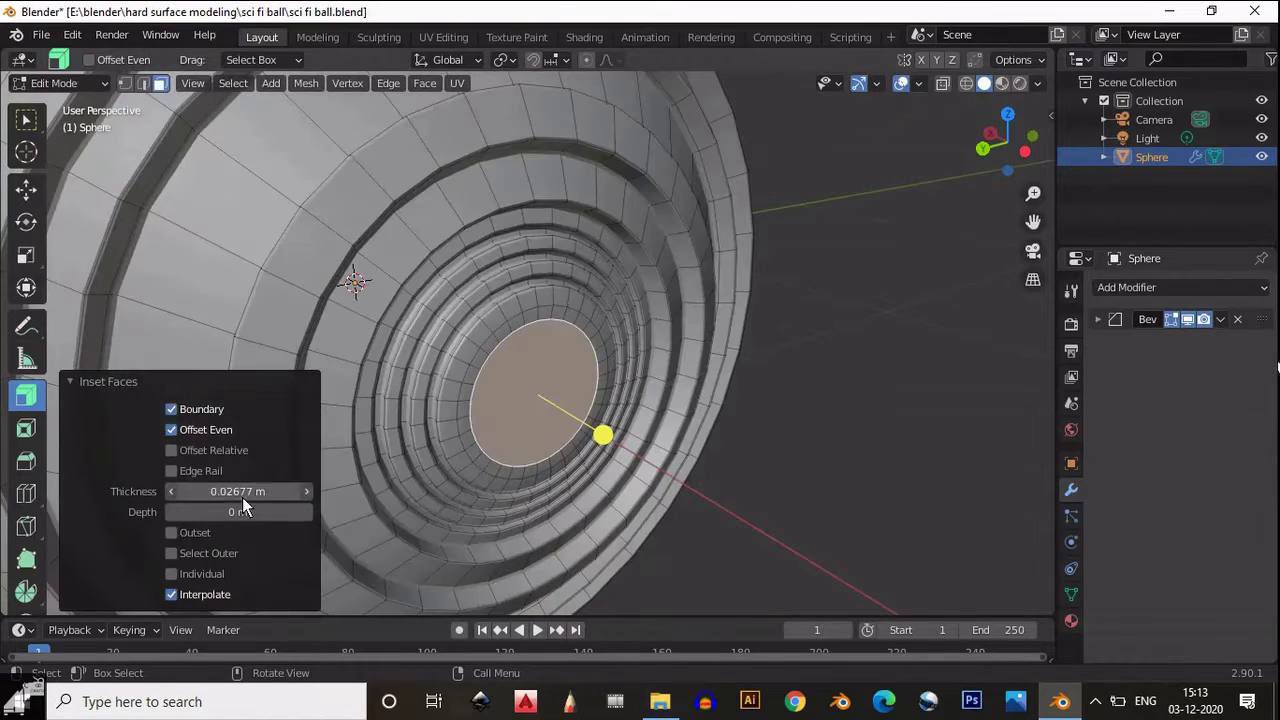
click(240, 494)
click(193, 503)
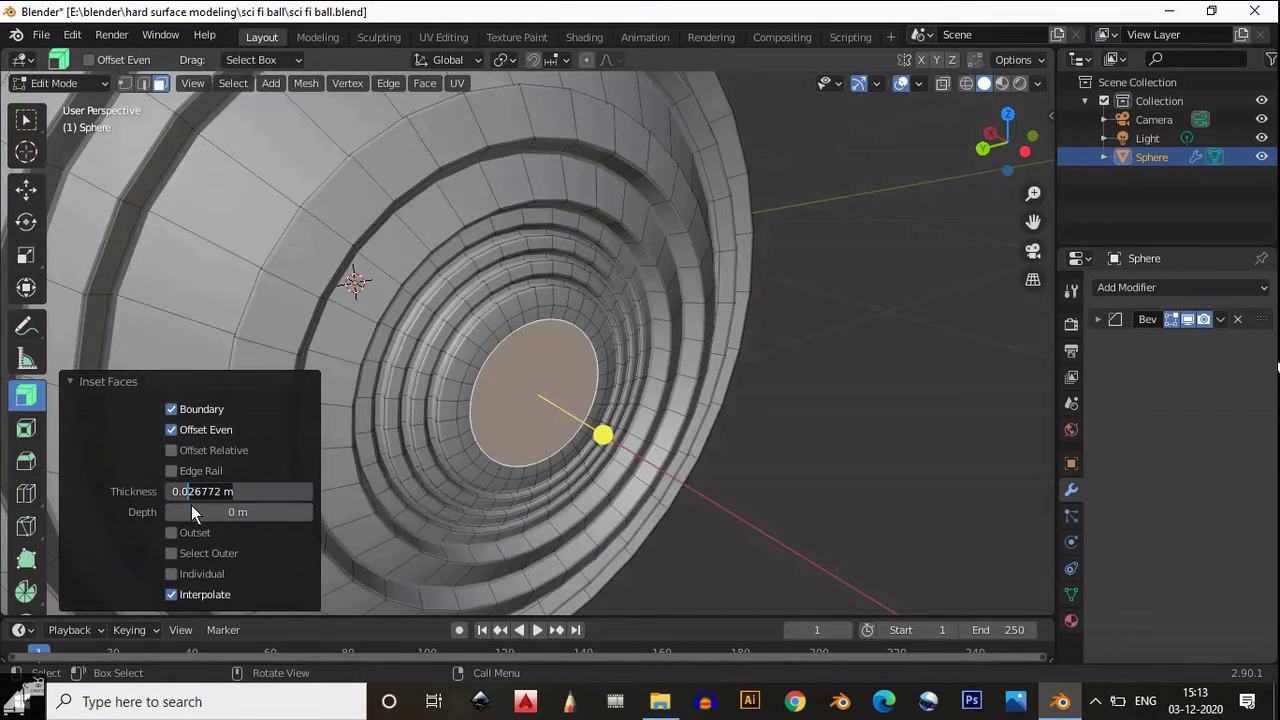
key(Return)
Extrude the inset disc inward along its normal by -0.31 m and move the recessed face slightly deeper
key(alt+e)
click(735, 366)
click(530, 380)
key(ctrl+KP_1)
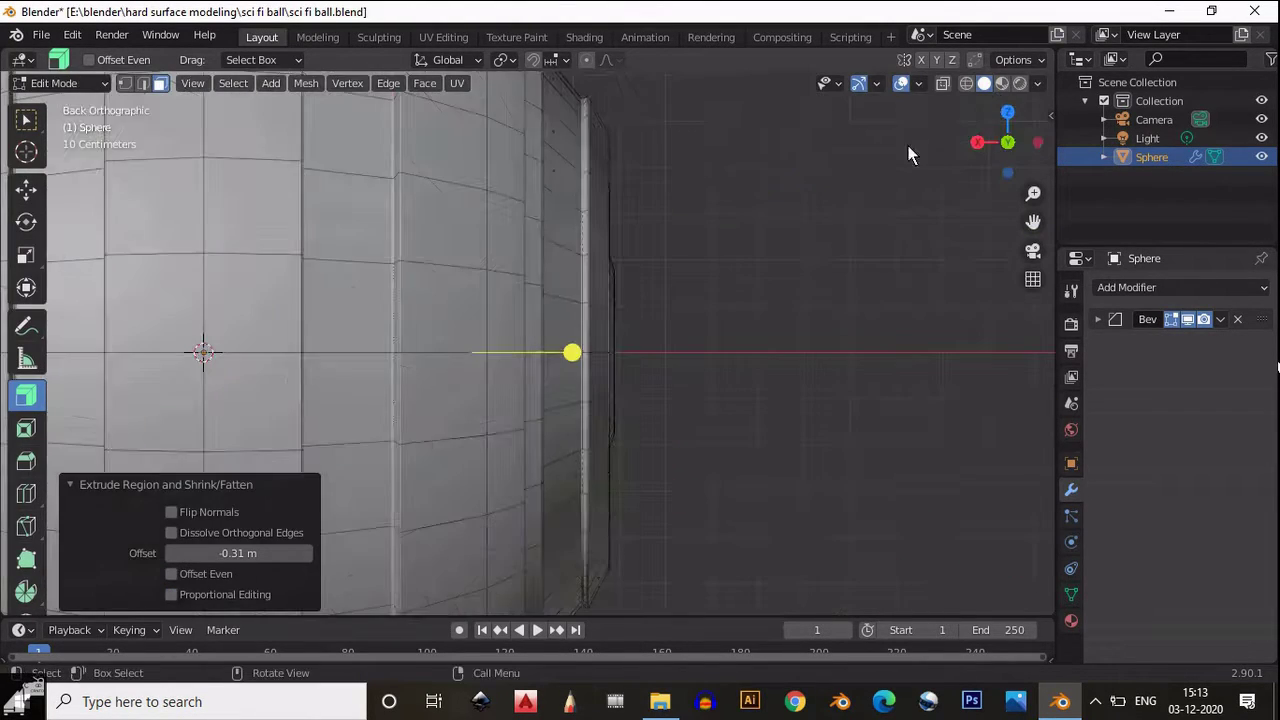
key(alt+z)
click(26, 188)
drag(426, 347, 403, 355)
key(alt+z)
middle_drag(403, 355, 663, 357)
Inset the face at the bottom of the recess and rescale the resulting inner disc
key(i)
click(815, 330)
key(s)
click(723, 296)
Extrude the inner disc out of the recess by 0.22 m along its normal
key(e)
click(517, 286)
middle_drag(517, 286, 357, 254)
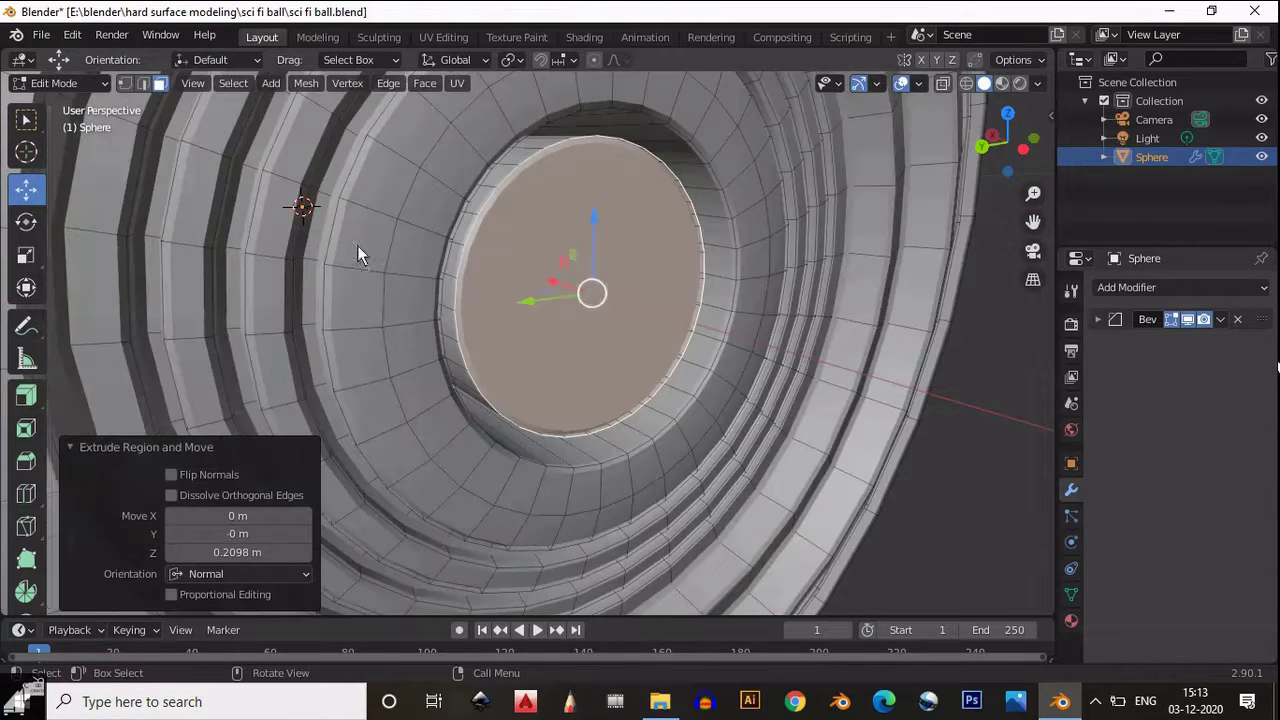
double_click(249, 553)
key(Delete)
key(Delete)
key(Delete)
key(Delete)
key(Delete)
key(Delete)
key(Delete)
text(2)
key(Return)
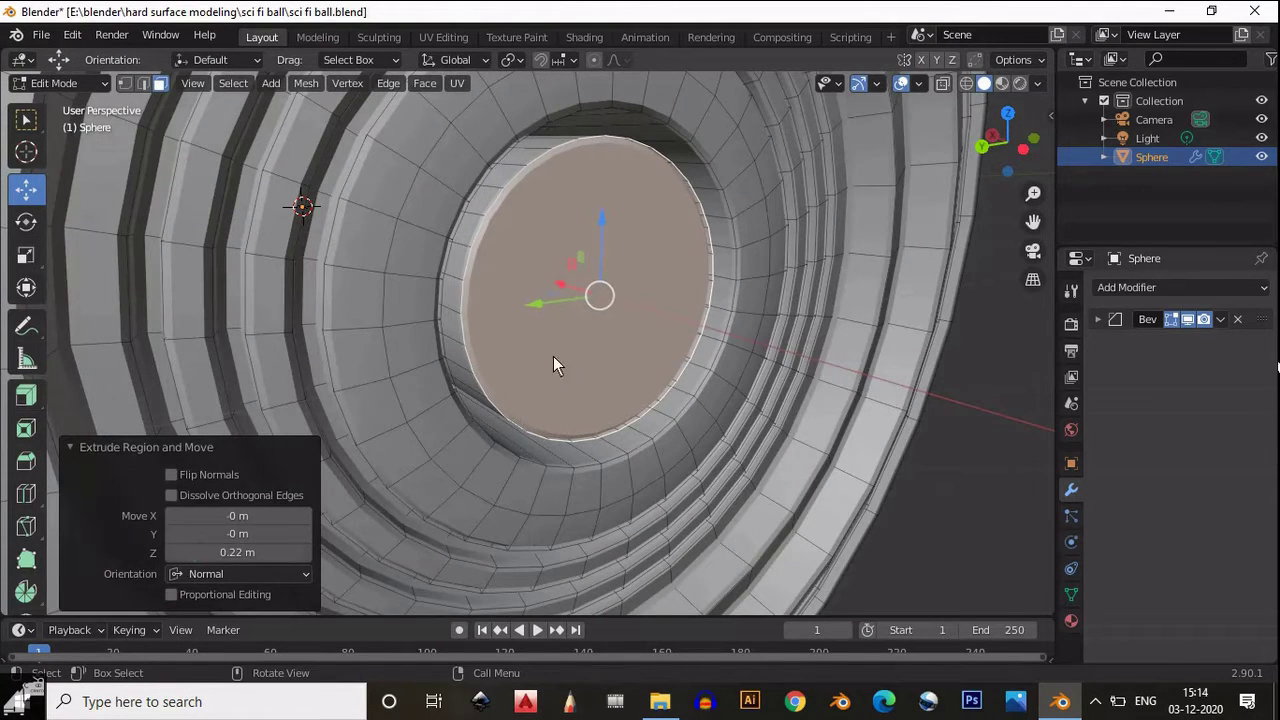
Try bevelling the rim of the extruded central plug with a width of 0.05 m and 7 segments
click(26, 460)
drag(666, 314, 740, 356)
middle_drag(740, 356, 600, 340)
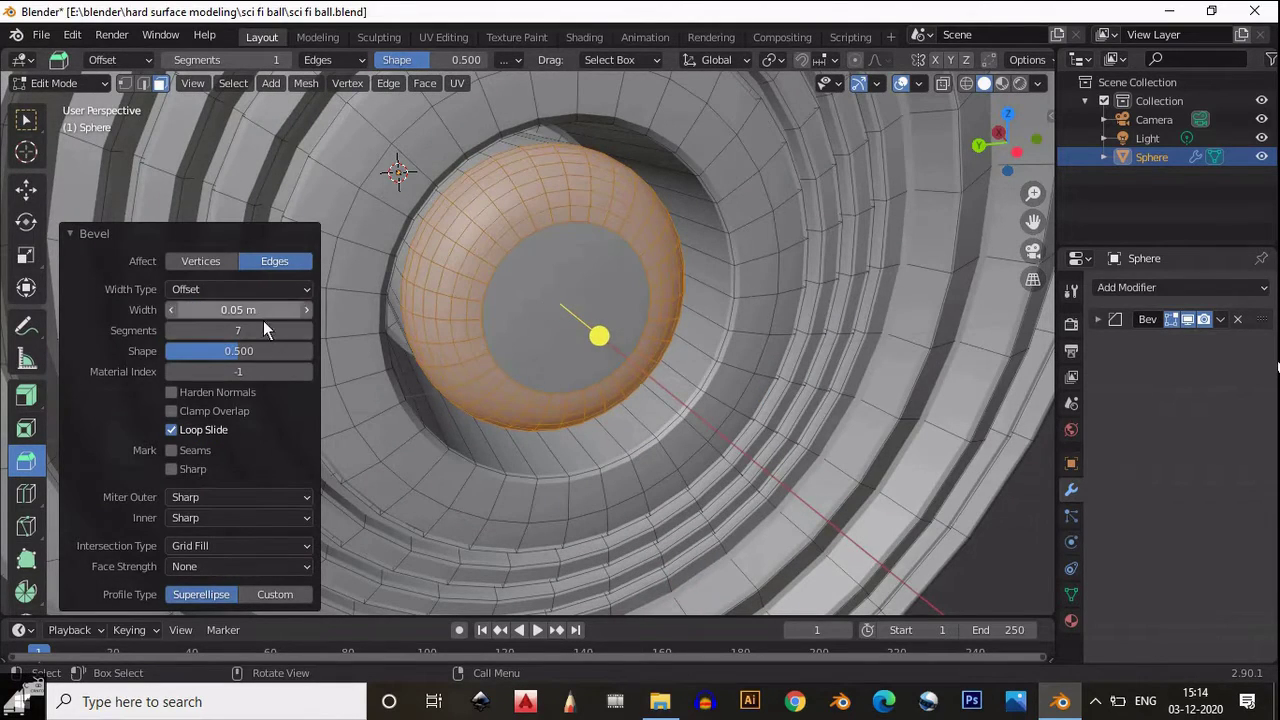
key(ctrl+z)
key(ctrl+z)
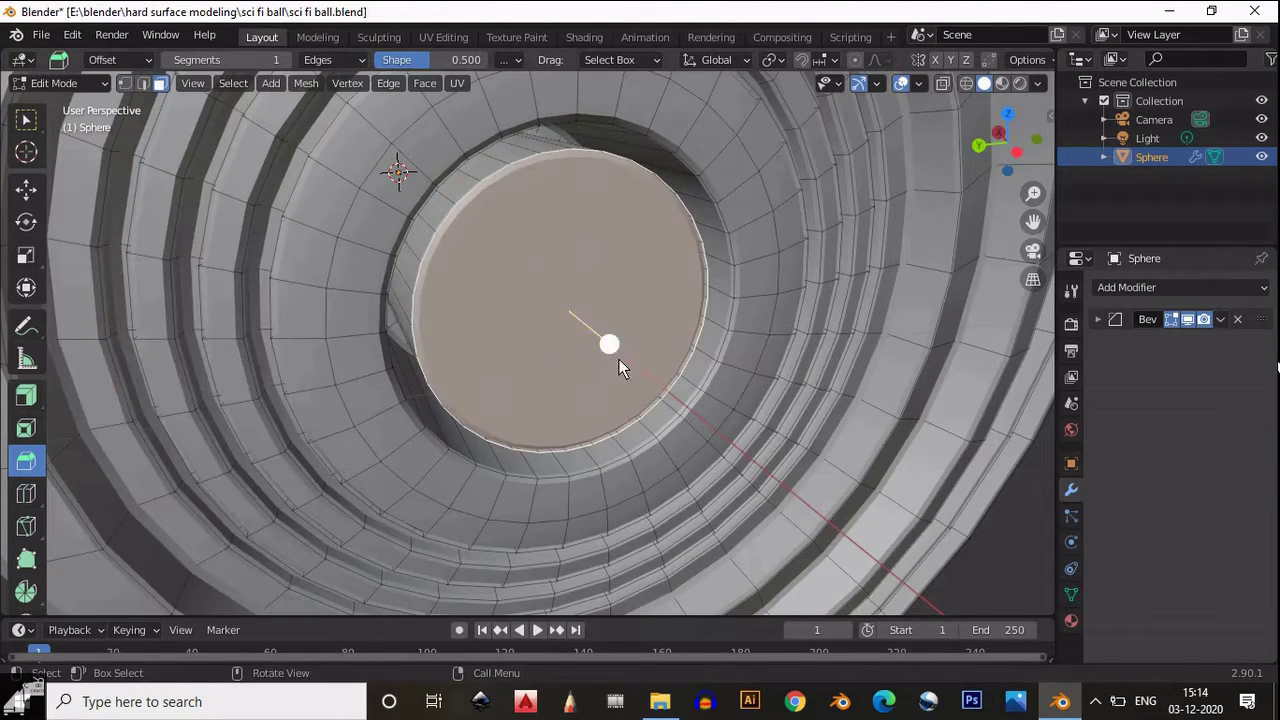
Bevel the central plug's rim into a dome with a width of 0.07 m and 7 segments
drag(620, 363, 665, 405)
key(Tab)
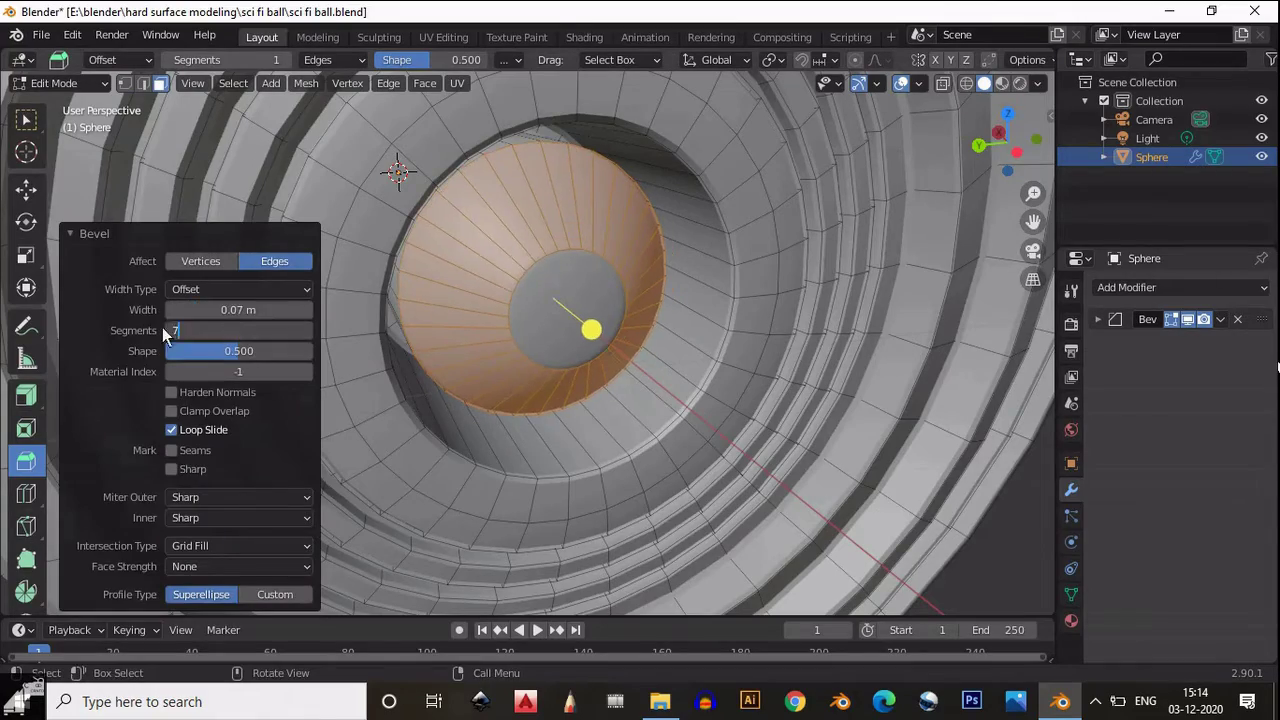
text(7)
key(Return)
middle_drag(600, 250, 639, 343)
Extrude the small flat face at the dome's tip slightly and check it in Object Mode
key(ctrl+z)
key(i)
click(539, 333)
key(ctrl+z)
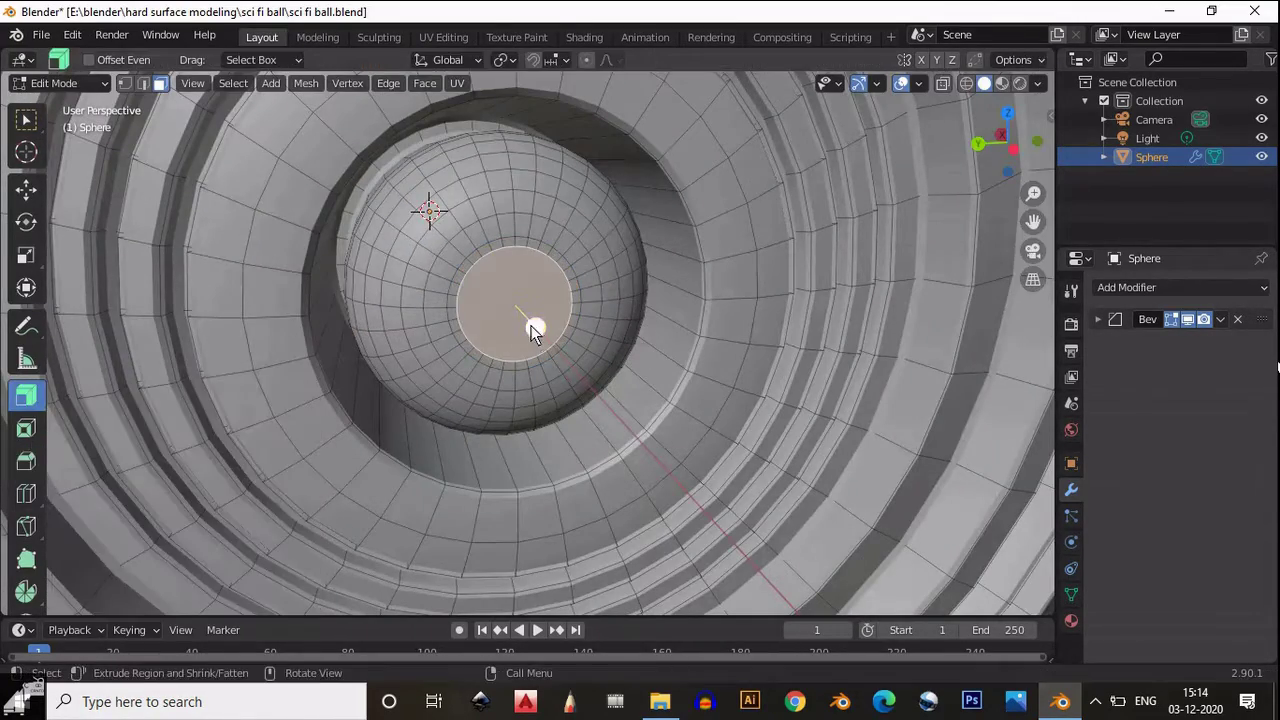
drag(530, 325, 542, 330)
middle_drag(542, 330, 634, 189)
key(Tab)
key(Tab)
Add centred loop cuts to the face rings of the cap
key(ctrl+r)
scroll(640, 139, up, 3)
click(640, 139)
right_click(639, 138)
key(ctrl+r)
click(606, 221)
right_click(631, 239)
key(Escape)
key(ctrl+r)
click(631, 184)
right_click(672, 227)
middle_drag(672, 227, 566, 155)
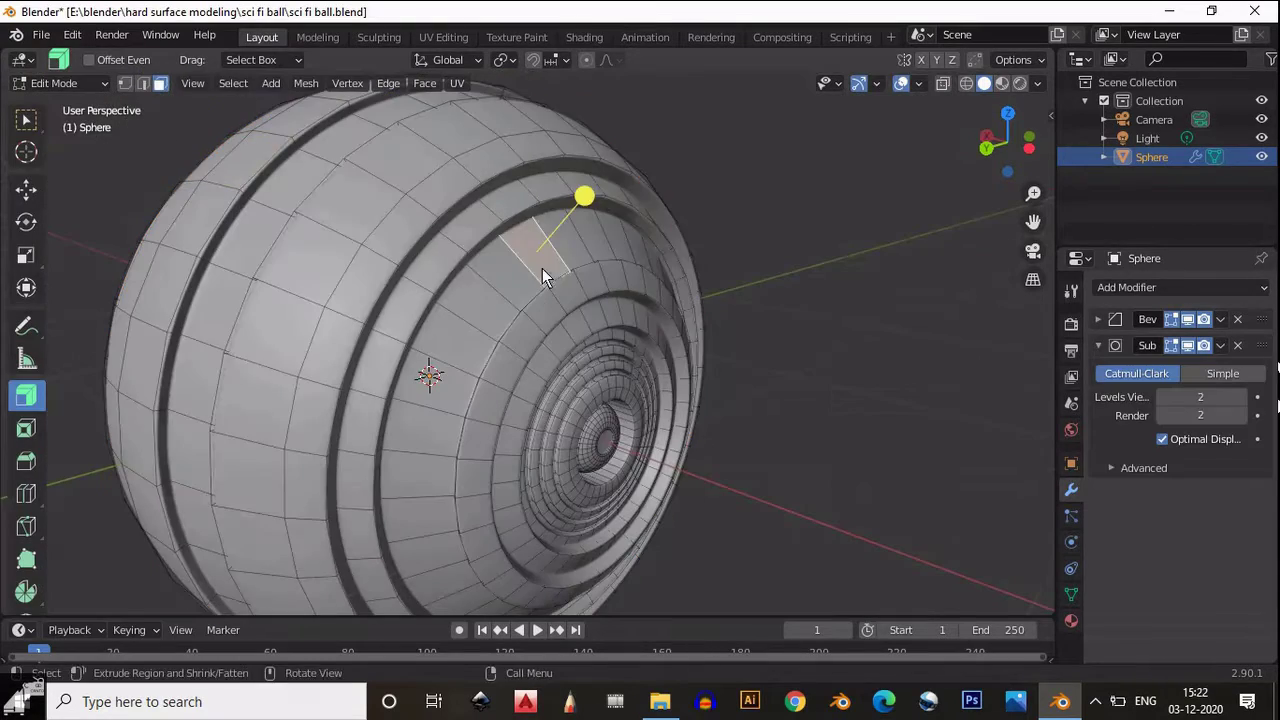
Select four evenly spaced blocks of four faces each on the wide ring just inside the cap's outer groove
middle_drag(542, 268, 486, 271)
shift+click(486, 268)
shift+click(525, 262)
mouse_move(422, 205)
mouse_down()
mouse_move(431, 237)
mouse_move(417, 214)
mouse_up()
middle_drag(417, 214, 803, 306)
scroll(497, 380, up, 2)
shift+click(442, 513)
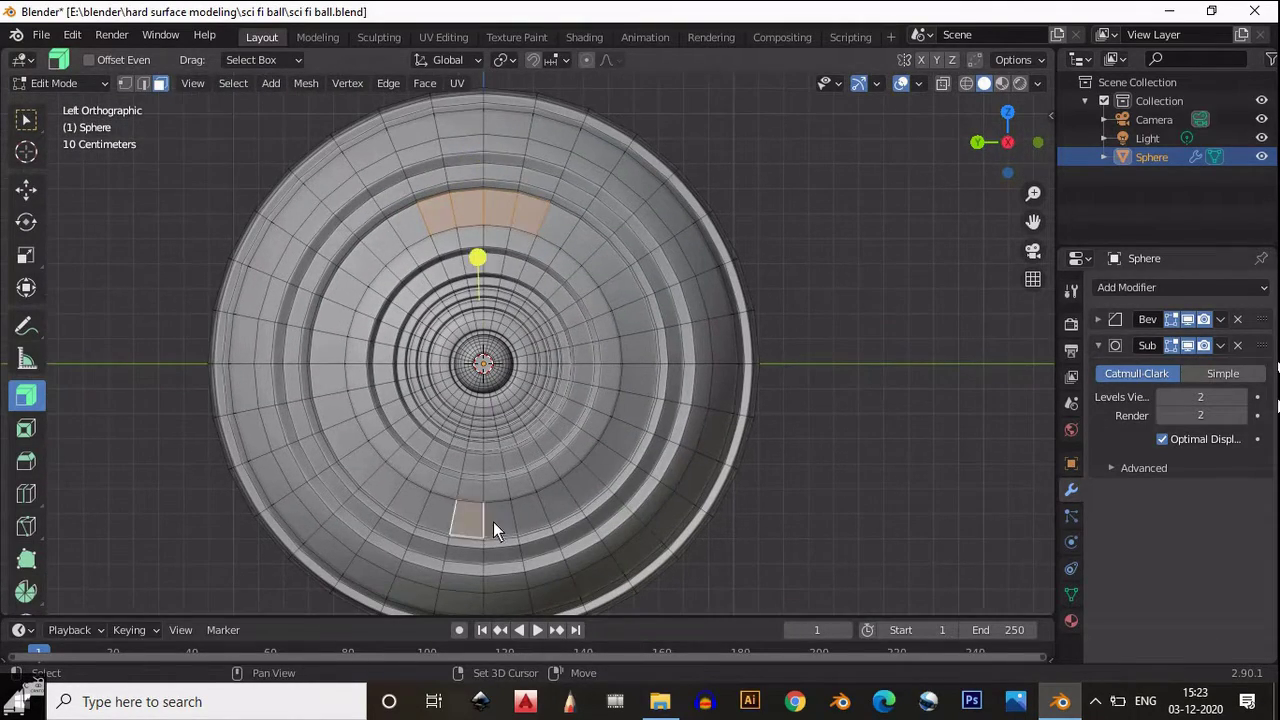
shift+click(487, 515)
shift+click(529, 515)
shift+click(323, 362)
shift+click(335, 314)
shift+click(333, 410)
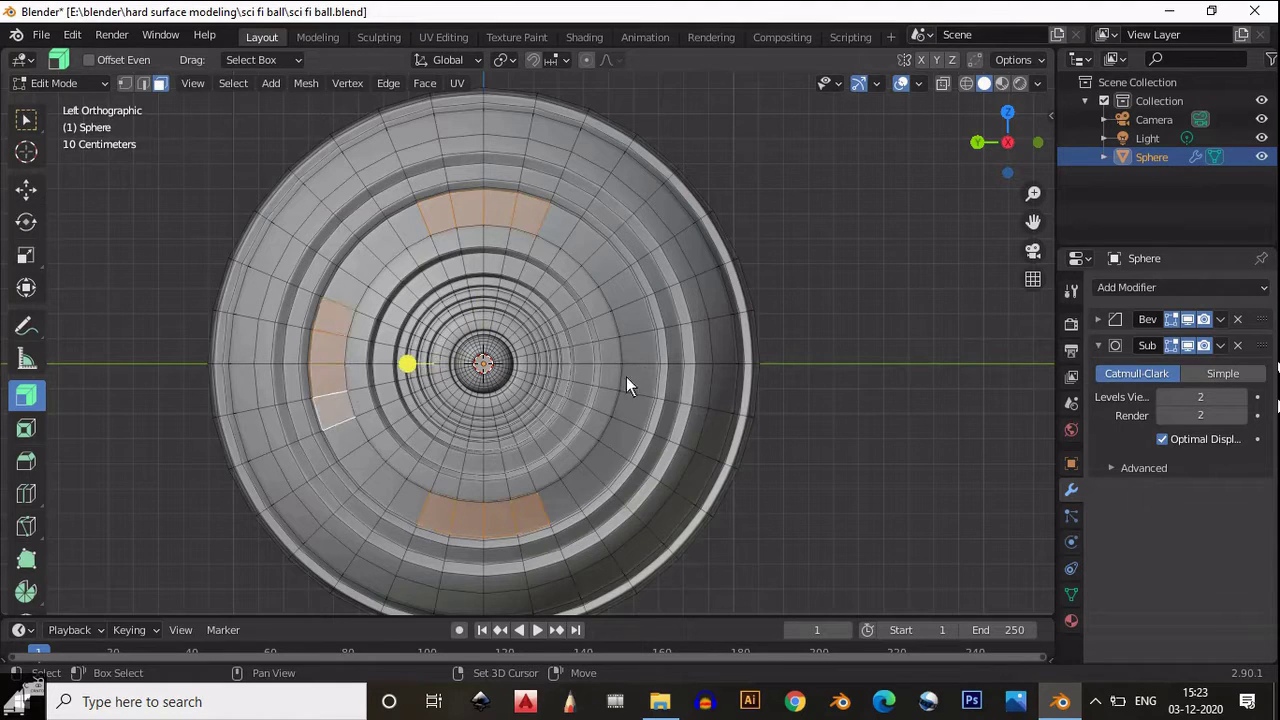
shift+click(625, 310)
shift+click(620, 375)
Extrude the four selected face blocks inward along their normals with an offset of -0.07 m
middle_drag(500, 425, 650, 448)
key(alt+s)
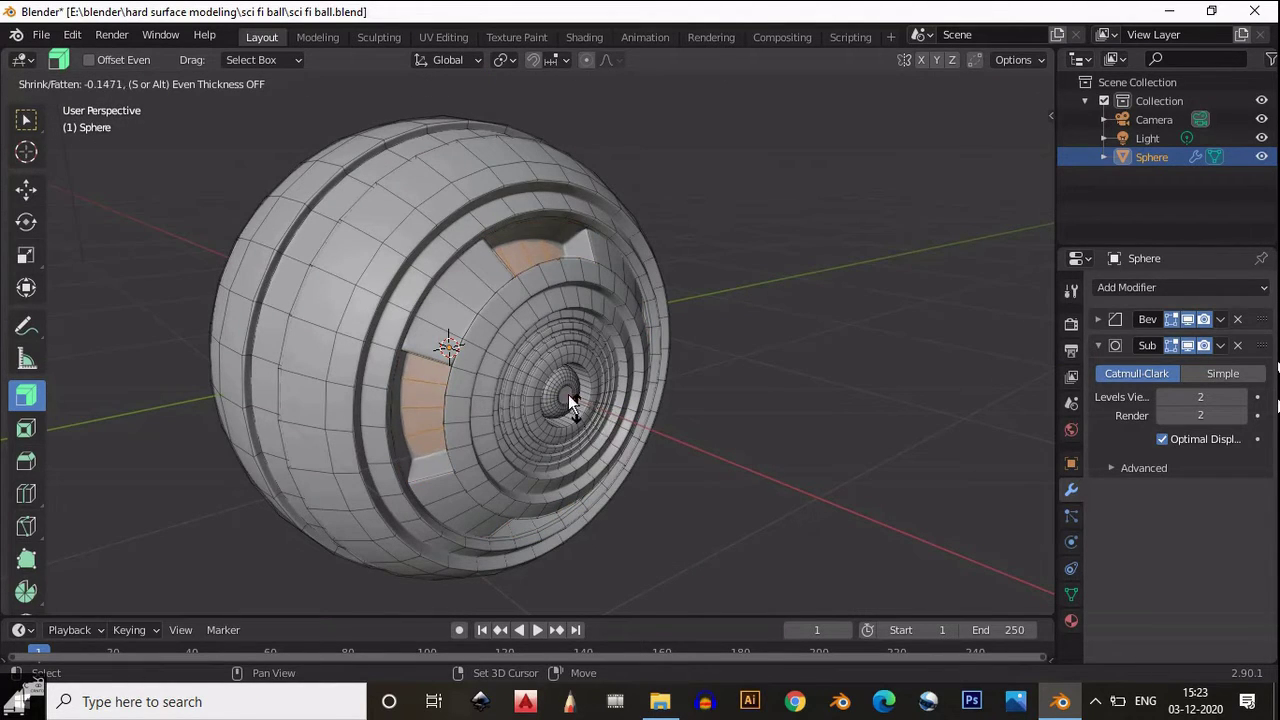
click(610, 471)
middle_drag(610, 471, 469, 485)
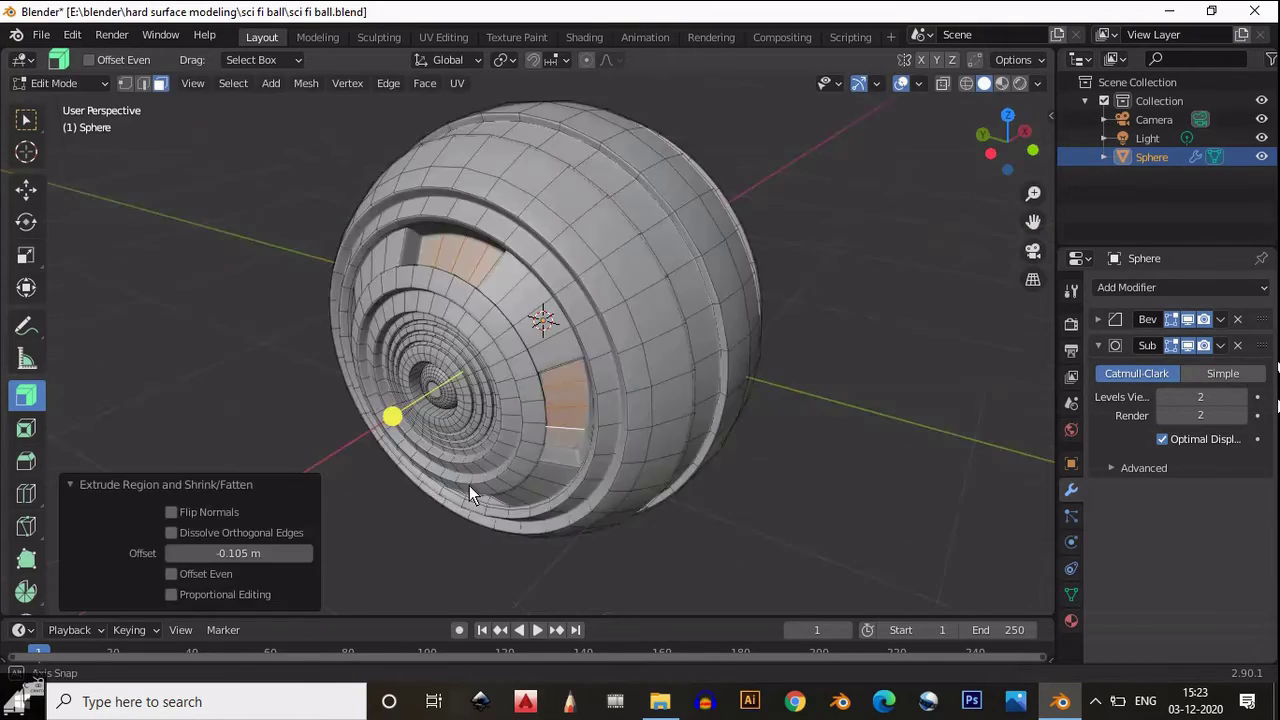
scroll(469, 485, up, 4)
text(-0.07)
key(Return)
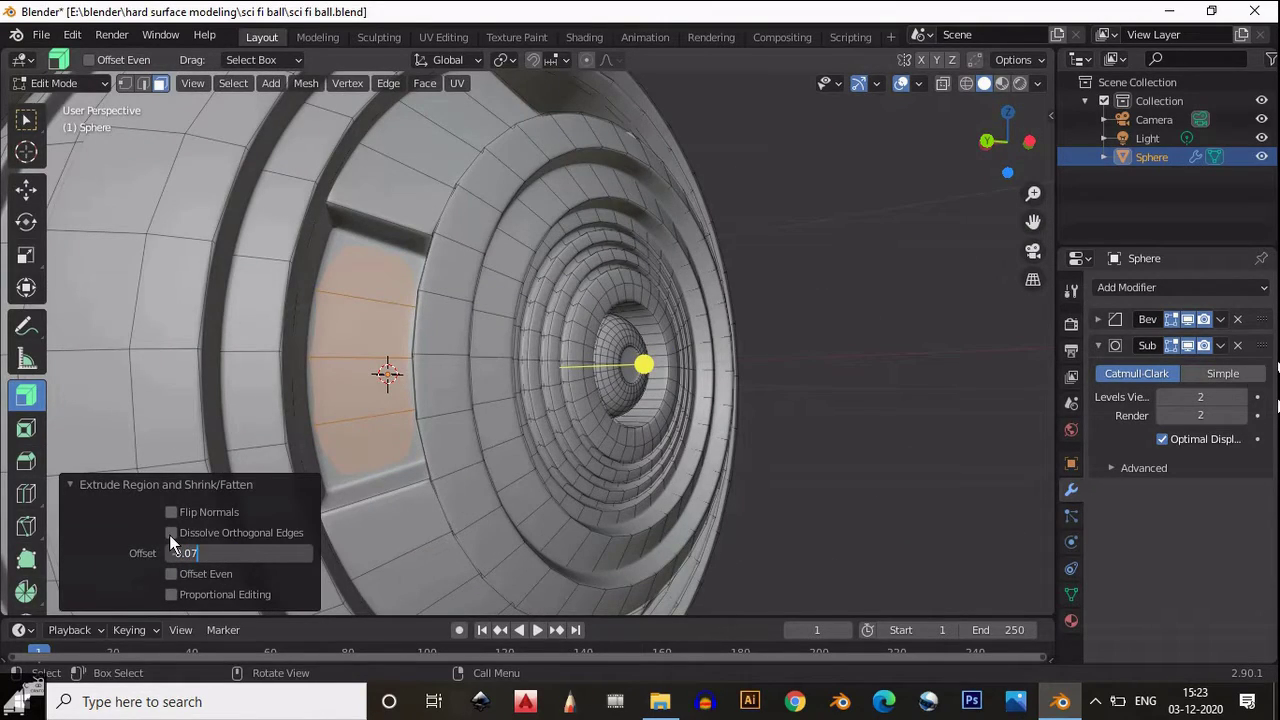
Set the block extrusion's offset to -0.05 m and check the recesses in Object Mode
scroll(487, 461, down, 4)
middle_drag(487, 461, 389, 447)
double_click(188, 554)
text(-0.05)
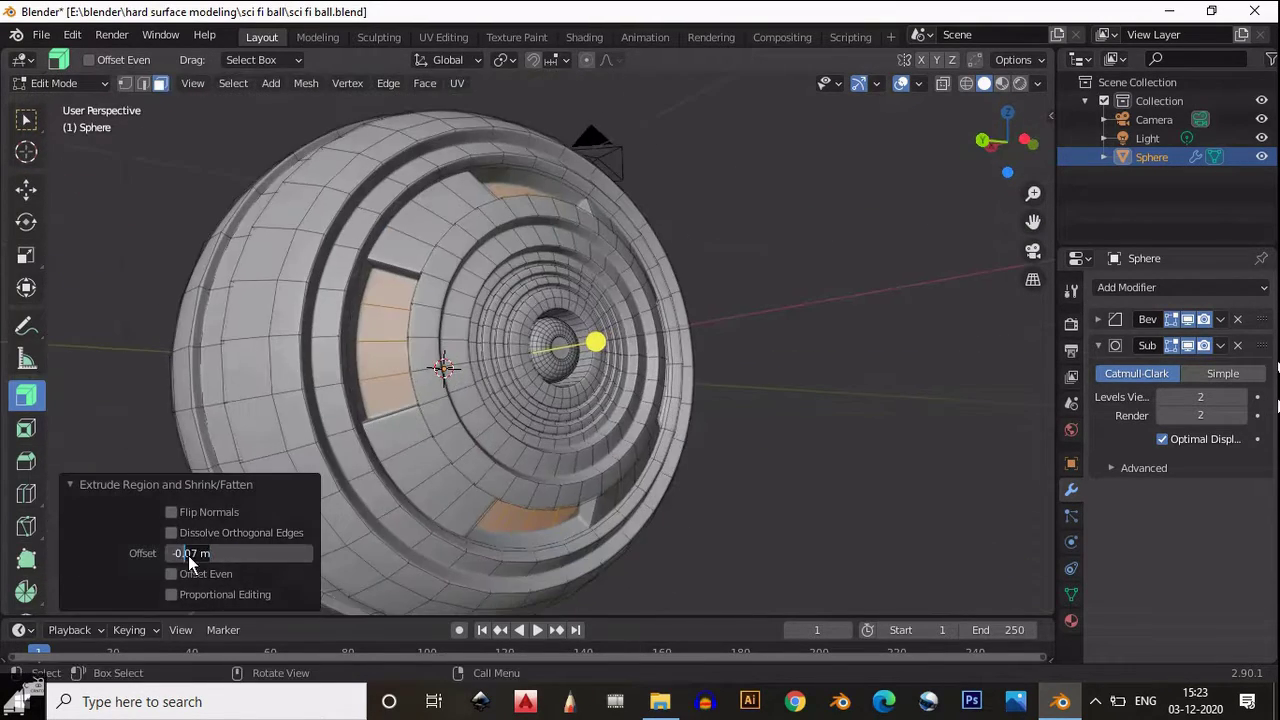
key(Return)
middle_drag(439, 280, 494, 301)
key(Tab)
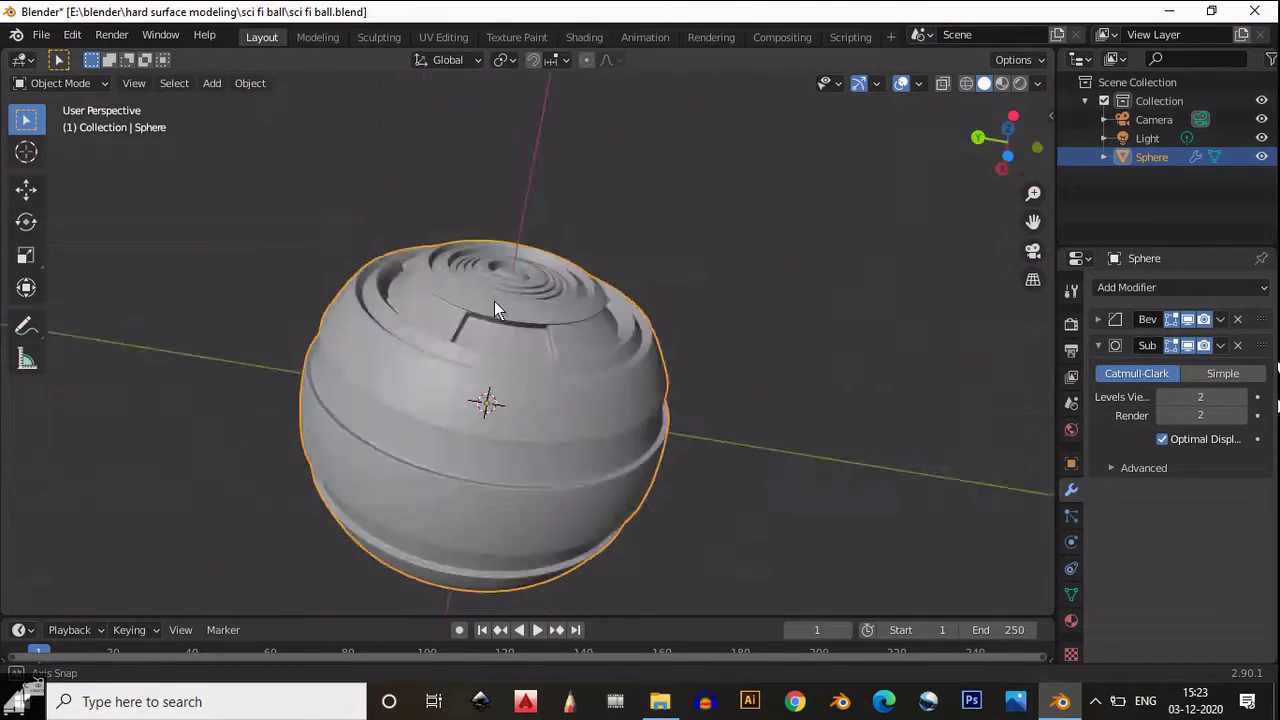
scroll(565, 384, up, 8)
scroll(545, 374, down, 6)
middle_drag(523, 383, 509, 275)
Select four evenly spaced blocks of four faces each on the ring just outside the concentric grooves
key(Tab)
scroll(555, 383, up, 6)
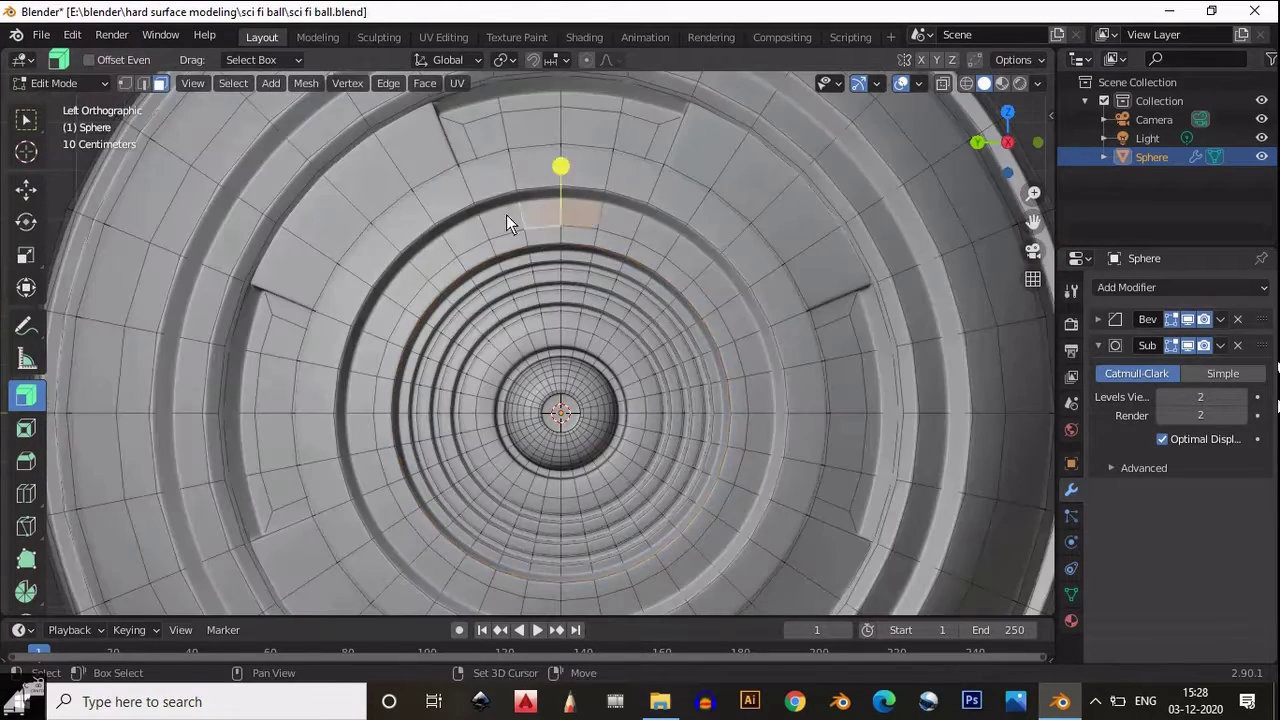
shift+middle_drag(506, 214, 681, 341)
ctrl+click(736, 328)
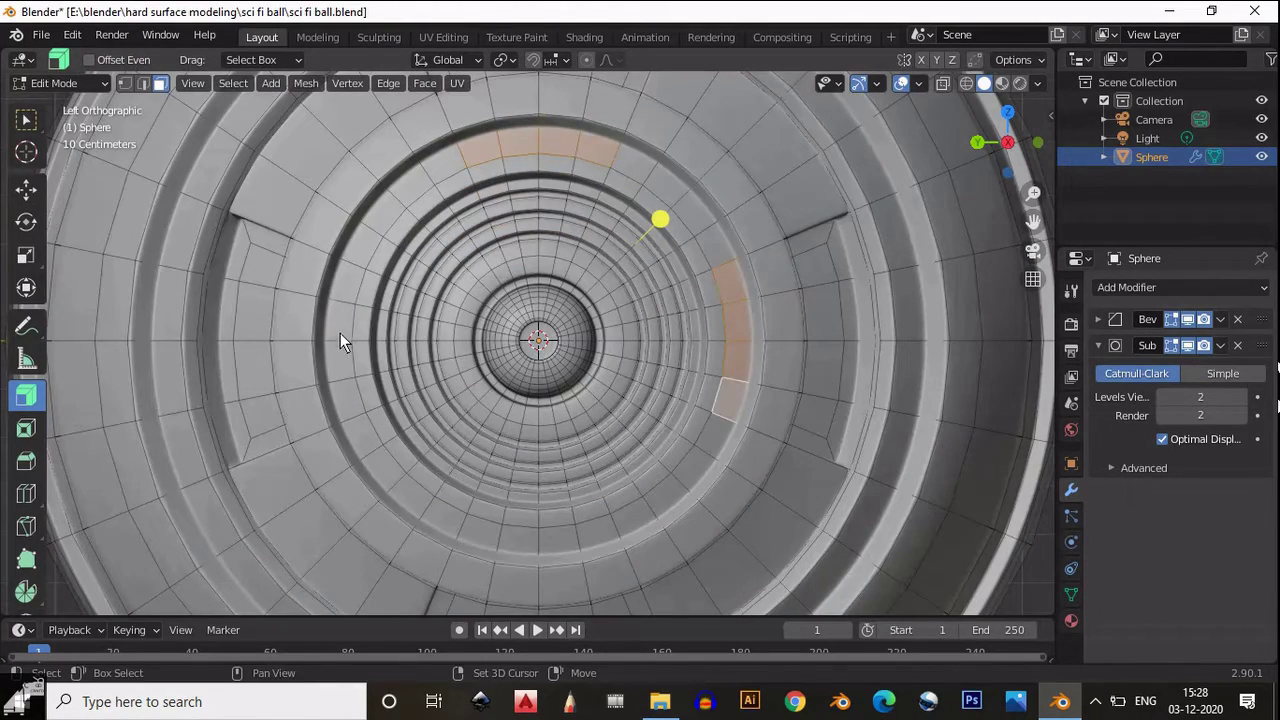
ctrl+click(346, 397)
ctrl+click(512, 543)
ctrl+click(592, 521)
middle_drag(592, 521, 641, 255)
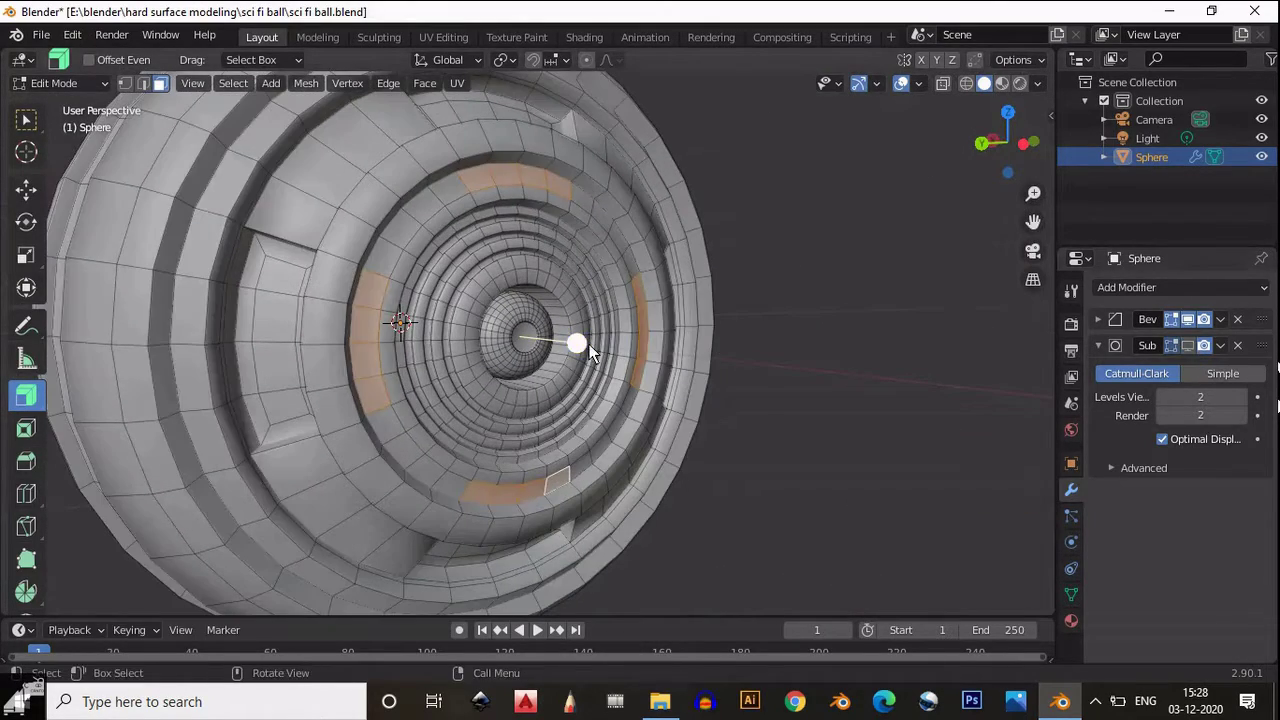
Extrude the four selected inner-ring blocks inward and check the cap in Object Mode
drag(589, 344, 535, 378)
middle_drag(535, 378, 667, 374)
key(Tab)
scroll(667, 374, down, 3)
middle_drag(749, 389, 729, 417)
scroll(729, 417, up, 5)
key(alt+a)
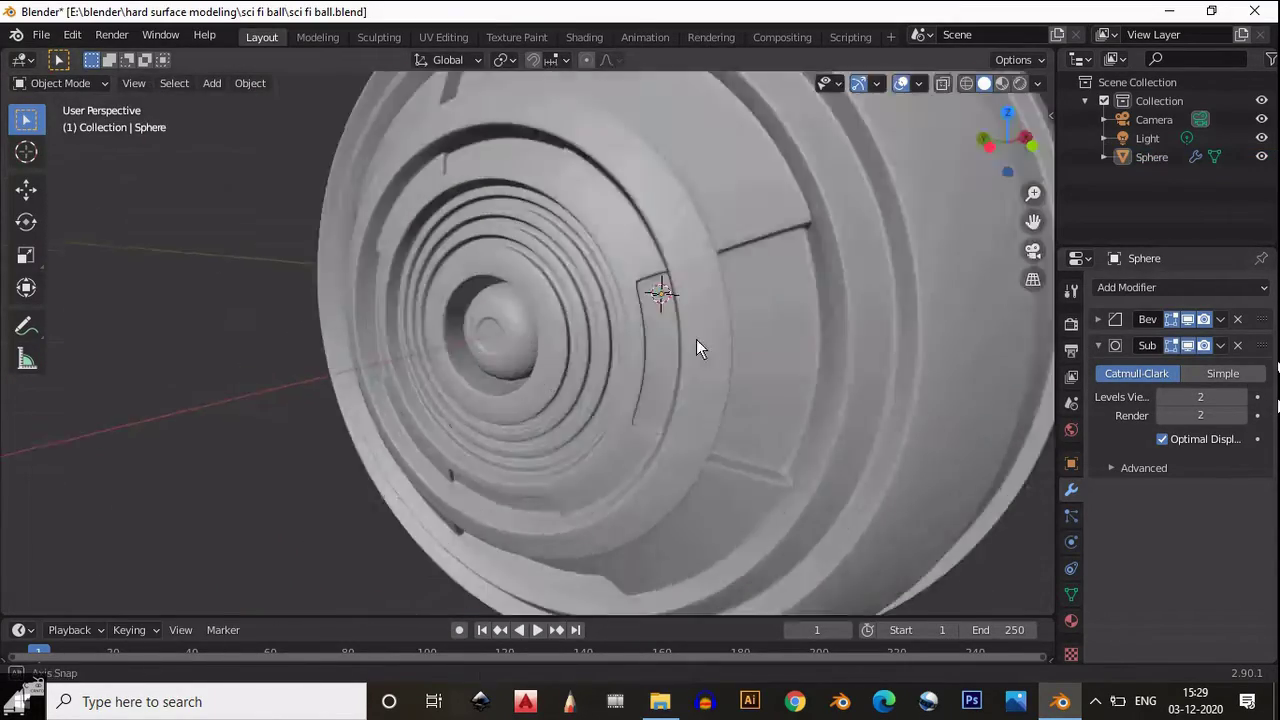
middle_drag(698, 347, 880, 372)
Set the Bevel modifier's amount to 1 m and check its effect on the ball
click(1071, 594)
scroll(771, 425, up, 4)
click(1071, 489)
drag(1202, 393, 1113, 414)
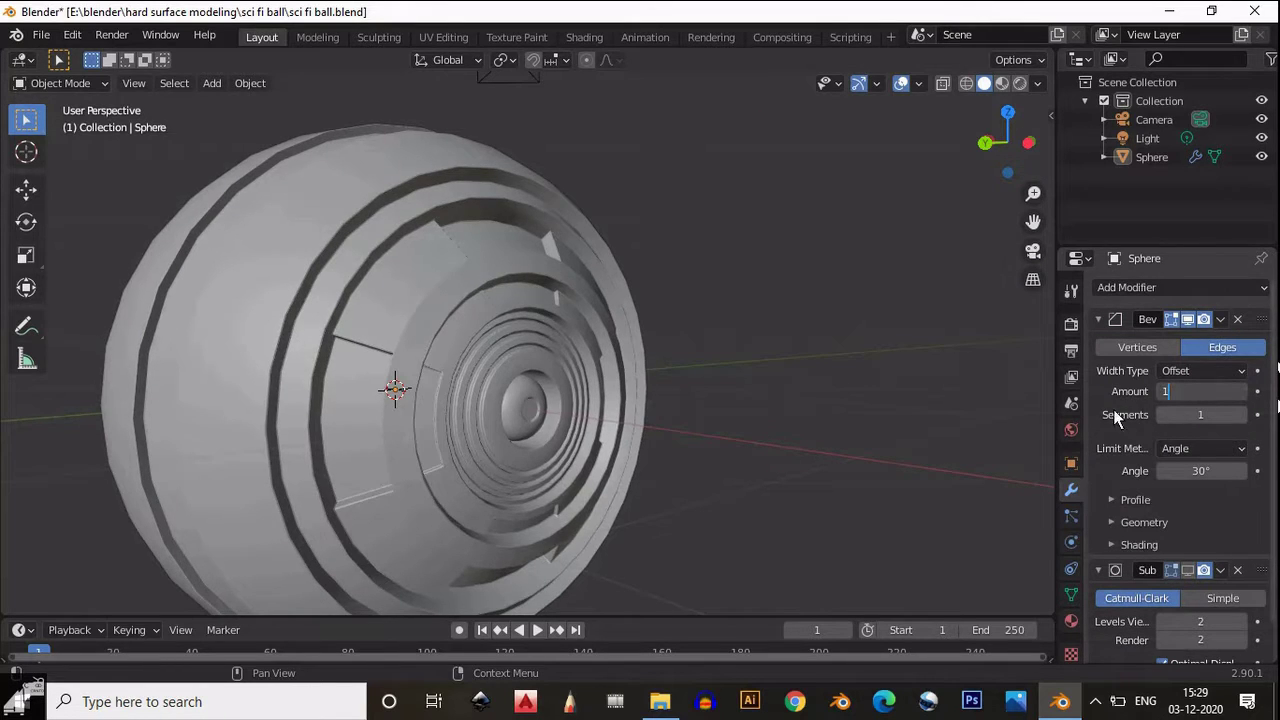
key(Return)
scroll(329, 411, up, 6)
scroll(503, 363, down, 6)
middle_drag(503, 363, 780, 370)
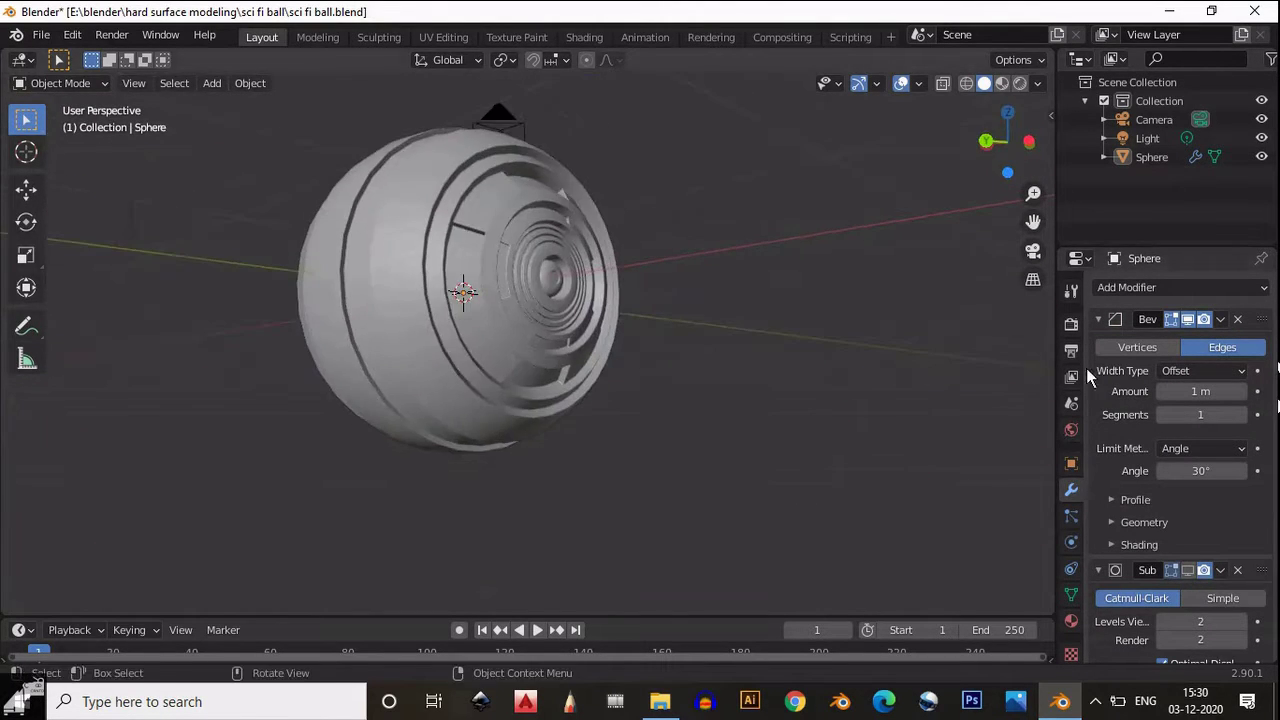
Set the Bevel modifier's angle limit to 30° and save the file
click(1207, 471)
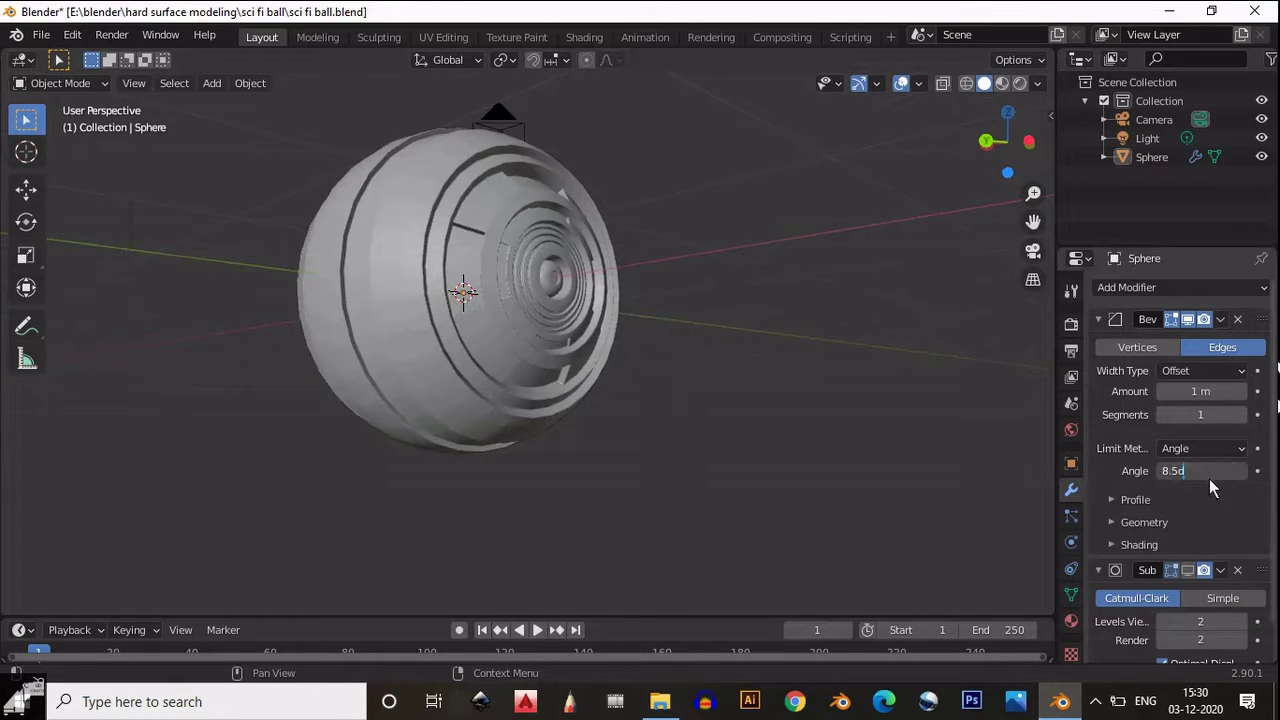
text(5)
key(BackSpace)
text(30)
key(Return)
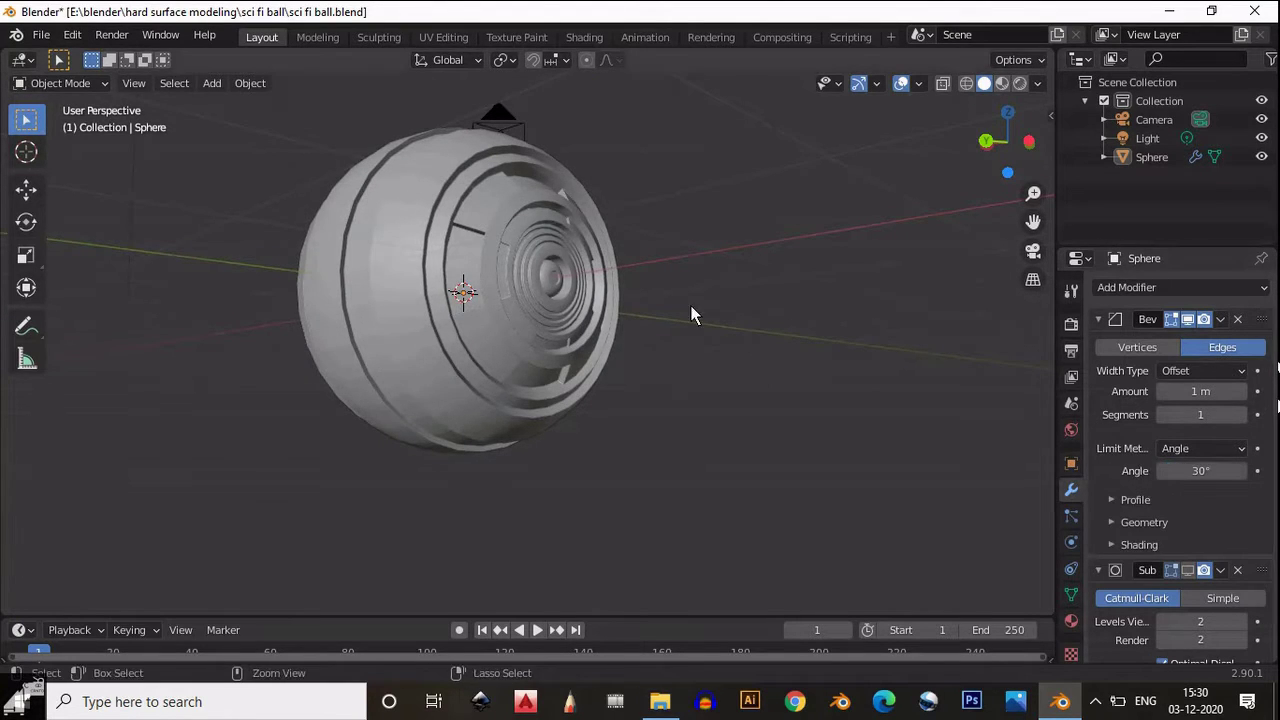
key(ctrl+s)
Select the block of faces at the highest point of the wide outer band, in the side view of the cap
middle_drag(691, 314, 529, 507)
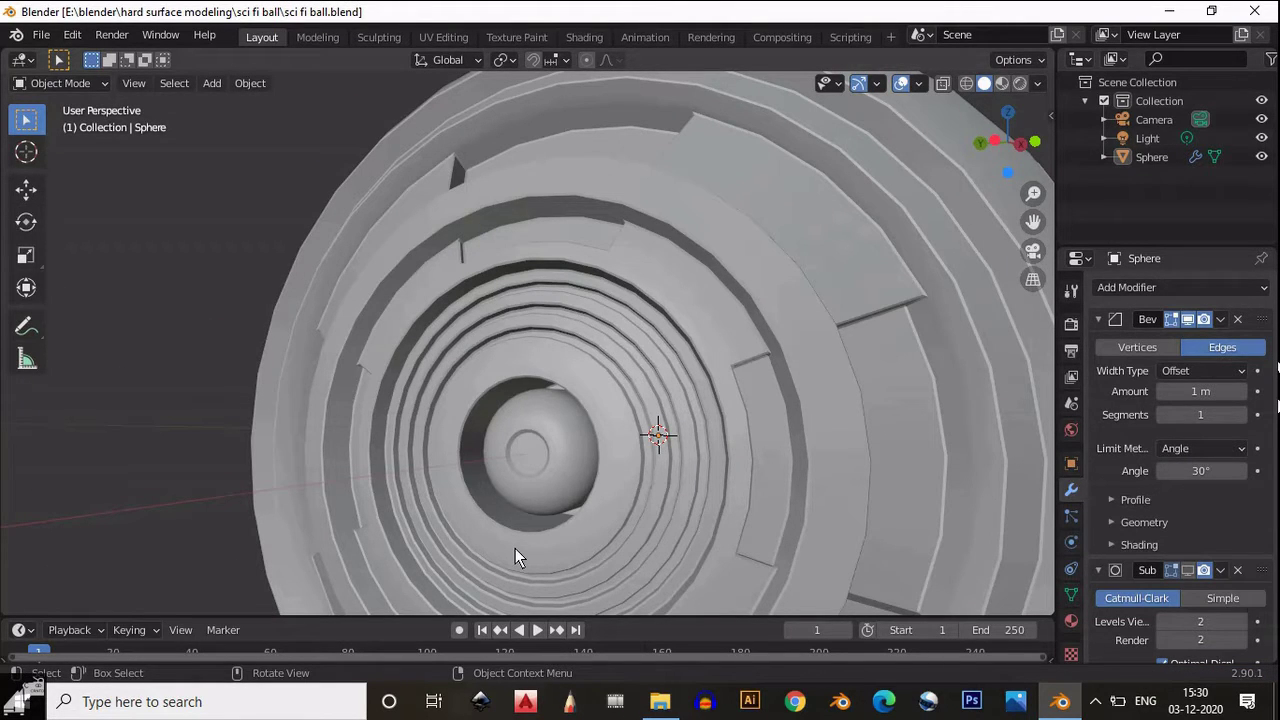
middle_drag(765, 243, 730, 317)
key(Tab)
scroll(682, 410, down, 2)
alt+middle_drag(666, 349, 513, 178)
click(475, 202)
Try adding further face blocks around the outer band to the selection, and undo the unevenly spaced ones
shift+click(695, 276)
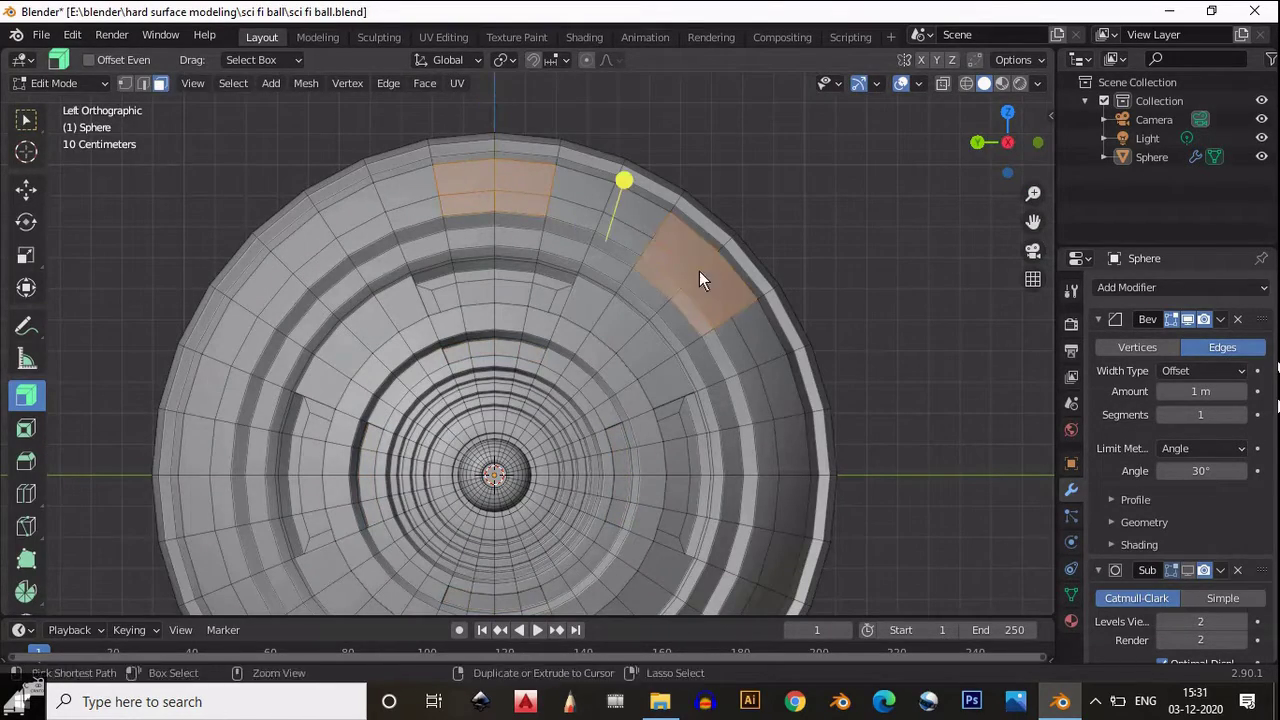
middle_drag(699, 271, 591, 303)
shift+click(641, 350)
shift+click(452, 345)
middle_drag(452, 345, 977, 175)
shift+click(483, 317)
click(977, 175)
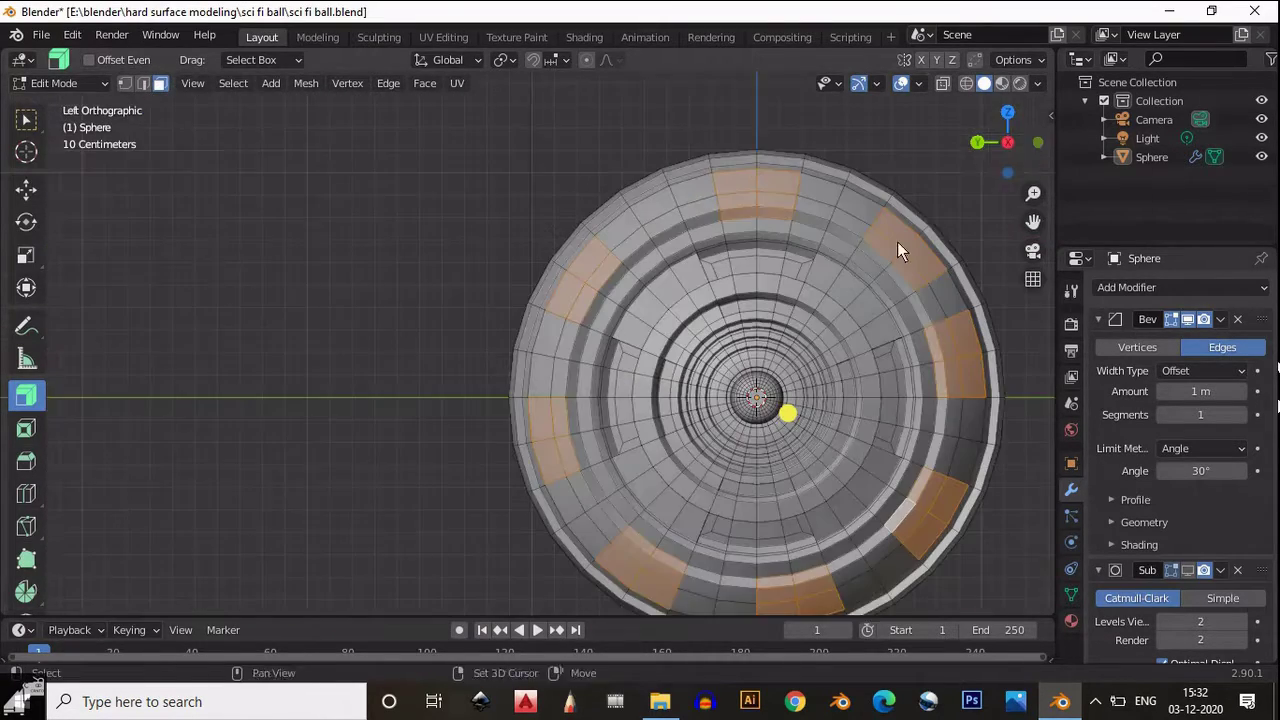
key(ctrl+z)
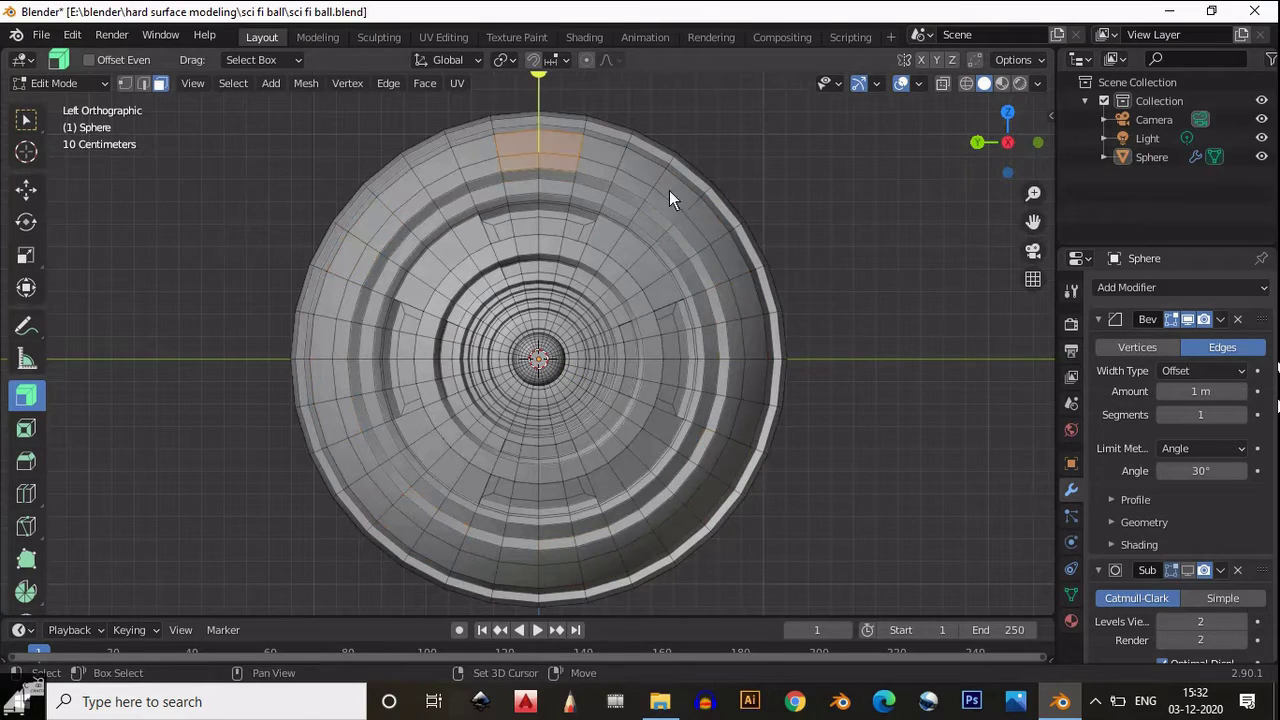
Add seven more evenly spaced face blocks around the outer band to the selection
shift+click(696, 201)
shift+click(745, 360)
shift+middle_drag(736, 406, 725, 345)
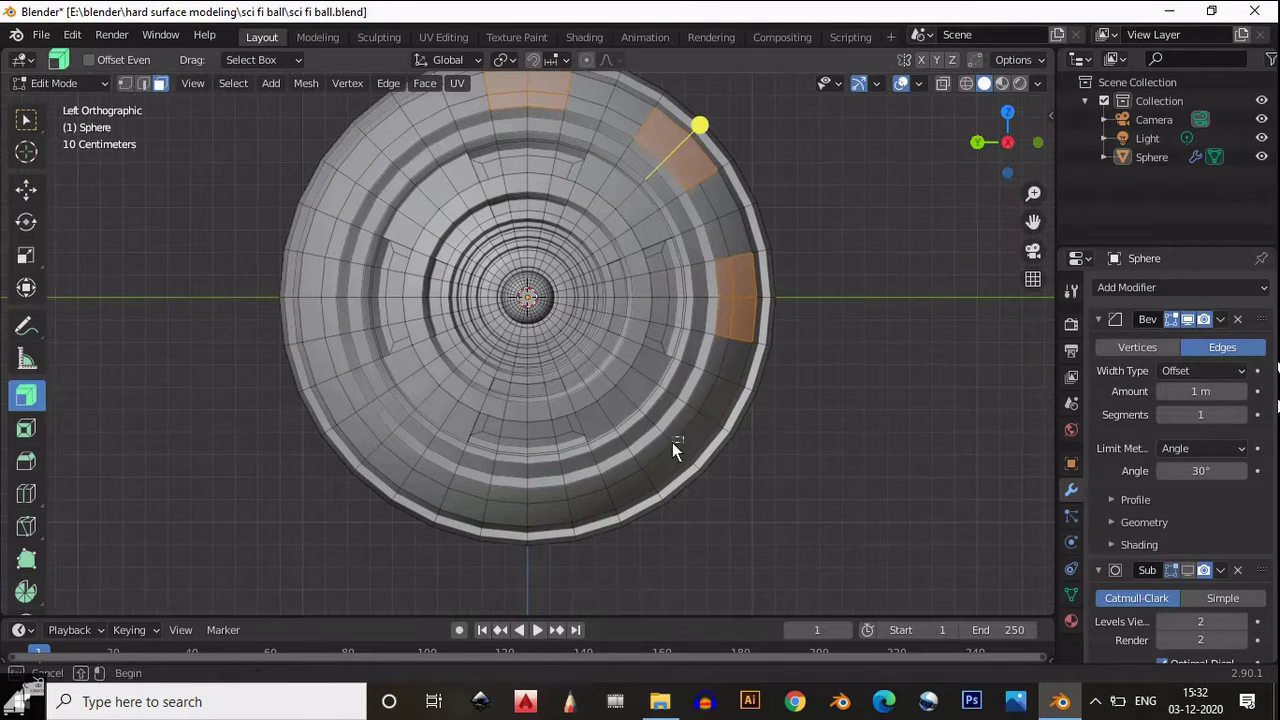
shift+click(672, 442)
key(b)
drag(517, 508, 540, 520)
shift+click(388, 438)
shift+click(315, 295)
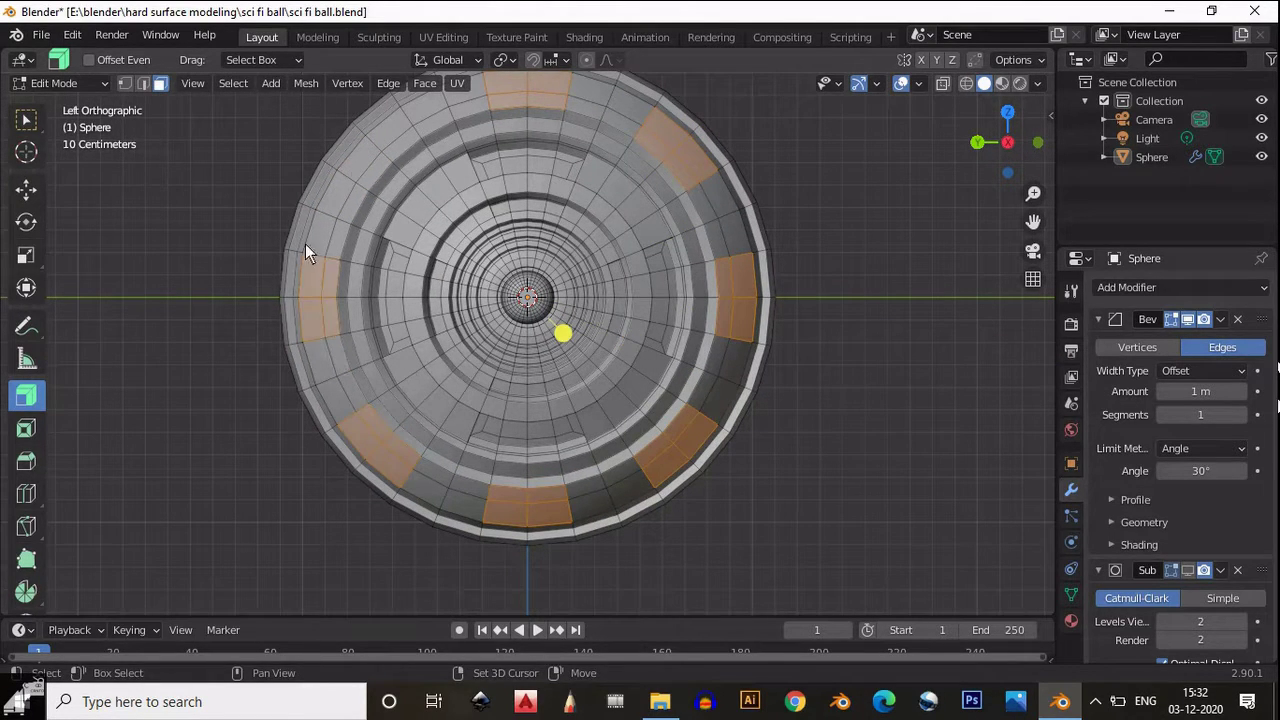
shift+click(373, 164)
Inspect the selected face blocks around the outer band from several sides for stray faces
shift+scroll(373, 164, up, 2)
middle_drag(644, 267, 514, 474)
scroll(300, 190, up, 4)
scroll(300, 190, down, 4)
scroll(639, 386, down, 3)
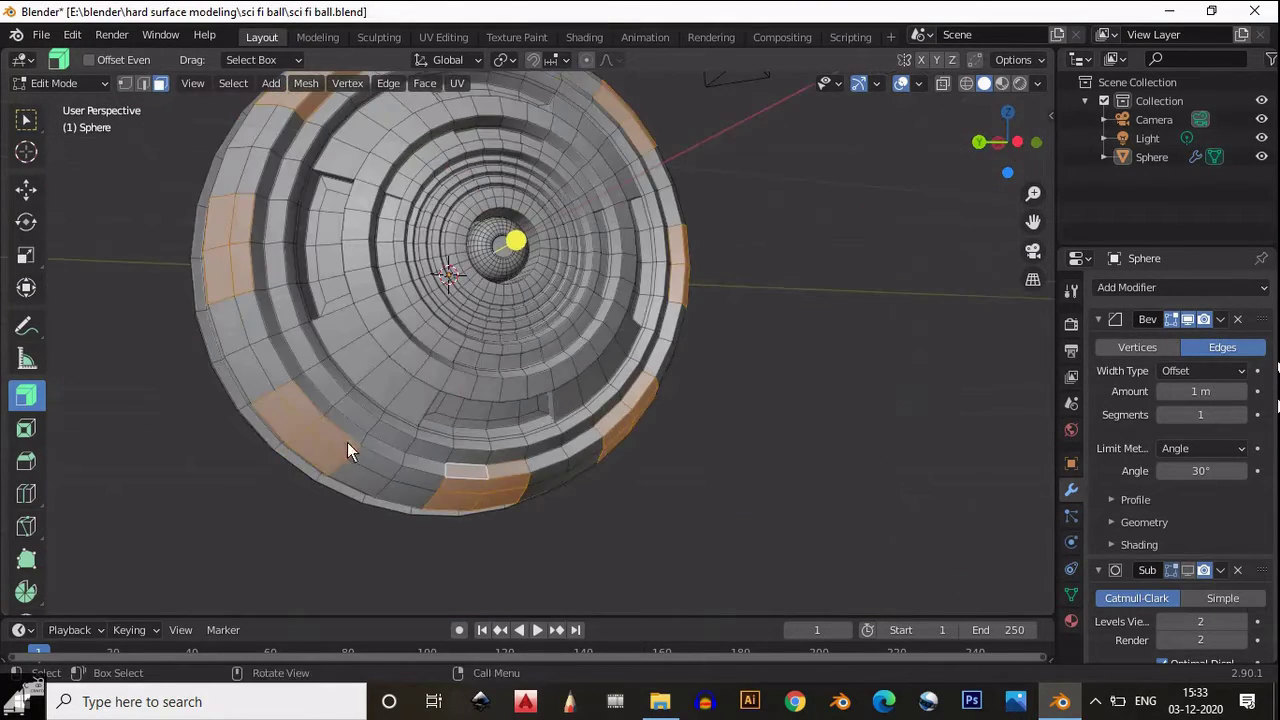
middle_drag(349, 446, 524, 453)
scroll(524, 453, up, 3)
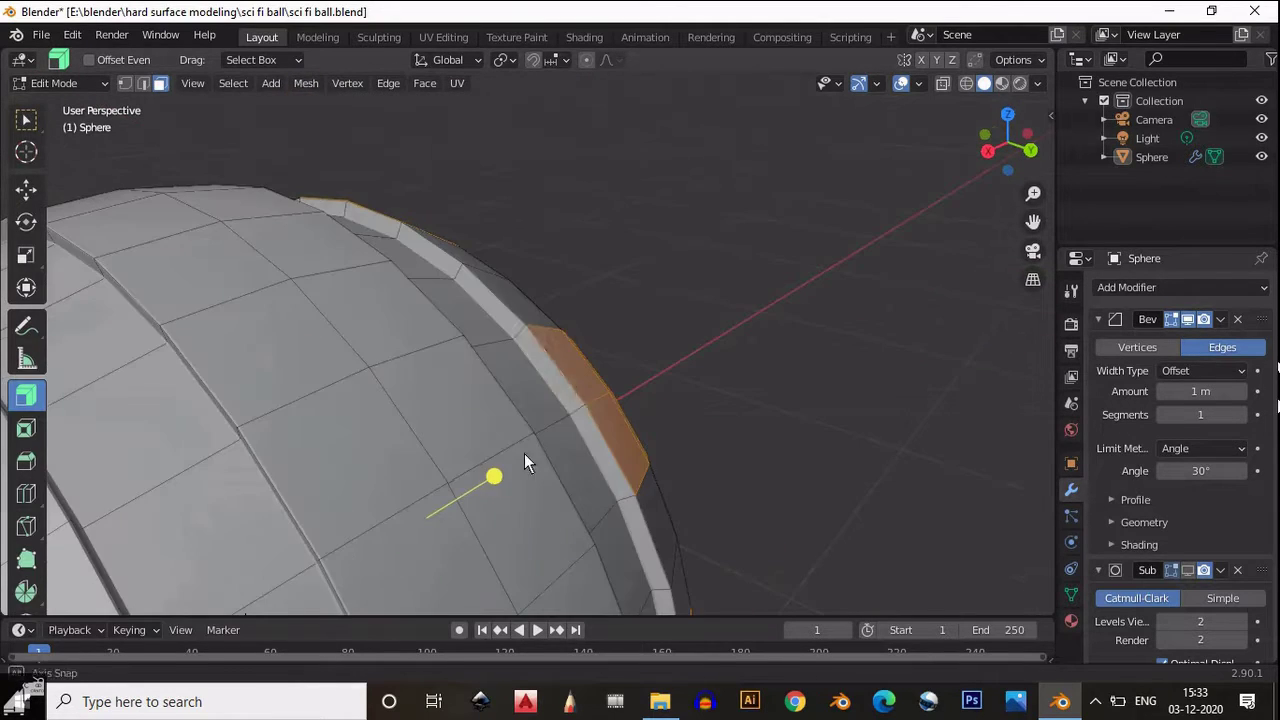
Examine the selected face blocks close up along the rim and underside of the outer band
scroll(501, 299, down, 3)
middle_drag(501, 299, 539, 375)
scroll(539, 375, up, 3)
scroll(539, 375, down, 3)
middle_drag(574, 423, 694, 290)
scroll(694, 290, up, 3)
middle_drag(641, 238, 543, 368)
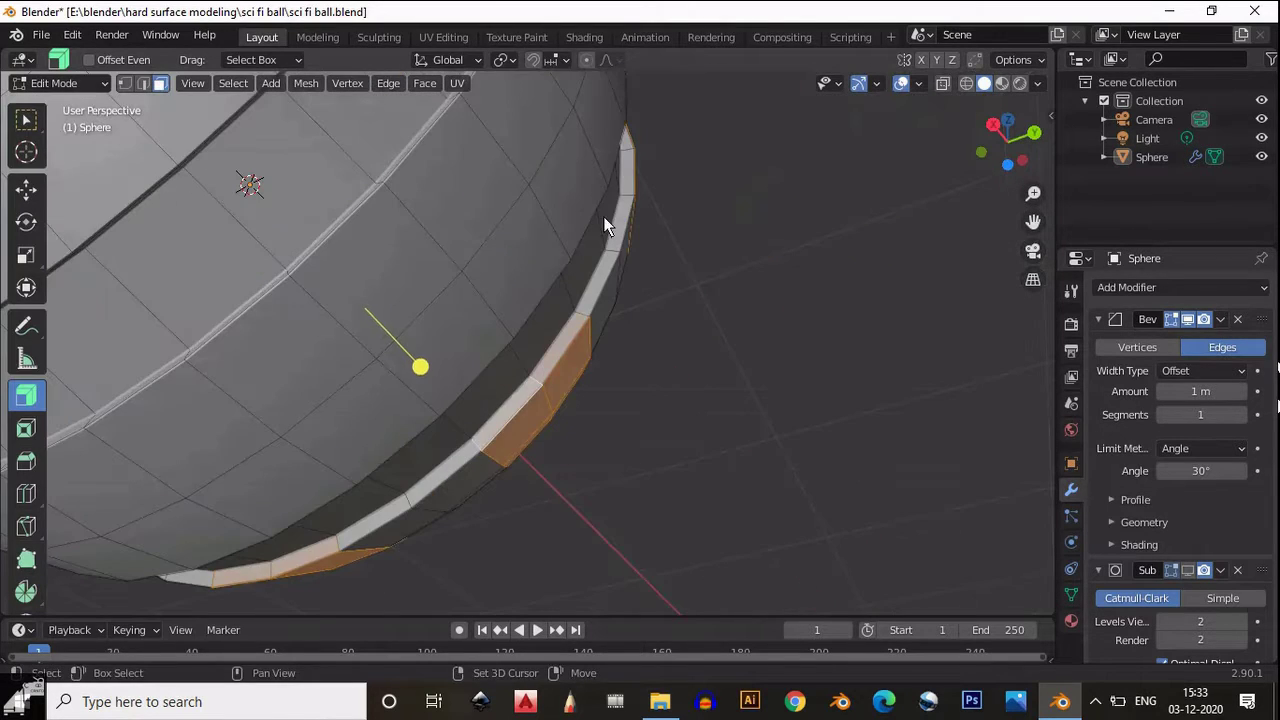
scroll(530, 380, up, 3)
middle_drag(549, 226, 570, 430)
scroll(505, 391, down, 3)
Try recessing the selected outer-band blocks by extruding them about 0.017 m inward along their normals
key(alt+s)
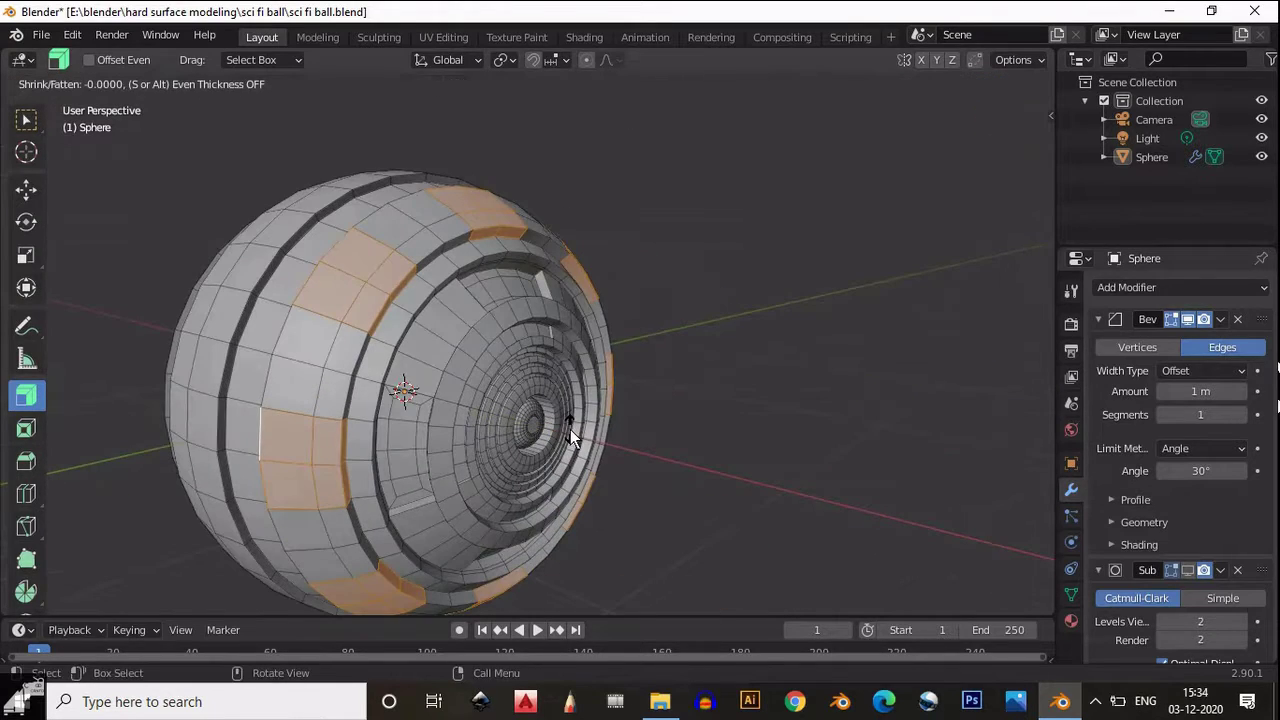
click(576, 438)
scroll(509, 297, up, 3)
middle_drag(648, 386, 441, 445)
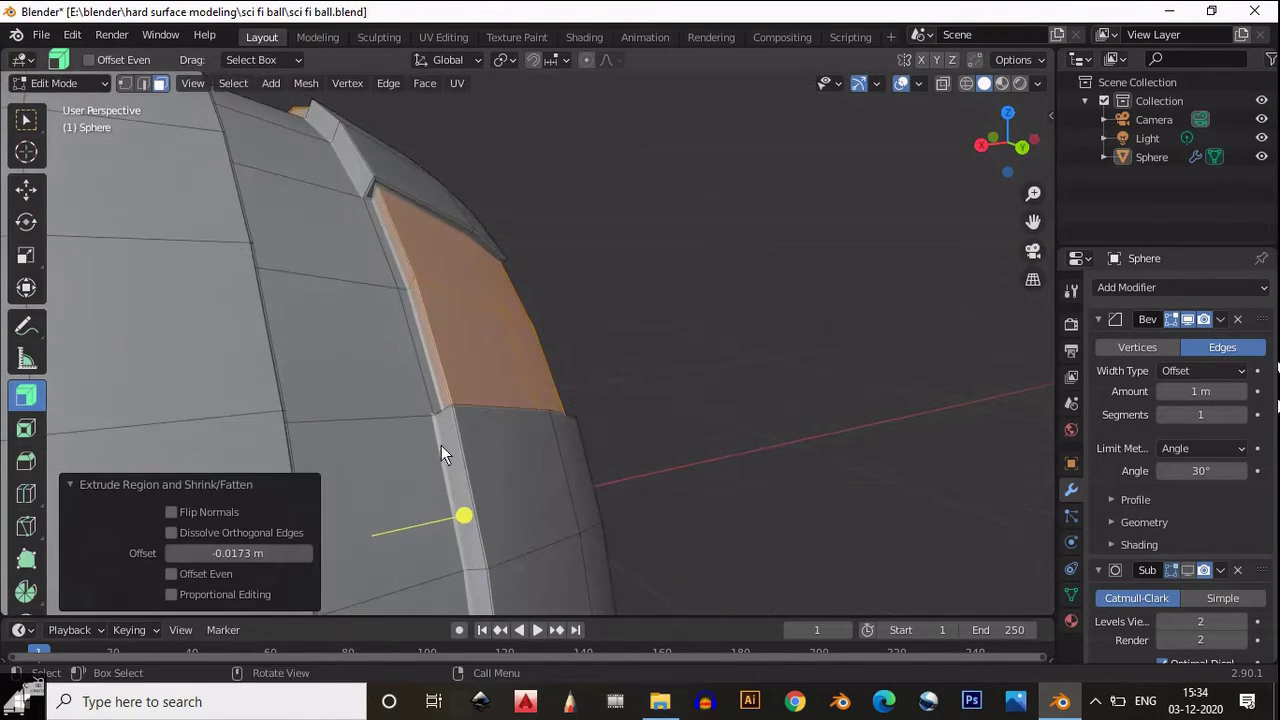
double_click(228, 553)
key(Return)
Check the recessed outer-band blocks in Object Mode and undo their extrusion
key(Tab)
scroll(554, 297, down, 4)
middle_drag(453, 265, 1004, 512)
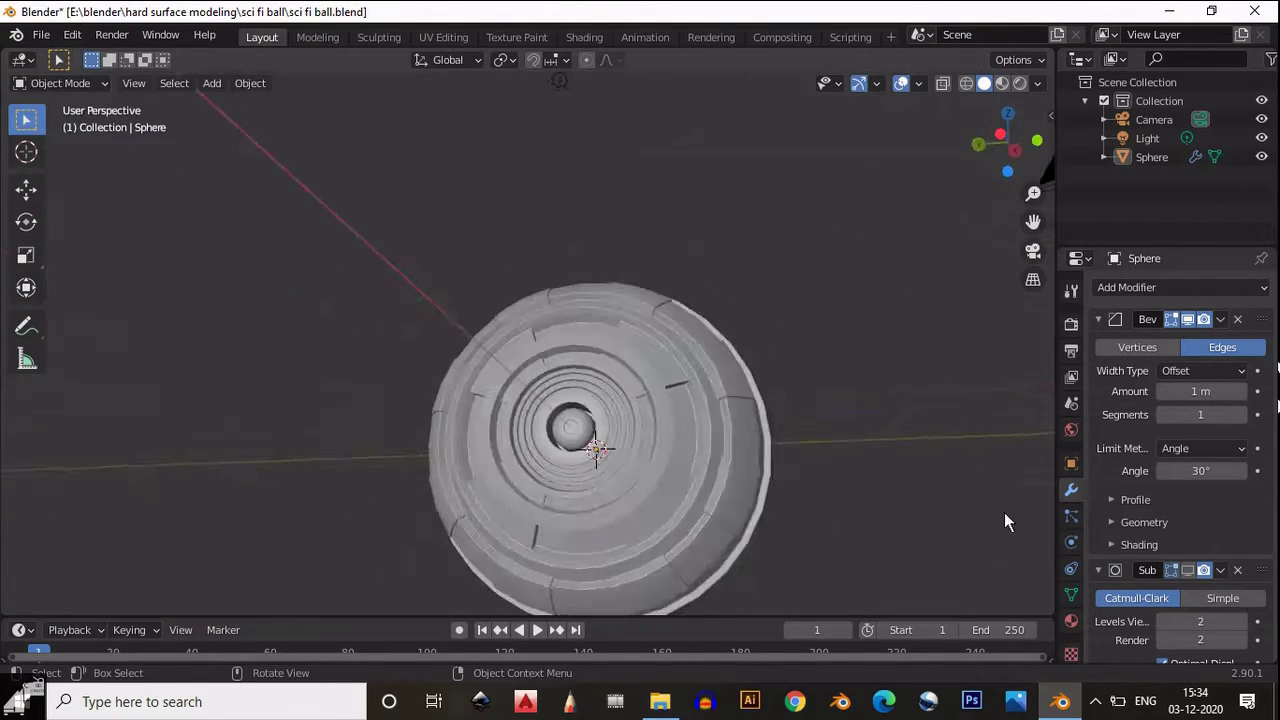
click(1098, 319)
middle_drag(677, 439, 691, 391)
scroll(728, 418, up, 4)
scroll(543, 558, down, 4)
key(ctrl+z)
Extrude the selected outer-band face blocks inward along their normals in Edit Mode, slightly deeper than before
key(Tab)
scroll(626, 297, up, 2)
scroll(717, 326, up, 2)
key(alt+s)
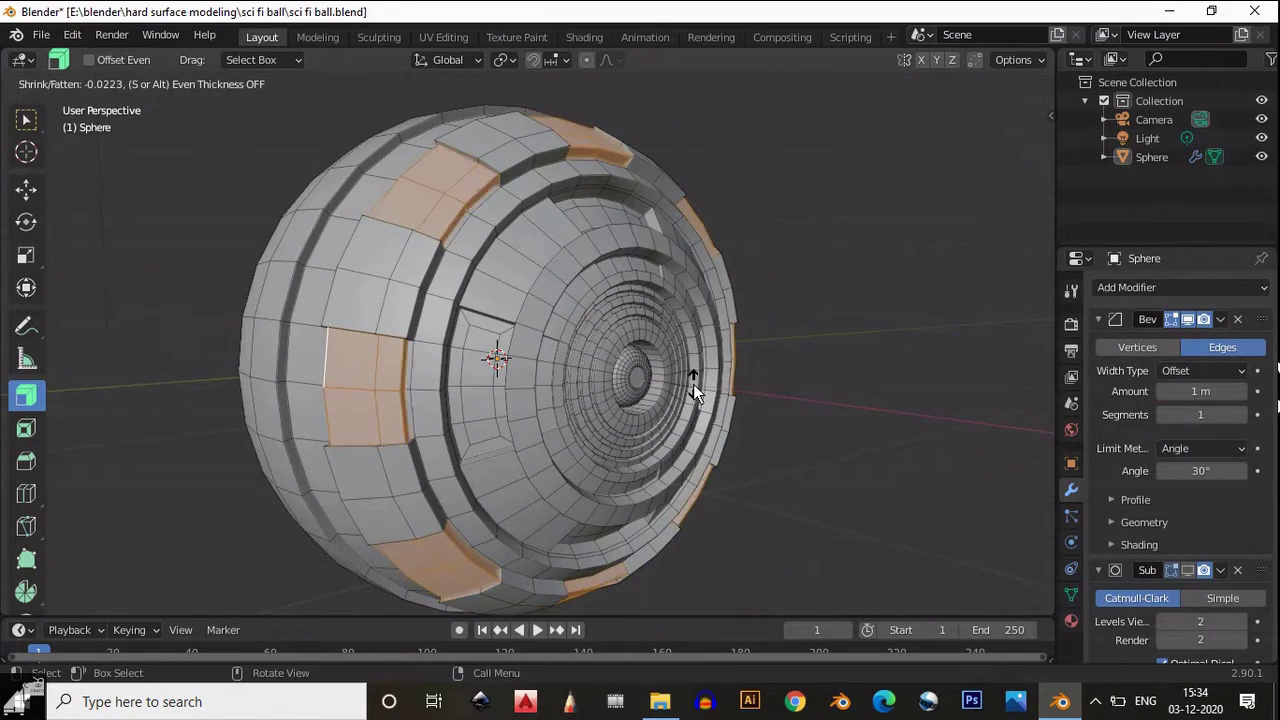
click(682, 384)
scroll(609, 307, up, 3)
middle_drag(609, 307, 480, 400)
click(256, 555)
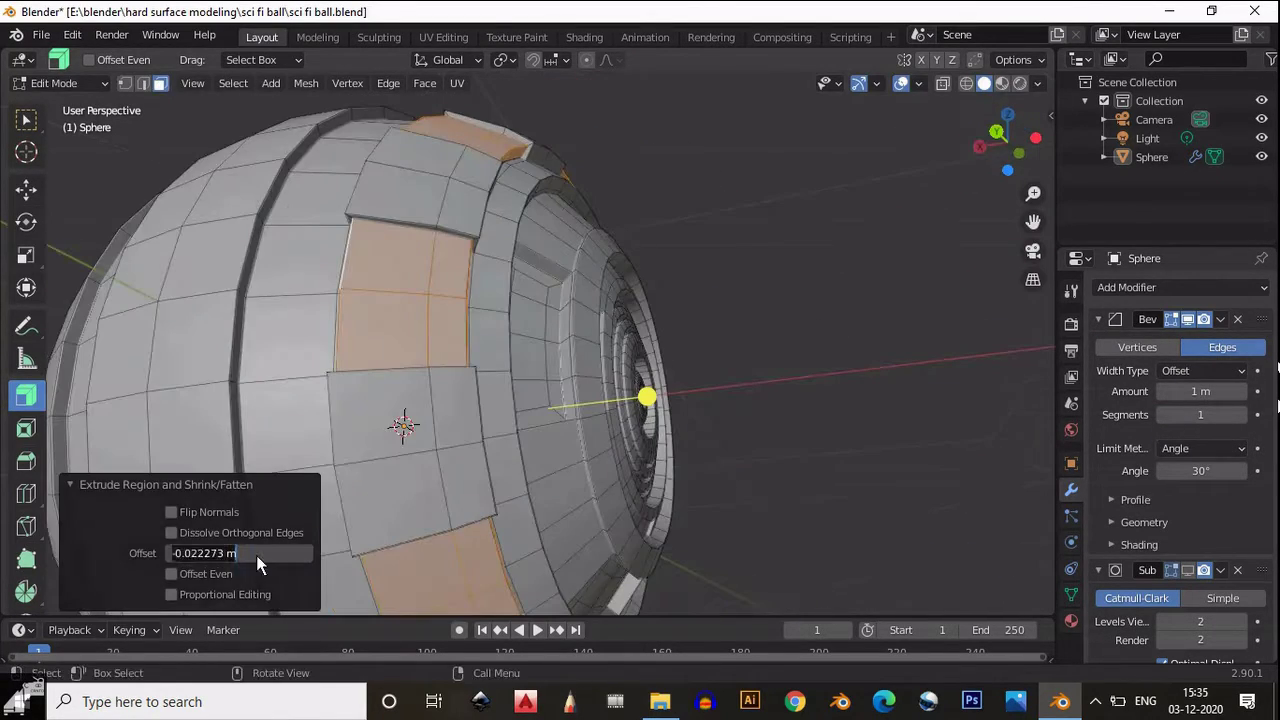
key(Return)
Examine the recessed outer-band blocks in Object Mode from several angles and in the straight side view
scroll(823, 334, up, 3)
key(Tab)
scroll(729, 363, down, 4)
middle_drag(729, 363, 608, 375)
scroll(727, 376, up, 4)
scroll(730, 346, down, 3)
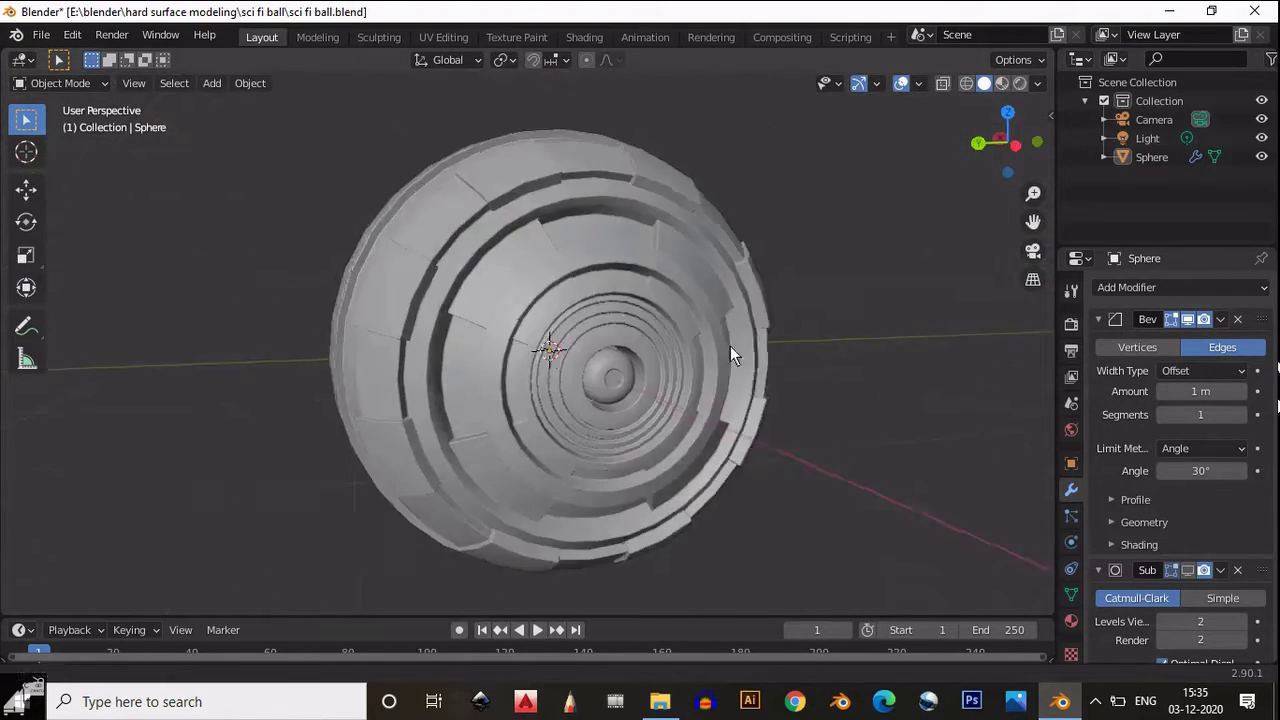
middle_drag(730, 346, 557, 391)
scroll(611, 431, down, 3)
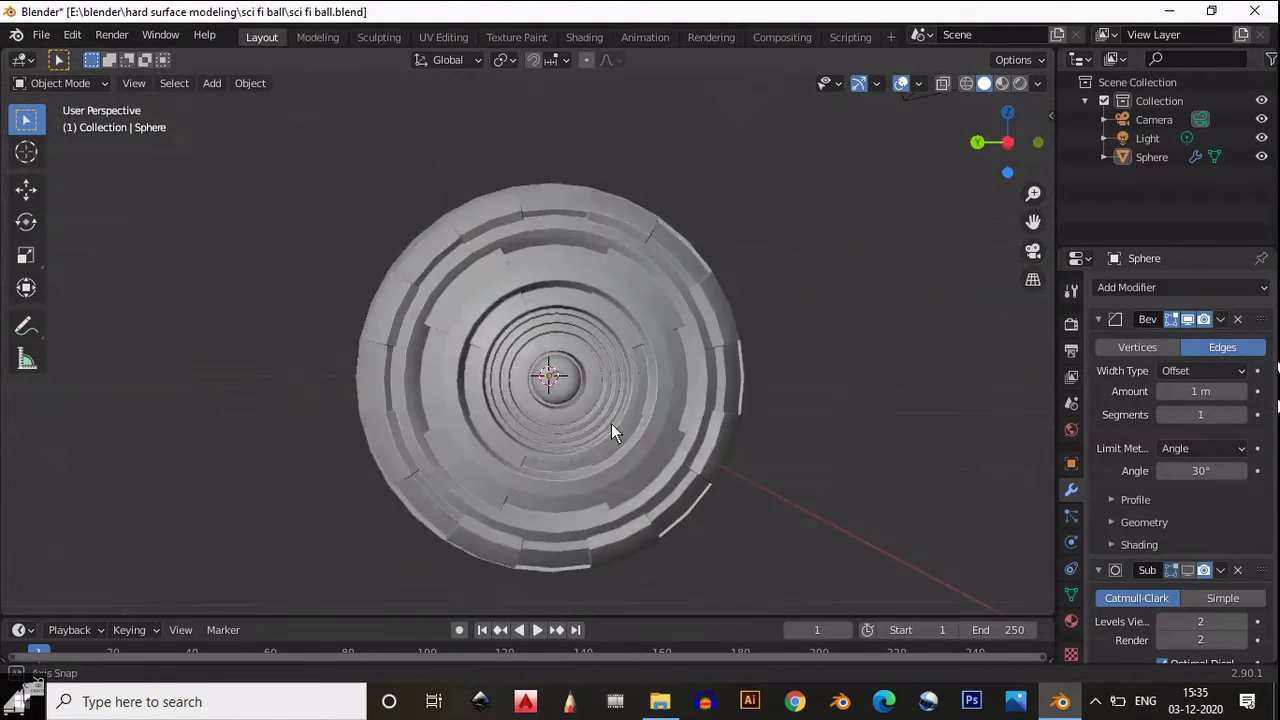
middle_drag(611, 431, 1172, 541)
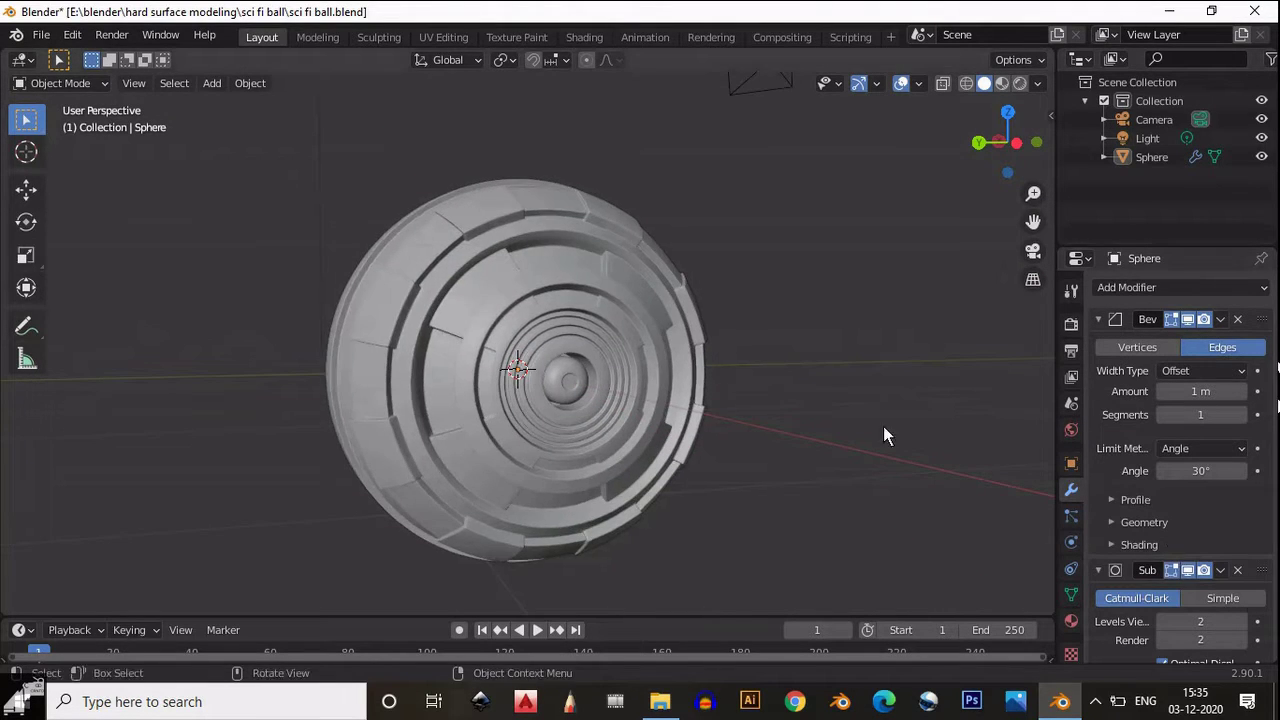
middle_drag(883, 434, 609, 385)
scroll(609, 385, up, 5)
scroll(474, 306, down, 5)
middle_drag(474, 306, 846, 280)
scroll(846, 280, up, 4)
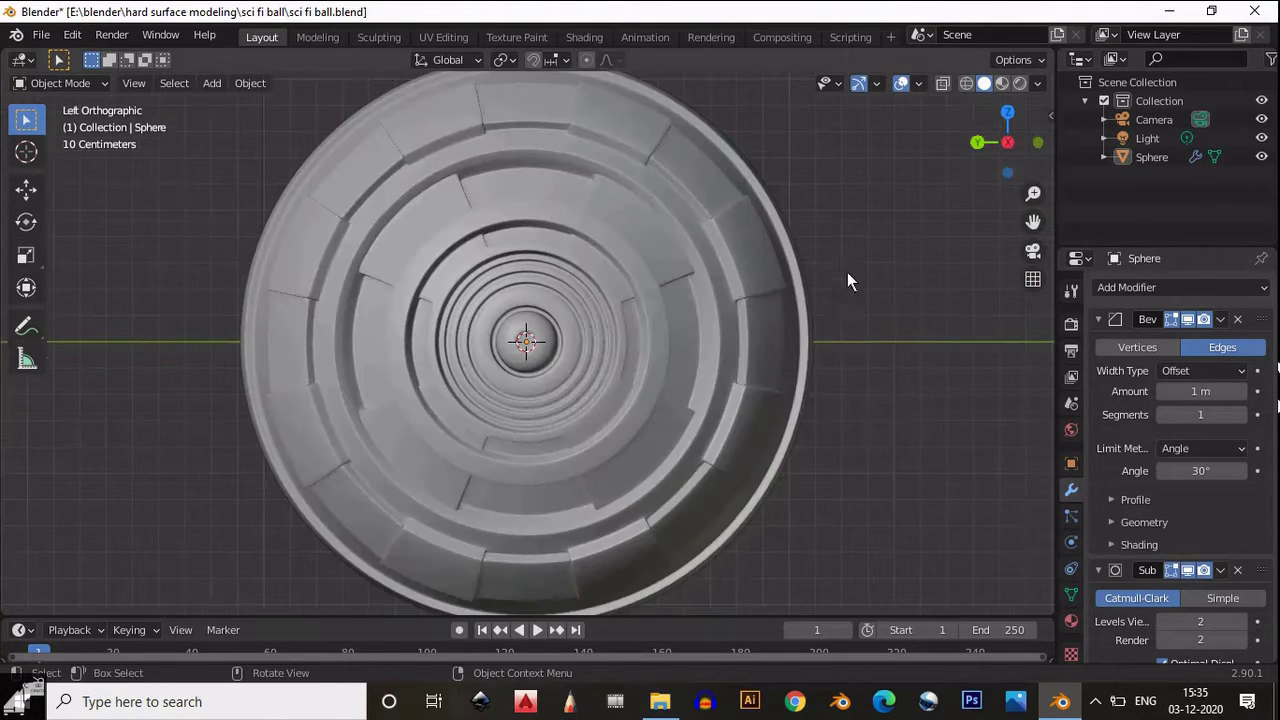
Turn off the Subdivision modifier's viewport display, set its type to Simple, and return to Edit Mode
click(1187, 571)
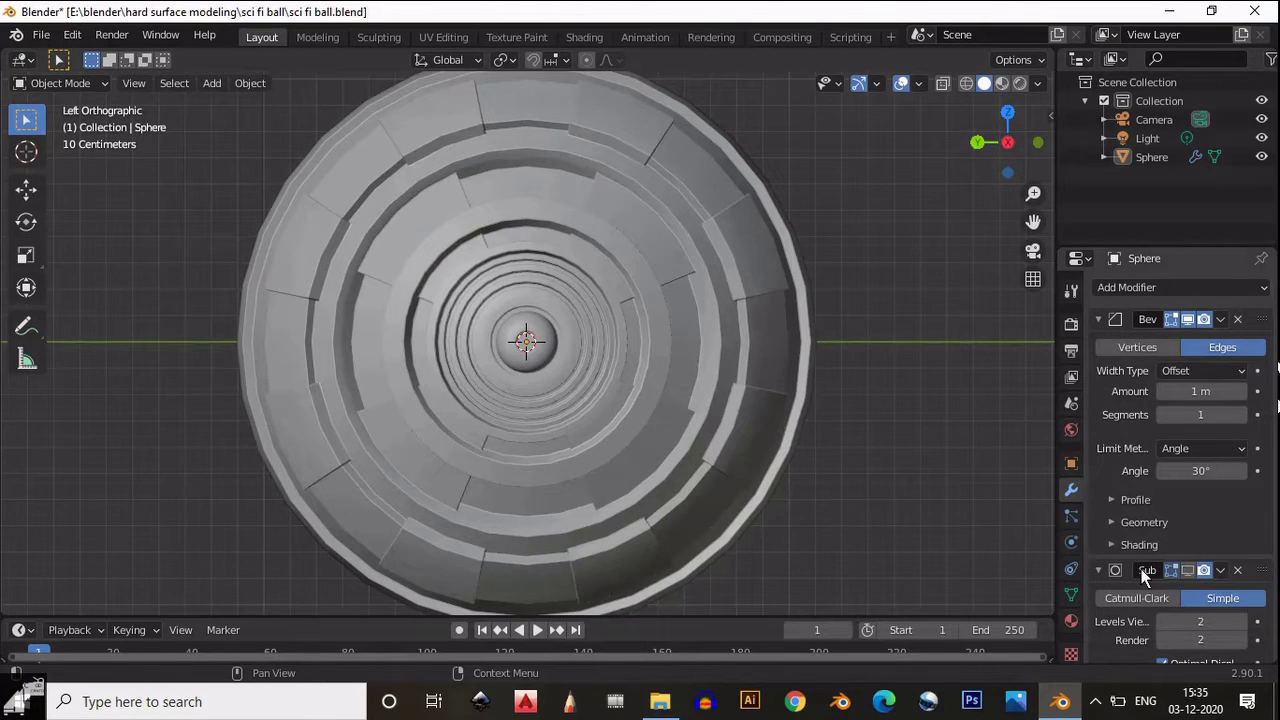
key(Tab)
Select the narrow face loop behind the outer band and inset its faces individually with a thickness of 0.025 m
middle_drag(950, 490, 659, 509)
scroll(611, 376, down, 3)
alt+click(621, 332)
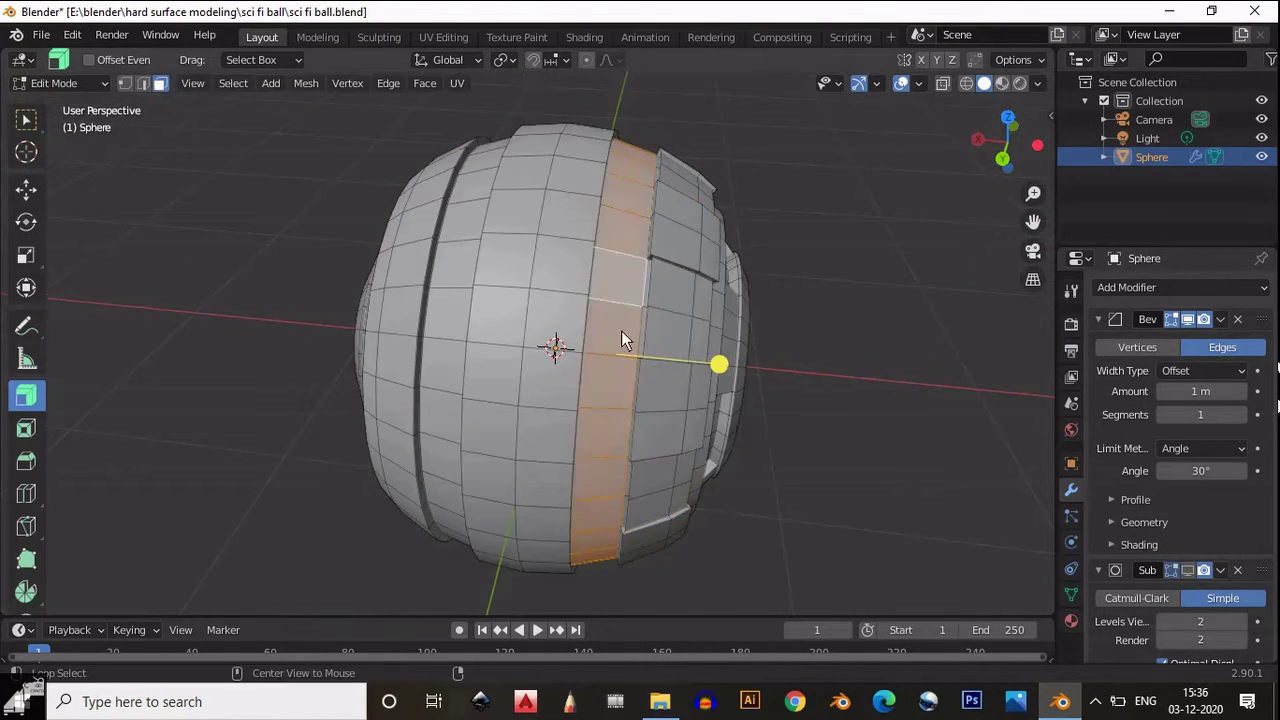
middle_drag(621, 332, 615, 407)
scroll(615, 407, down, 2)
key(i)
click(752, 541)
scroll(752, 541, up, 3)
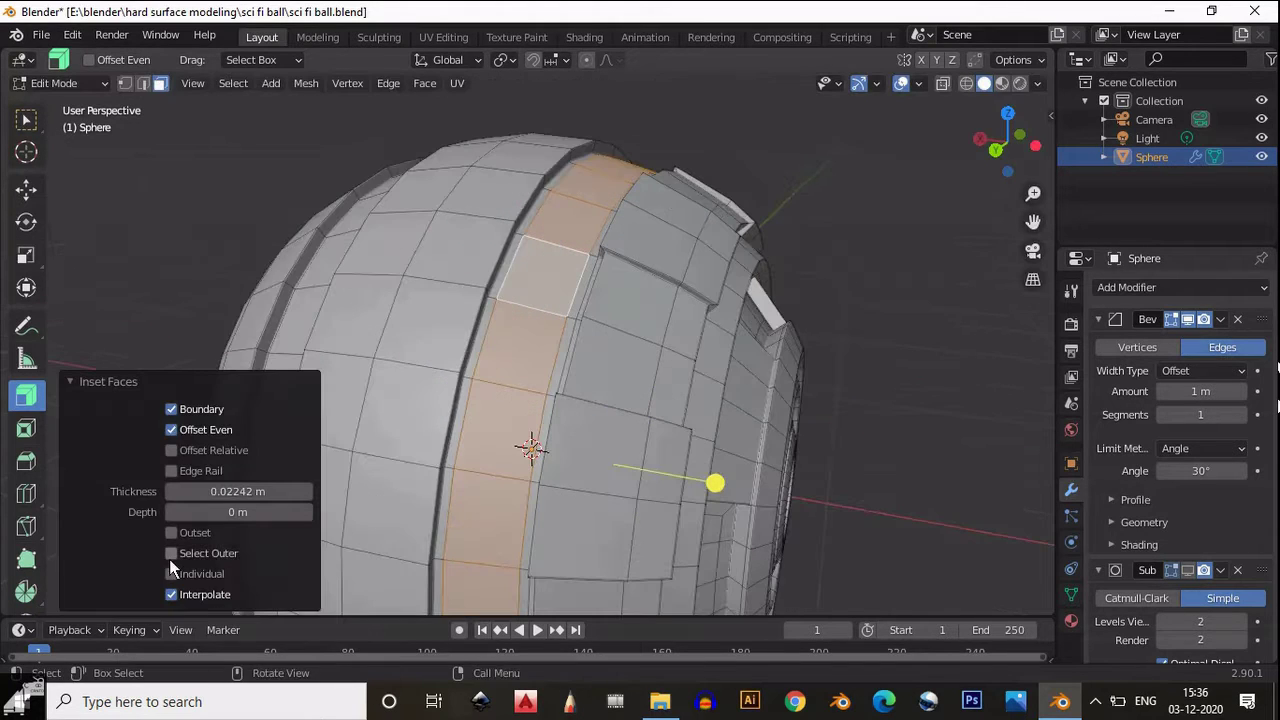
middle_drag(400, 480, 300, 480)
click(197, 492)
middle_drag(420, 460, 642, 418)
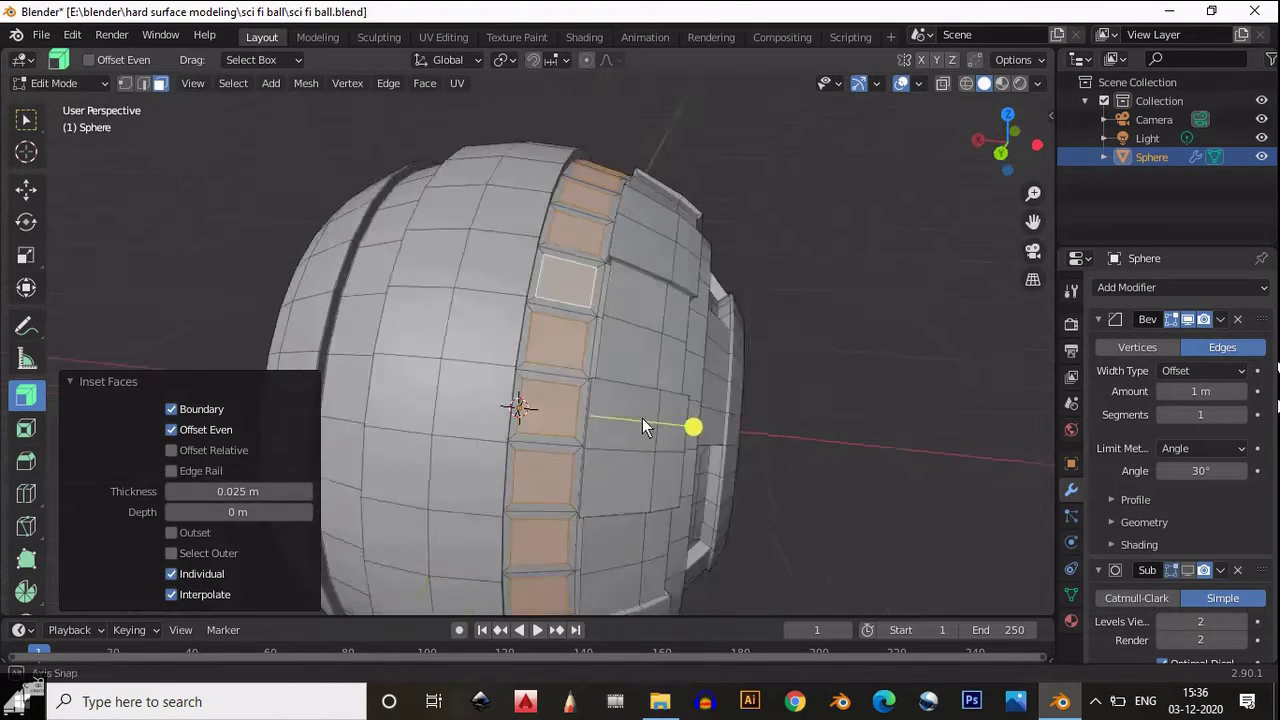
Extrude the inset faces inward along their normals with an offset of -0.01 m and check the recessed windows in Object Mode
scroll(642, 418, down, 2)
key(alt+e)
click(695, 418)
drag(696, 417, 711, 419)
middle_drag(711, 419, 560, 440)
click(299, 550)
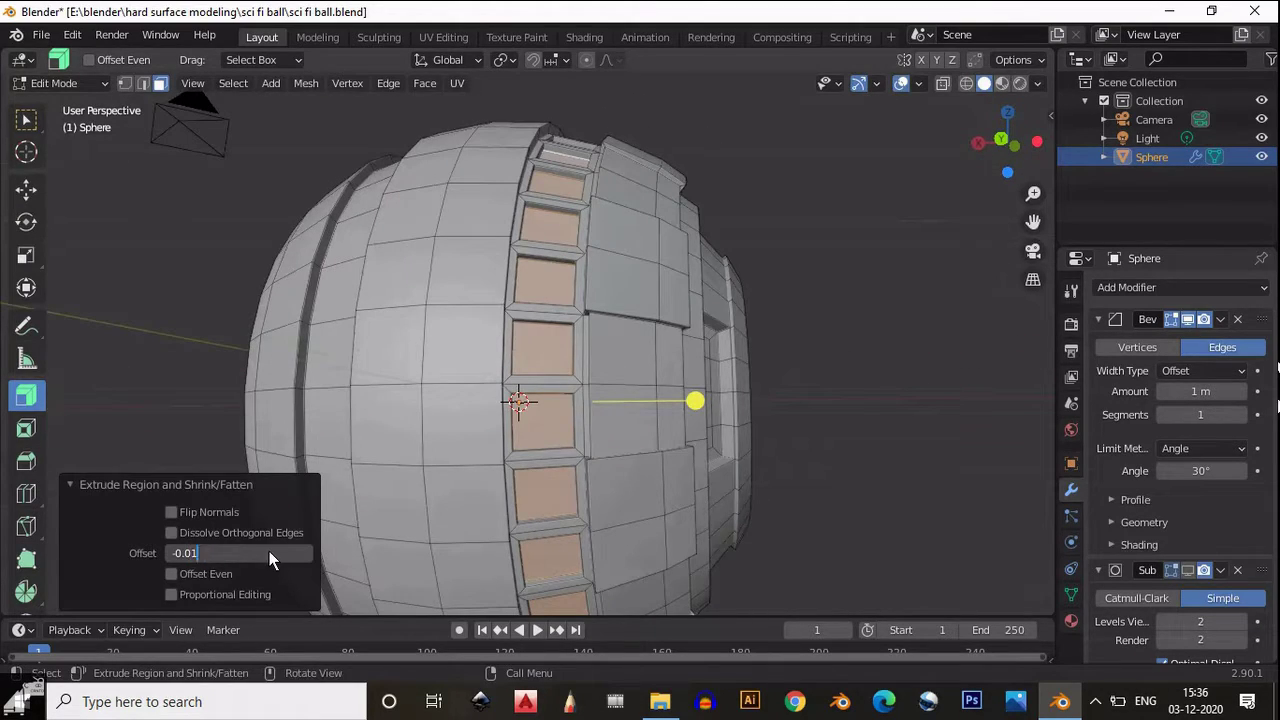
key(Return)
key(Tab)
scroll(503, 255, down, 4)
middle_drag(370, 472, 600, 280)
scroll(522, 226, up, 4)
scroll(617, 360, down, 2)
scroll(651, 449, down, 2)
Symmetrize the whole mesh in the -Z to +Z direction so both sides of the ball carry the same details
key(Tab)
click(466, 61)
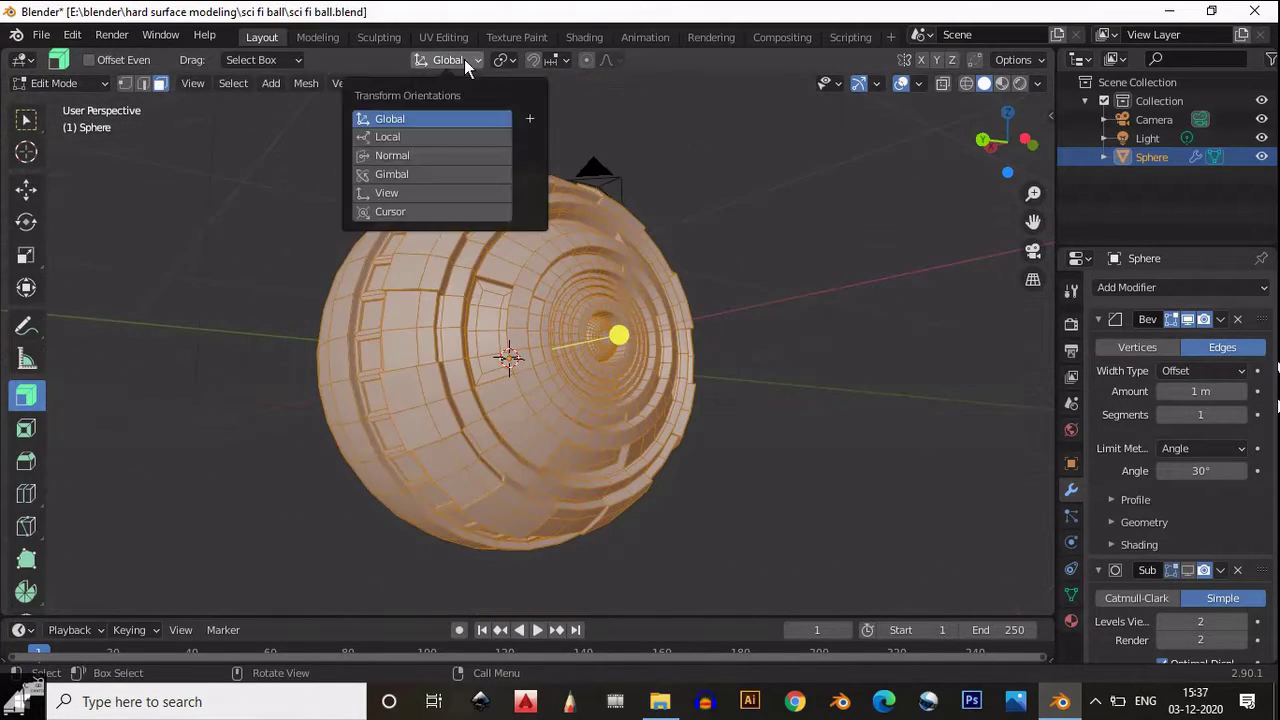
click(306, 83)
click(365, 347)
click(1009, 155)
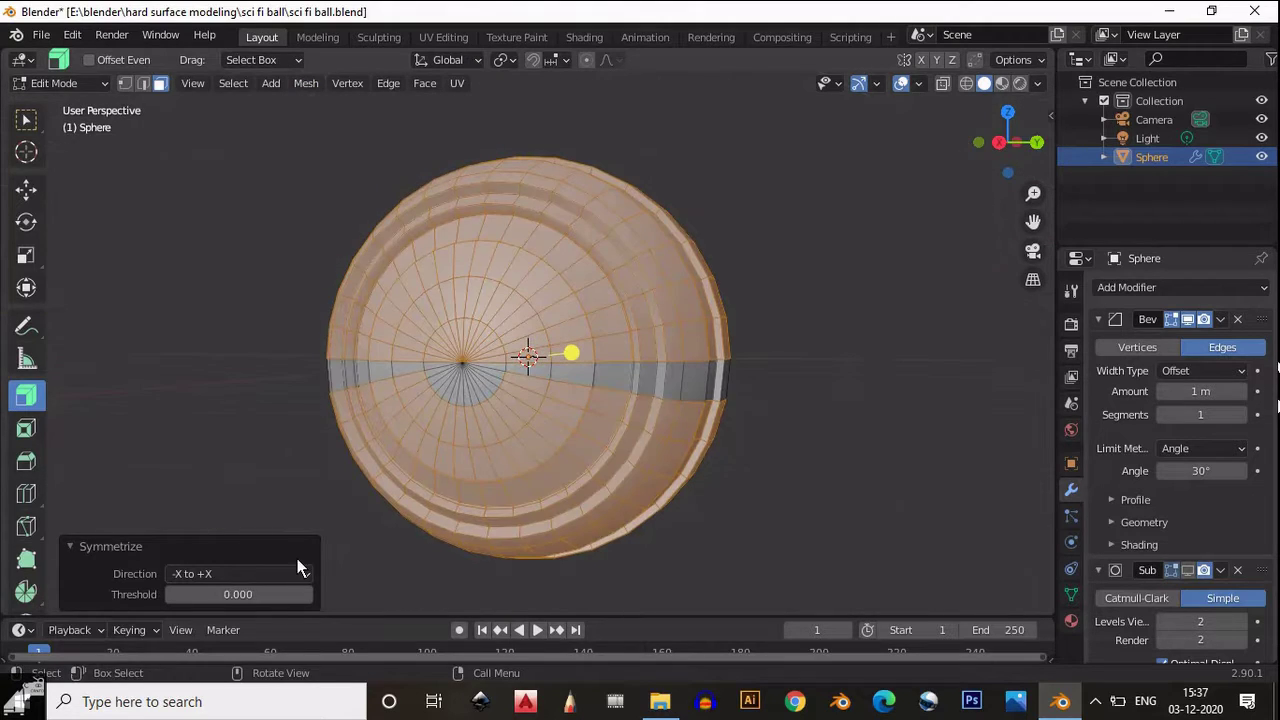
click(297, 573)
click(215, 449)
click(246, 574)
click(241, 470)
middle_drag(460, 400, 820, 363)
click(1015, 152)
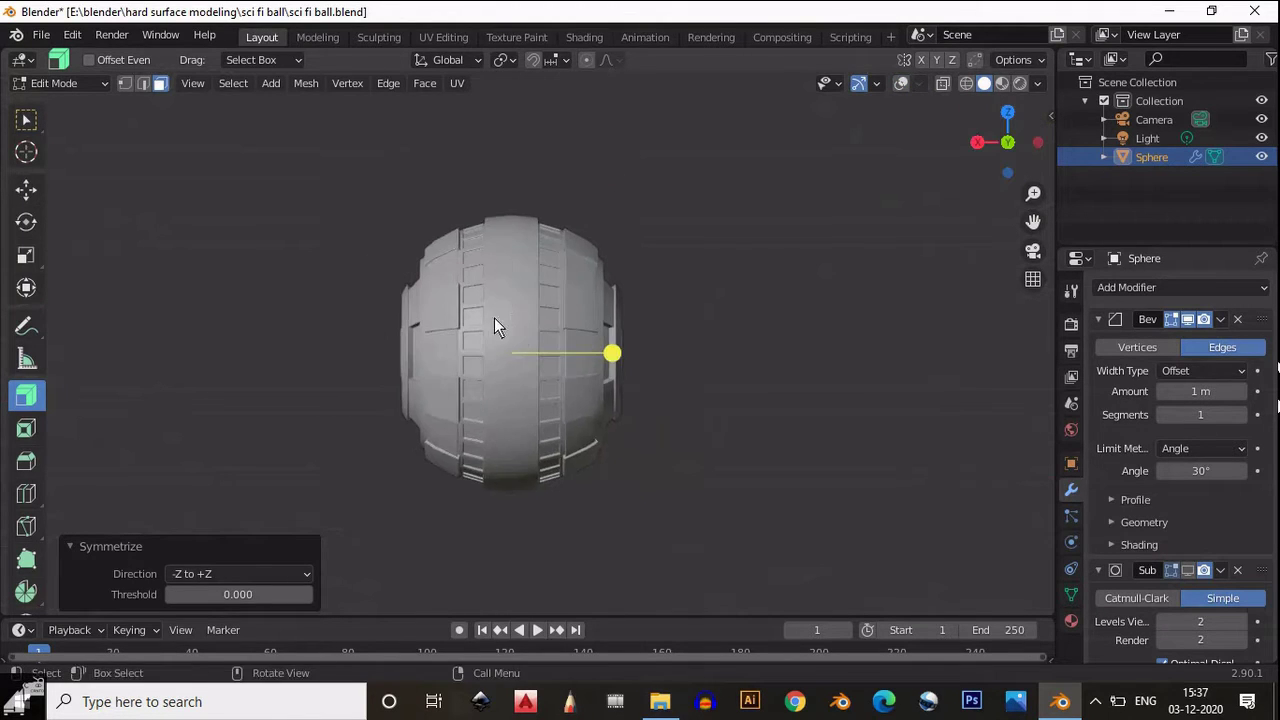
key(Tab)
key(Tab)
Try insetting the face loop on one half of the central band in the front view
key(shift+alt+z)
key(KP_1)
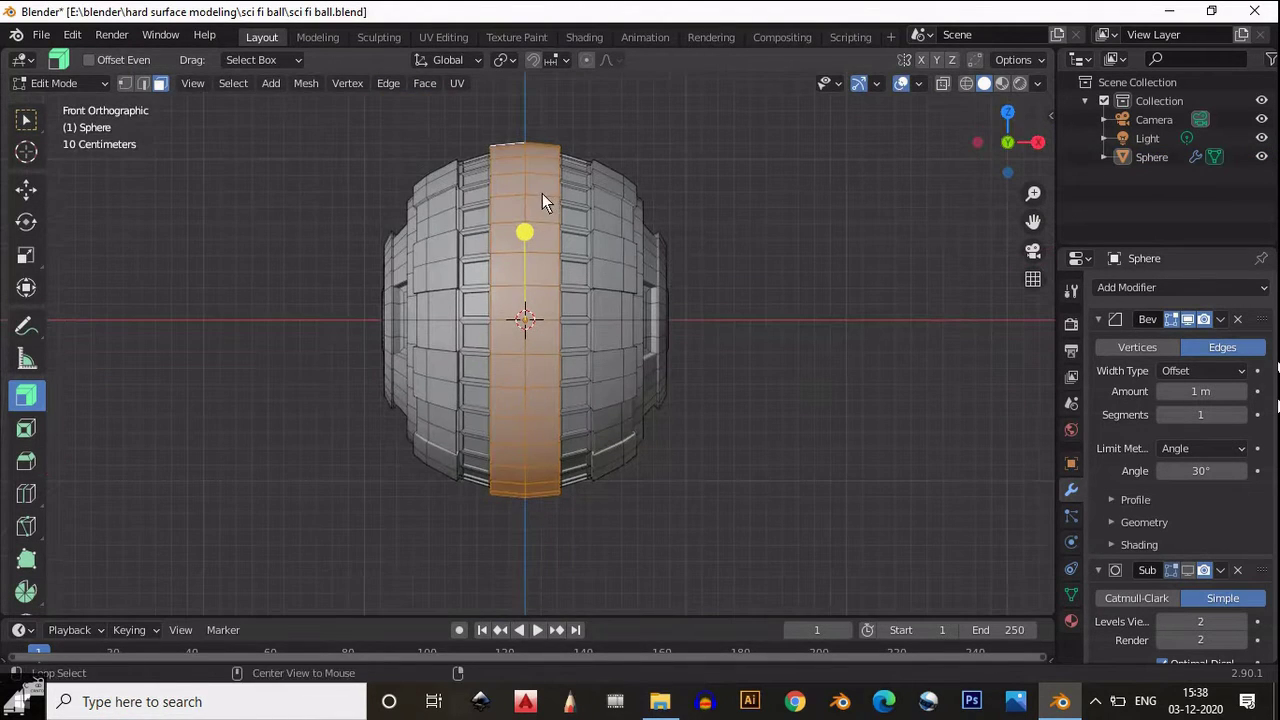
alt+click(542, 190)
key(i)
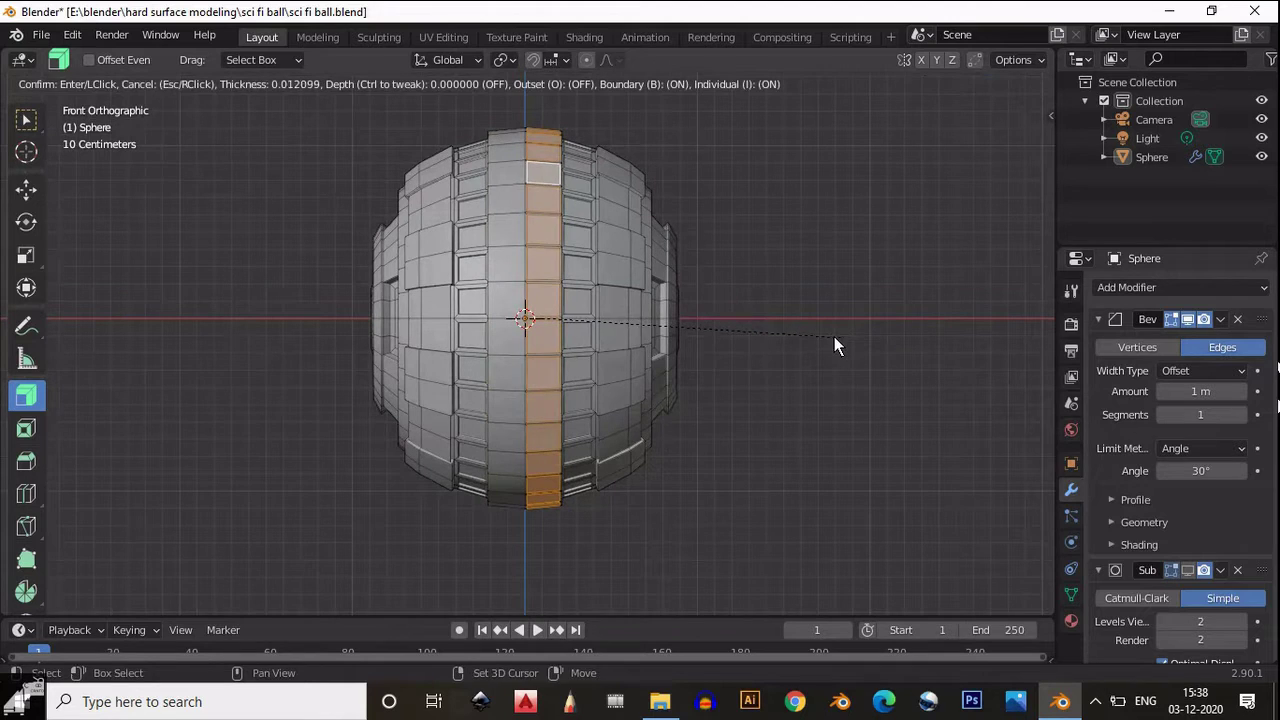
click(834, 336)
double_click(246, 492)
key(Return)
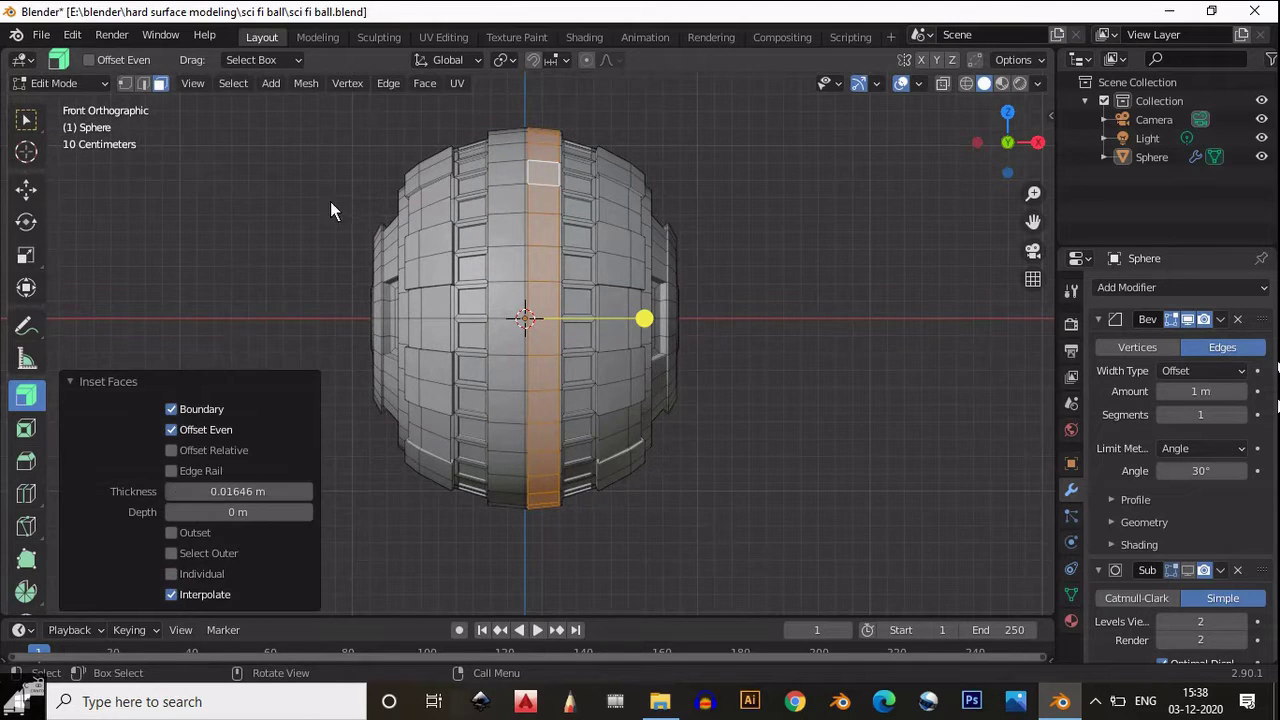
Add two evenly spaced loop cuts to each half of the central band
key(ctrl+r)
key(2)
click(541, 151)
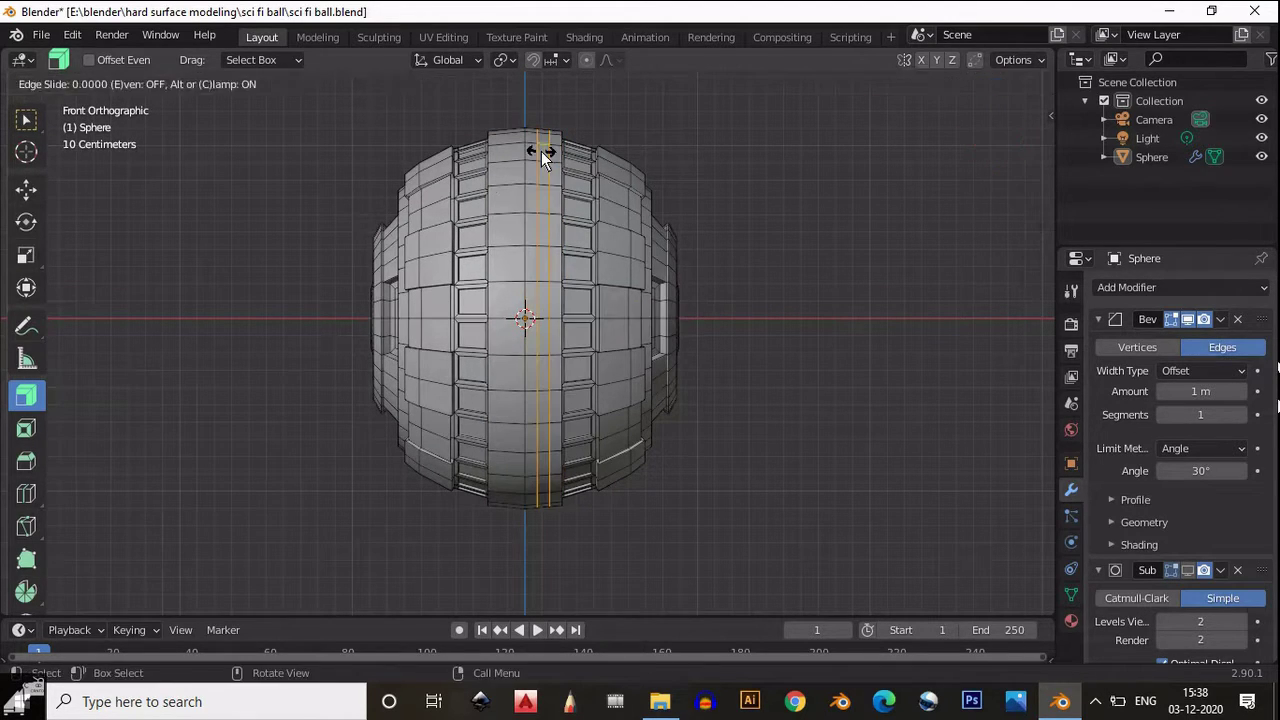
right_click(541, 151)
scroll(555, 262, up, 3)
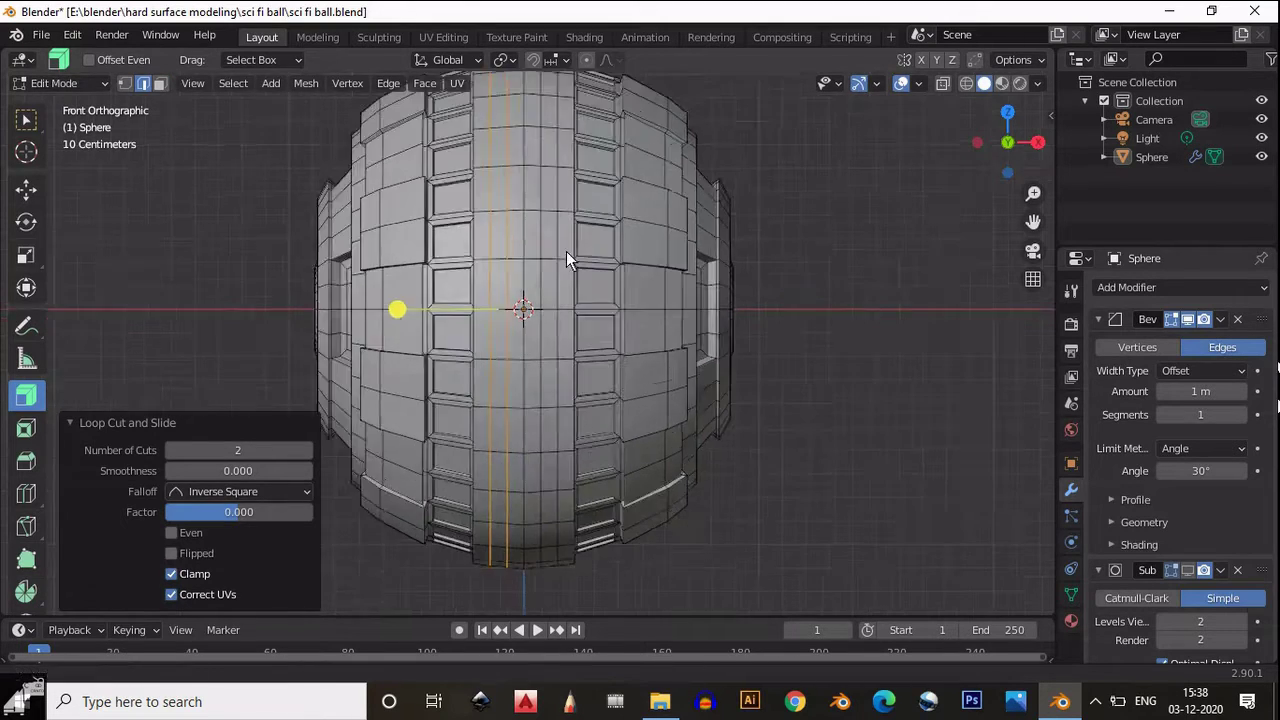
Bevel the four new edge loops on the central band with a width of 0.009 m
click(26, 460)
drag(523, 214, 517, 414)
click(524, 206)
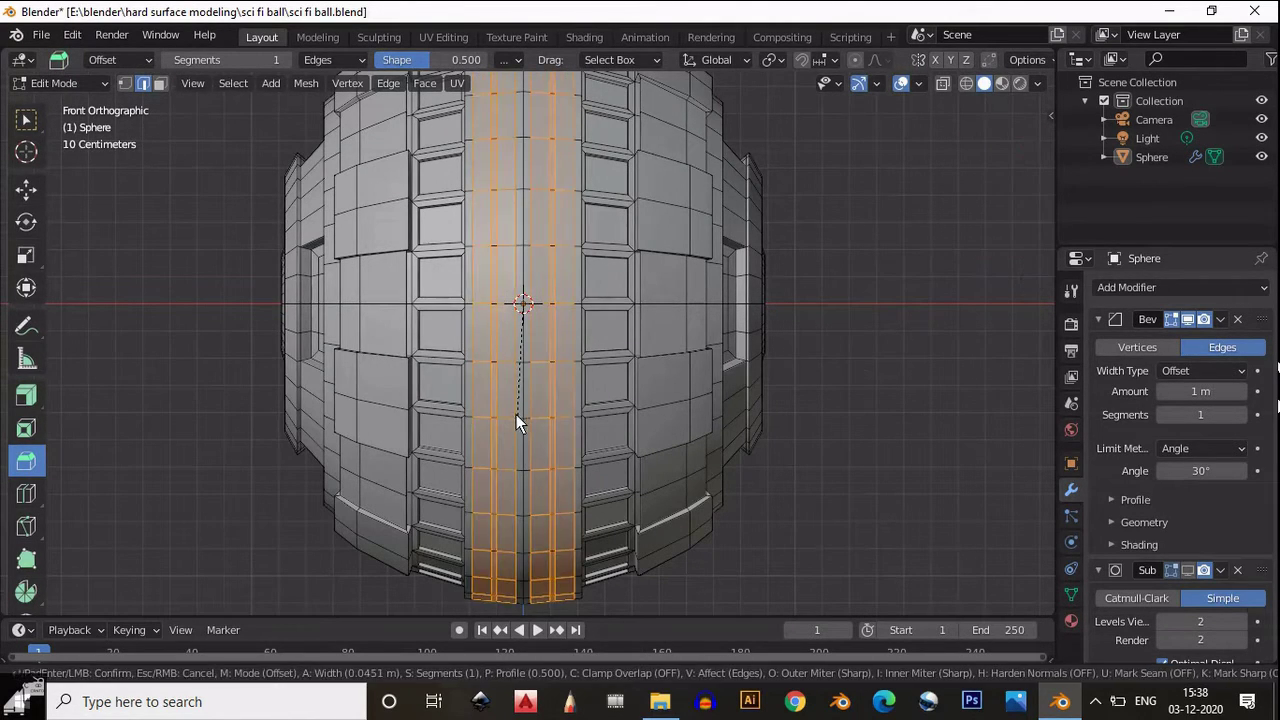
click(516, 414)
drag(189, 316, 204, 317)
click(204, 317)
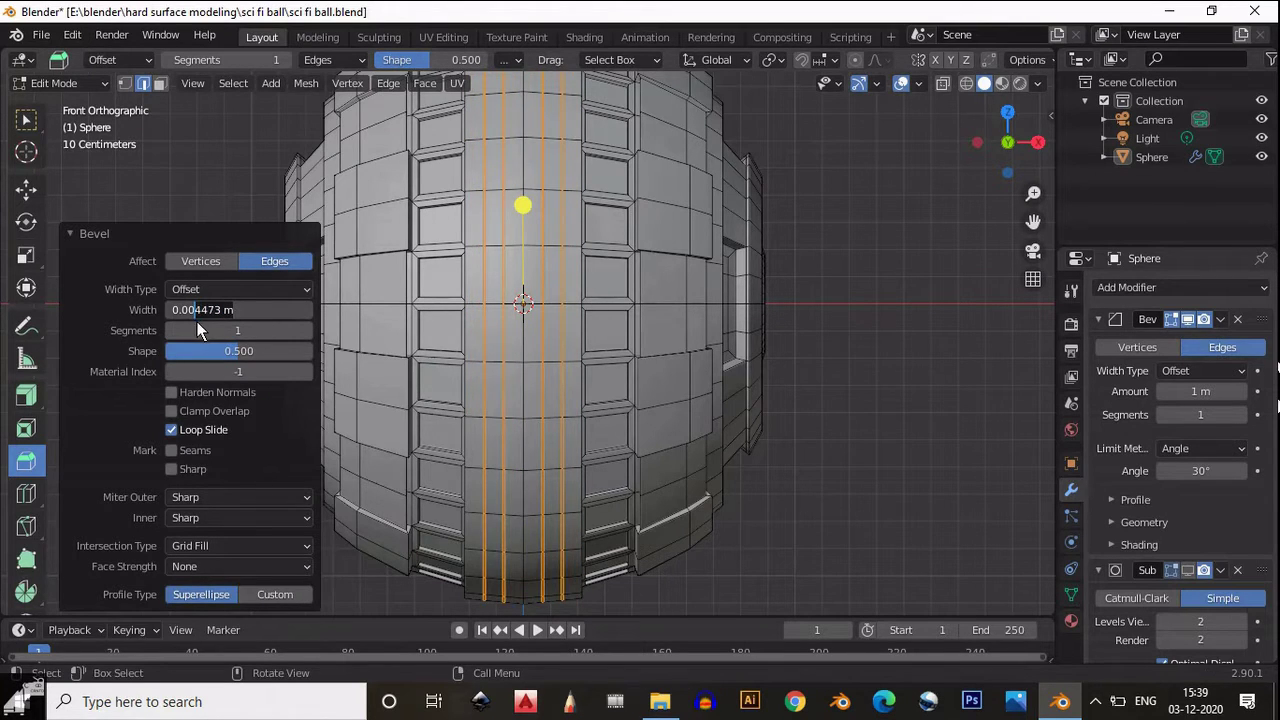
key(ctrl+a)
text(0.009)
middle_drag(463, 226, 240, 320)
middle_drag(700, 230, 514, 229)
Extrude the four bevelled strips inward along their normals with an offset of -0.0115 m and check the grooves in Object Mode
key(shift+space)
key(e)
drag(510, 220, 515, 239)
middle_drag(515, 239, 614, 286)
scroll(614, 286, up, 4)
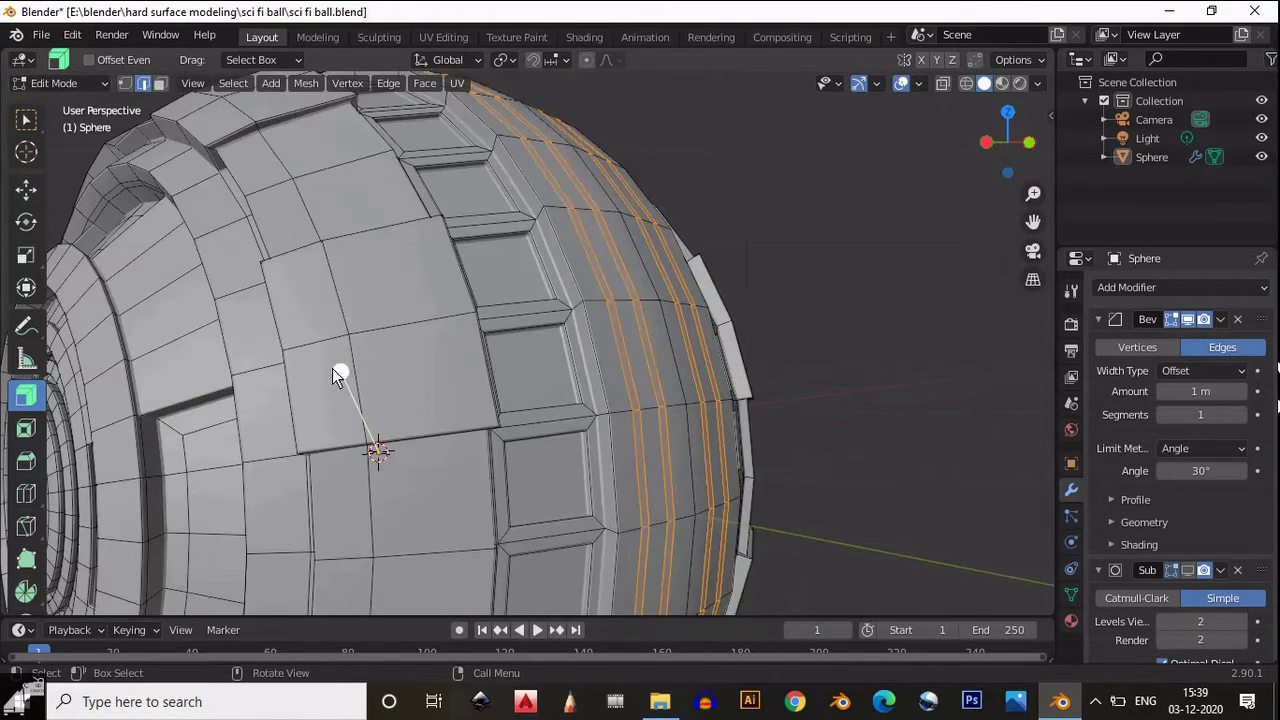
drag(332, 368, 335, 370)
middle_drag(335, 370, 208, 558)
click(208, 558)
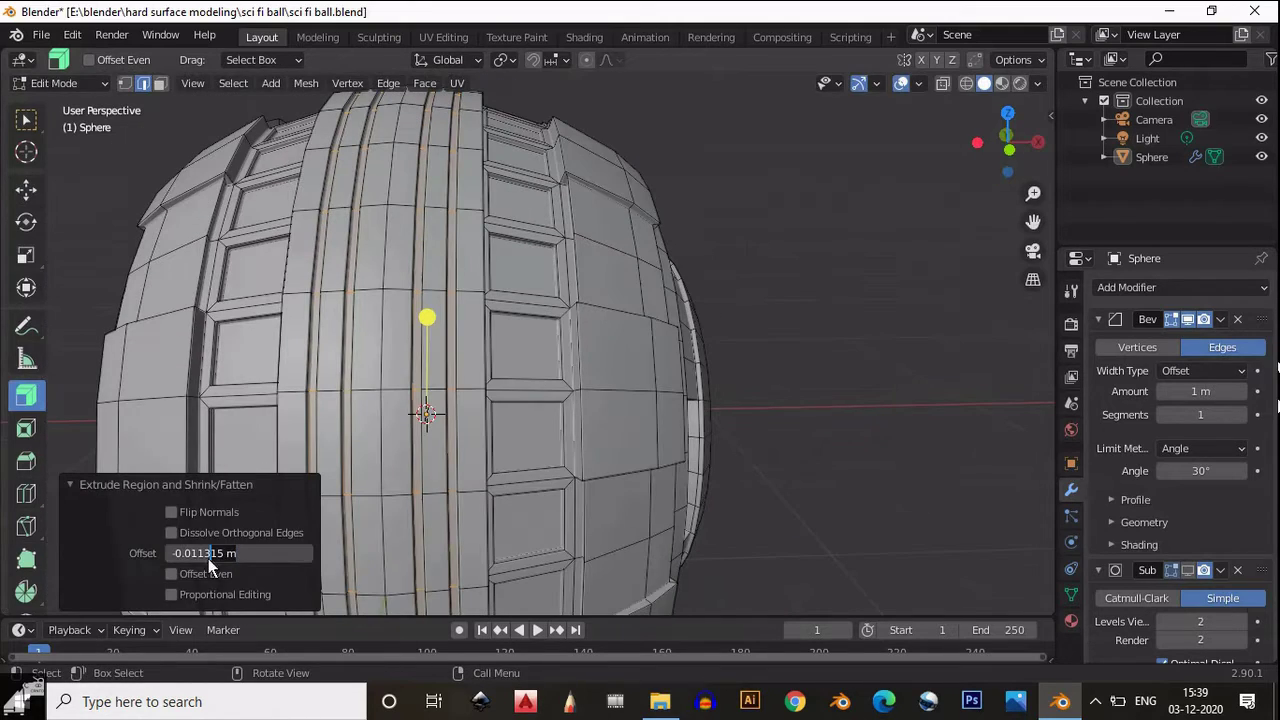
text(-0.0115)
key(Return)
key(Tab)
middle_drag(560, 260, 564, 378)
scroll(684, 285, down, 4)
scroll(648, 254, up, 5)
scroll(564, 378, down, 5)
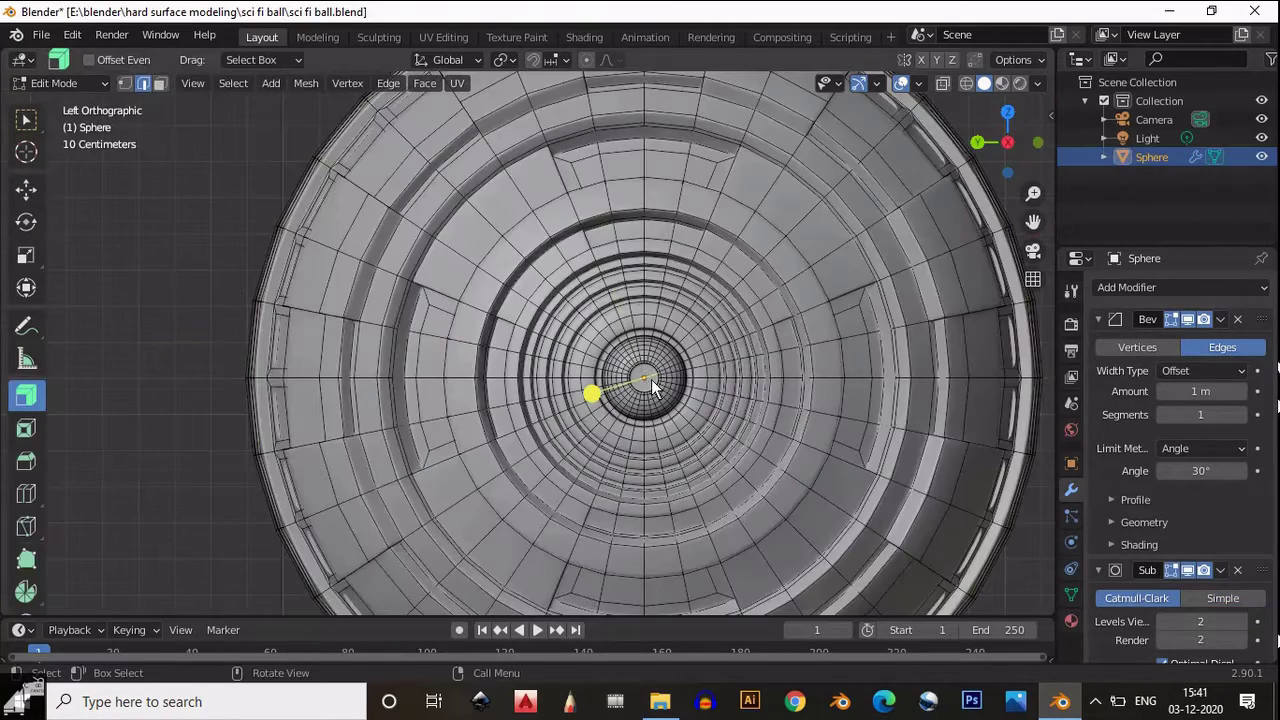
Select the centre face of the cap and grow the selection outward over the concentric rings
key(3)
click(655, 384)
key(ctrl+KP_Add)
key(ctrl+KP_Add)
key(ctrl+KP_Add)
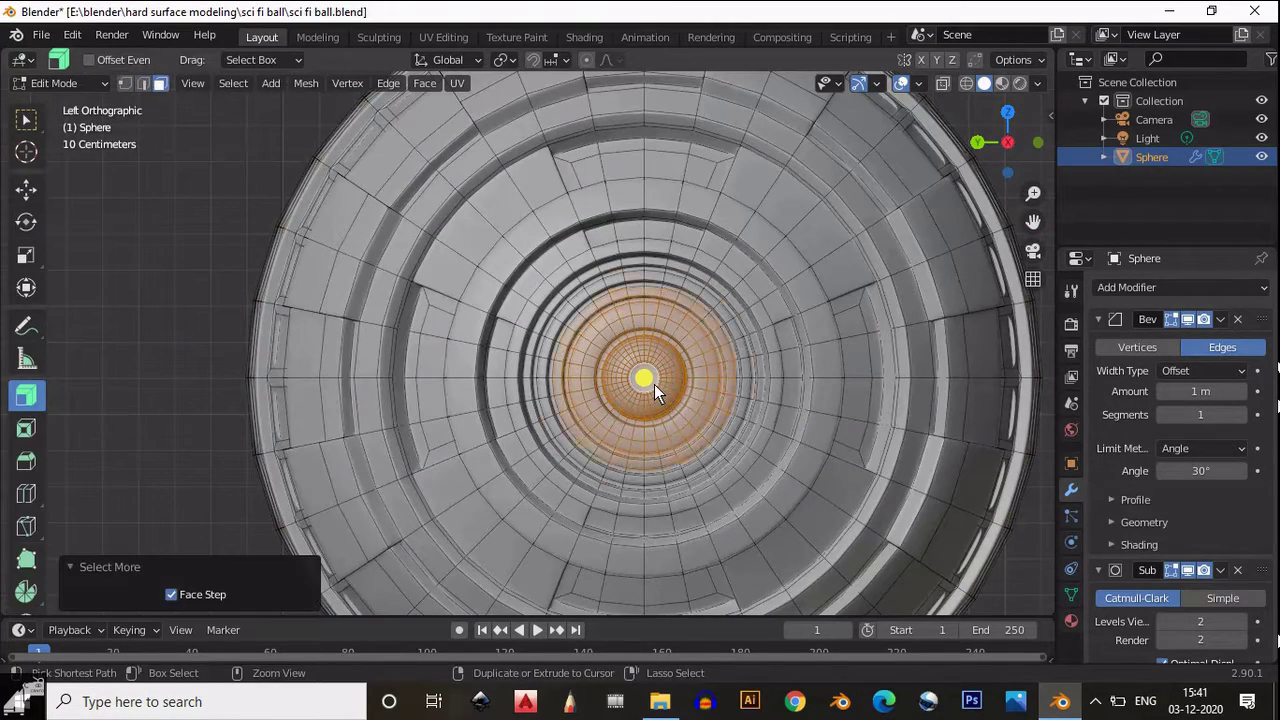
key(ctrl+KP_Add)
key(ctrl+KP_Add)
key(ctrl+KP_Add)
key(ctrl+KP_Add)
Shrink the grown selection until it covers only the cap inside the deep groove of the outer band
middle_drag(640, 409, 605, 363)
key(ctrl+KP_Subtract)
key(ctrl+KP_Subtract)
key(ctrl+KP_Subtract)
scroll(575, 233, down, 3)
key(ctrl+KP_Subtract)
key(ctrl+KP_Subtract)
key(ctrl+KP_Subtract)
key(ctrl+KP_Subtract)
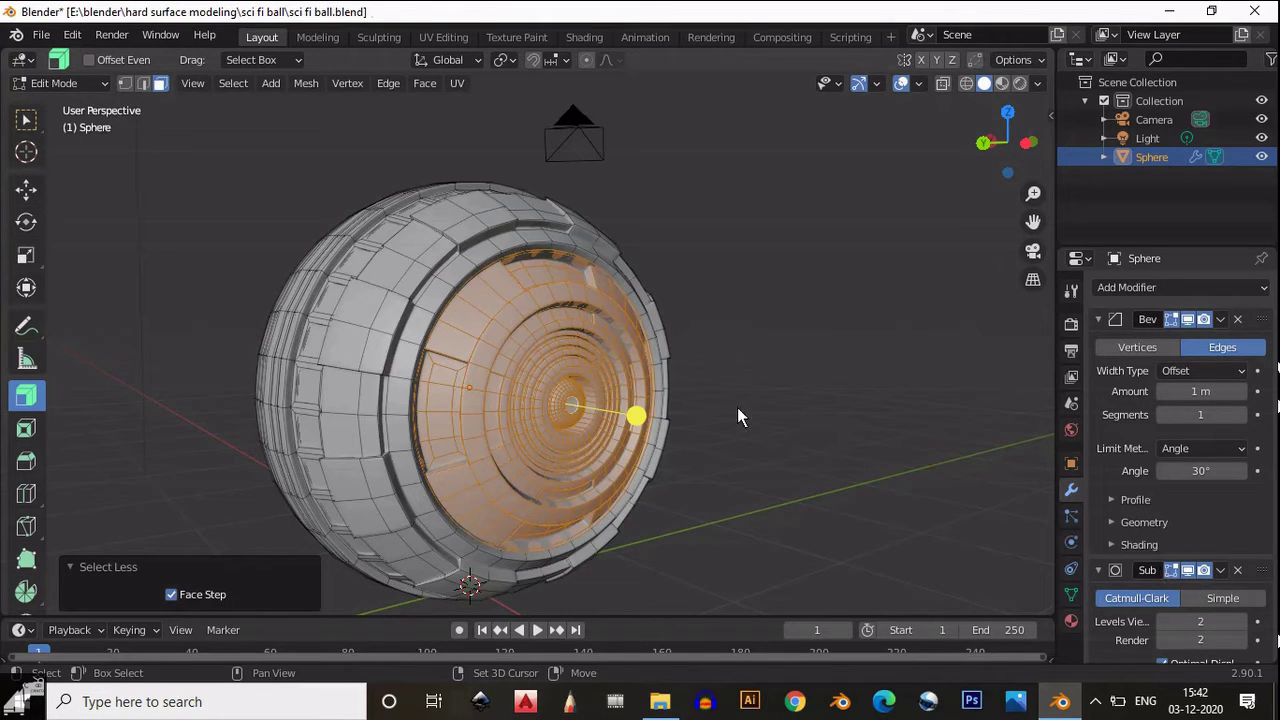
Turn off the Subdivision preview, duplicate the selected cap faces in place, and separate the copy into its own object
click(1190, 572)
key(shift+d)
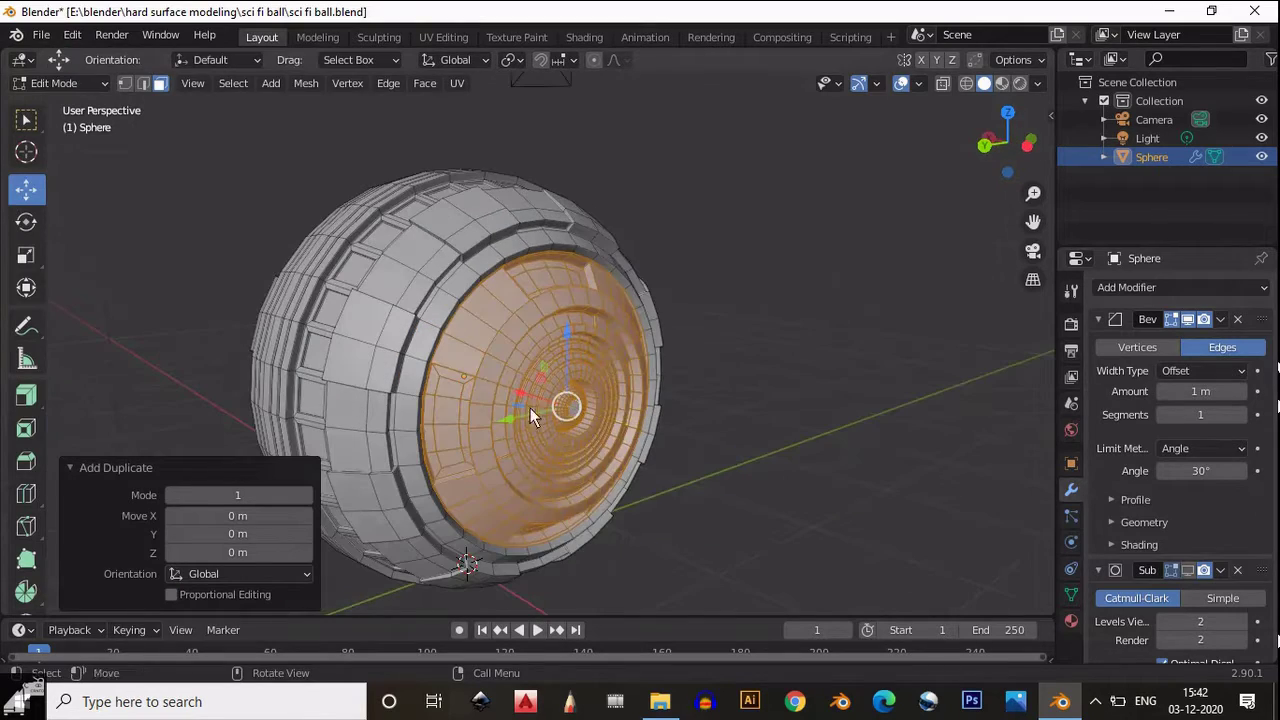
key(g)
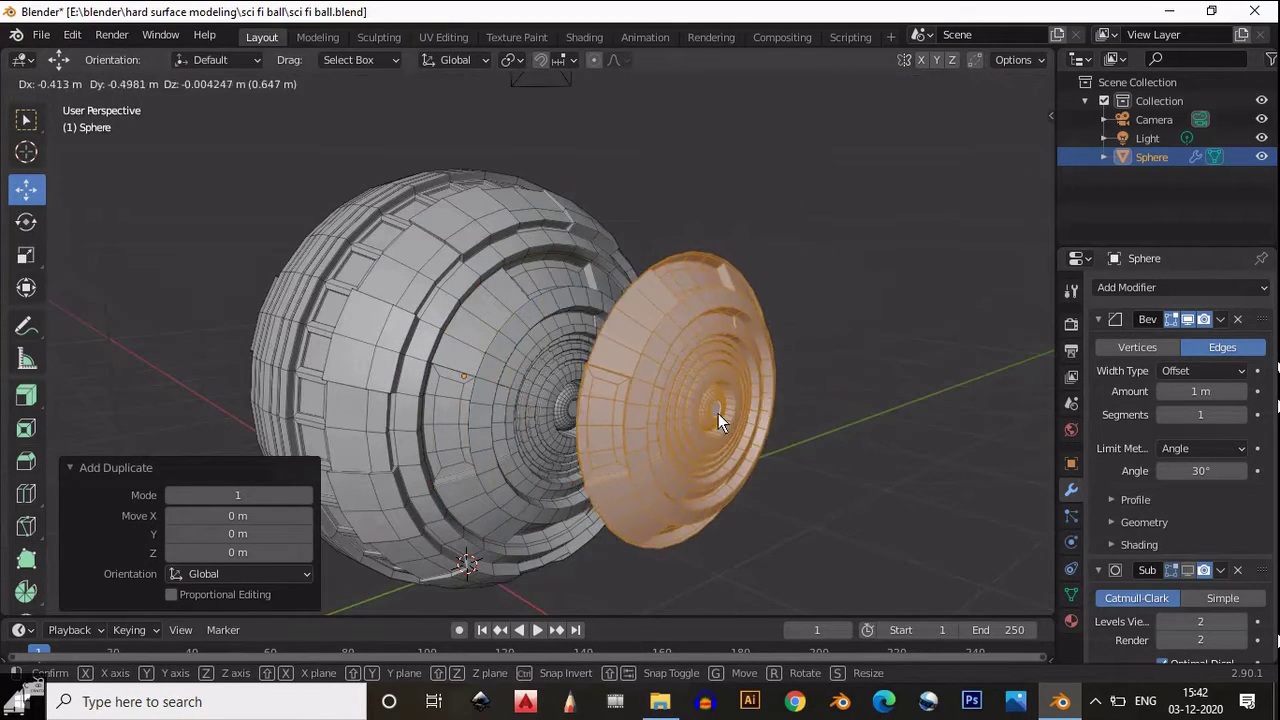
right_click(682, 376)
key(p)
click(682, 376)
middle_drag(656, 402, 663, 291)
key(Tab)
Turn the Subdivision modifier's viewport display back on for the separated cap and the main ball
click(600, 331)
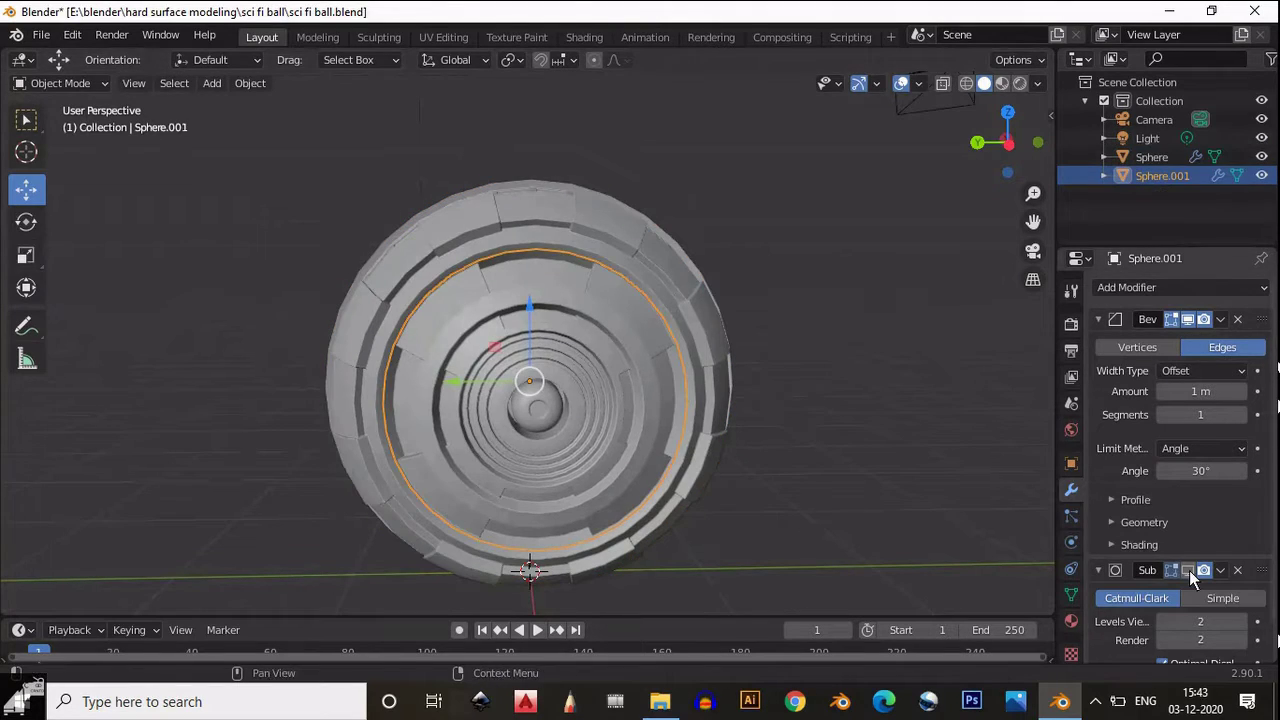
middle_drag(678, 438, 625, 268)
click(625, 268)
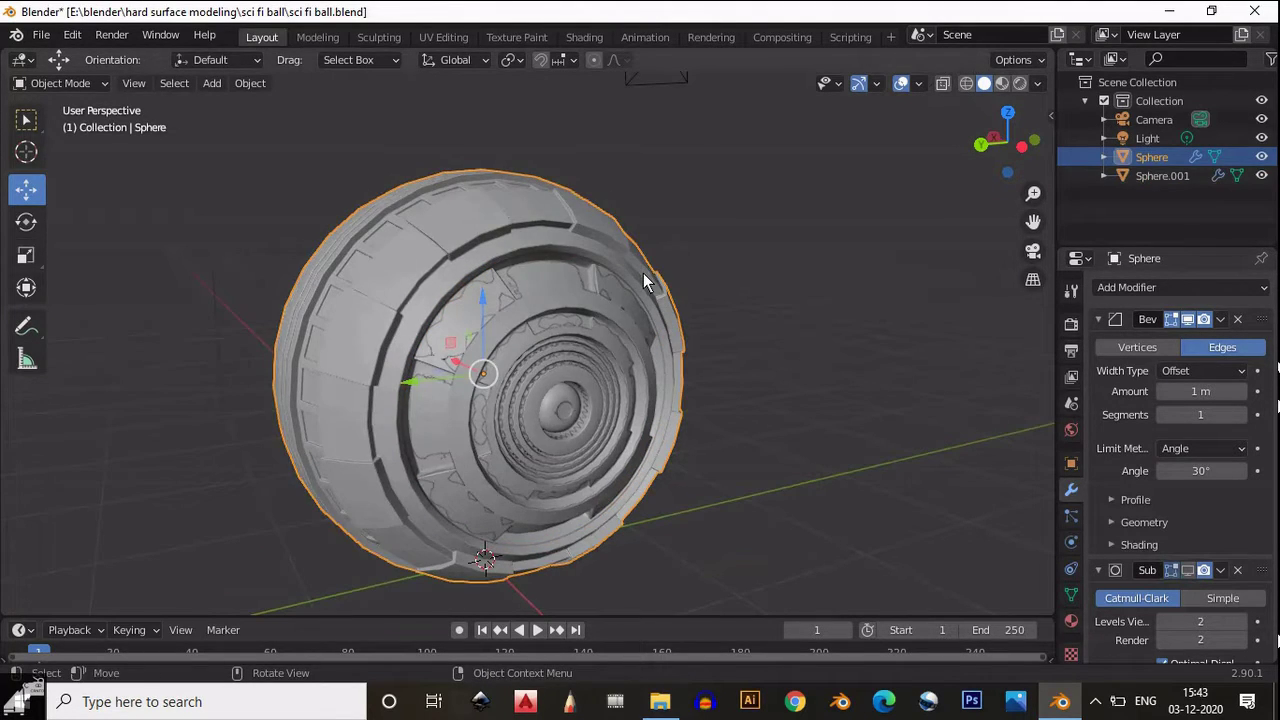
Hide the separated cap object and open the main ball's mesh in Edit Mode
click(643, 285)
key(h)
click(637, 303)
key(Tab)
scroll(632, 353, up, 5)
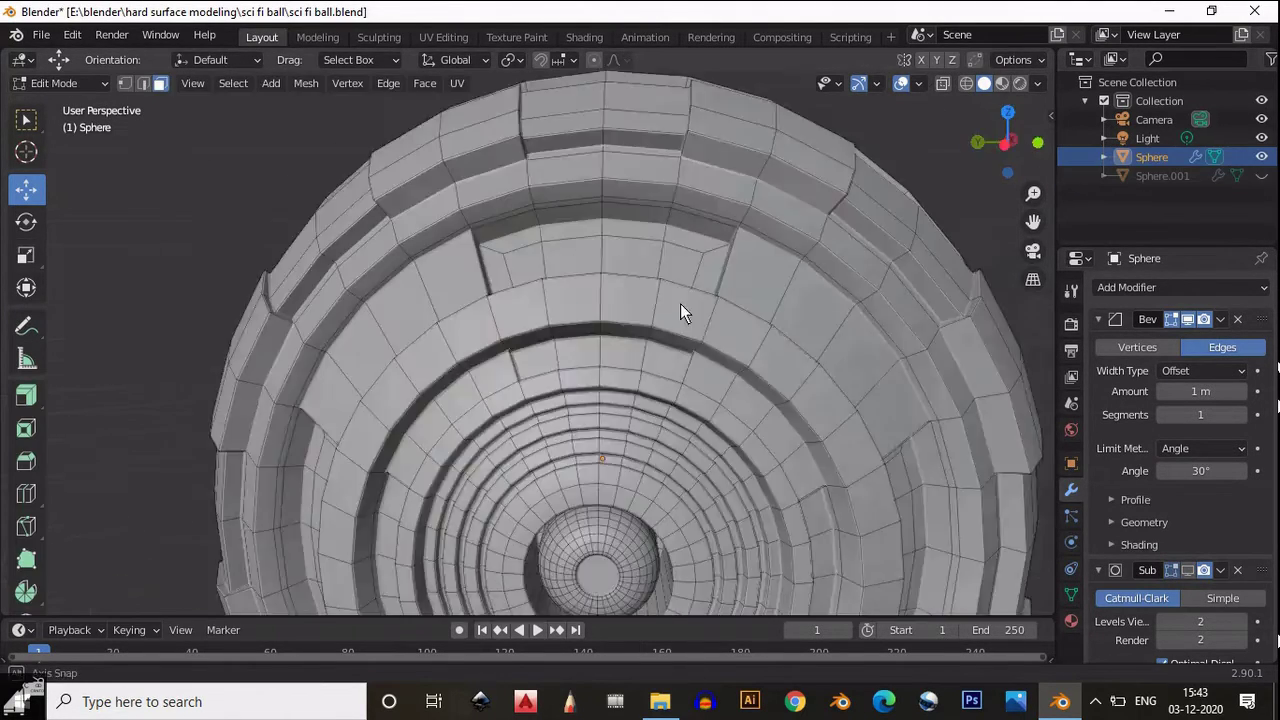
Save the file and delete the main ball's cap faces inside the deep groove, using a face selection grown outward from the pole
key(Tab)
key(ctrl+s)
middle_drag(680, 303, 502, 419)
key(Tab)
key(ctrl+KP_Add)
key(ctrl+KP_Add)
key(ctrl+KP_Add)
key(ctrl+KP_Add)
key(ctrl+KP_Add)
key(ctrl+KP_Add)
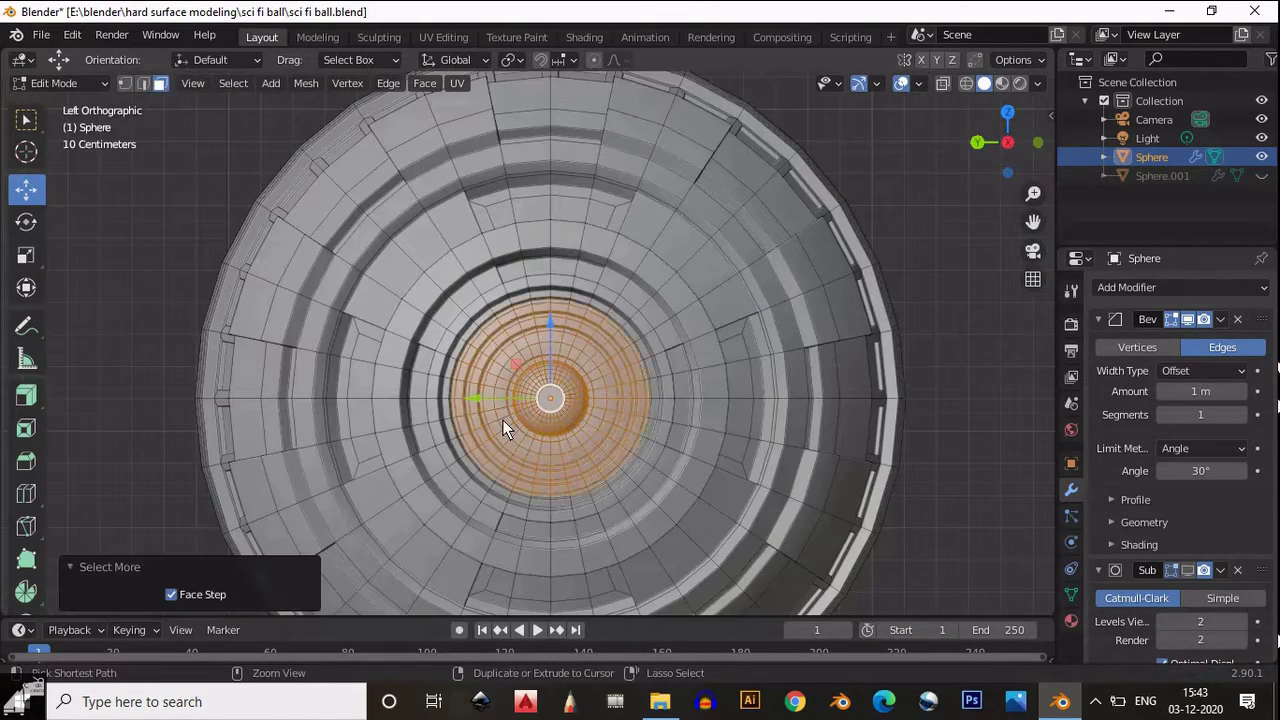
middle_drag(572, 324, 568, 350)
key(ctrl+KP_Subtract)
key(x)
click(568, 350)
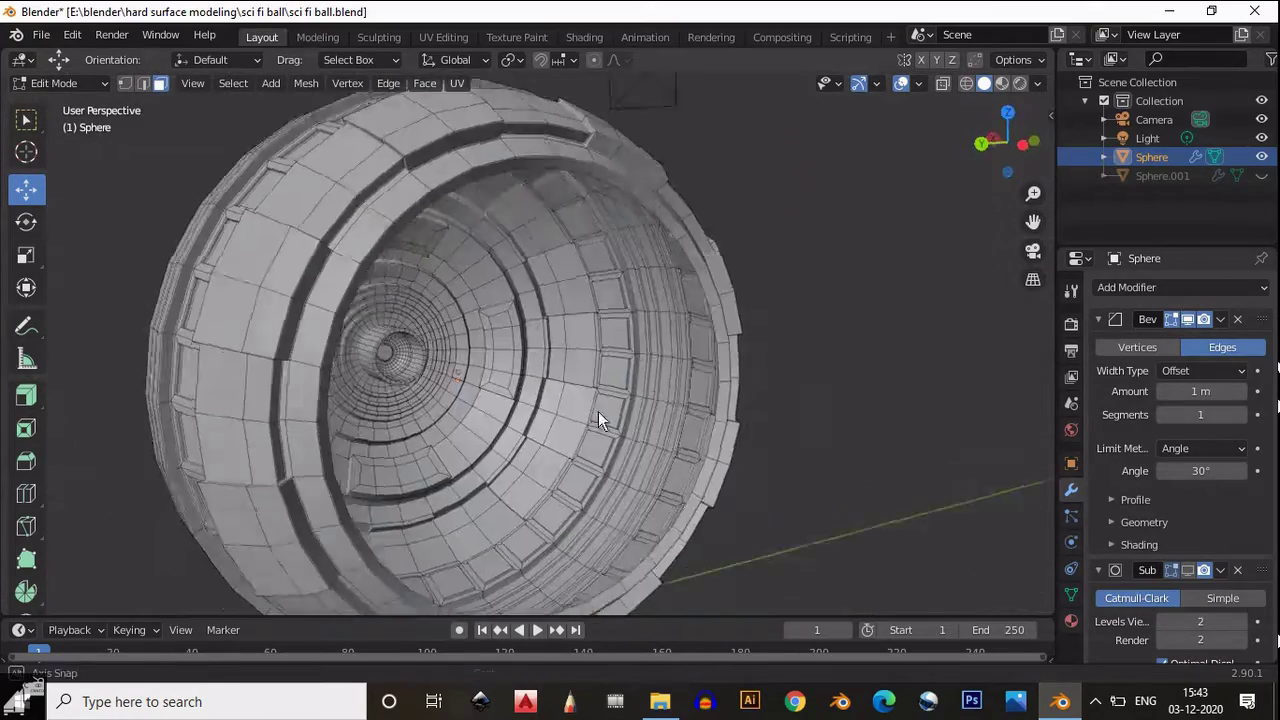
Show the separated cap to check how it fits the opened ball, and hide it again
click(1262, 175)
middle_drag(600, 400, 466, 423)
click(1262, 175)
Symmetrize the main ball's entire mesh so both sides of the ball match
key(1)
key(Tab)
key(ctrl+KP_1)
key(KP_Decimal)
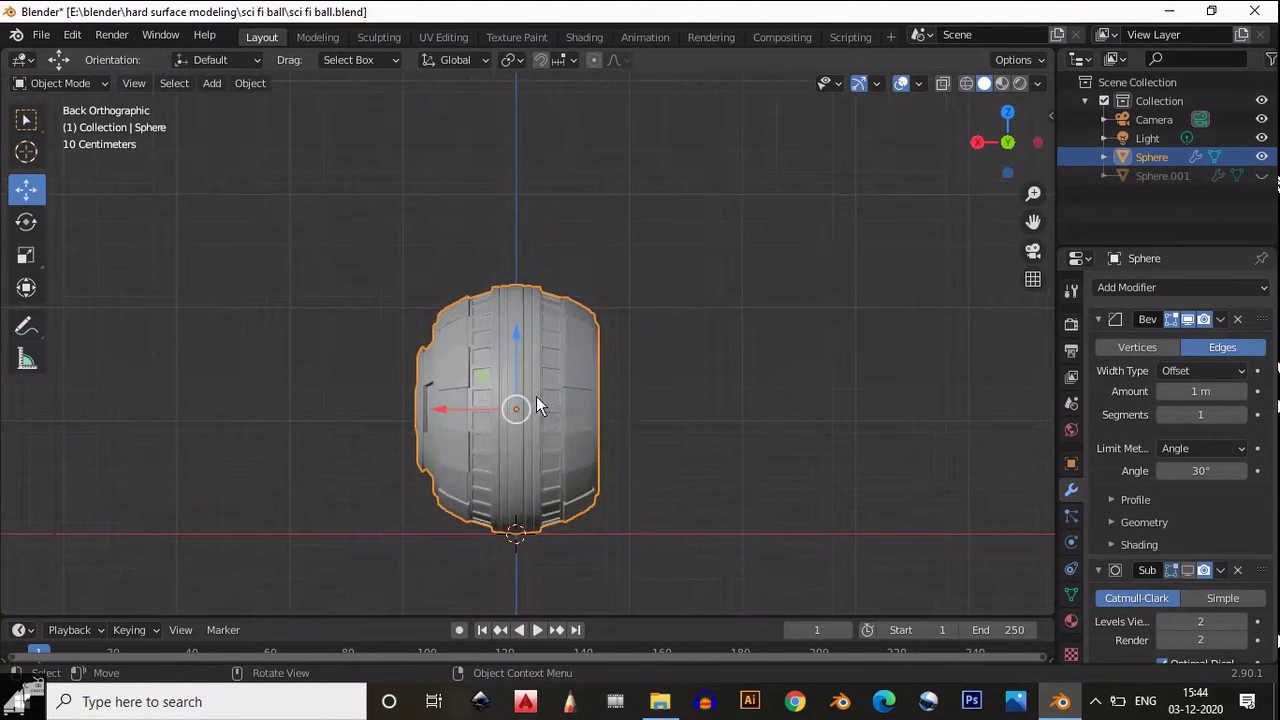
key(Tab)
click(306, 83)
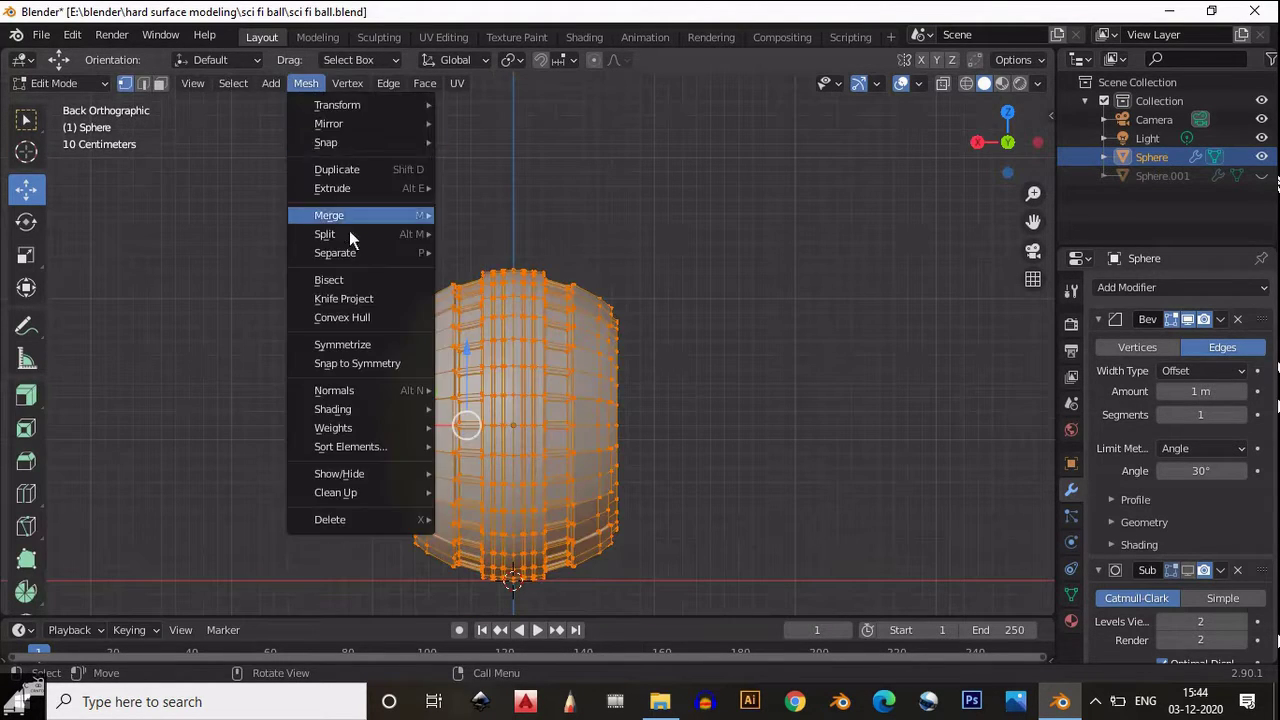
click(374, 346)
middle_drag(374, 346, 772, 269)
key(Tab)
click(899, 84)
click(899, 84)
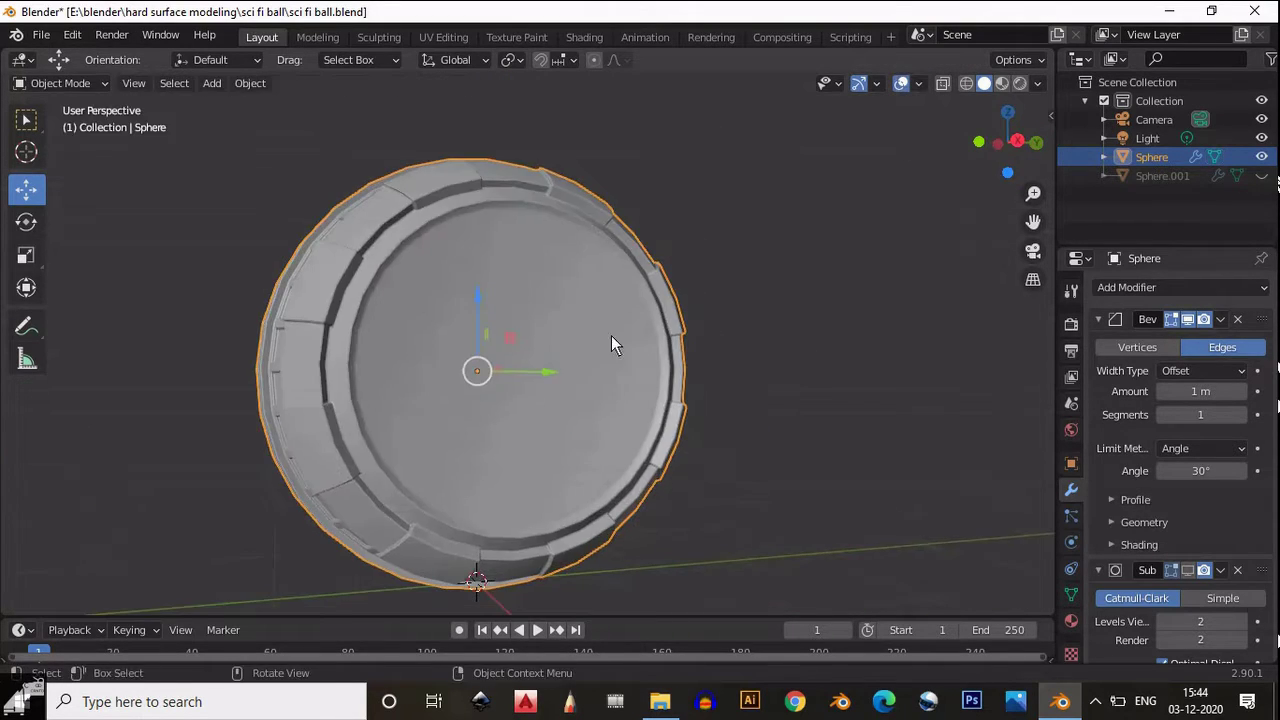
Inset the large circular face that closes the main ball's side and return to Object Mode
key(Tab)
key(3)
click(521, 390)
middle_drag(521, 390, 456, 448)
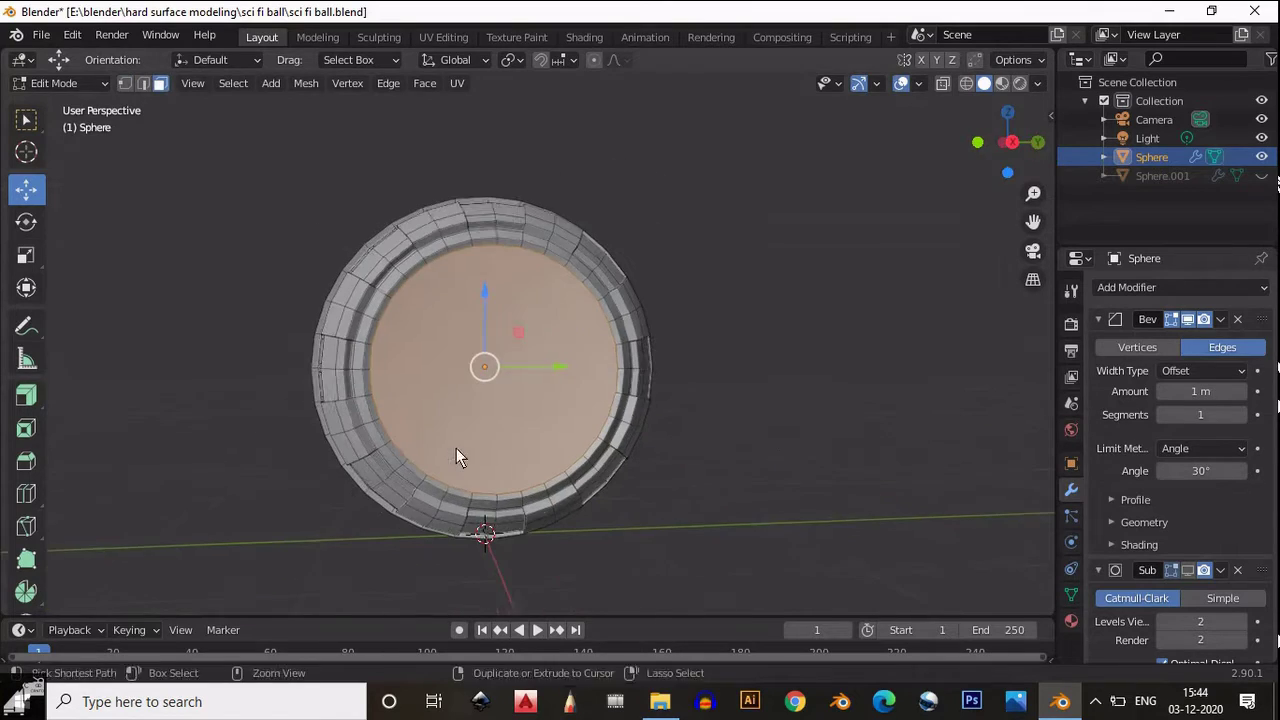
key(i)
click(850, 470)
key(Tab)
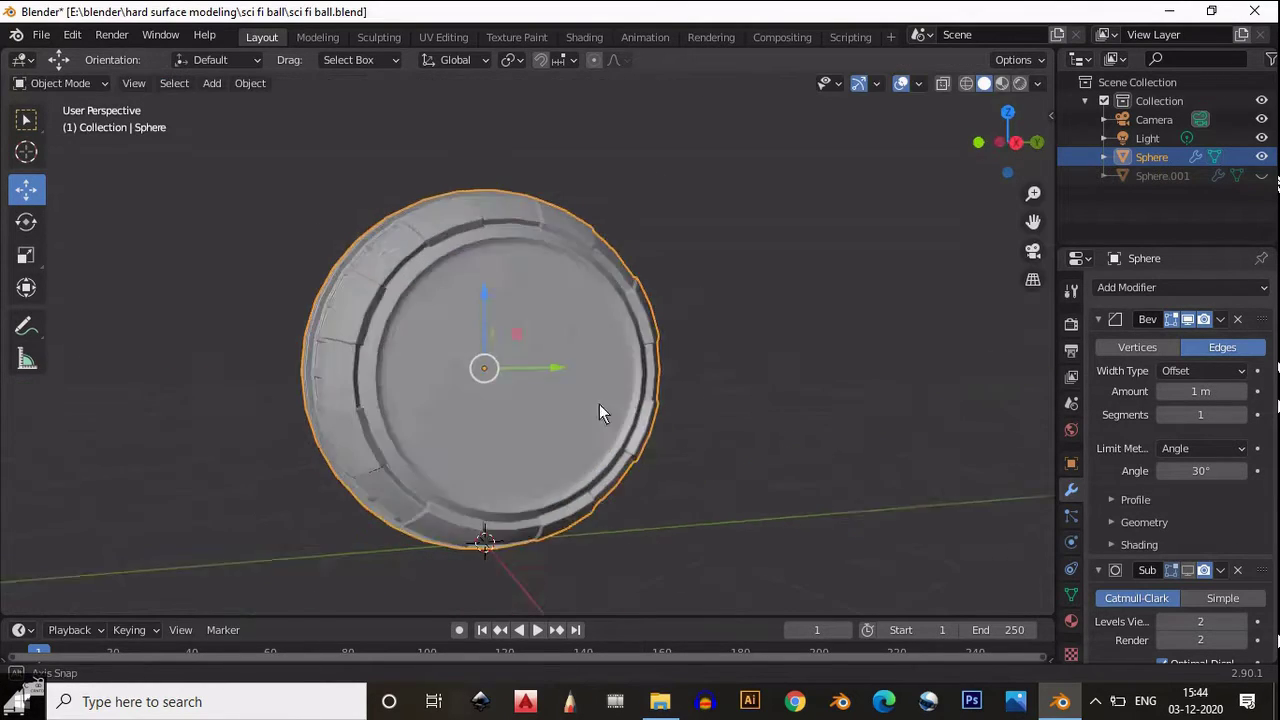
Check the main ball's normals with the Face Orientation overlay and turn the overlay off again
middle_drag(600, 414, 820, 300)
click(918, 84)
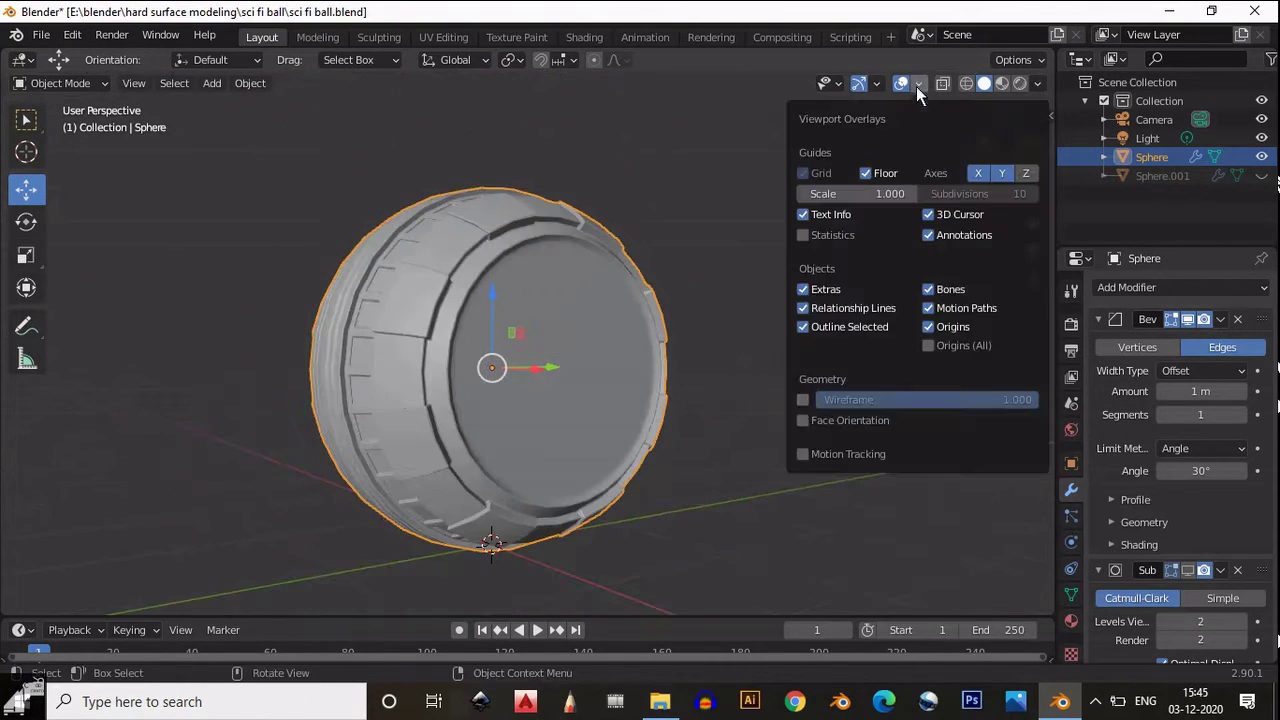
click(803, 420)
middle_drag(803, 420, 700, 420)
click(918, 84)
click(803, 420)
Unhide the separated cap, hide the main ball, and select the cap object
click(1264, 176)
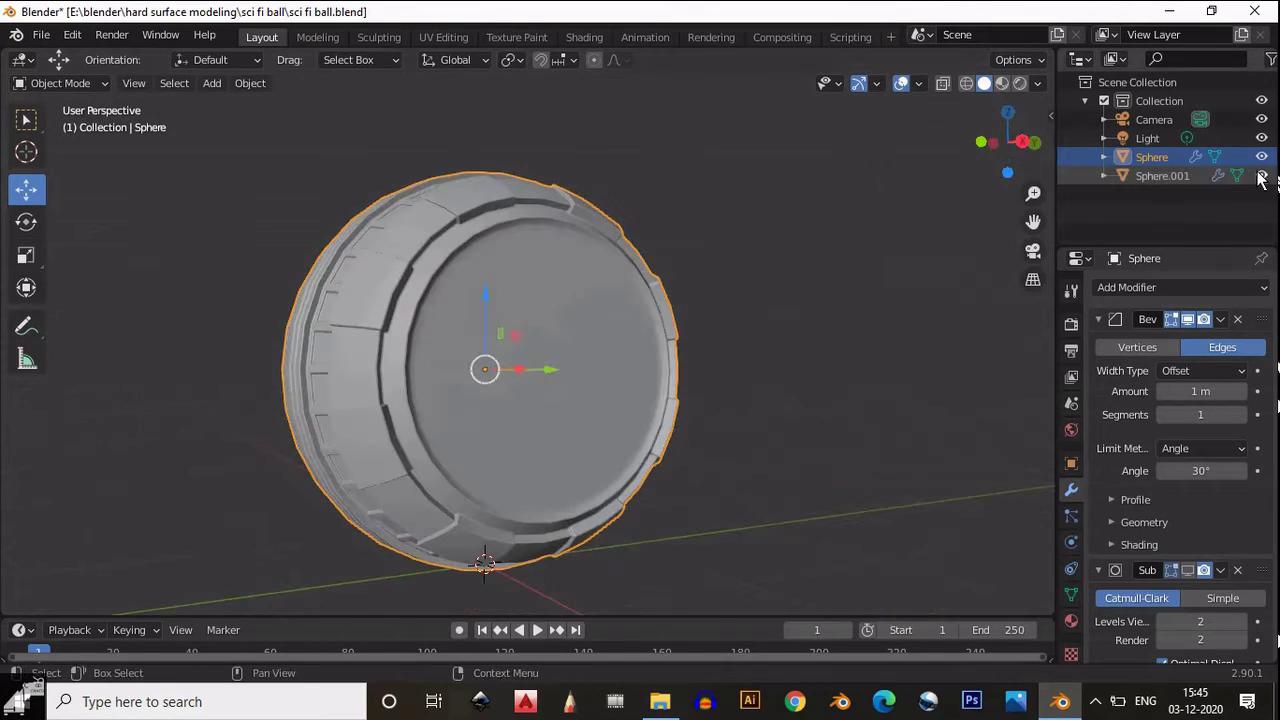
middle_drag(760, 380, 700, 380)
click(494, 424)
click(1150, 157)
key(h)
click(368, 325)
middle_drag(591, 298, 968, 481)
Extrude the separated cap's outer rim in place and scale the new edge loop up by 1.044
key(Tab)
scroll(545, 199, up, 4)
click(1006, 142)
scroll(608, 381, down, 3)
key(e)
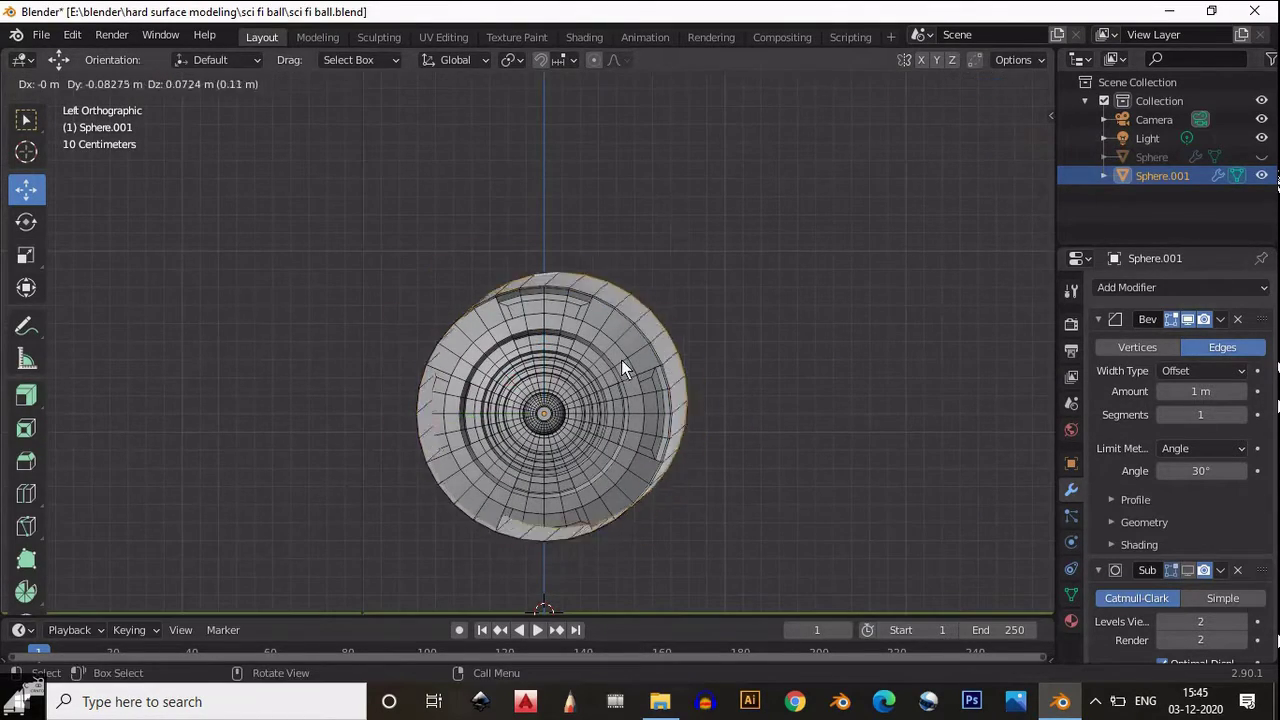
right_click(630, 362)
key(s)
click(717, 380)
Extend the cap's enlarged rim about 0.289 m along X toward the ball's centre plane to form a cylindrical wall
click(1010, 157)
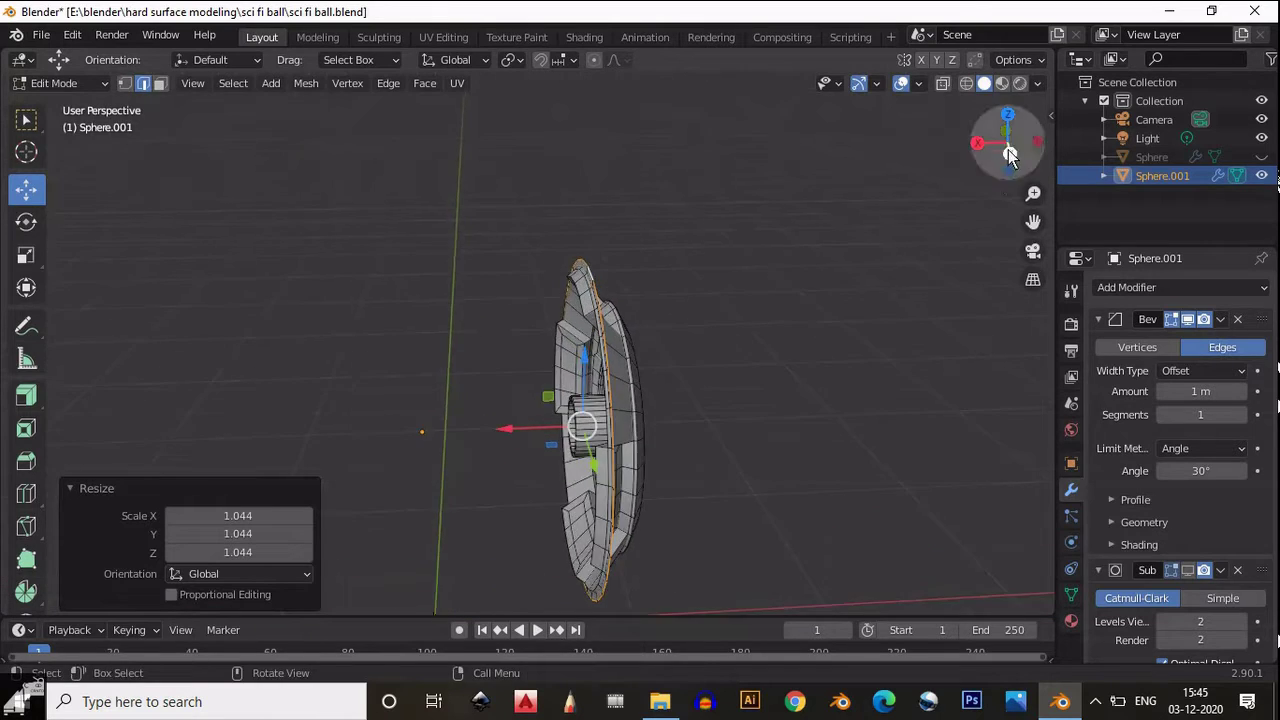
key(e)
key(Escape)
key(ctrl+z)
key(g)
key(x)
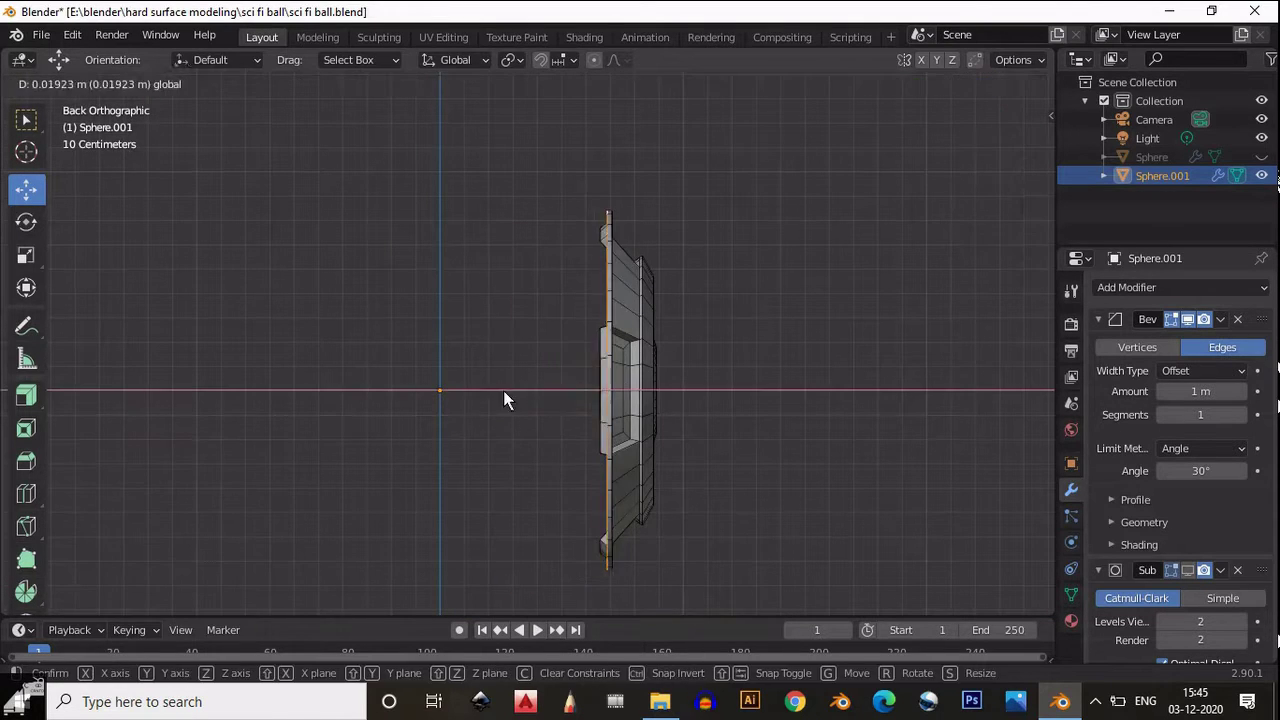
click(456, 356)
key(g)
key(x)
click(393, 372)
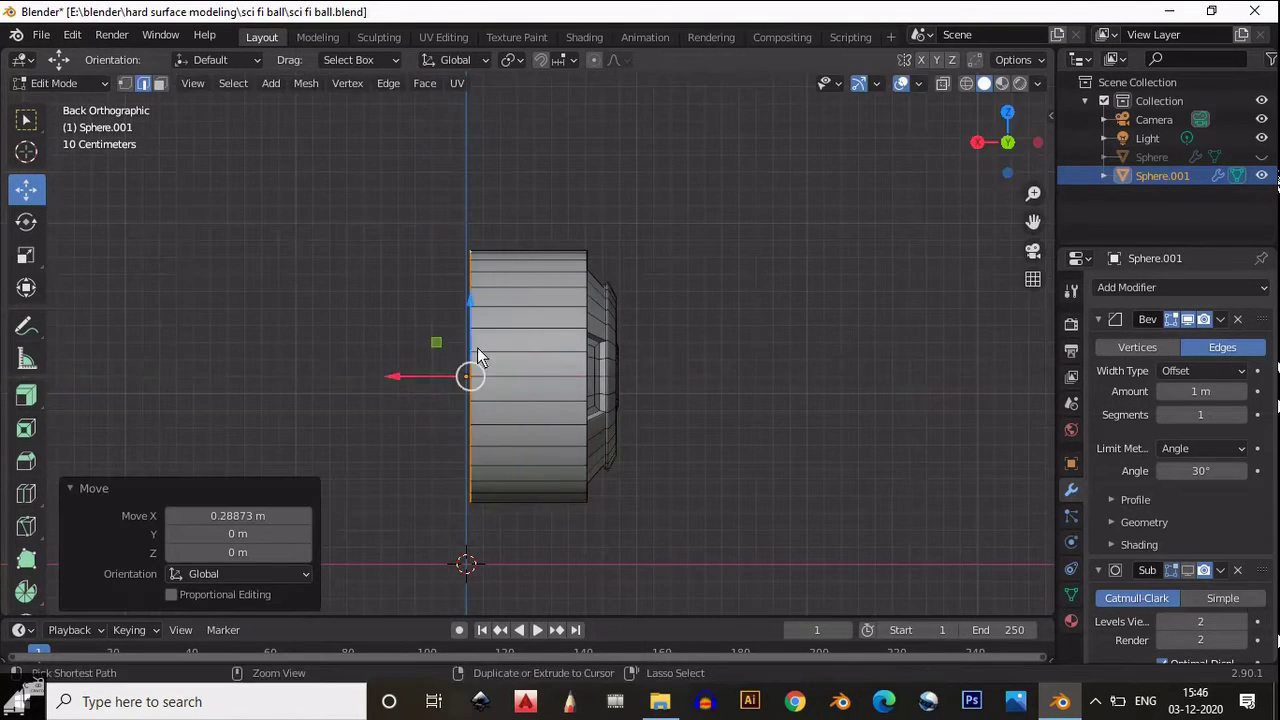
key(Tab)
Add a Mirror modifier to the separated cap and set its axis to Z only
middle_drag(477, 347, 1144, 520)
scroll(774, 454, down, 4)
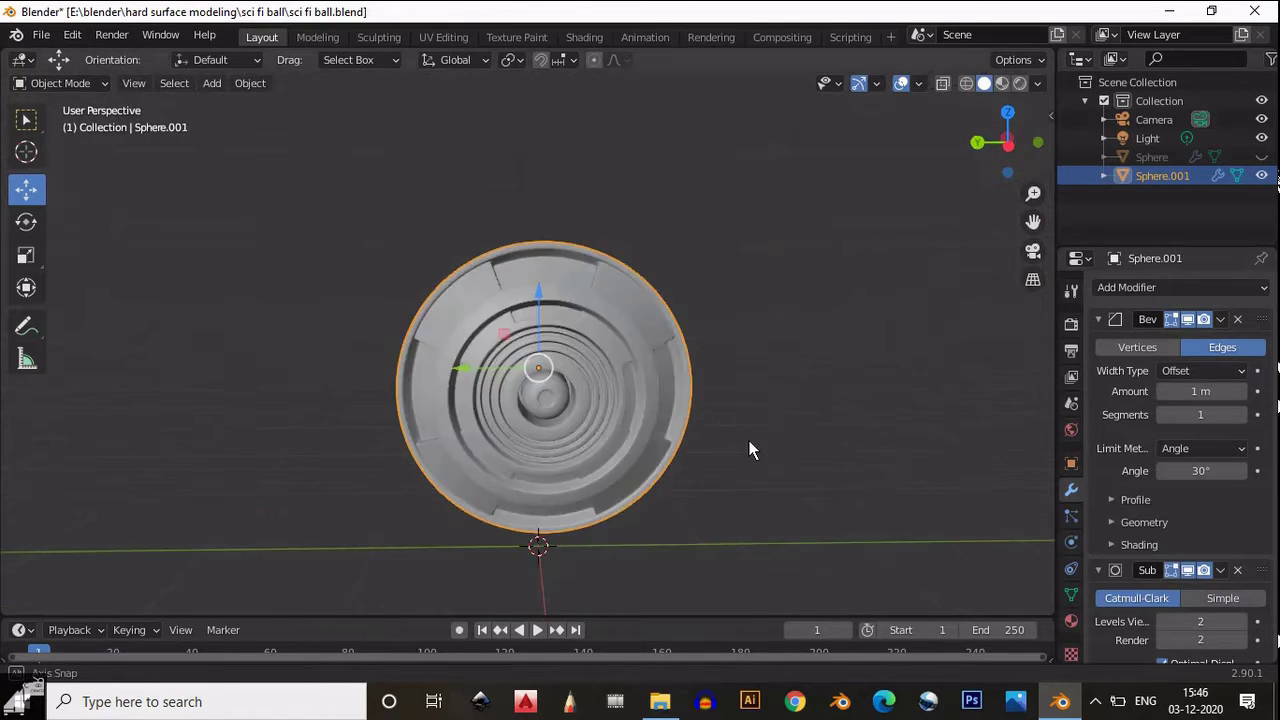
middle_drag(774, 454, 622, 365)
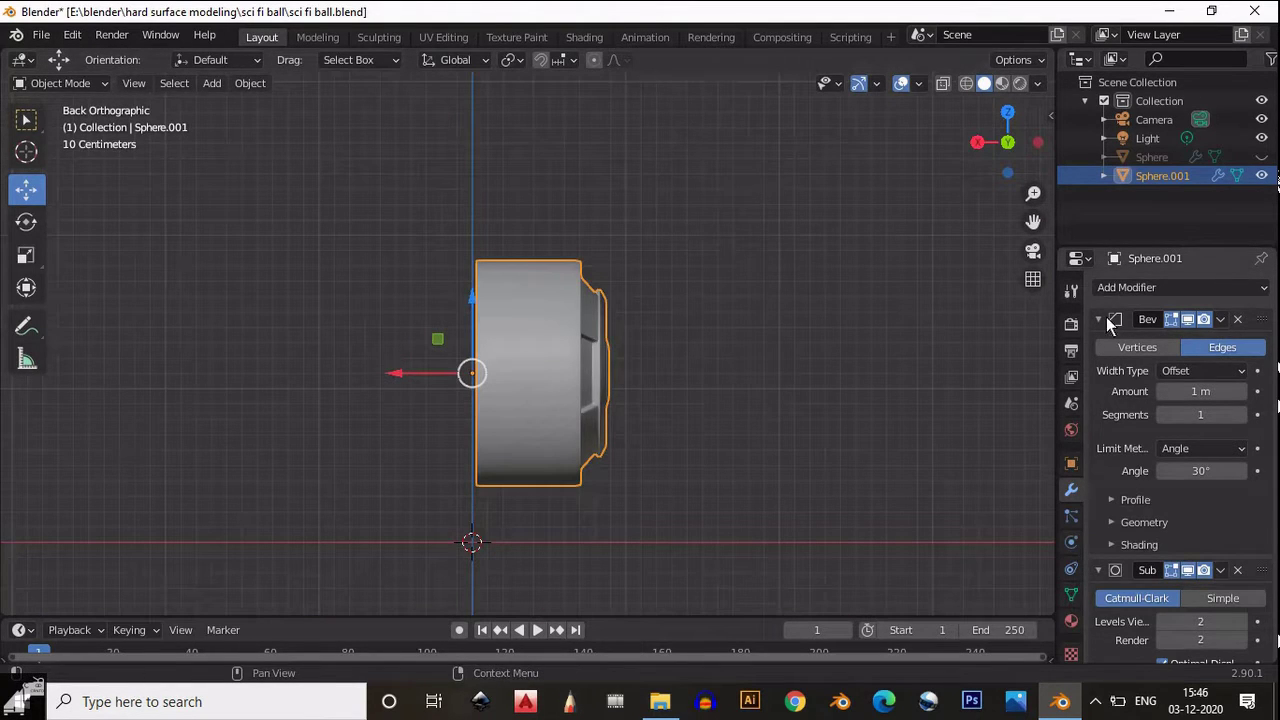
drag(1098, 319, 1098, 345)
click(1180, 287)
click(915, 468)
middle_drag(670, 384, 1171, 400)
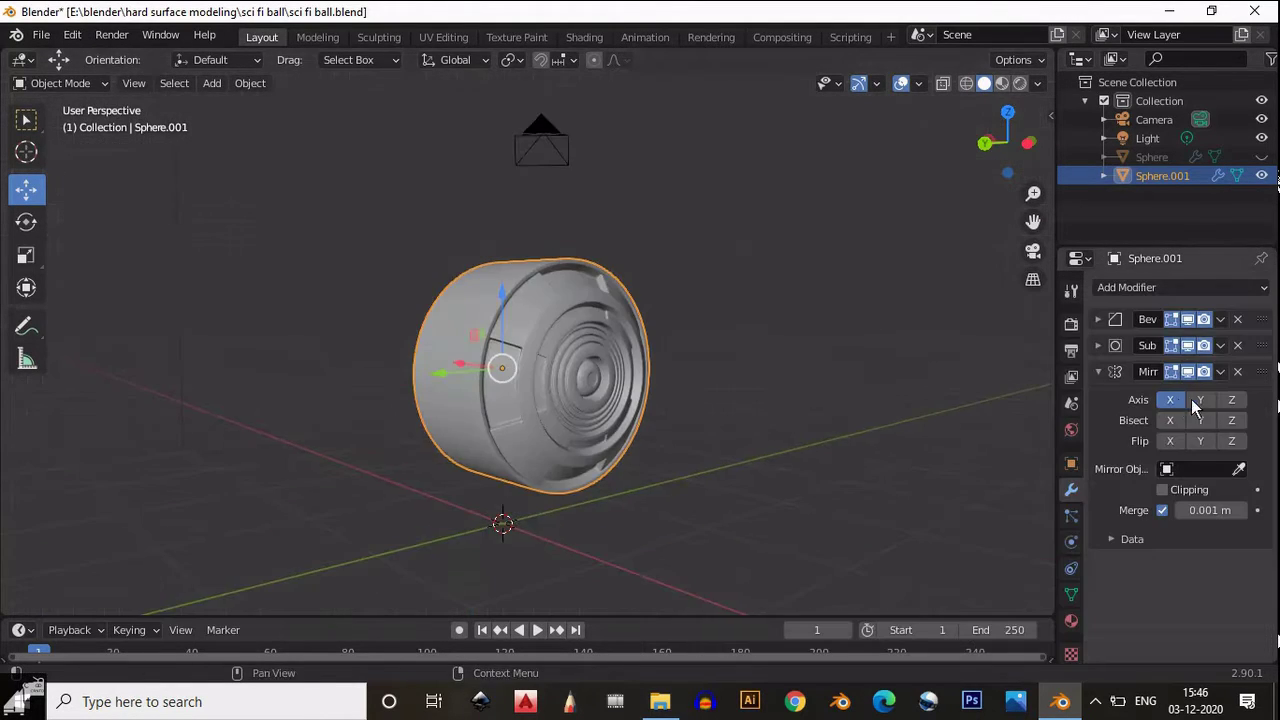
click(1170, 399)
click(1200, 399)
click(1231, 399)
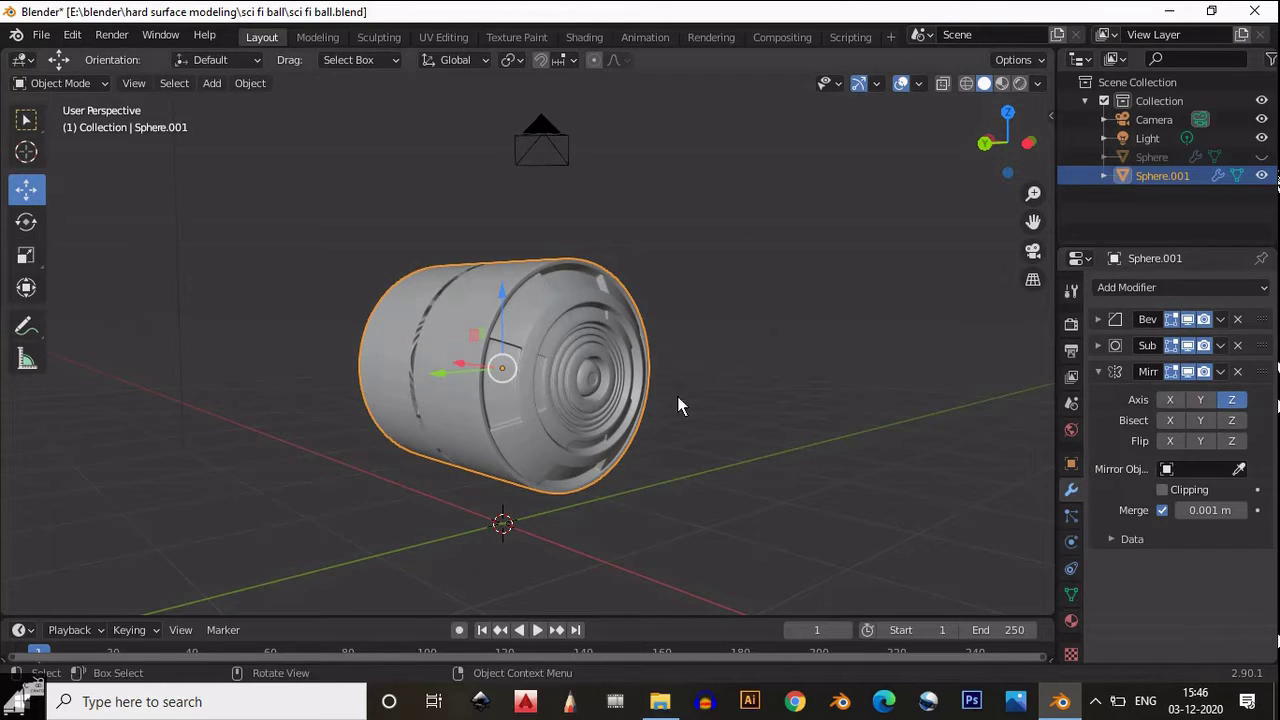
Move the cap's Mirror modifier to the top of the stack, above Bevel and Subdivision
middle_drag(677, 403, 900, 390)
click(1098, 371)
drag(1262, 371, 1262, 318)
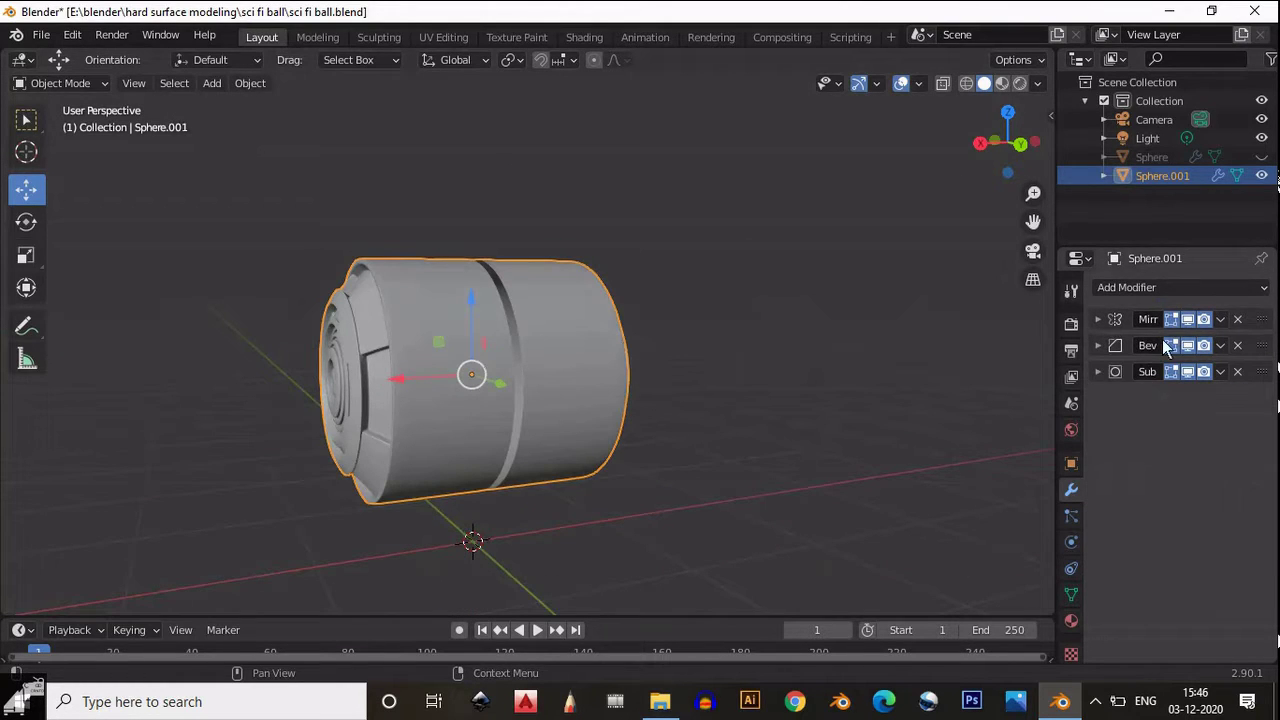
Enable Clipping on the Mirror modifier and move the open rim along X to the centre plane so both halves meet
middle_drag(697, 326, 771, 306)
key(ctrl+KP_1)
key(Tab)
key(1)
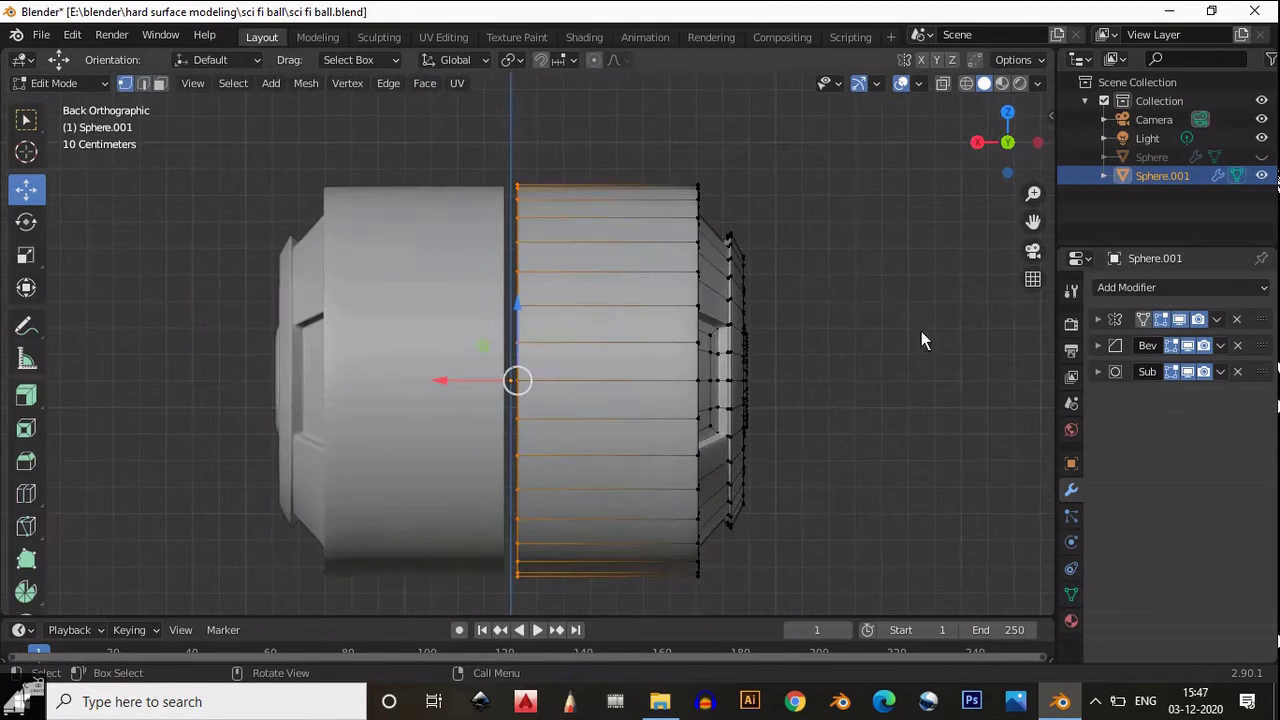
click(1098, 319)
click(1162, 437)
scroll(997, 432, down, 1)
key(g)
key(x)
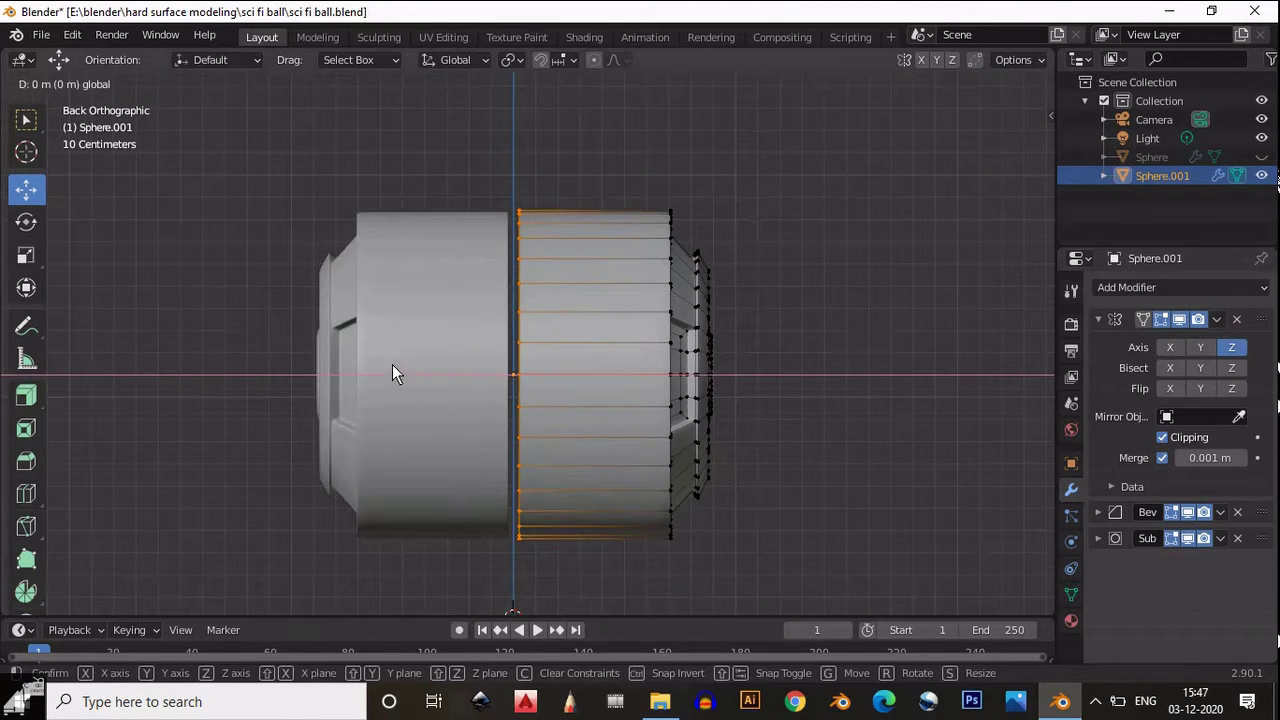
key(Return)
middle_drag(694, 428, 1002, 158)
key(Tab)
Add two evenly spaced loop cuts around the cap's cylindrical wall
click(1002, 158)
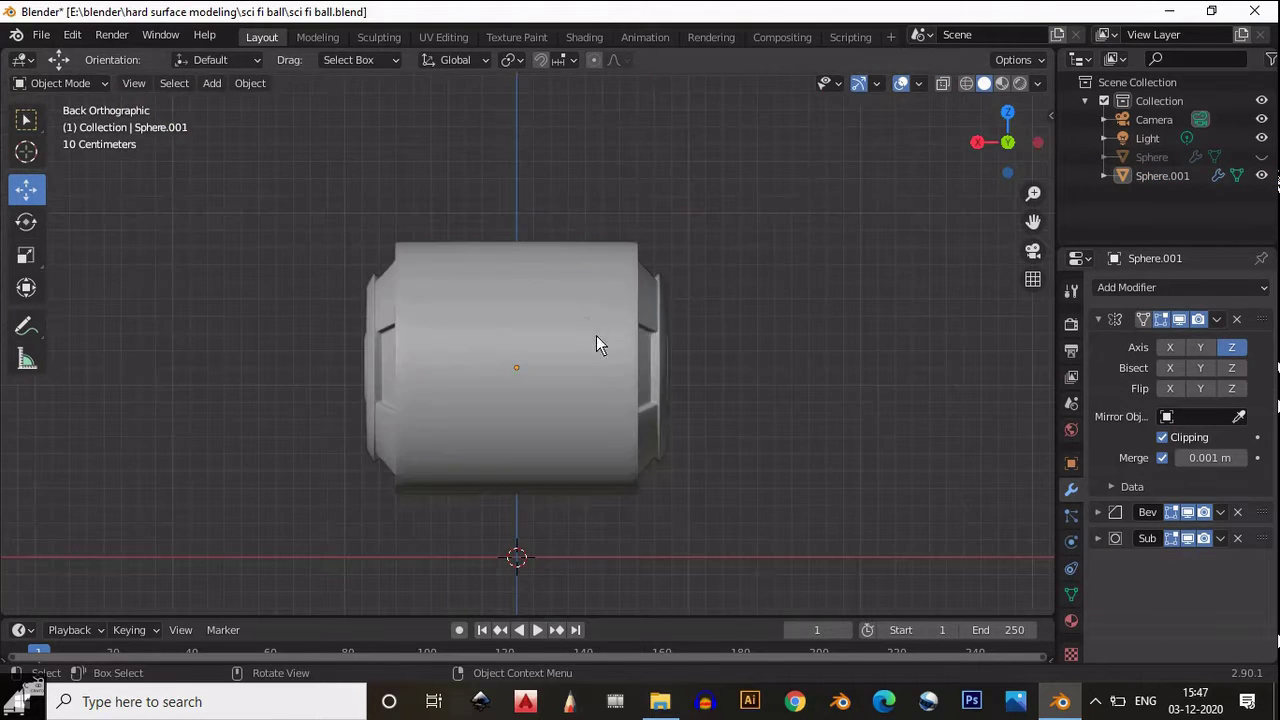
key(Tab)
key(ctrl+r)
scroll(585, 292, up, 1)
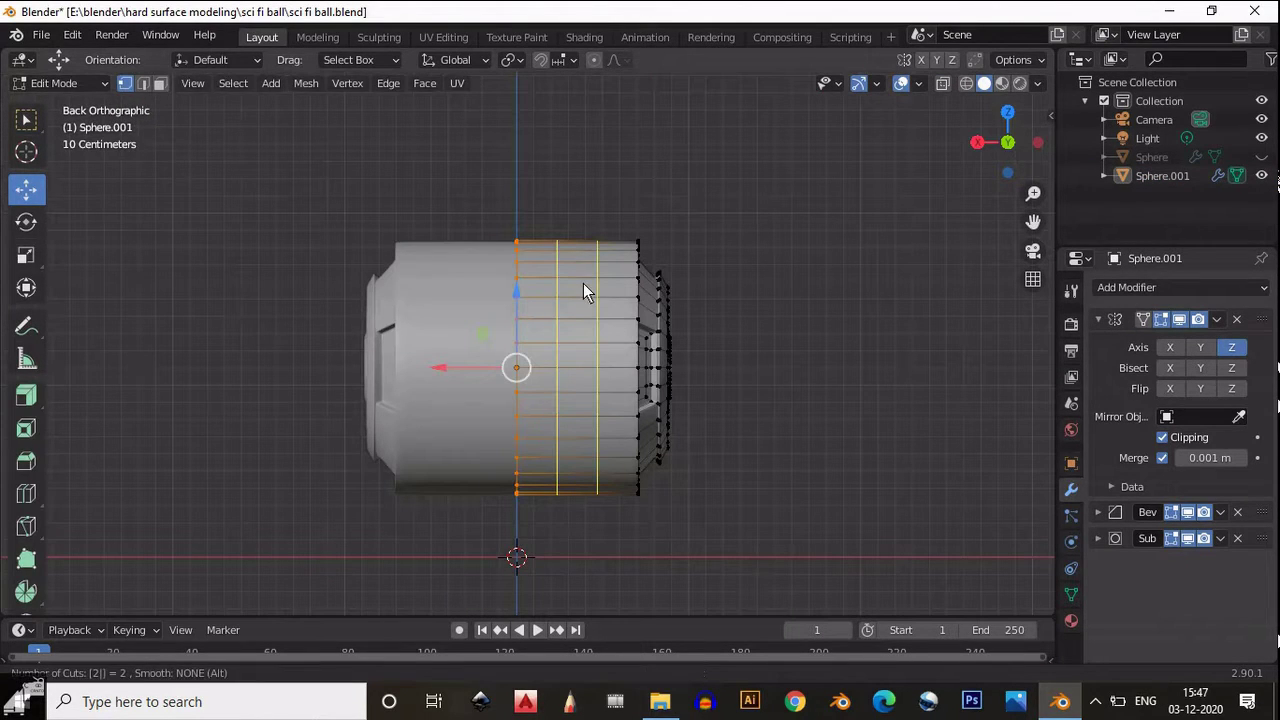
click(583, 283)
key(Tab)
Unhide the main ball, save the file, and check the cap's mesh against the ball
middle_drag(637, 269, 589, 294)
key(alt+h)
key(ctrl+s)
click(589, 294)
click(1000, 168)
click(668, 347)
key(Tab)
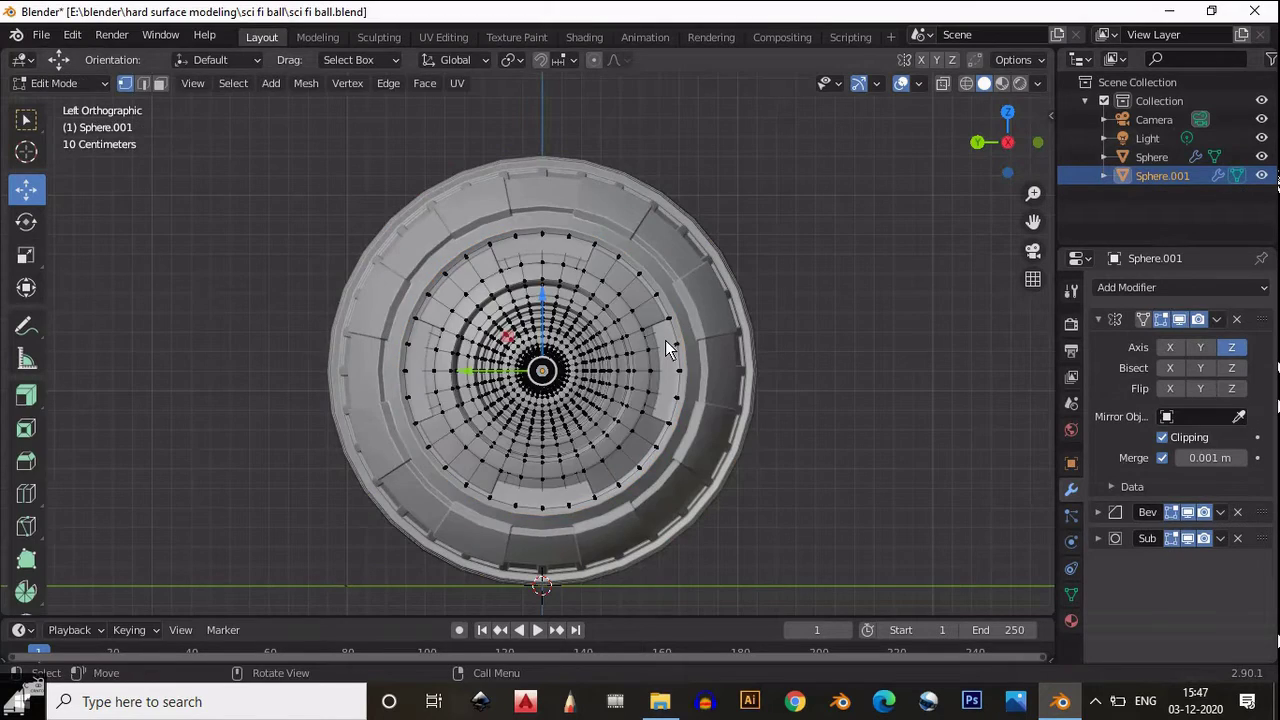
middle_drag(666, 344, 602, 265)
key(Tab)
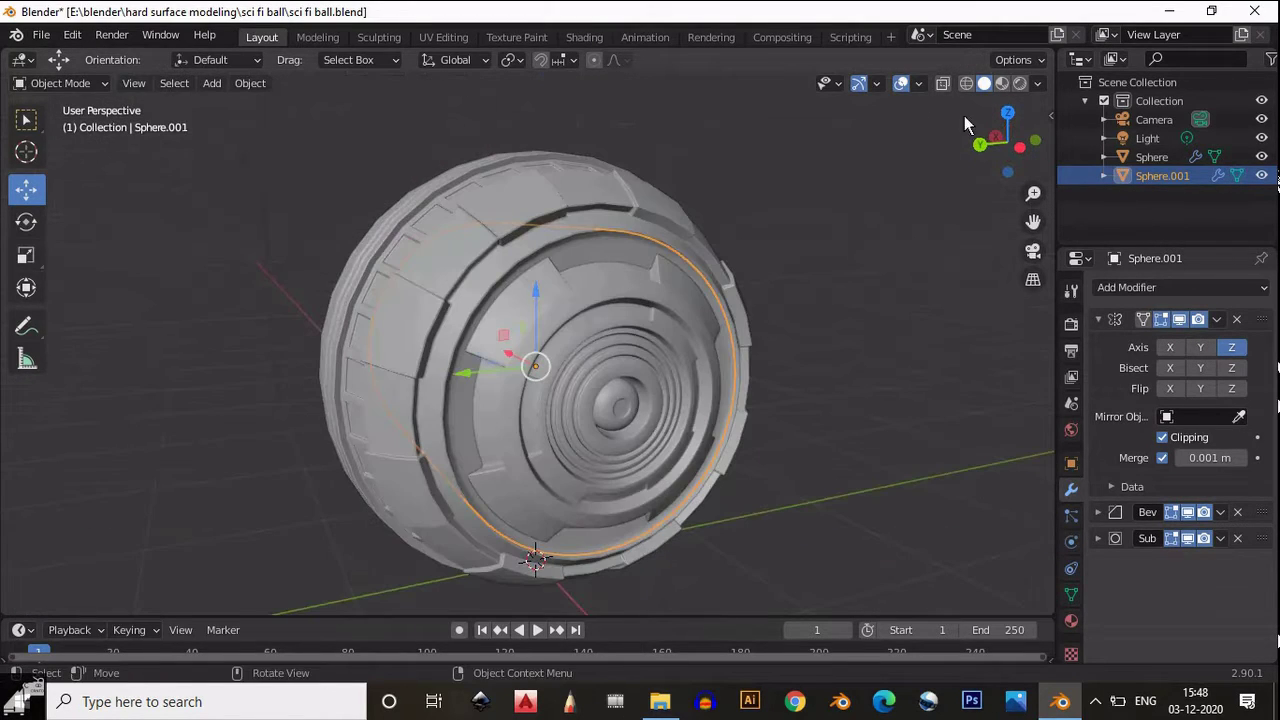
Try to scale the mirrored cap object along the X axis
click(981, 147)
key(shift+space)
key(s)
key(s)
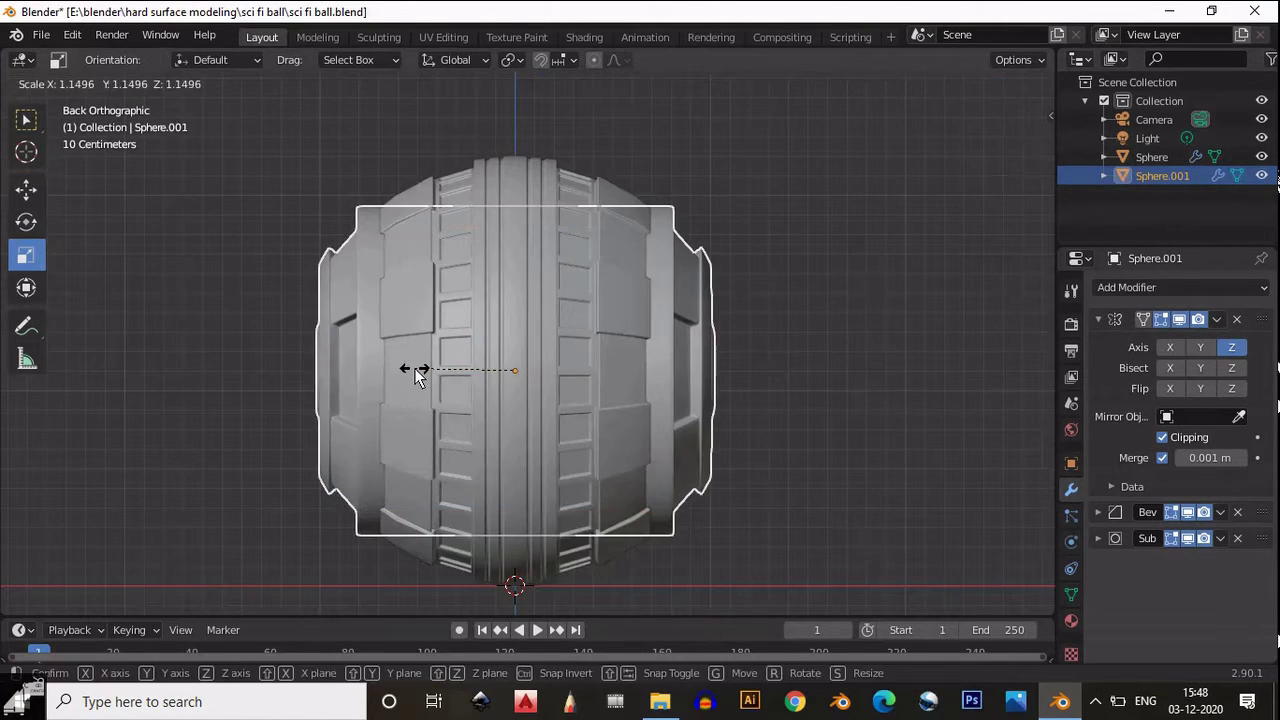
key(x)
click(423, 370)
key(ctrl+z)
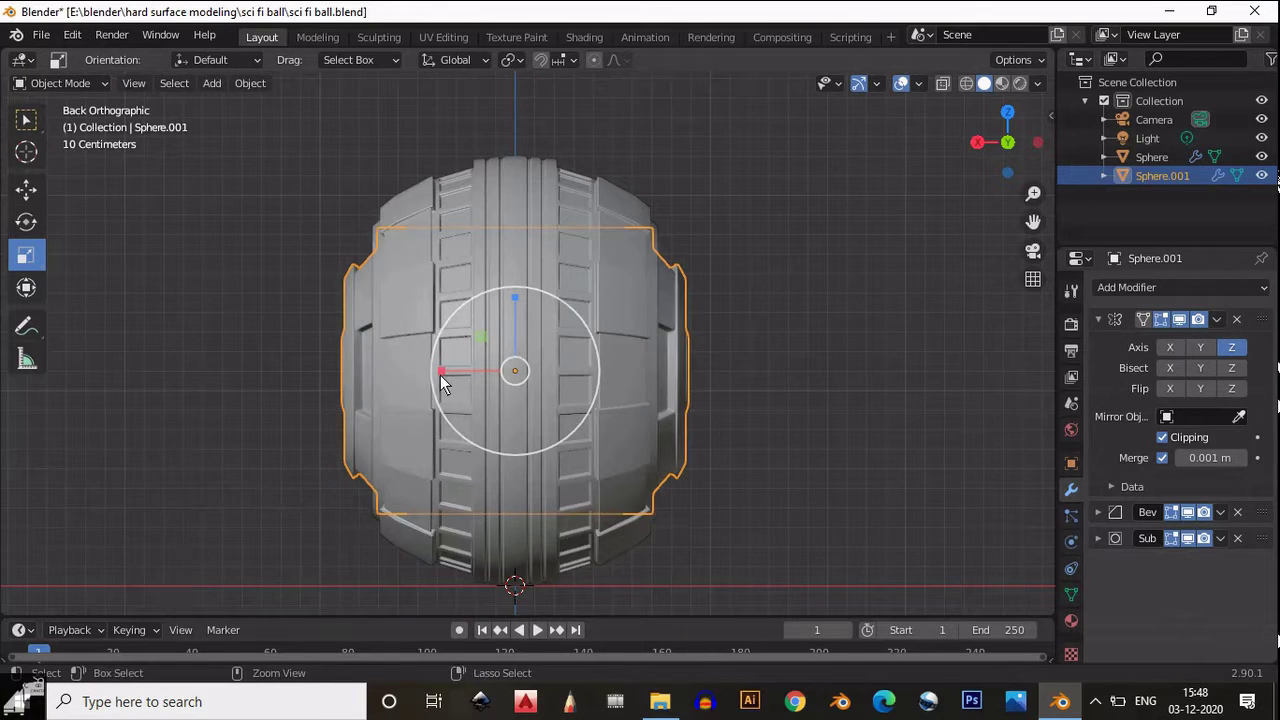
Select the cap's outer detailed section through the mesh and move it about 0.278 m outward along X
key(Tab)
middle_drag(520, 280, 670, 301)
key(a)
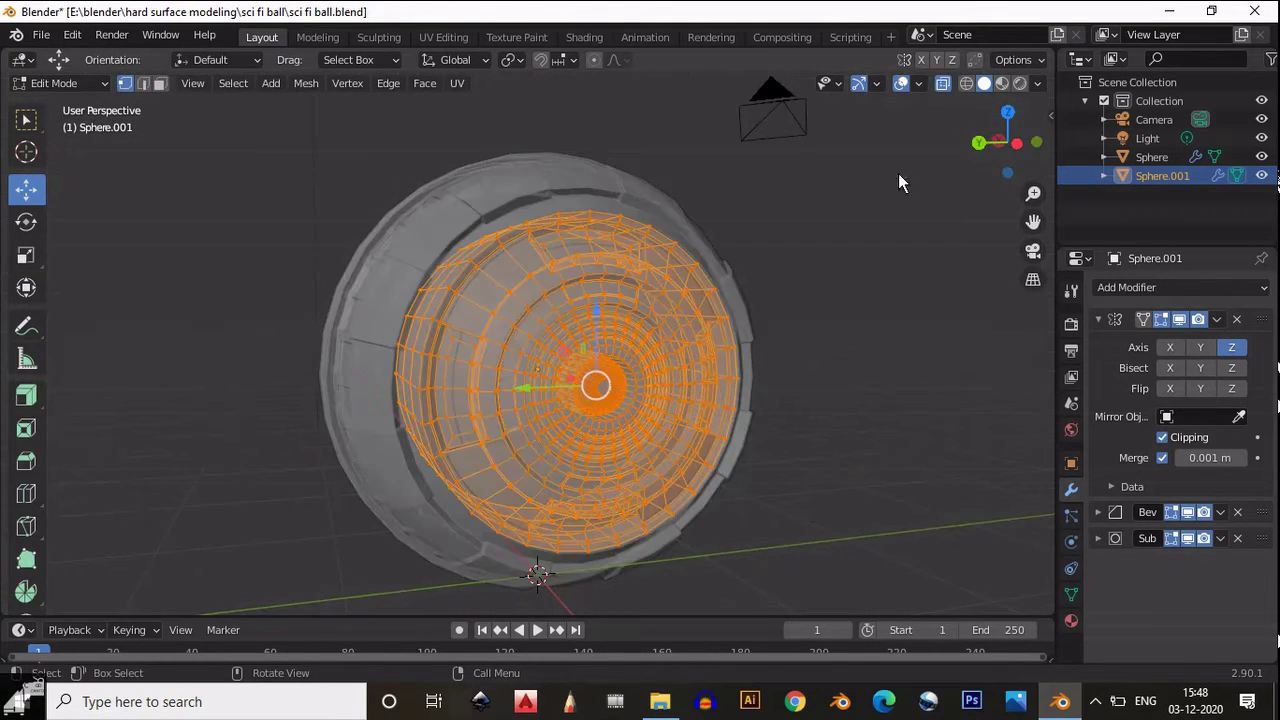
click(978, 150)
click(978, 152)
key(alt+a)
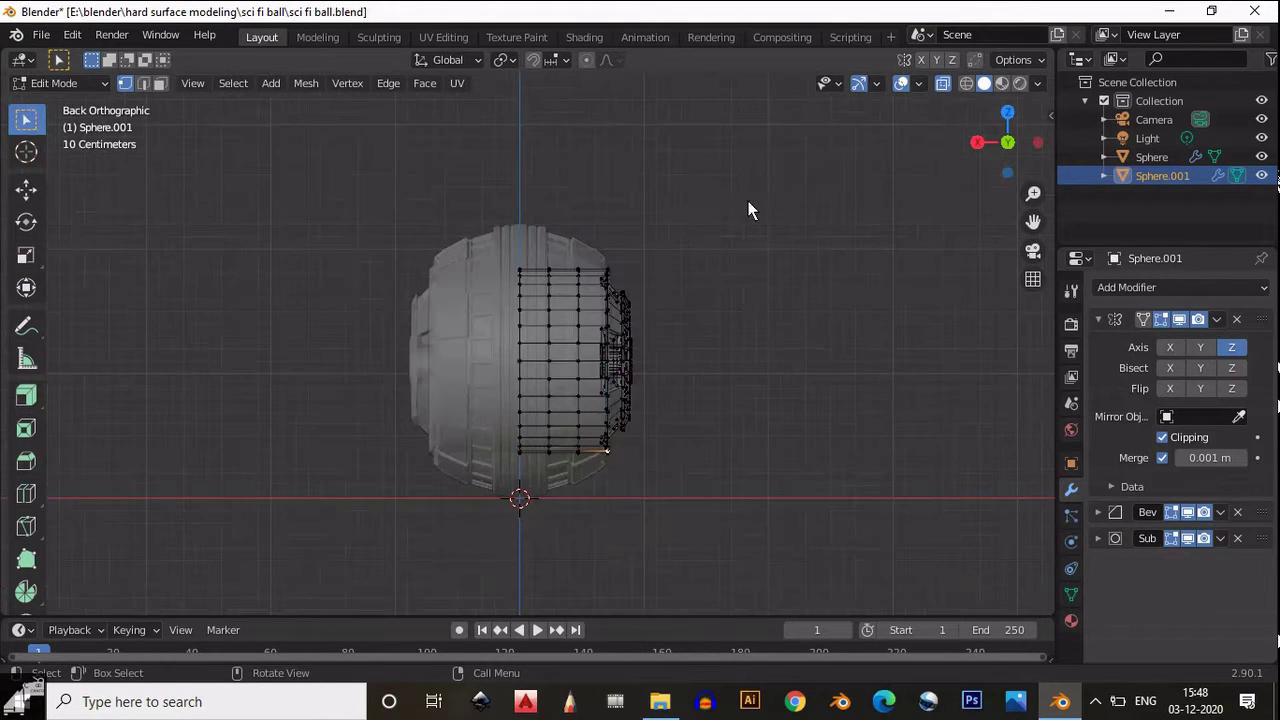
drag(730, 200, 584, 586)
key(g)
key(x)
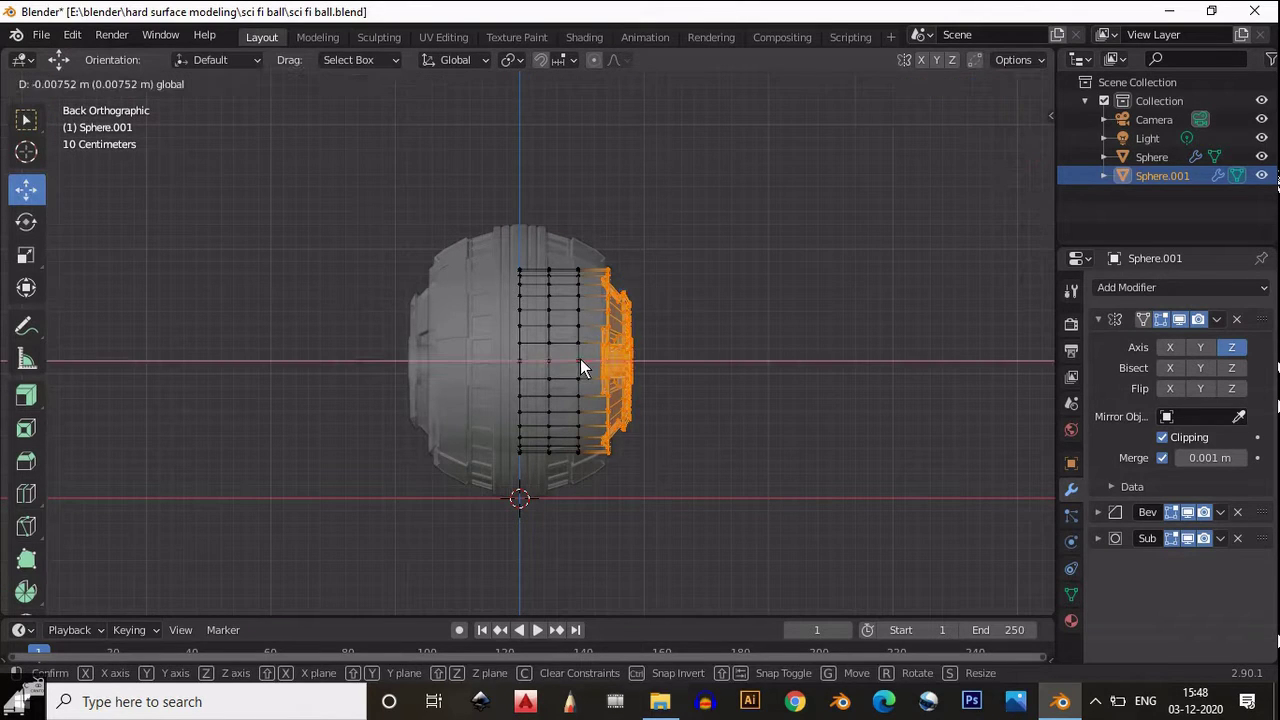
click(589, 359)
Turn off the cap's Subdivision viewport display and readjust the outer section's position along X
click(1188, 538)
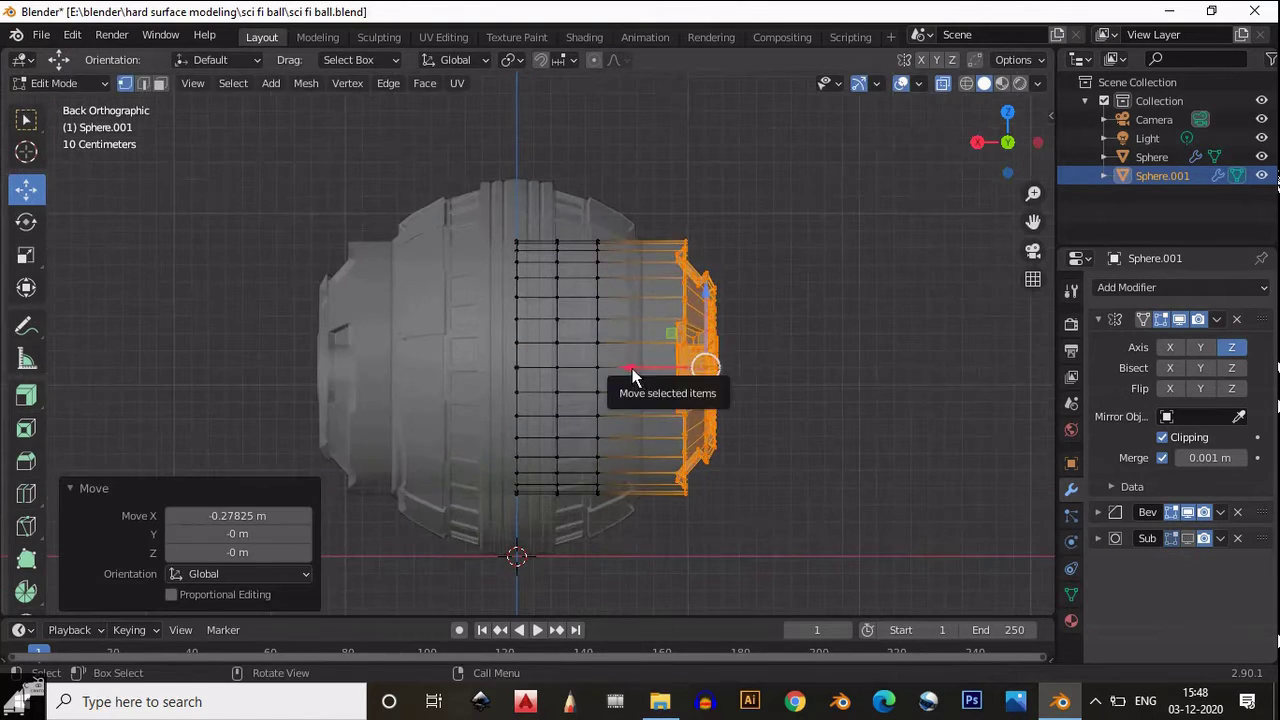
key(g)
key(x)
click(621, 381)
Try scaling the cap's outer rim loop, with the selection grown once, by 0.966
middle_drag(944, 86, 717, 184)
scroll(624, 276, up, 3)
alt+click(705, 119)
middle_drag(705, 119, 585, 274)
scroll(585, 274, down, 2)
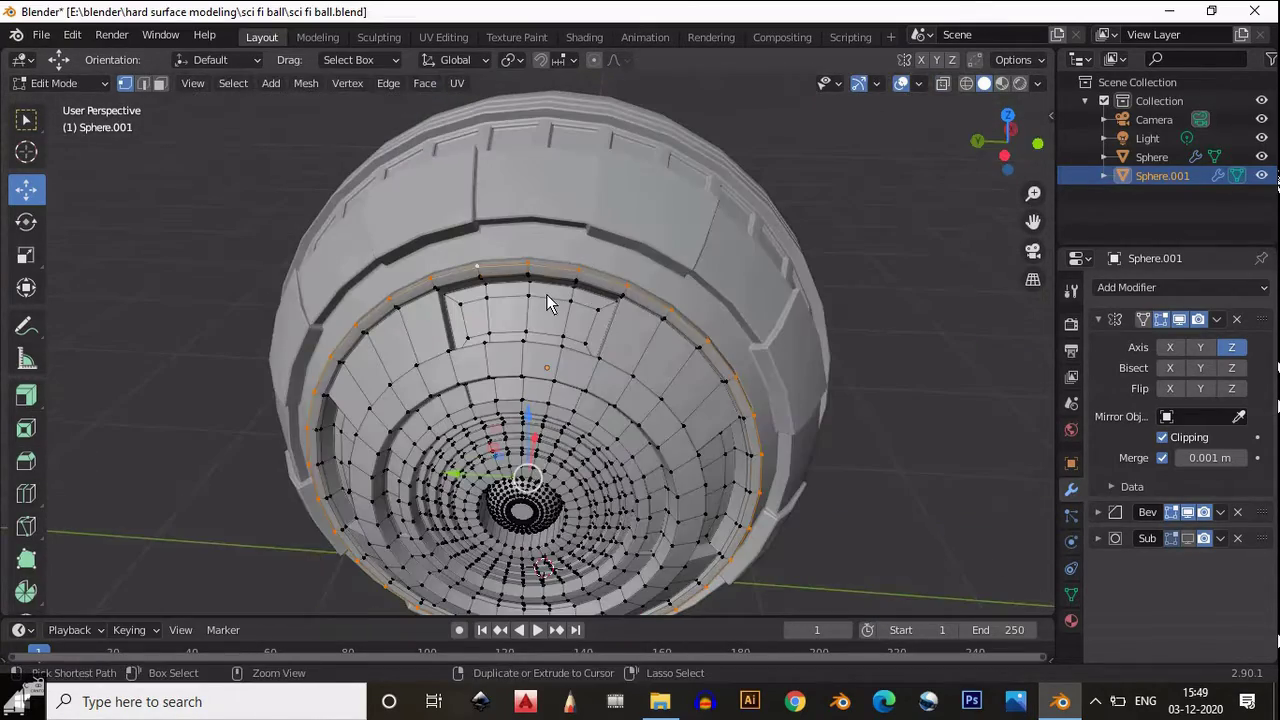
key(ctrl+KP_Add)
key(s)
click(818, 363)
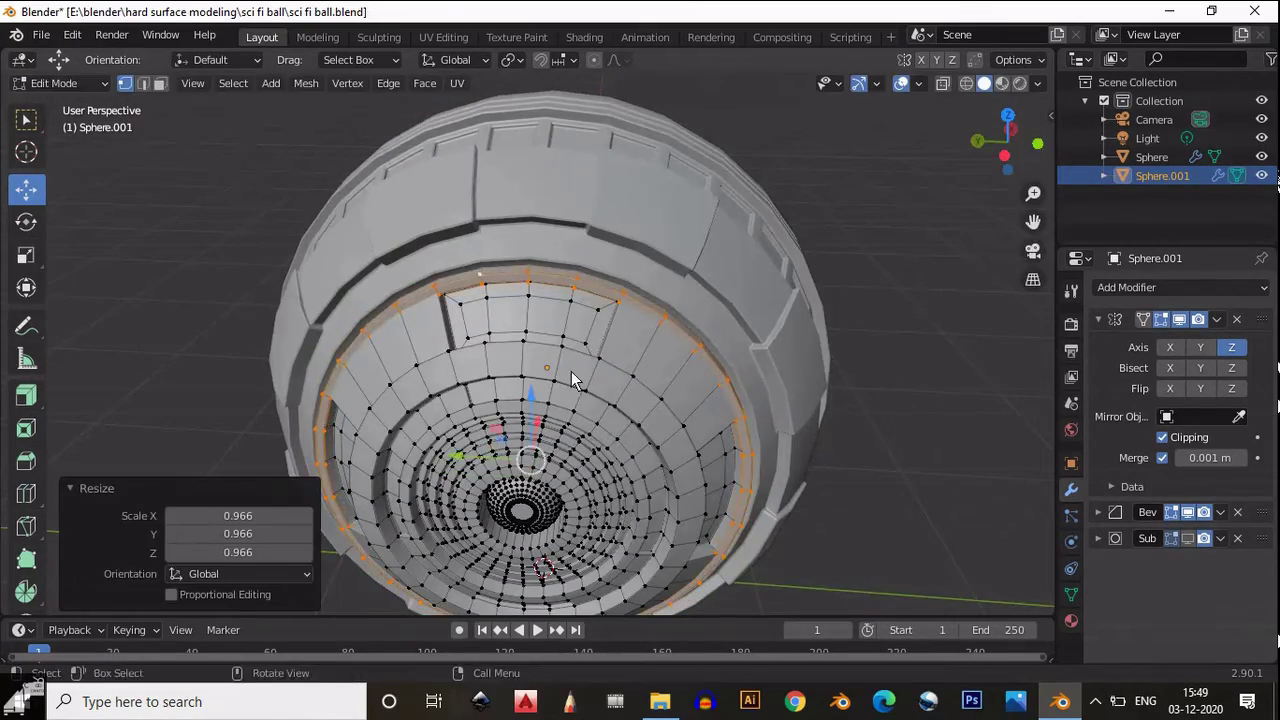
Hide the main ball and view the cap's mesh from the back with X-ray enabled
scroll(571, 380, up, 3)
middle_drag(571, 380, 940, 104)
click(1261, 157)
key(ctrl+KP_1)
click(943, 83)
Select the cap's outer rim section through the mesh and scale it in Y and Z only by about 0.936
drag(645, 133, 706, 614)
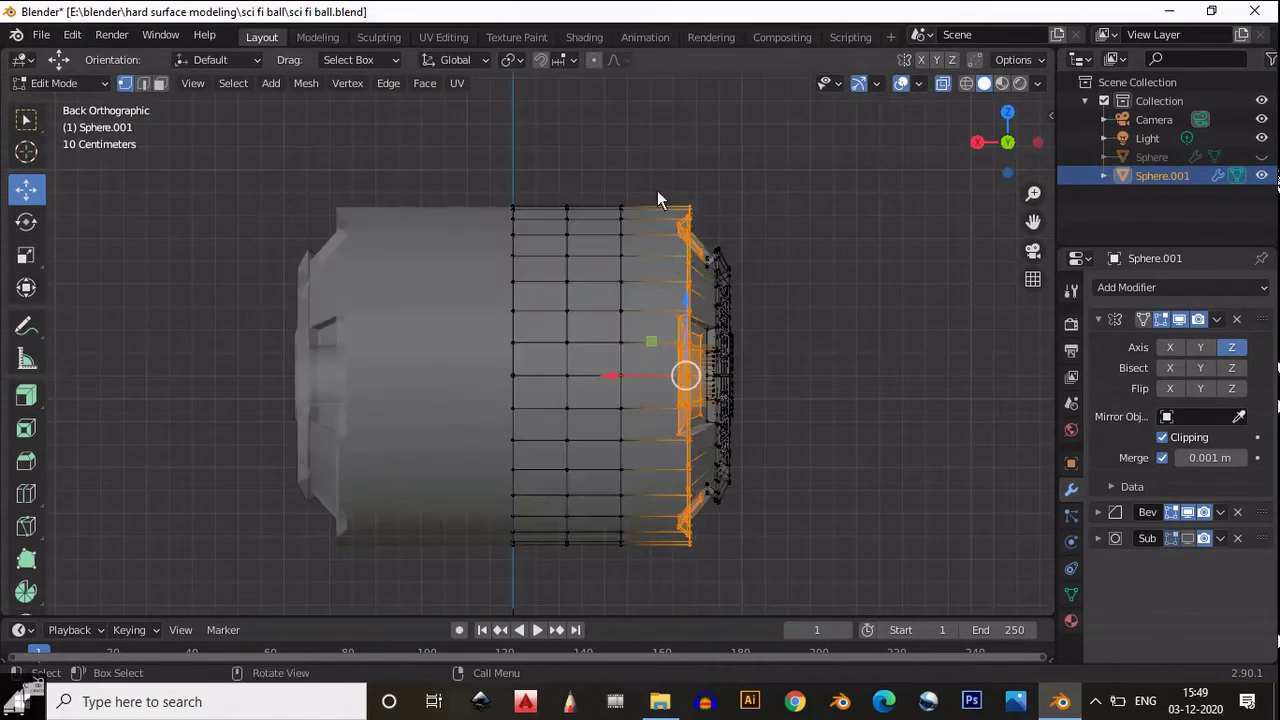
drag(652, 157, 695, 639)
scroll(797, 269, down, 4)
middle_drag(797, 269, 780, 320)
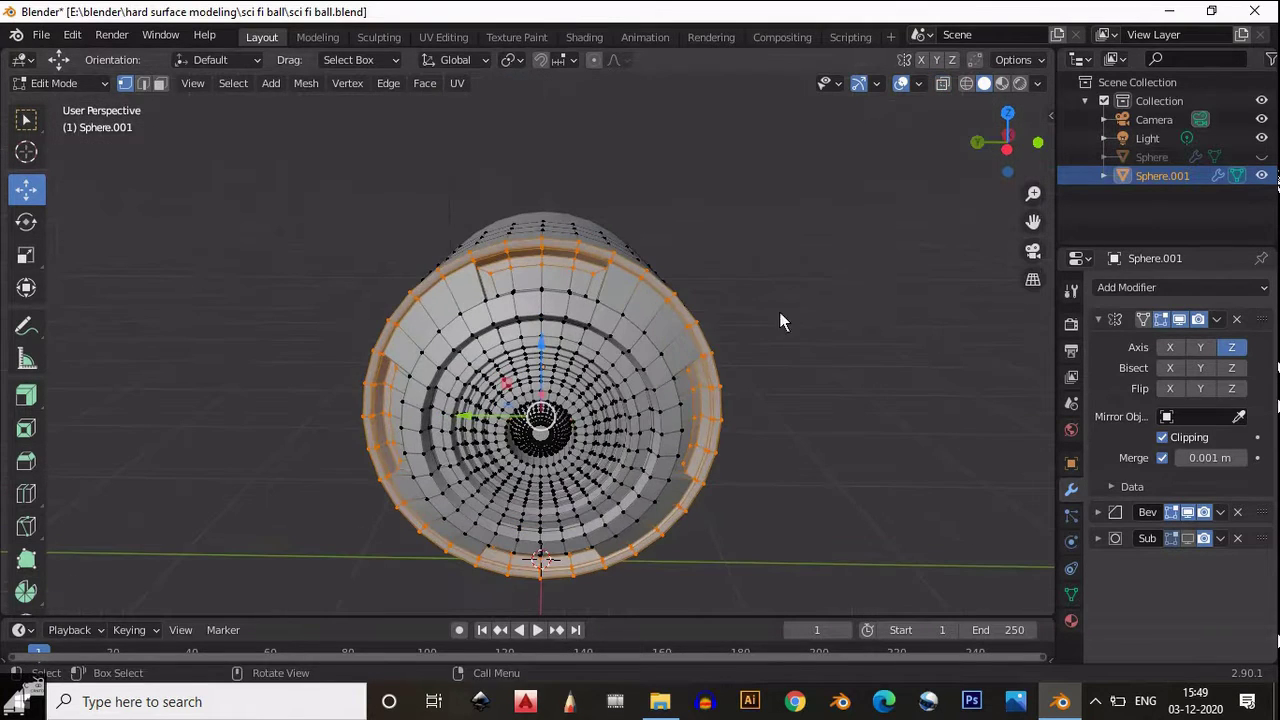
key(s)
key(shift+z)
click(868, 288)
click(1010, 142)
key(s)
key(shift+x)
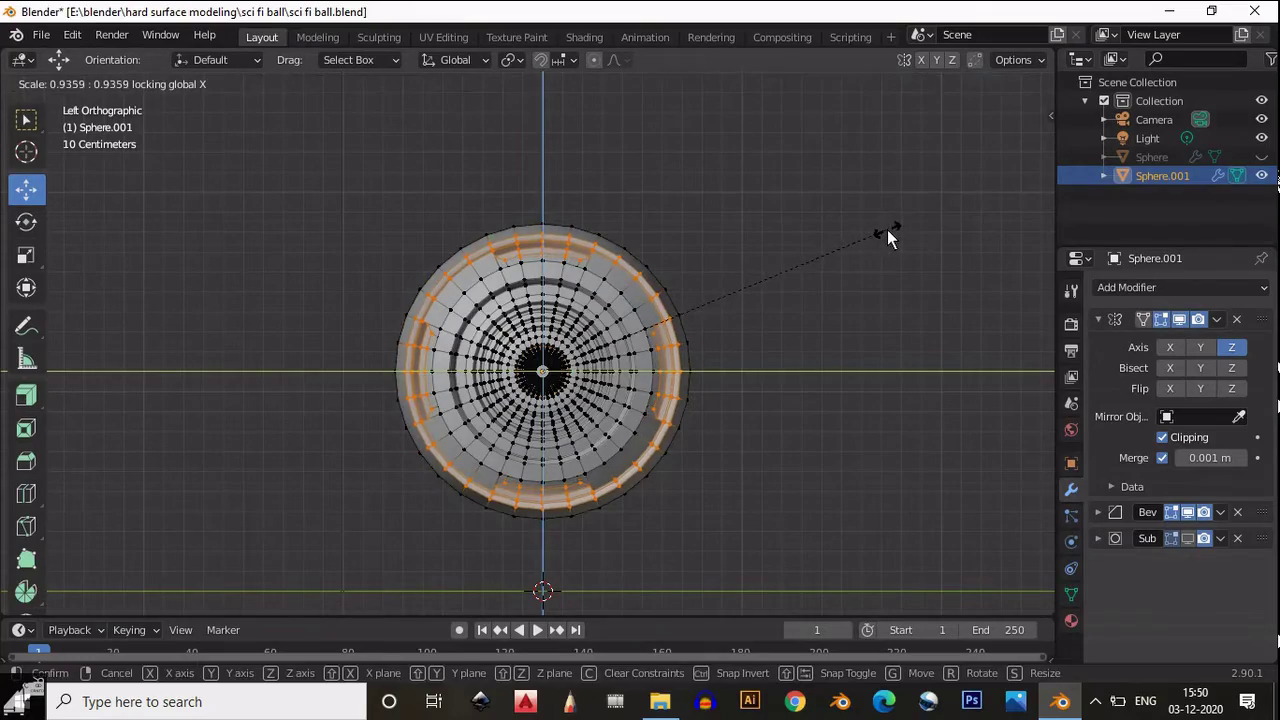
click(886, 232)
Finish editing the cap's mesh and show the hidden main ball in object mode
scroll(600, 352, up, 4)
middle_drag(600, 352, 771, 349)
key(Tab)
click(847, 236)
scroll(771, 349, down, 4)
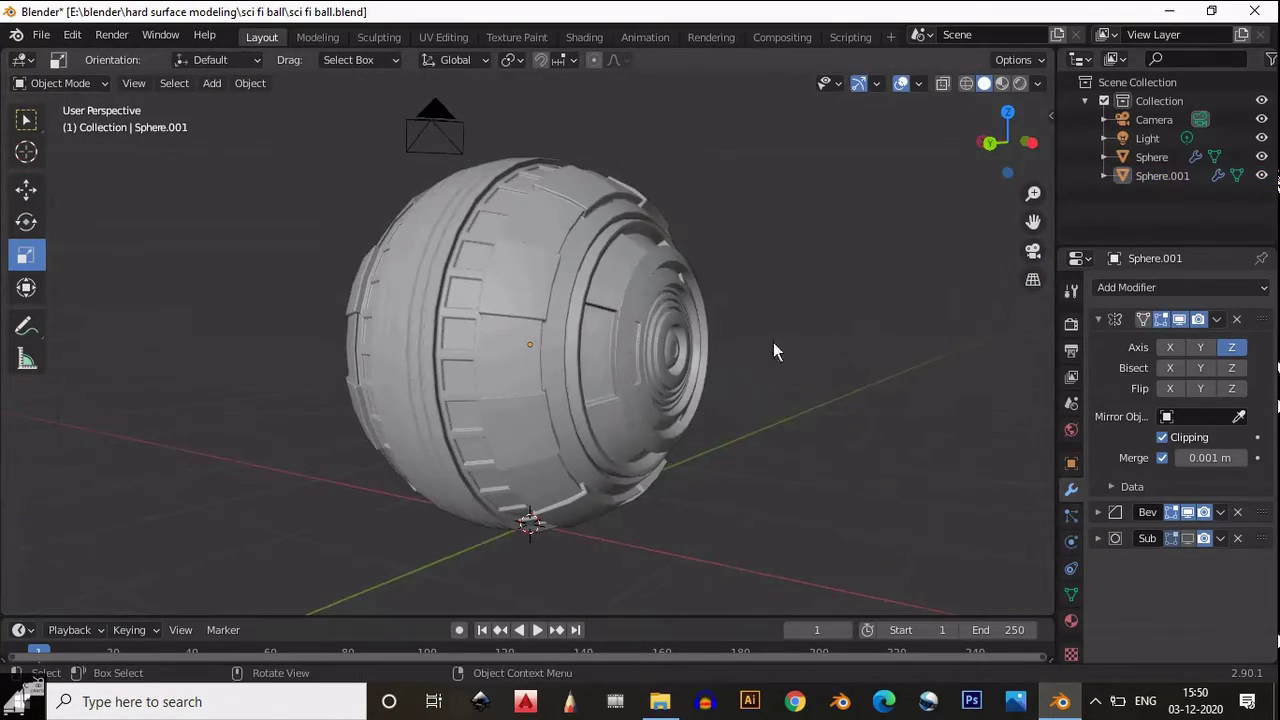
Select the cap and turn on its Subdivision viewport display
click(543, 200)
click(543, 200)
scroll(418, 345, up, 2)
middle_drag(451, 257, 712, 381)
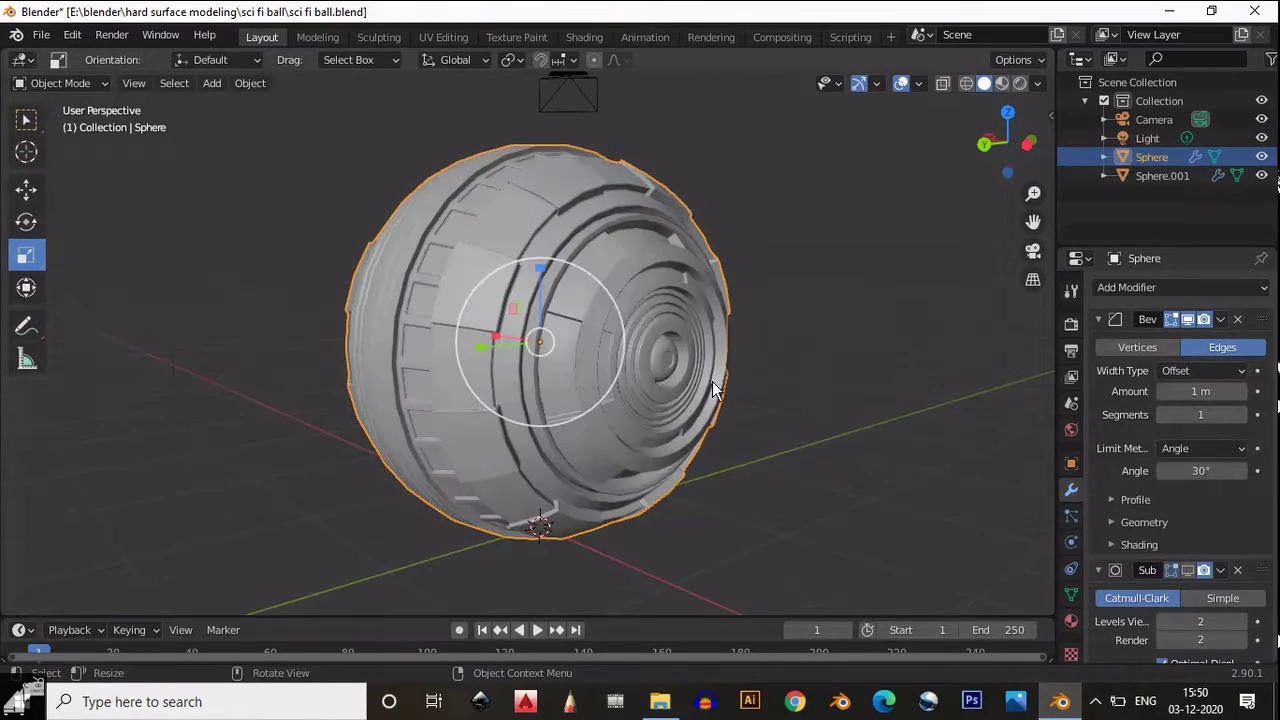
click(712, 381)
click(1187, 538)
click(826, 466)
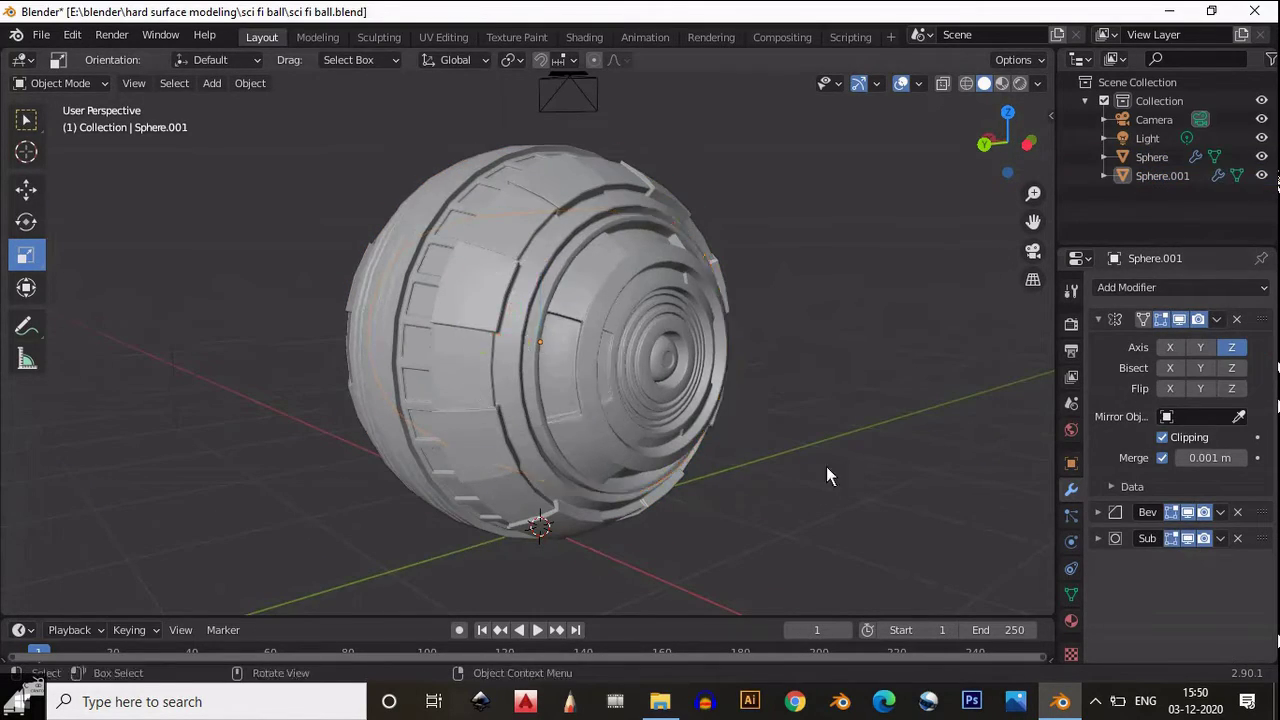
Open the cap's mesh for editing in the back orthographic view with X-ray enabled
middle_drag(826, 466, 730, 330)
click(730, 330)
scroll(831, 373, up, 3)
scroll(831, 373, down, 4)
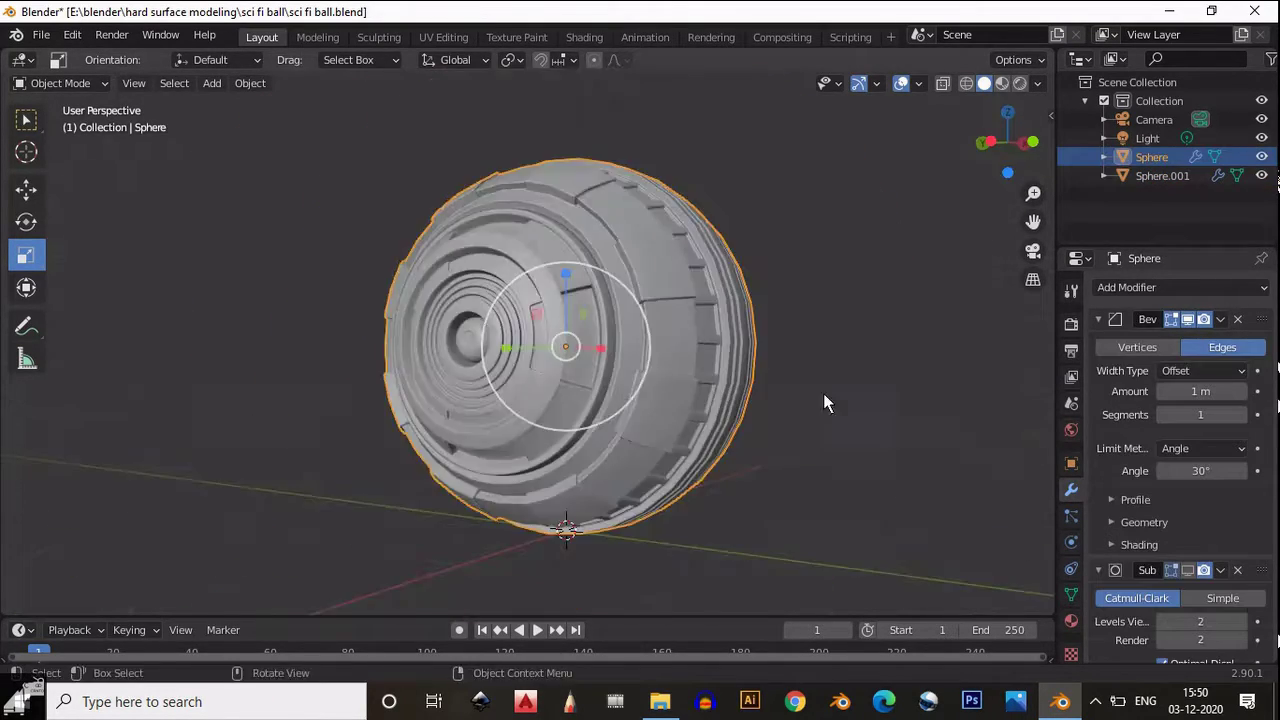
click(826, 466)
middle_drag(823, 393, 696, 360)
click(696, 360)
click(992, 145)
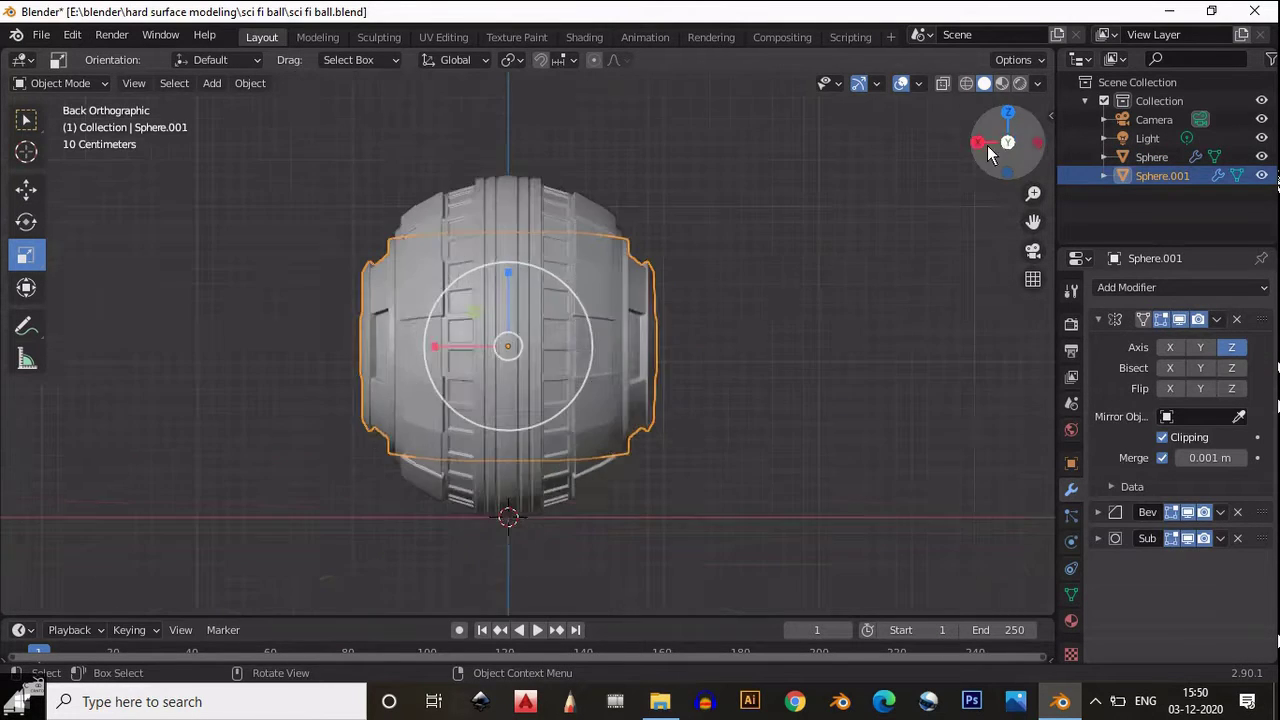
click(942, 83)
key(Tab)
scroll(760, 390, up, 2)
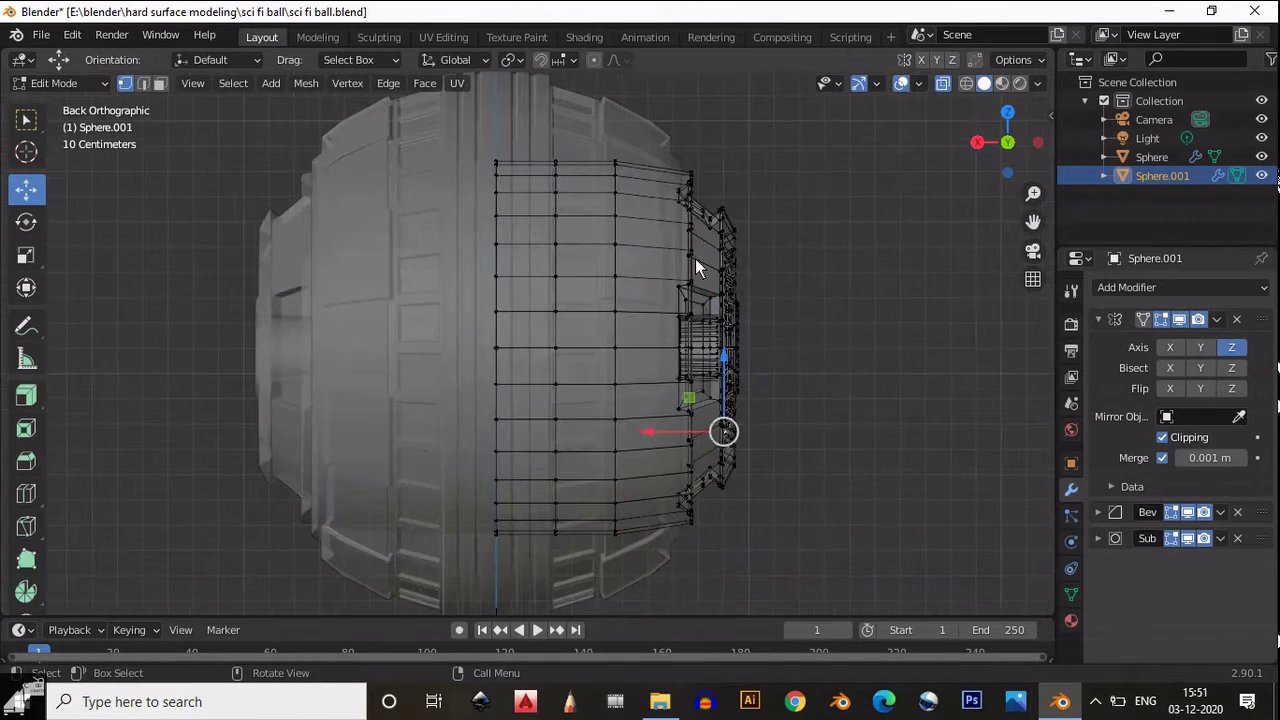
Select the cap's outermost detailed section through the mesh and, with Subdivision viewport display off, adjust its position along X
key(w)
shift+middle_drag(746, 303, 585, 290)
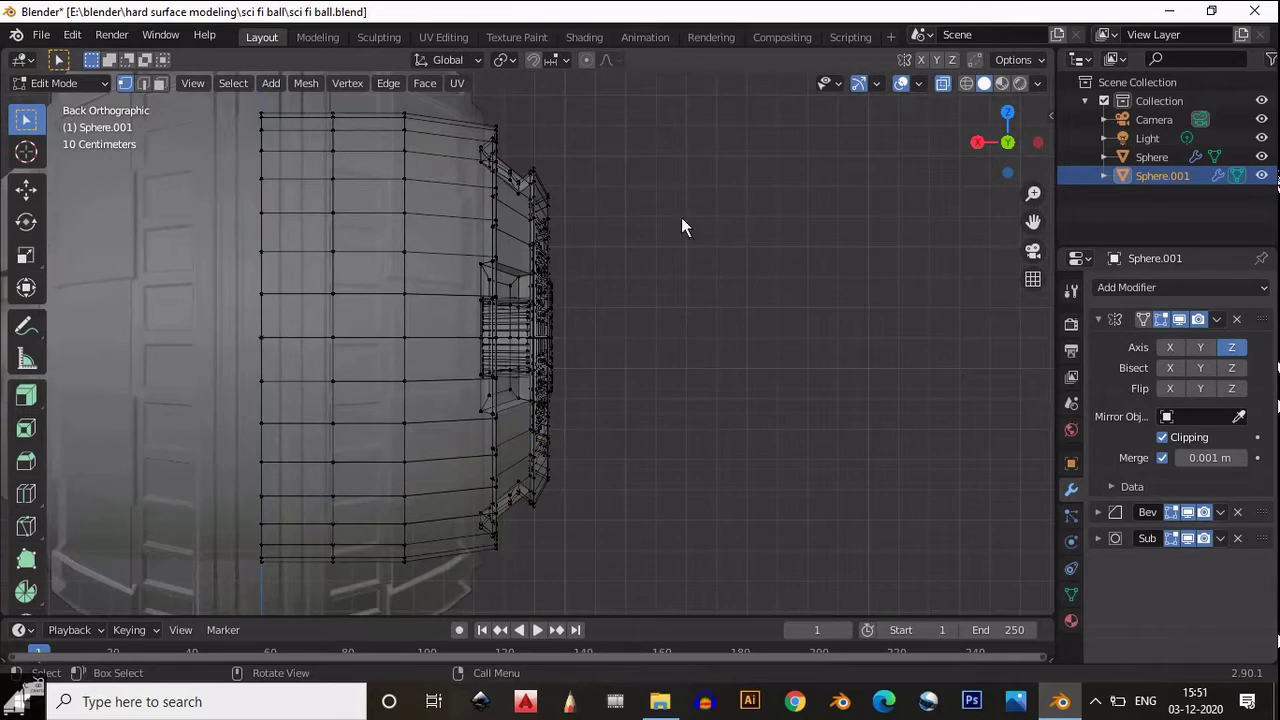
drag(724, 138, 510, 610)
middle_drag(519, 612, 91, 257)
key(shift+space)
key(g)
click(1187, 538)
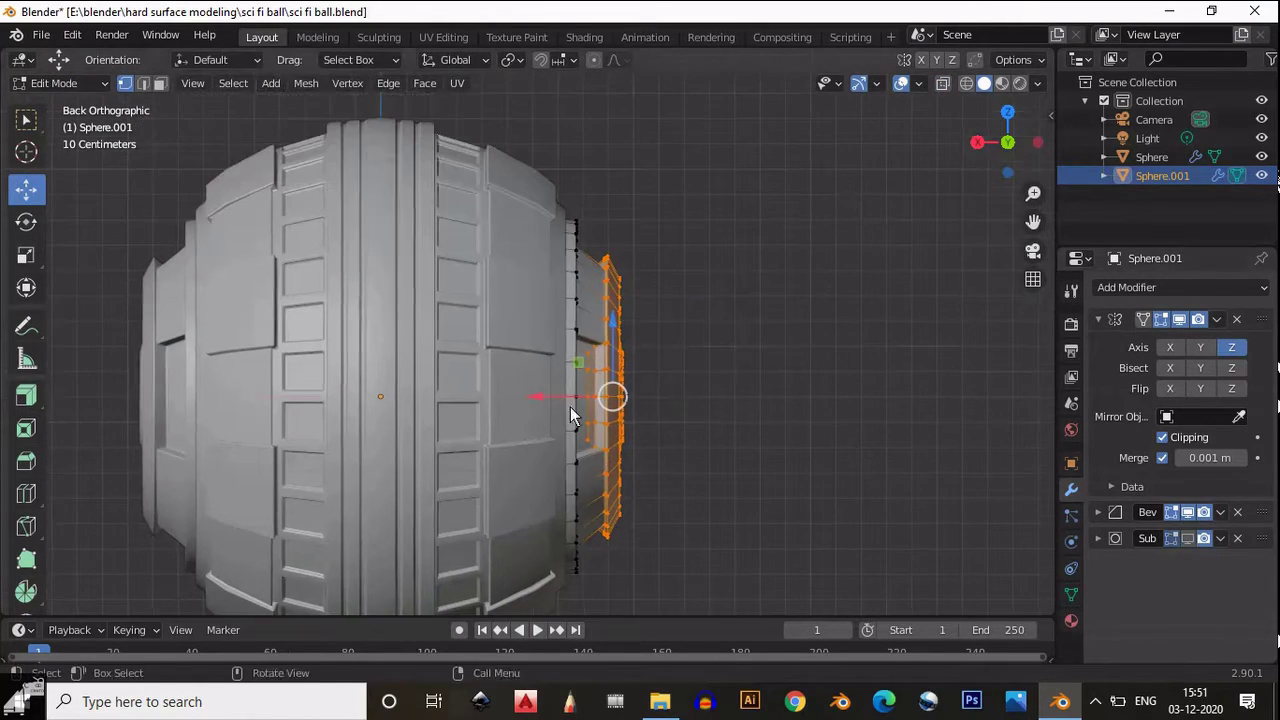
drag(565, 408, 538, 400)
middle_drag(538, 400, 660, 300)
Return the cap to object mode, turn its Subdivision viewport display on, and deselect everything
key(Tab)
click(1188, 541)
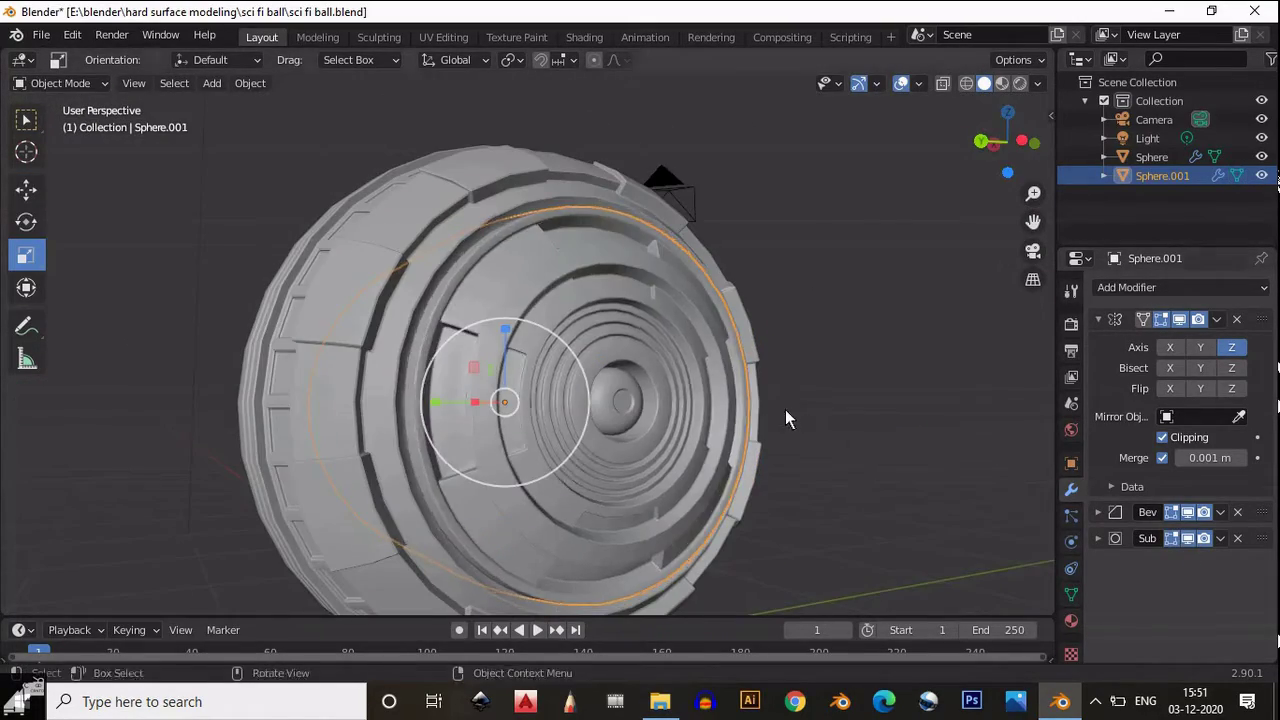
mouse_move(785, 409)
middle_down()
mouse_move(787, 504)
mouse_move(708, 307)
mouse_move(857, 383)
mouse_move(457, 400)
mouse_move(808, 420)
middle_up()
key(alt+a)
scroll(457, 400, down, 2)
scroll(808, 420, up, 6)
middle_drag(785, 357, 590, 382)
Rename the cap object as inner part
click(537, 372)
click(1071, 594)
scroll(841, 404, up, 3)
click(1106, 172)
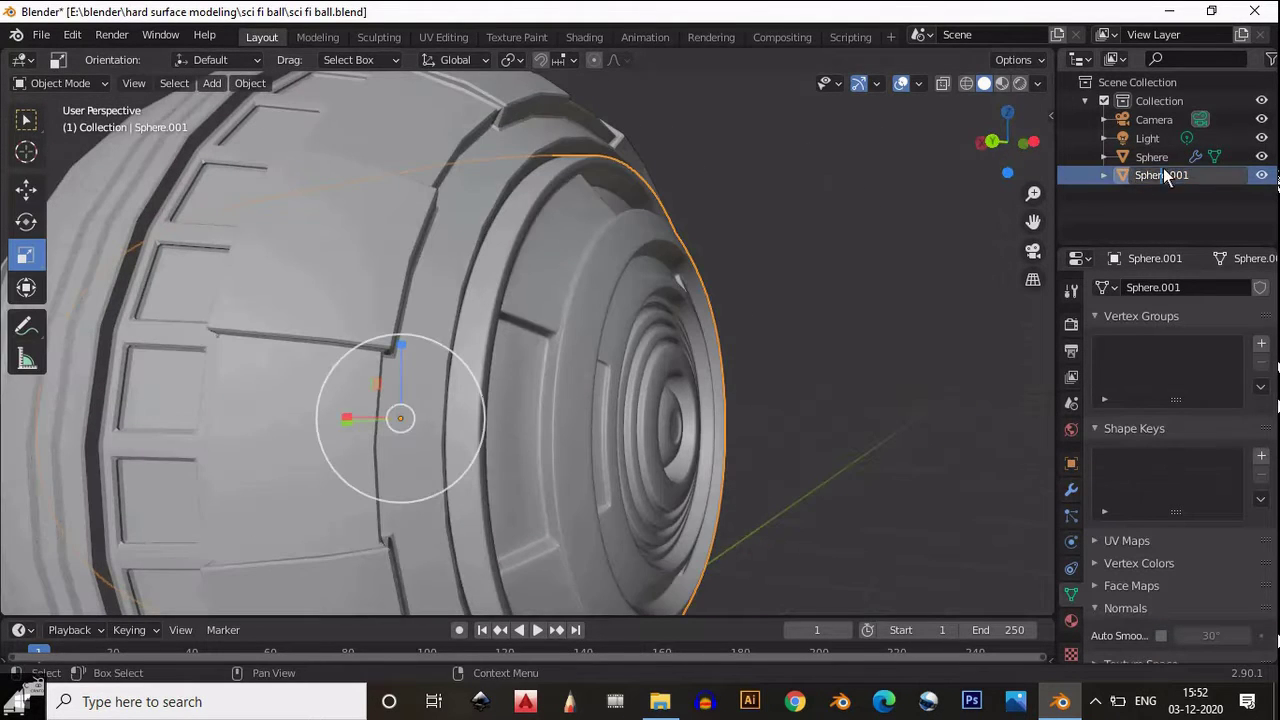
double_click(1106, 172)
text(inner part)
key(Return)
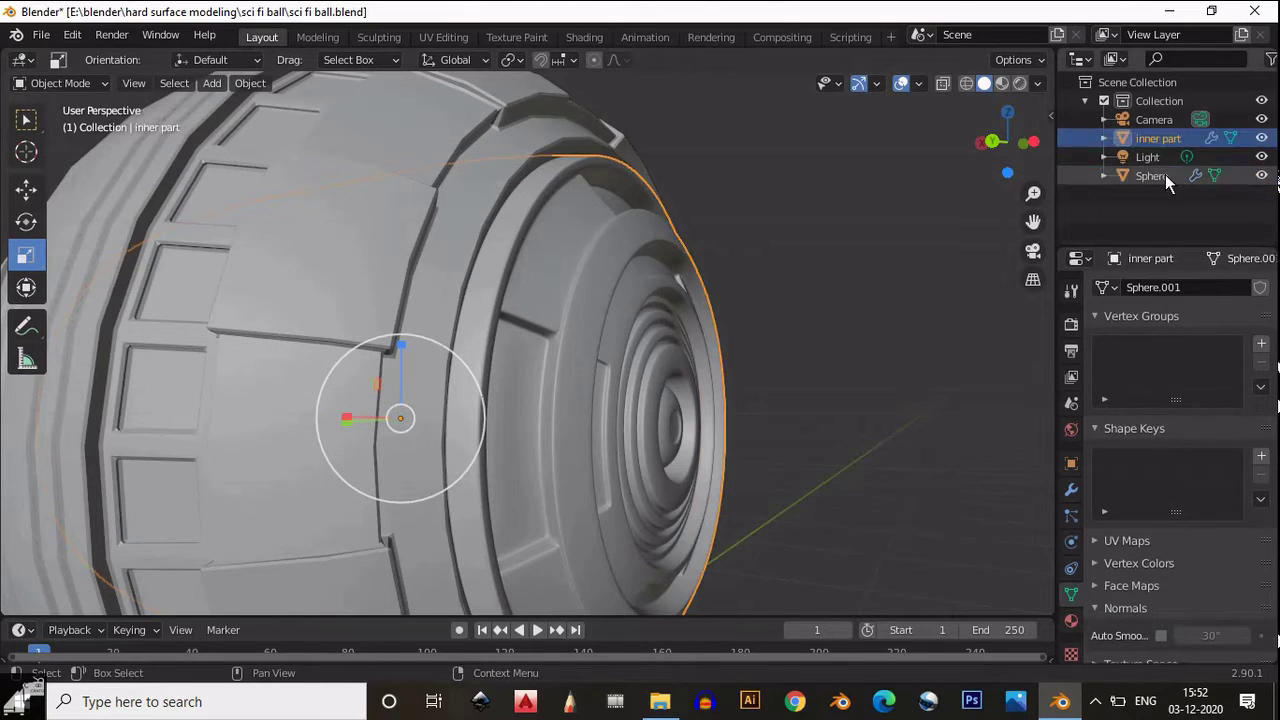
Rename the main ball object as outer part and save the file
double_click(1158, 175)
text(outer part)
key(Return)
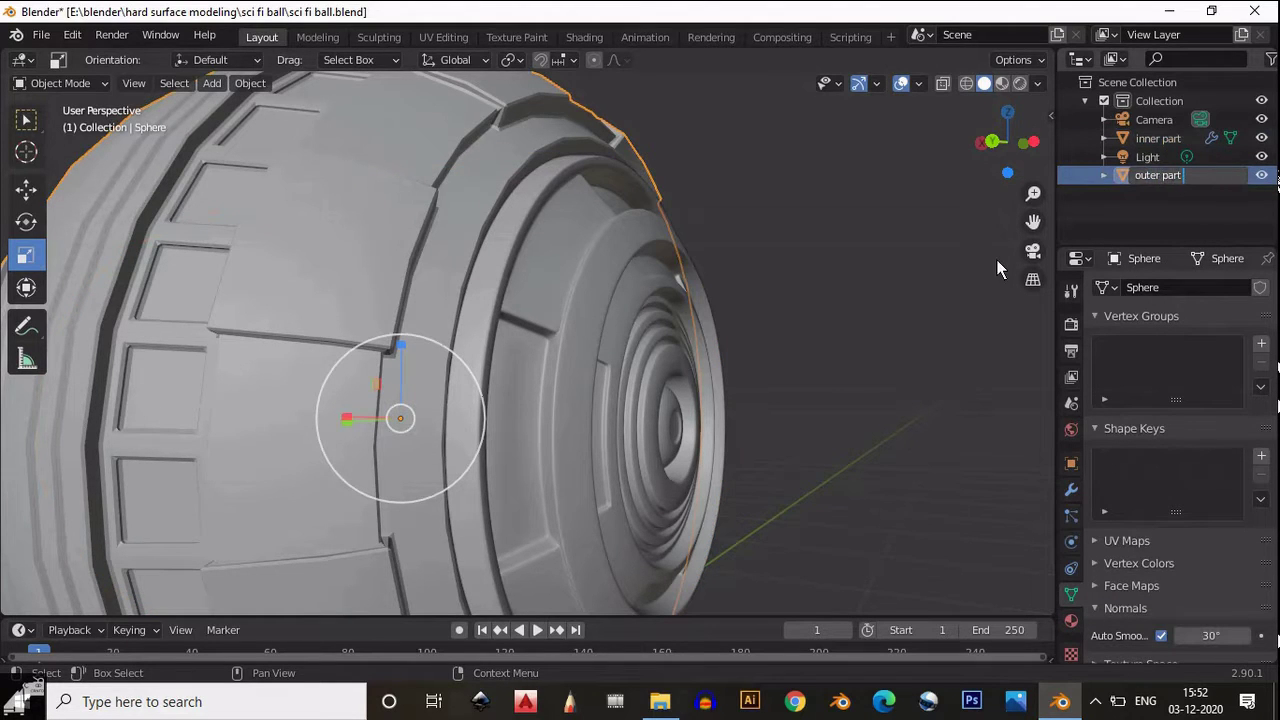
scroll(814, 316, down, 5)
middle_drag(814, 316, 792, 355)
key(ctrl+s)
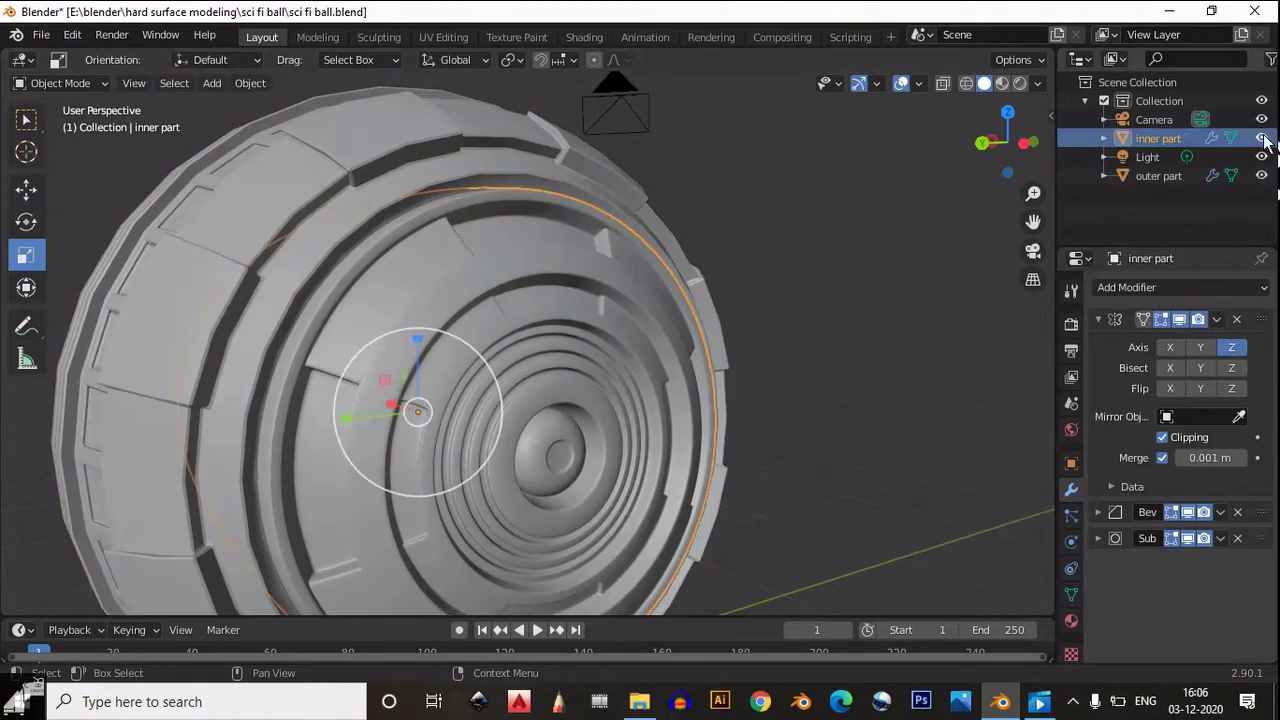
Hide the inner part and delete the flat end faces from the outer part's mesh
click(1262, 138)
click(567, 389)
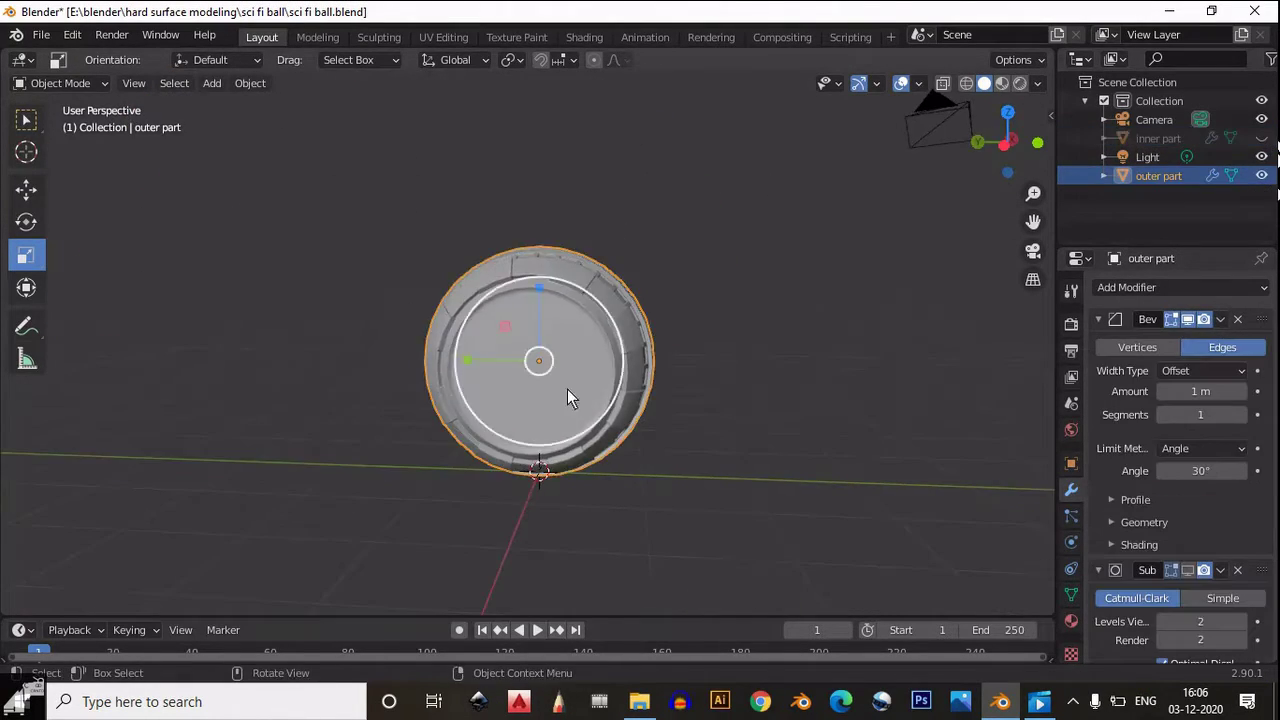
key(Tab)
middle_drag(567, 389, 868, 161)
key(3)
key(x)
click(600, 312)
Examine the outer part's inner rim and walls from the back, right and perspective views, using X-ray and edge selection
key(1)
click(557, 270)
click(942, 83)
scroll(728, 229, up, 3)
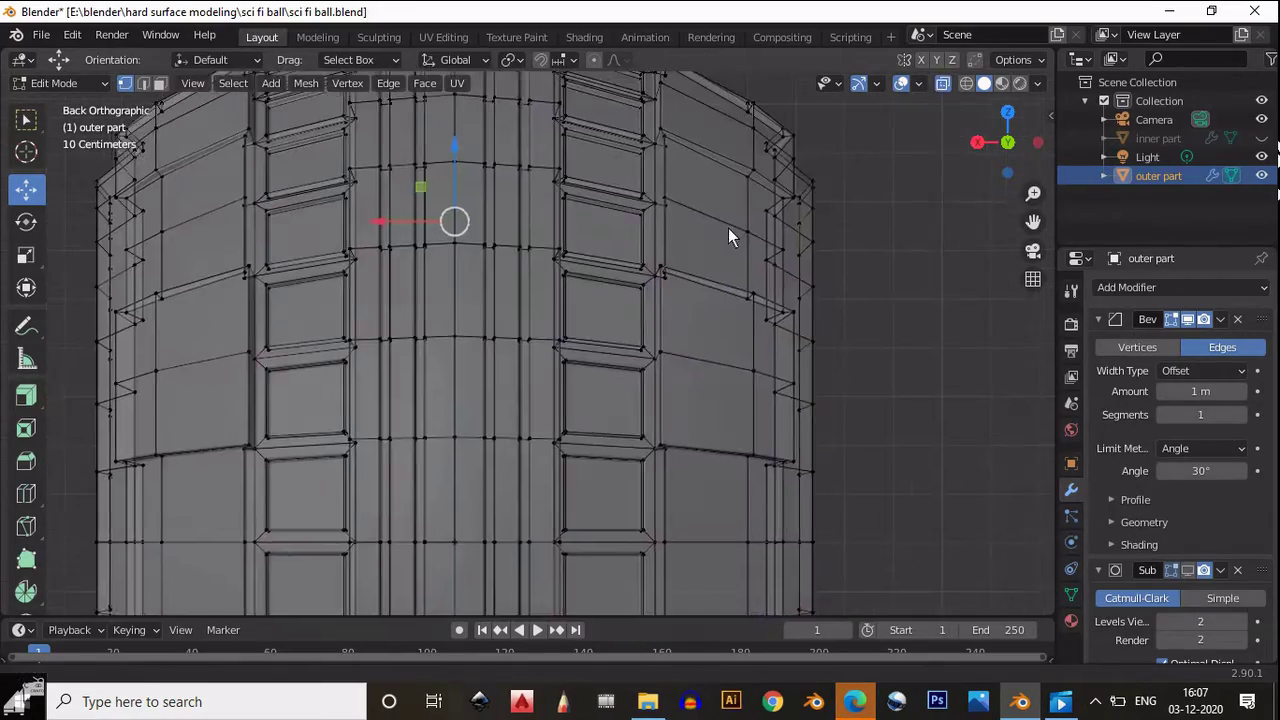
middle_drag(728, 229, 1008, 148)
click(1008, 143)
key(alt+z)
scroll(641, 300, up, 3)
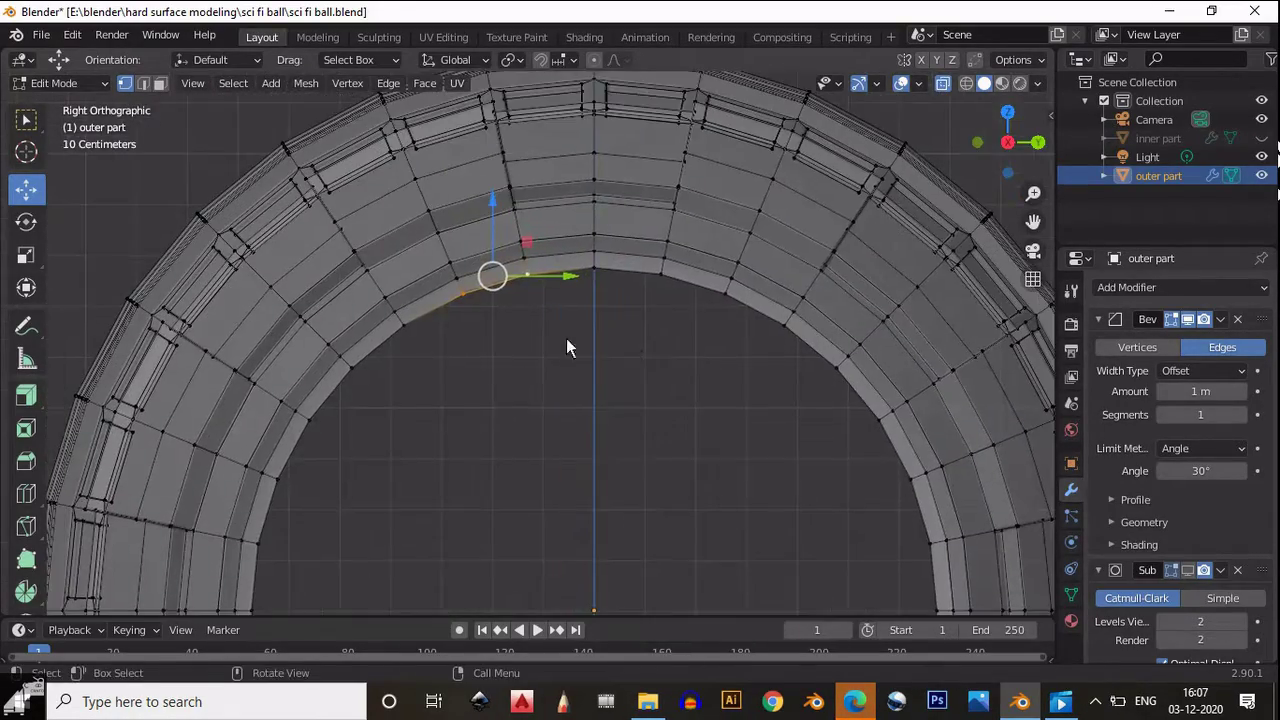
middle_drag(566, 338, 529, 286)
key(2)
middle_drag(678, 197, 564, 290)
click(629, 254)
scroll(543, 329, down, 3)
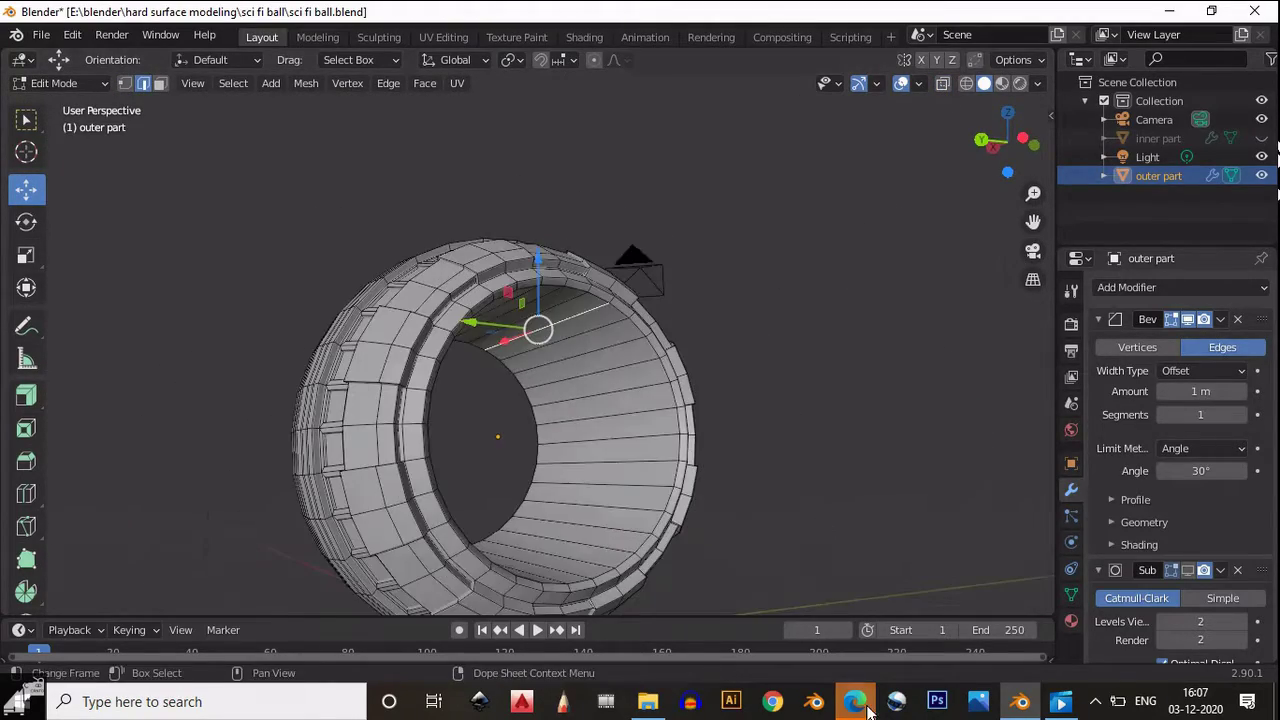
Return the outer part to object mode and unhide the inner part
click(943, 557)
key(Tab)
middle_drag(669, 470, 432, 352)
key(alt+h)
scroll(624, 347, up, 5)
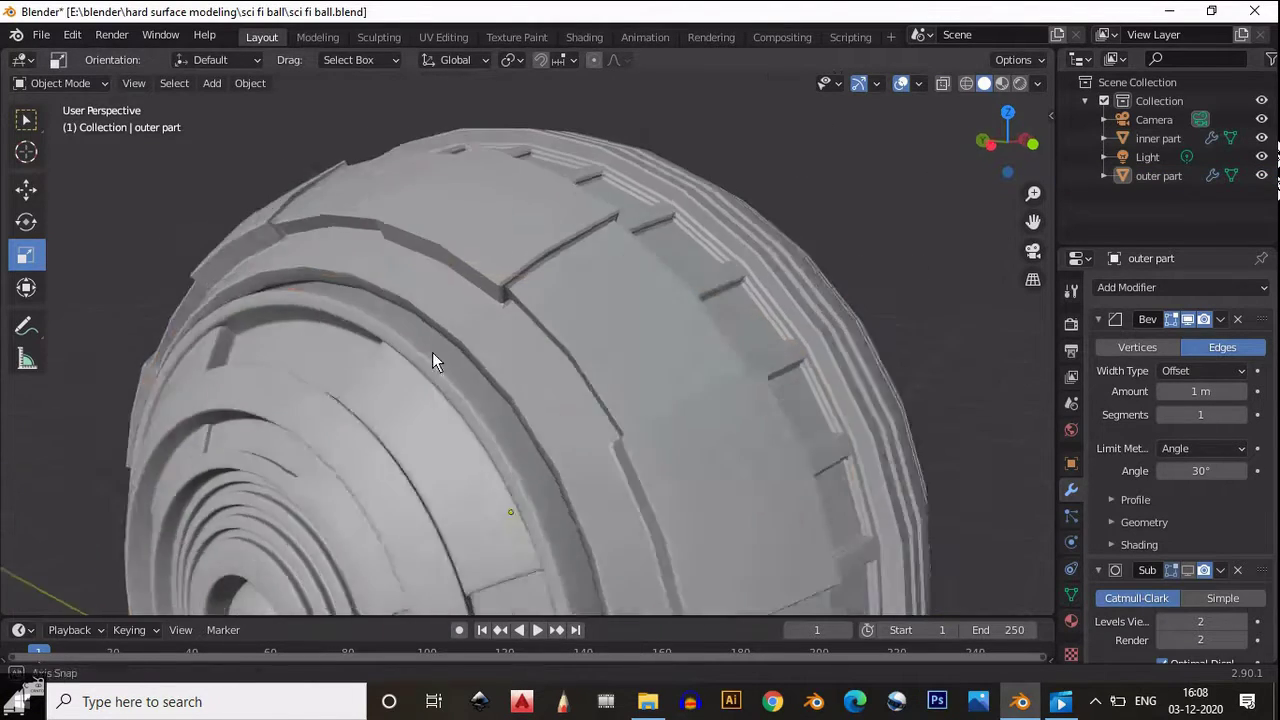
Hide the outer part to expose the inner part's cylindrical body
scroll(432, 352, down, 3)
click(629, 317)
click(1158, 175)
key(h)
middle_drag(609, 413, 589, 412)
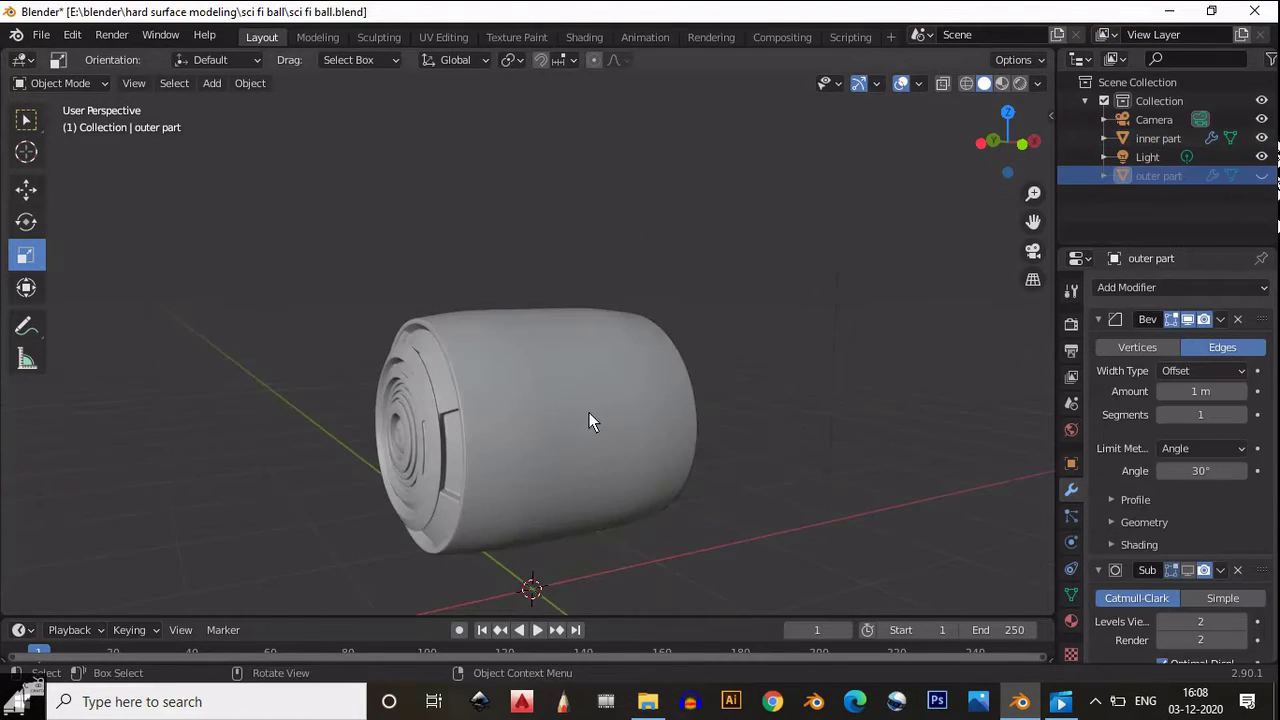
Select the edge loop nearest the inner part's rim and move it outward along X, close to the rim
click(645, 381)
key(Tab)
click(1027, 160)
alt+click(552, 331)
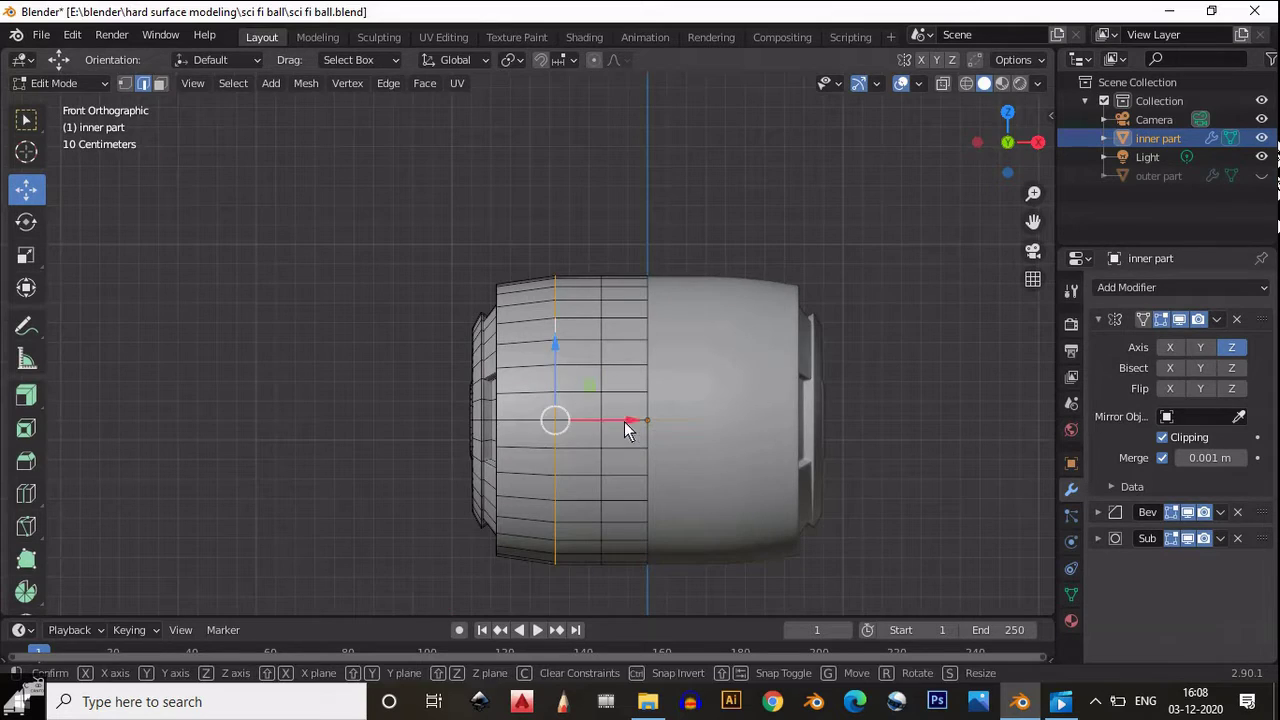
drag(624, 421, 574, 424)
key(ctrl+z)
key(ctrl+shift+z)
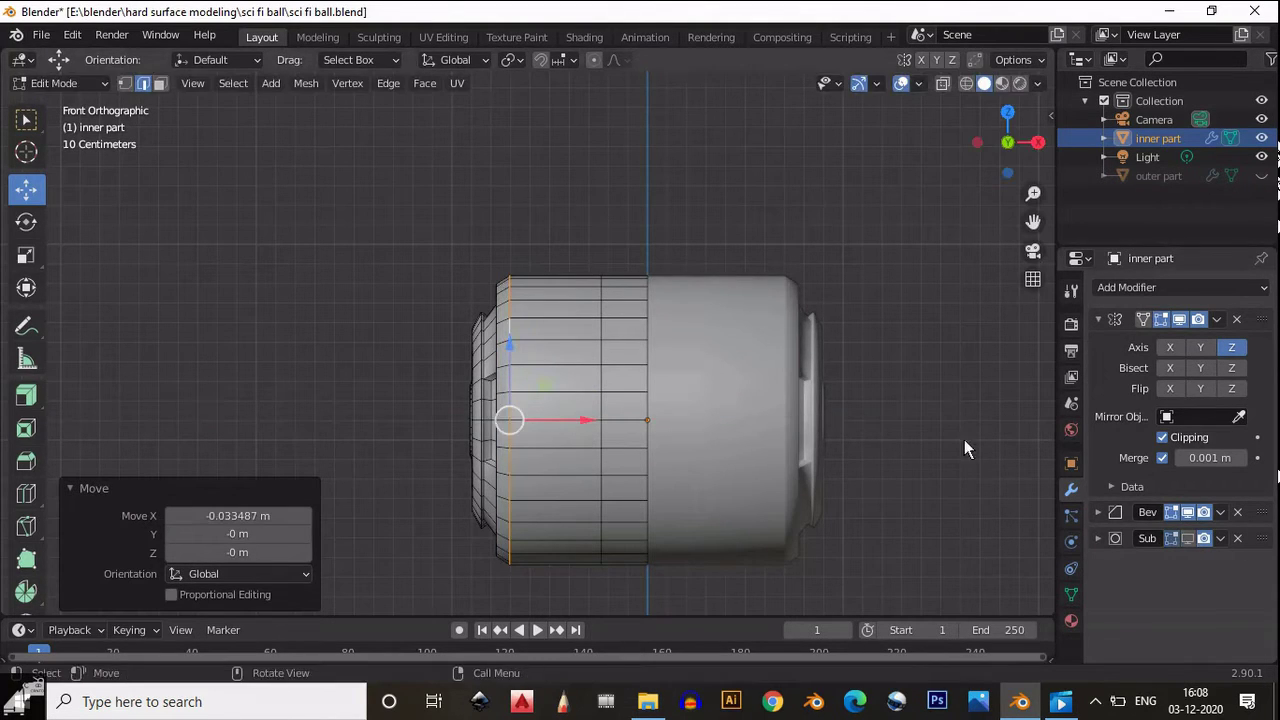
Return the inner part to object mode, show the outer part, and save the file
key(Tab)
middle_drag(699, 324, 618, 363)
key(Tab)
key(Tab)
click(1262, 175)
scroll(760, 242, down, 4)
key(ctrl+s)
key(alt+a)
middle_drag(712, 347, 734, 323)
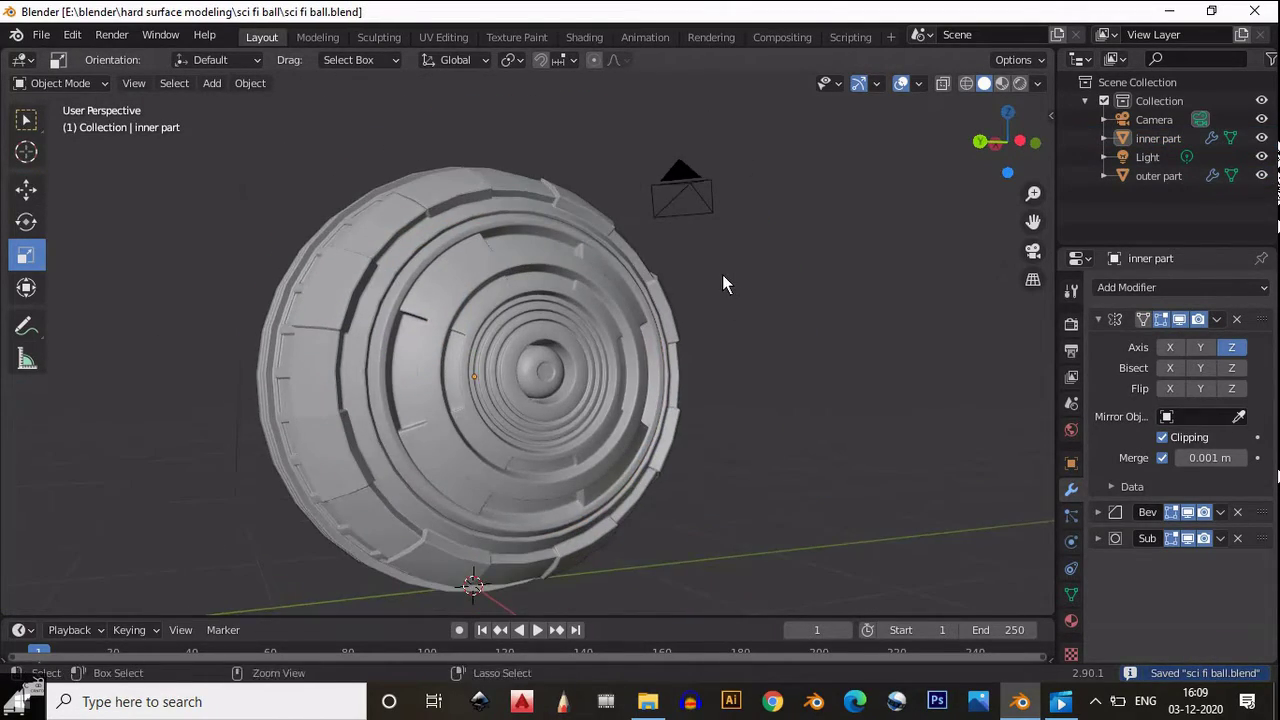
Select the inner part, switch to the UV Editing workspace, and hide the outer part
middle_drag(723, 280, 584, 274)
click(584, 274)
click(443, 37)
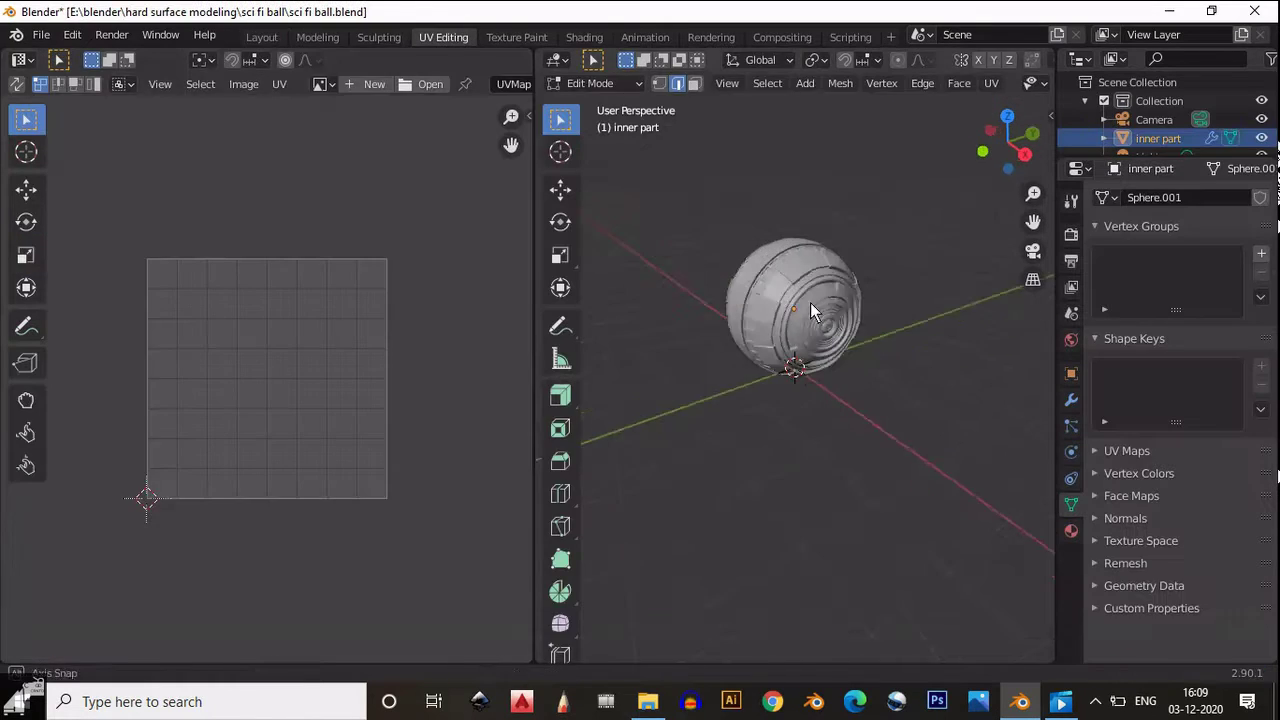
middle_drag(810, 302, 786, 365)
scroll(1160, 120, down, 2)
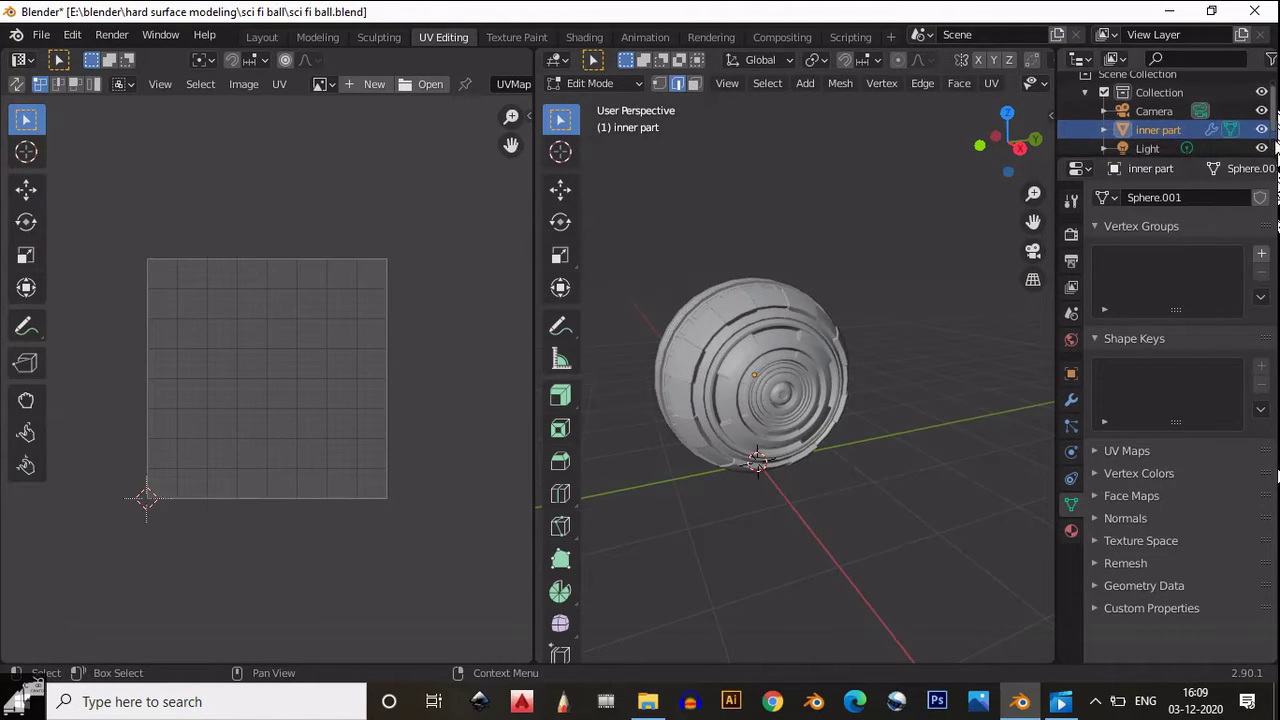
click(1262, 138)
middle_drag(870, 360, 826, 222)
Select all faces of the inner part's detailed end, growing the selection from a face loop near the rim
key(a)
key(alt+a)
key(3)
click(747, 350)
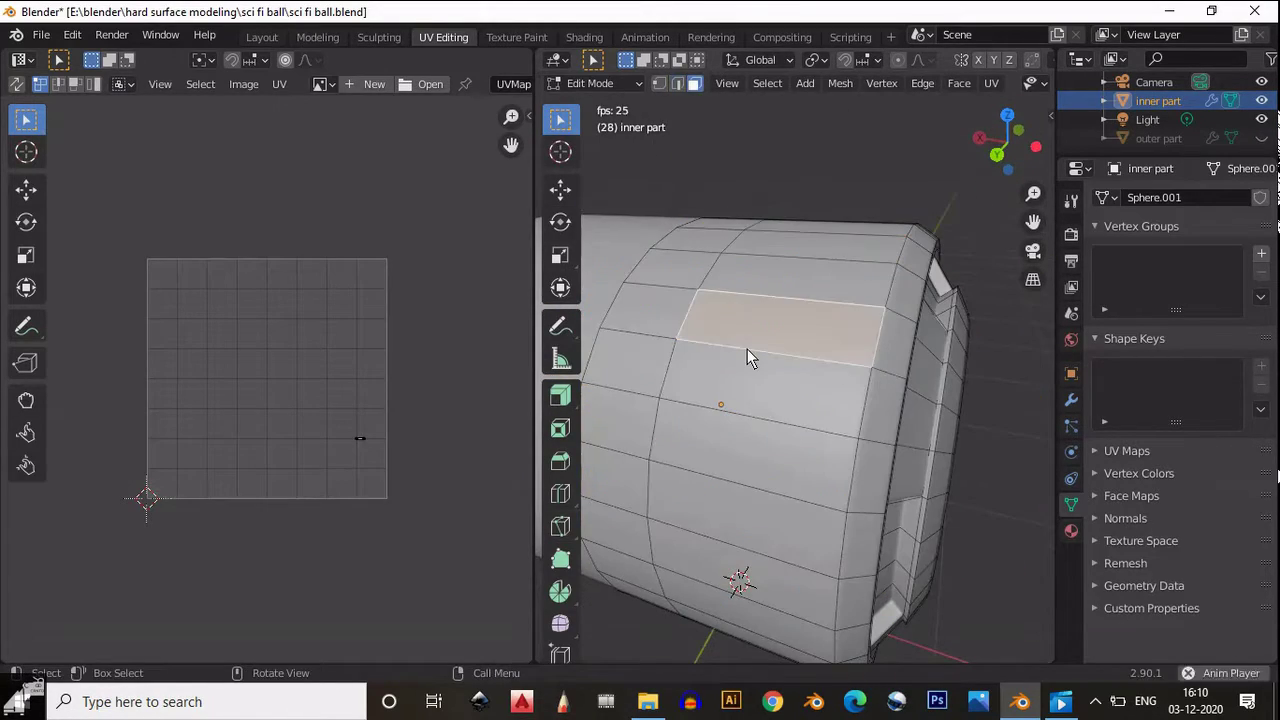
alt+click(747, 349)
middle_drag(643, 328, 941, 193)
key(ctrl+KP_Add)
key(ctrl+KP_Add)
key(ctrl+KP_Add)
Unwrap the inner part's selected end faces from the left orthographic view using Project from View (Bounds), and return to object mode
click(1008, 142)
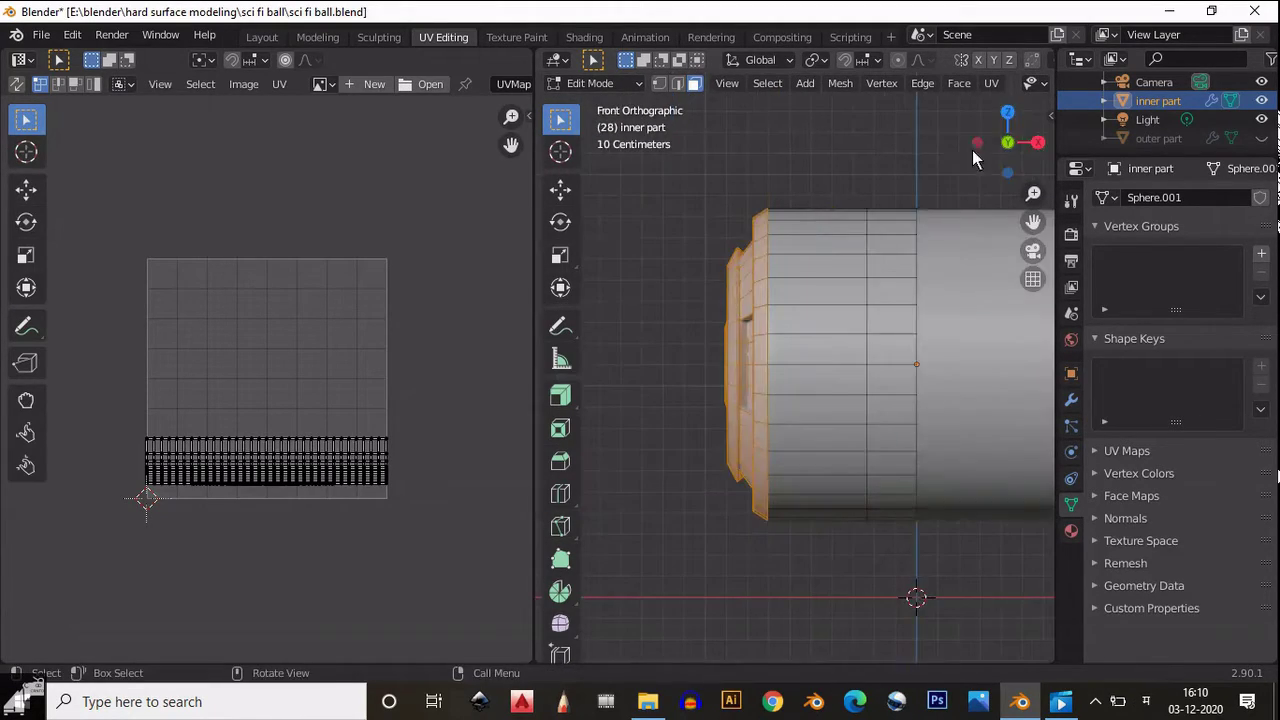
click(973, 148)
click(992, 87)
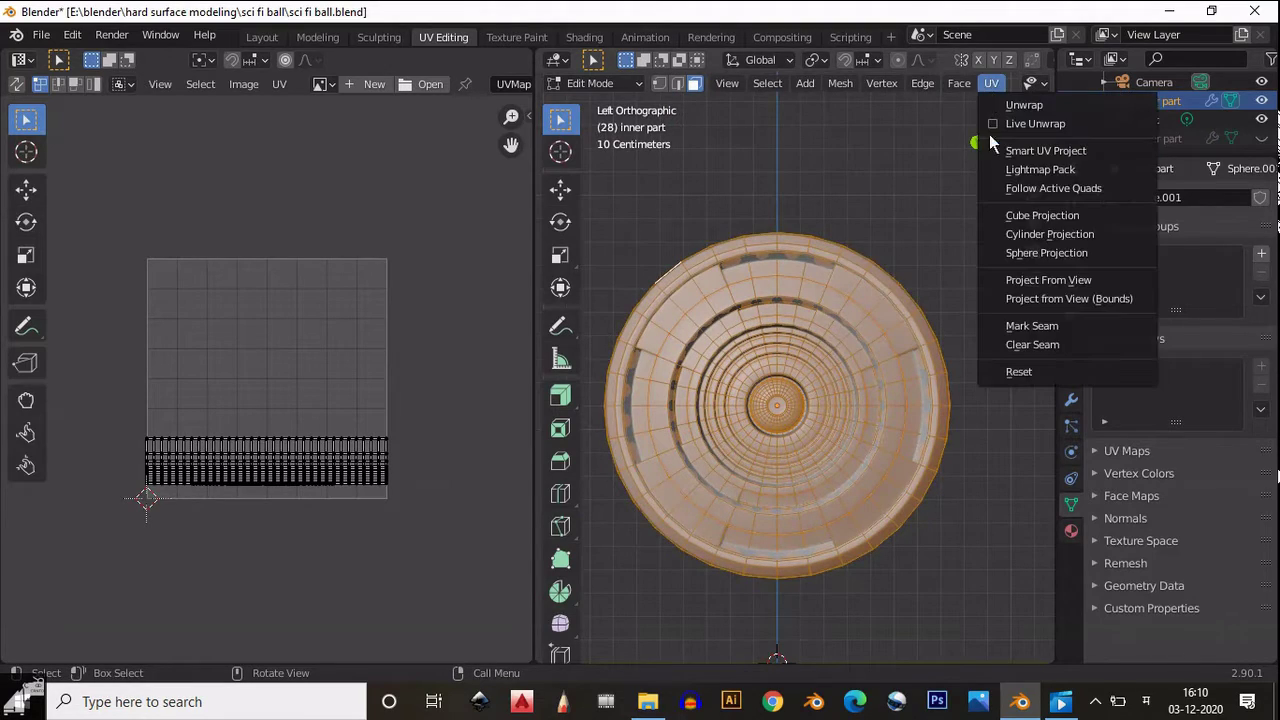
click(1057, 149)
click(979, 297)
middle_drag(688, 312, 801, 297)
key(Tab)
scroll(652, 459, up, 5)
scroll(801, 297, down, 3)
key(Tab)
key(Tab)
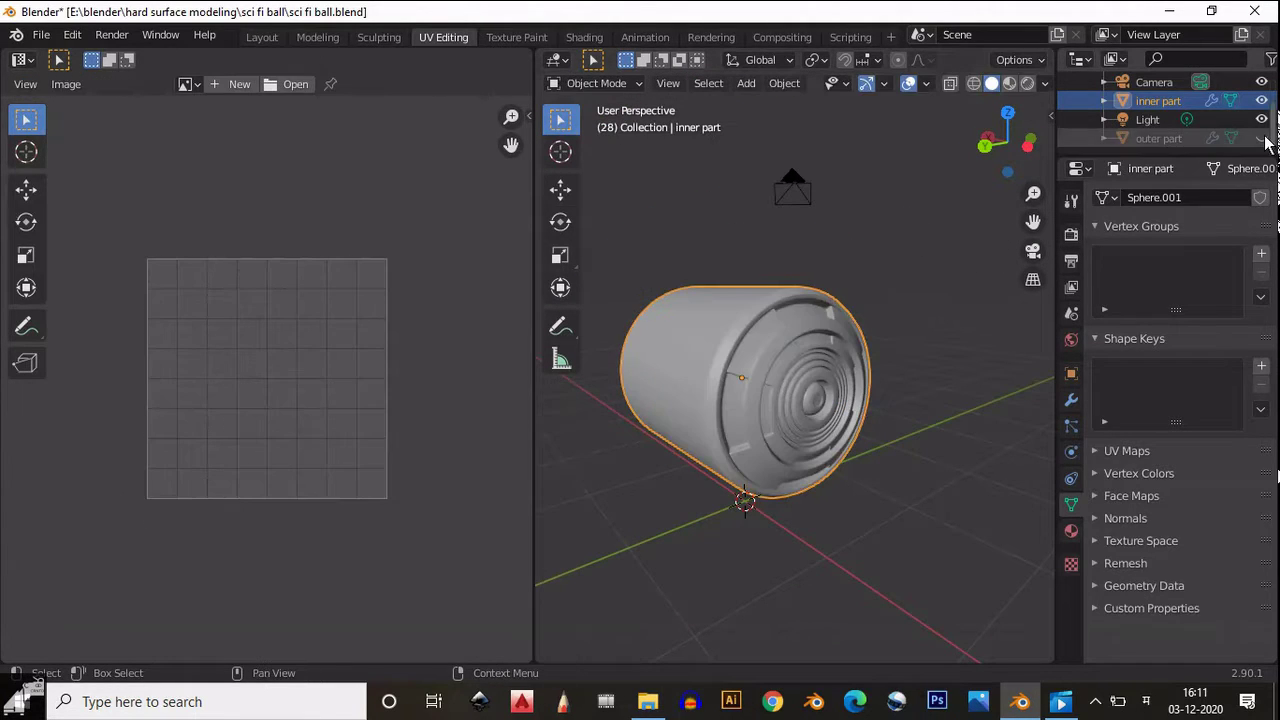
Show the outer part, hide the inner part, and select the outer part's entire mesh
click(1262, 138)
click(820, 279)
key(Tab)
key(a)
key(Tab)
Rotate the outer part a quarter turn in the back orthographic view so its bands run horizontally
key(ctrl+KP_1)
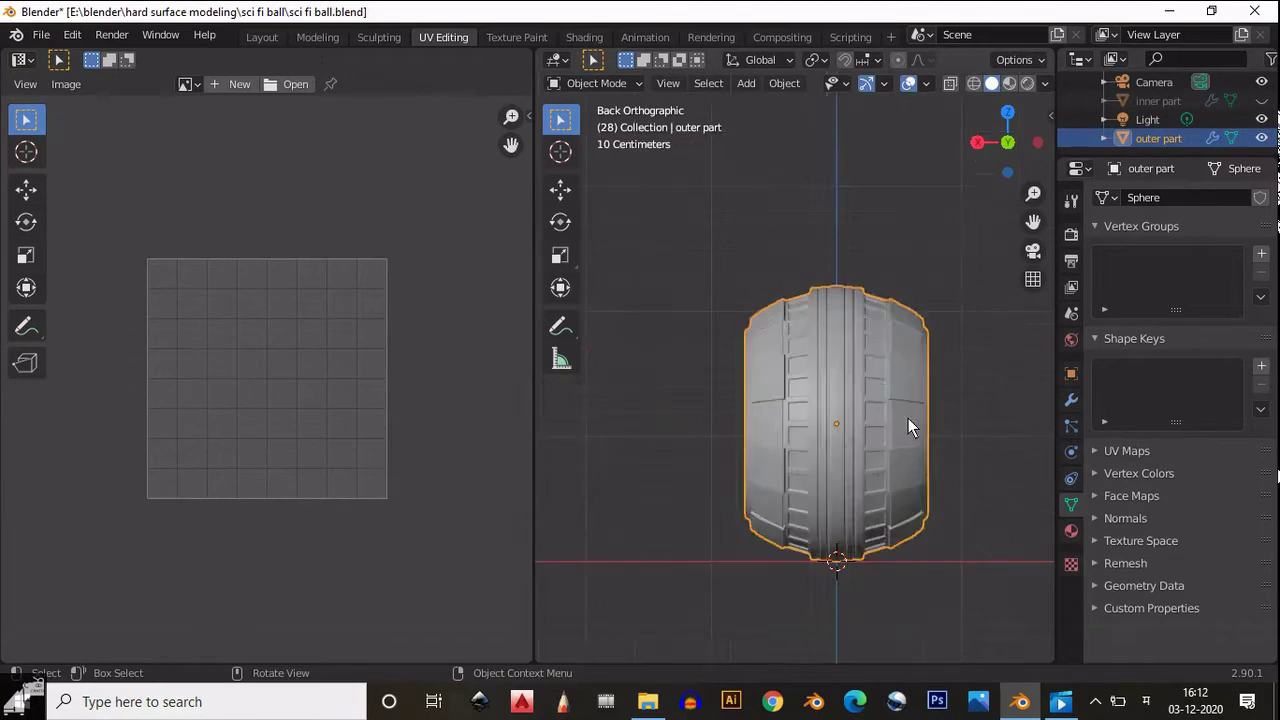
key(r)
click(943, 369)
key(Tab)
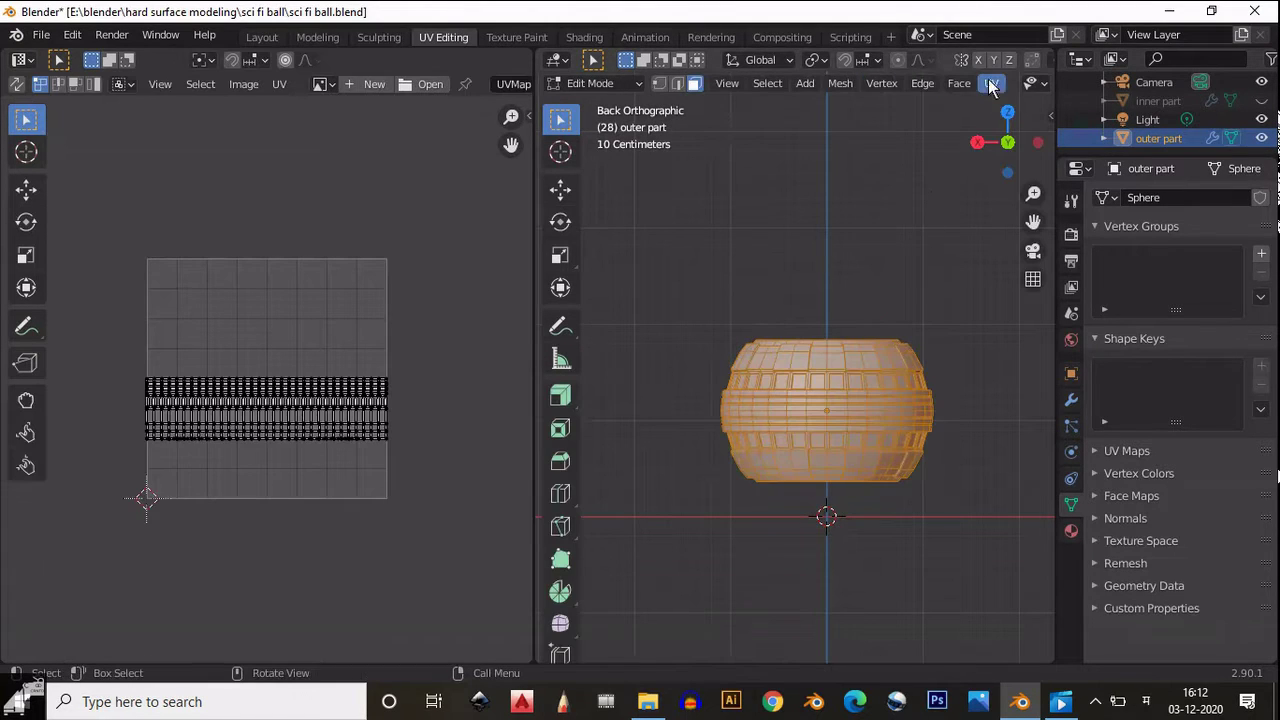
Unwrap the outer part's entire mesh with Cylinder Projection and return to object mode
key(u)
click(1000, 230)
scroll(1000, 230, up, 3)
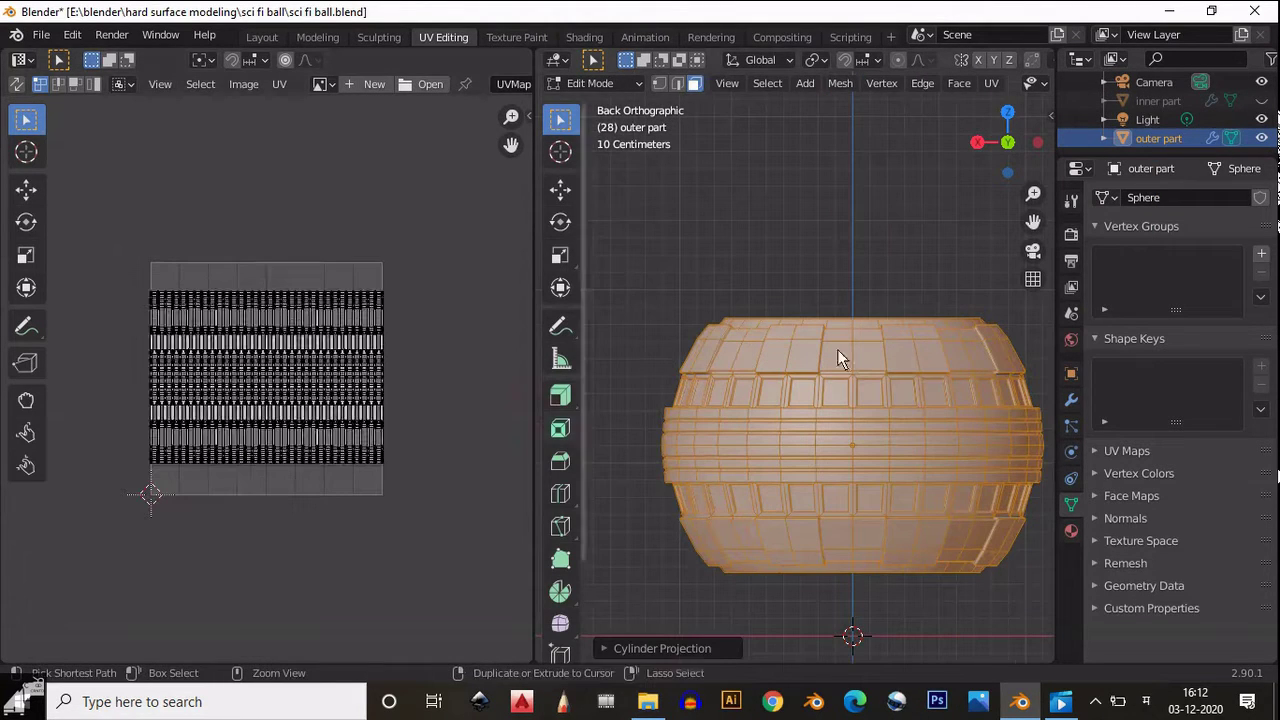
scroll(811, 298, down, 3)
key(Tab)
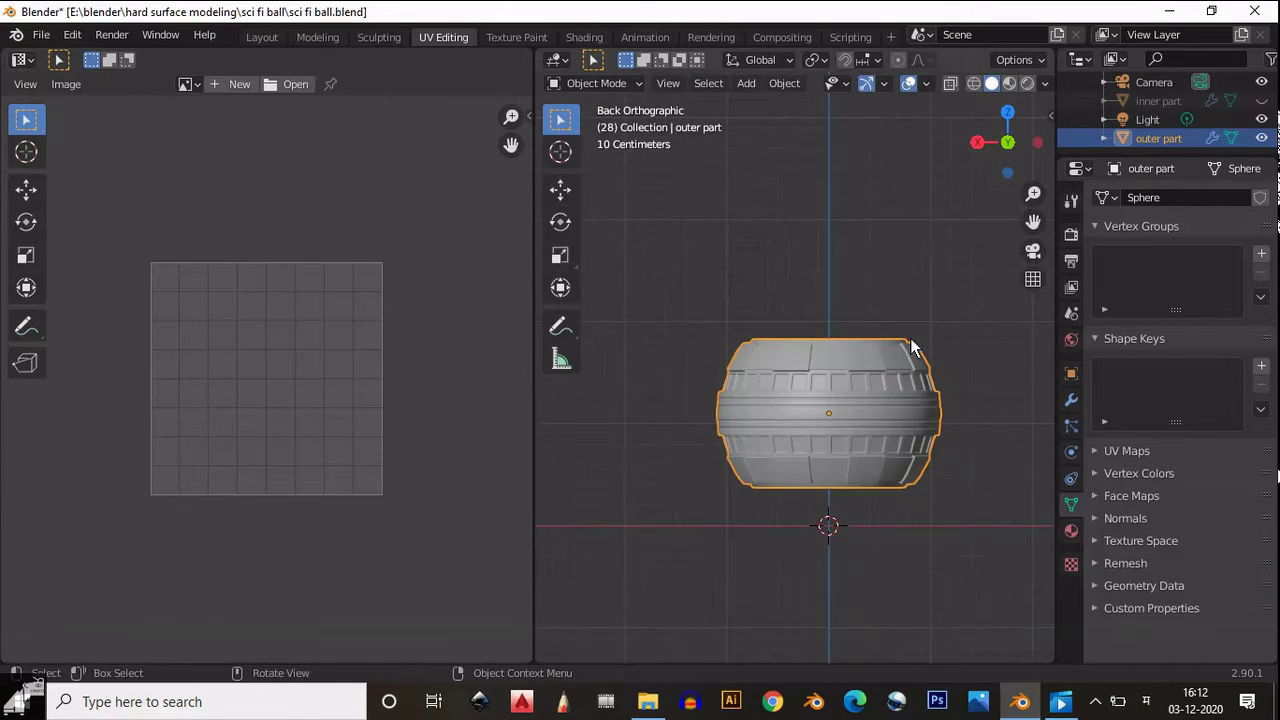
Rotate the outer part a quarter turn so its bands run vertically again, unhide the inner part, and deselect everything
key(r)
click(903, 509)
middle_drag(860, 237, 608, 363)
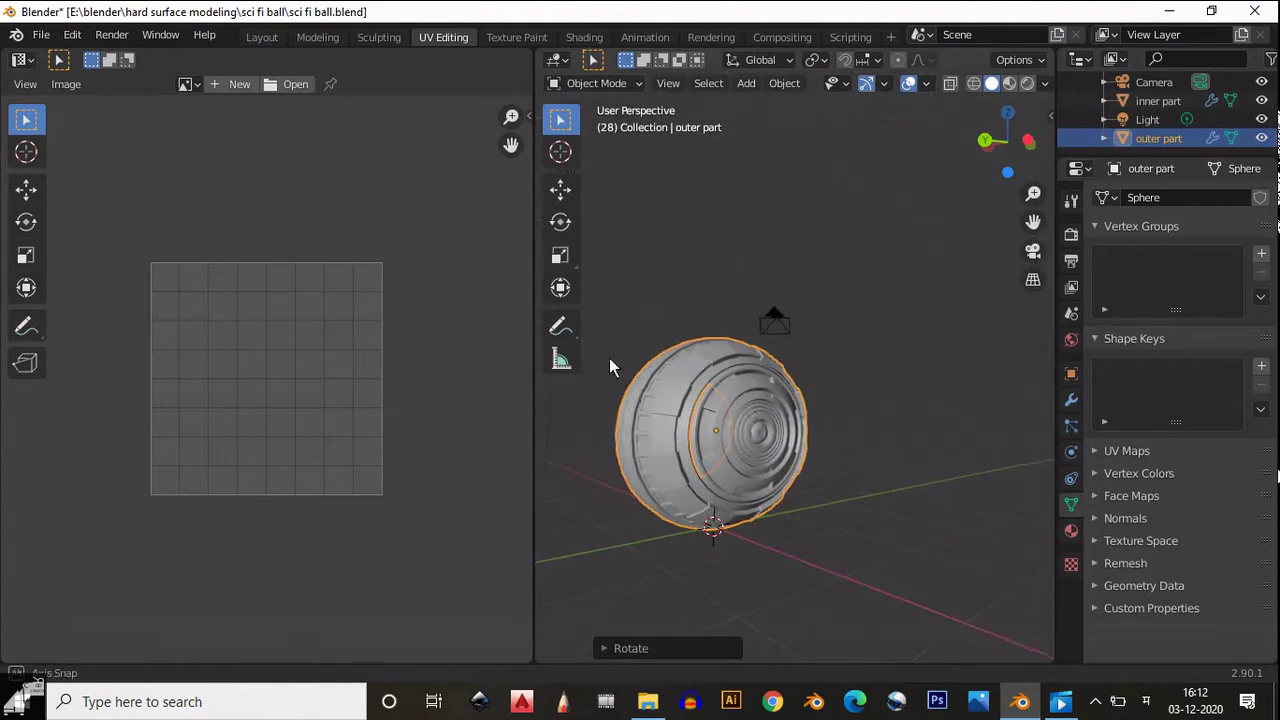
key(alt+h)
click(691, 378)
click(648, 420)
middle_drag(648, 420, 933, 344)
click(933, 344)
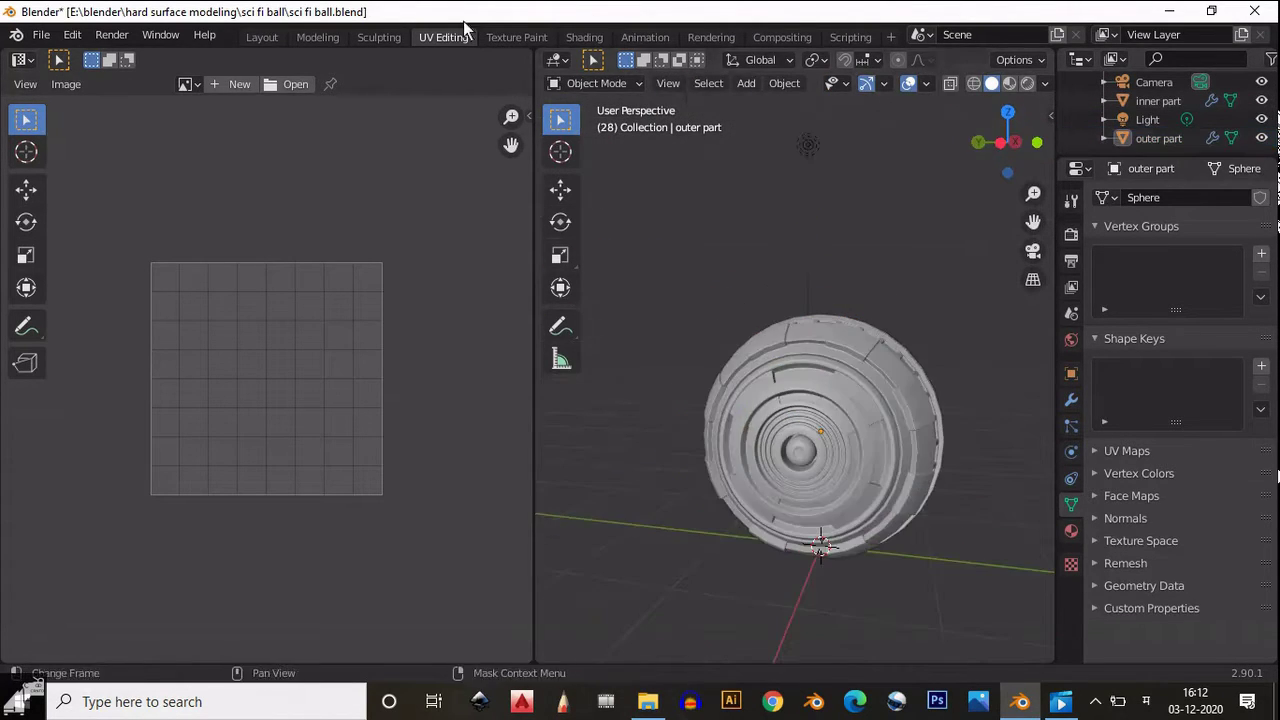
Switch to the Shading workspace, save the file, and select the outer part
click(585, 40)
scroll(654, 198, up, 5)
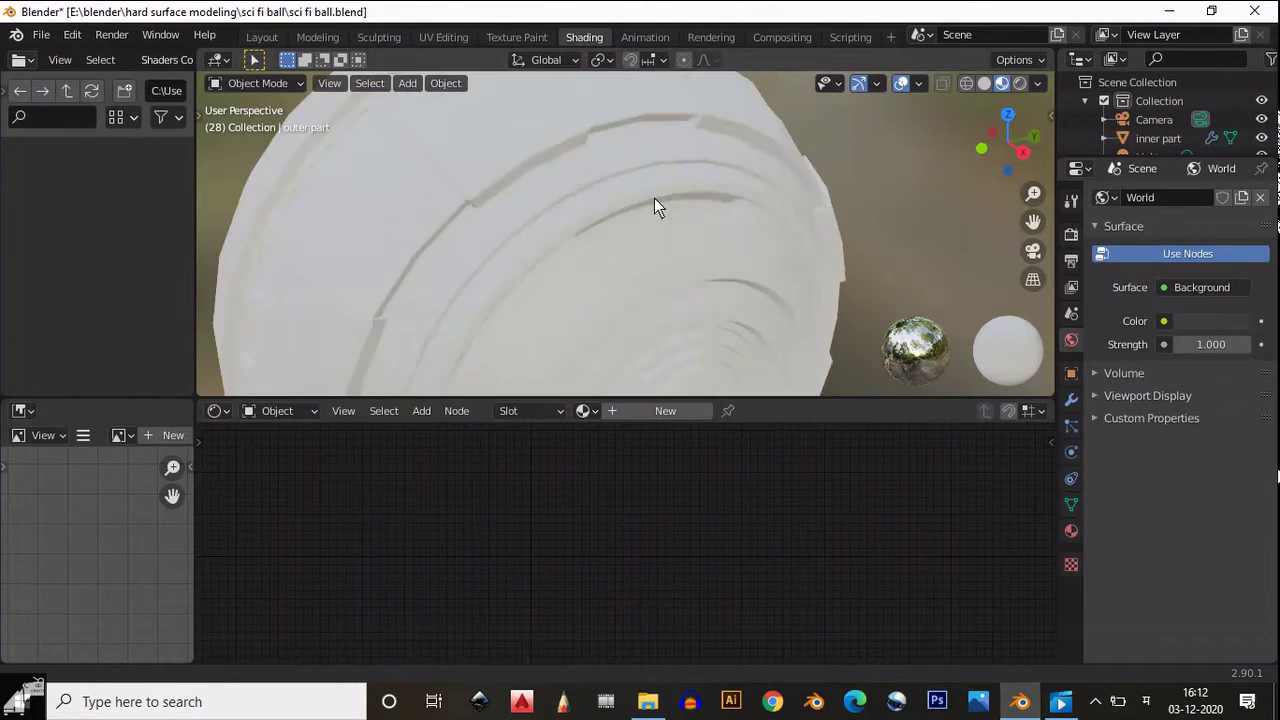
scroll(687, 239, down, 4)
key(ctrl+s)
scroll(694, 220, up, 1)
click(579, 236)
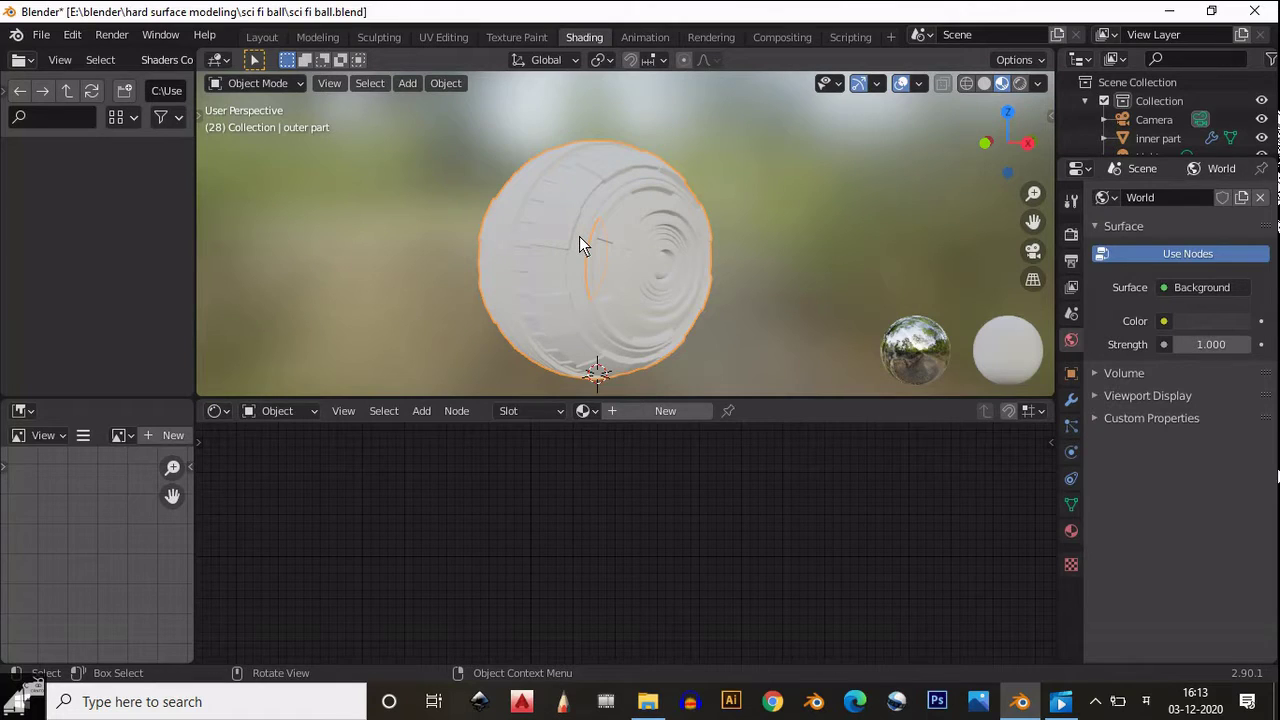
Create a new material on the outer part and rename it "outer metal"
click(665, 411)
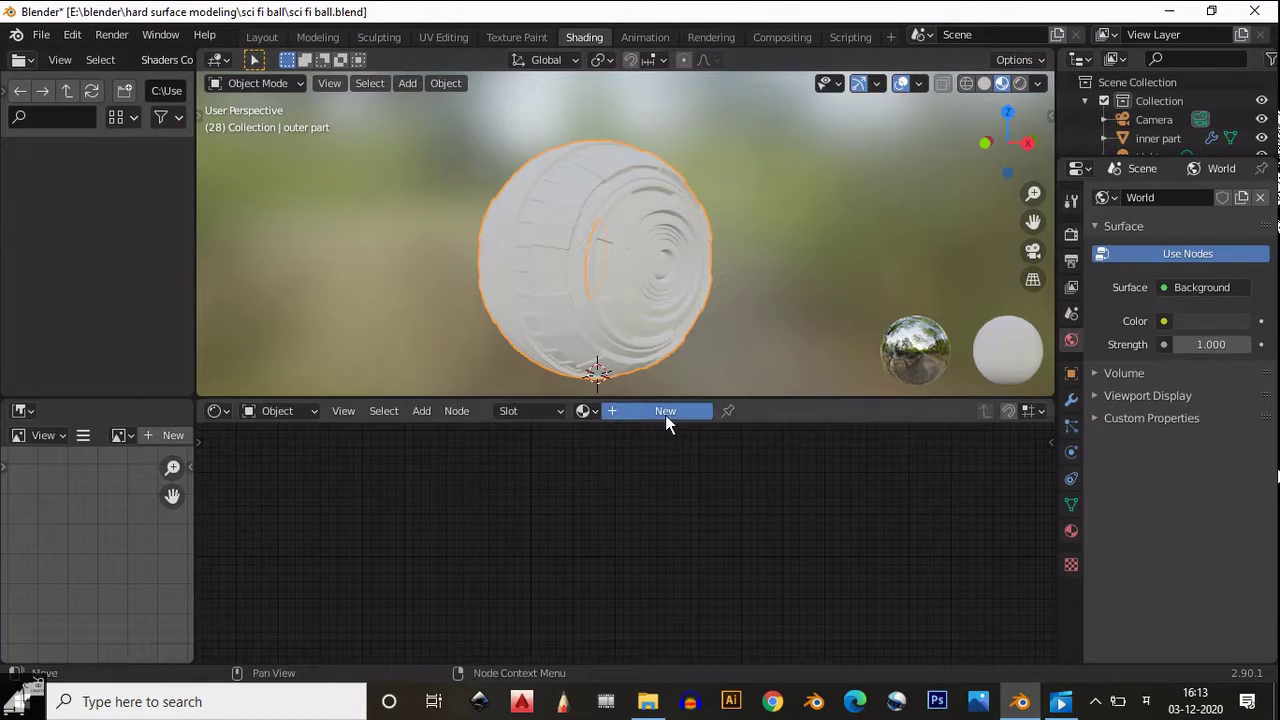
click(1071, 531)
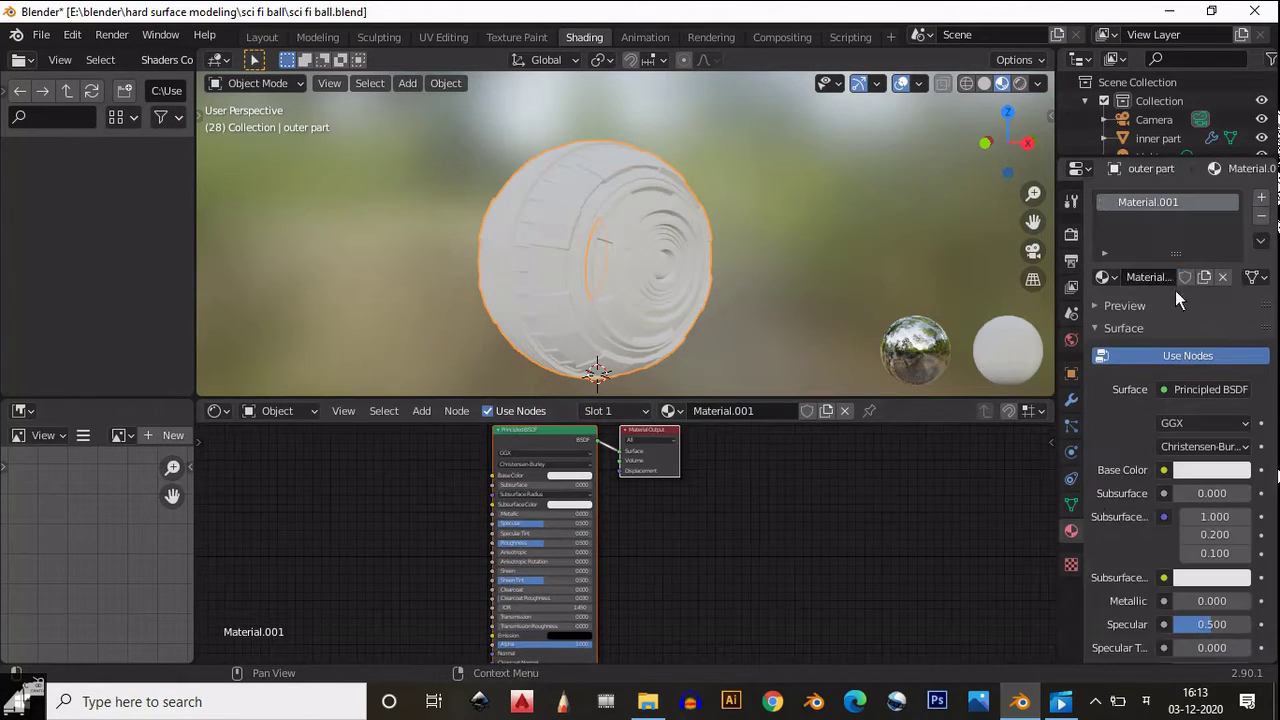
double_click(1175, 278)
text(c)
key(BackSpace)
text(ter metal)
key(Return)
scroll(729, 600, up, 3)
Darken the outer metal's base color to a mid grey and set its Specular to 0.50
click(550, 451)
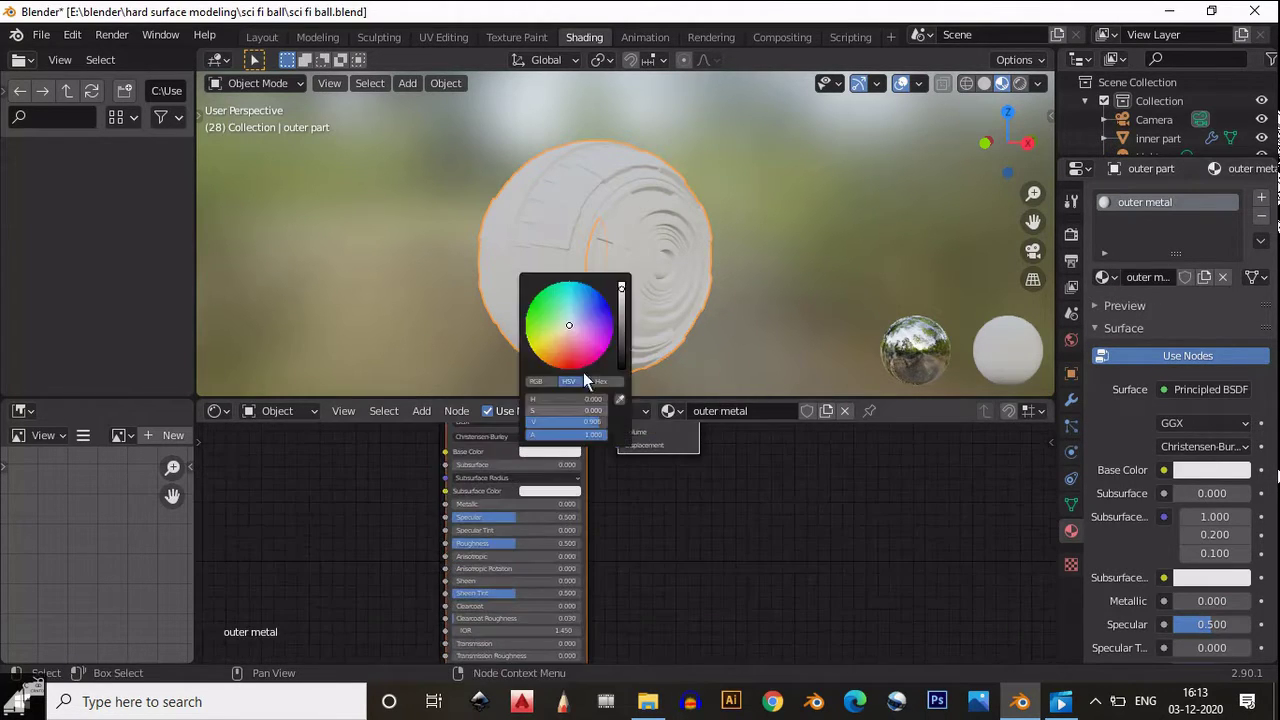
drag(575, 422, 530, 424)
drag(505, 517, 474, 517)
scroll(621, 544, up, 3)
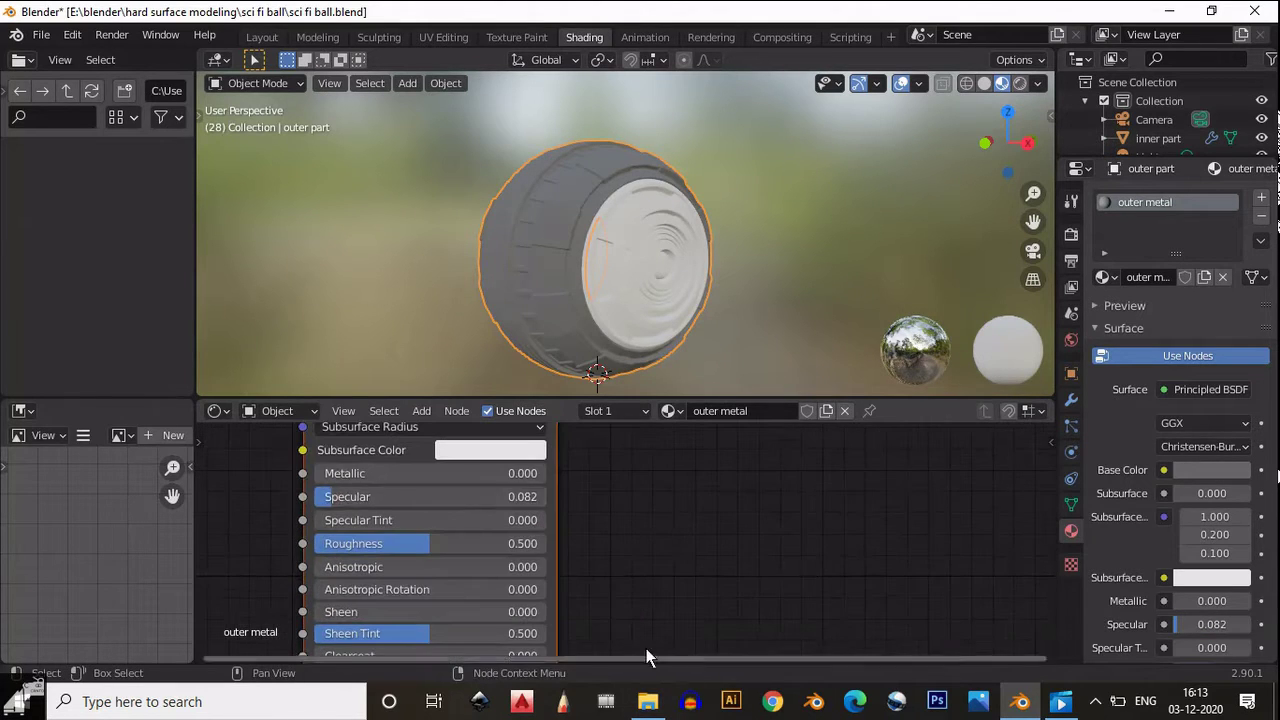
double_click(392, 497)
text(0.50)
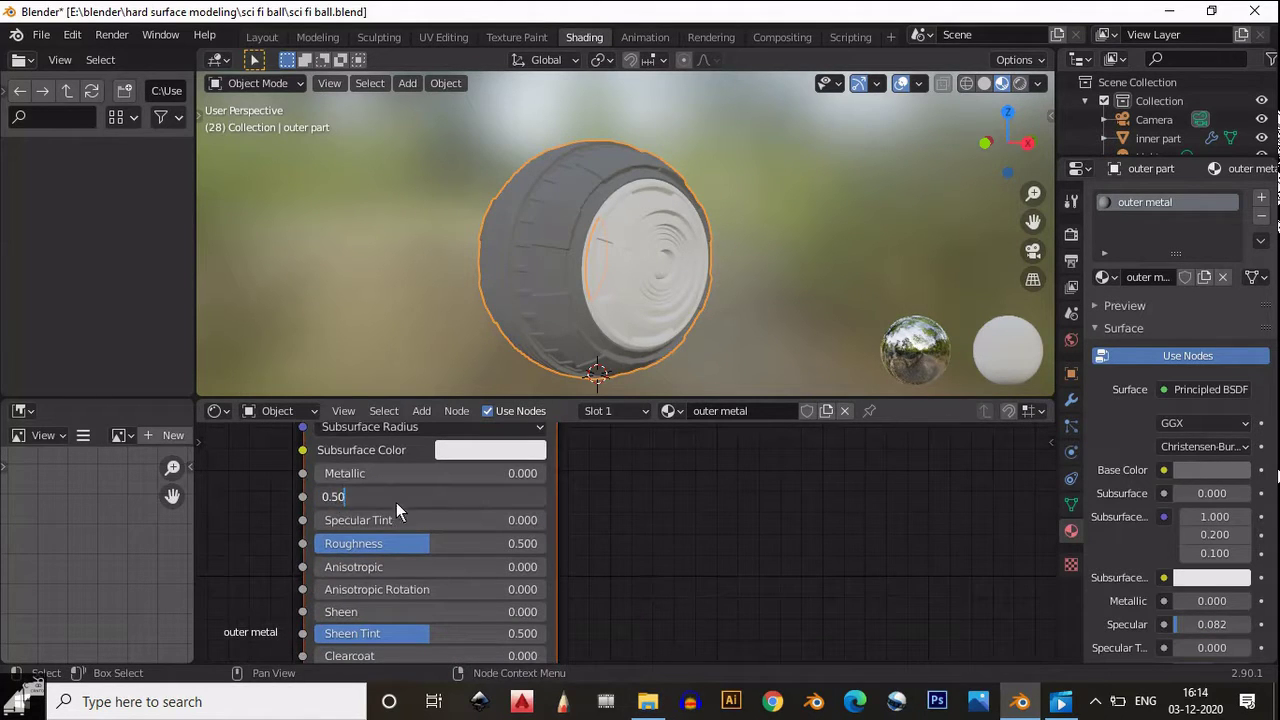
key(Return)
Set the outer metal's Metallic to 0.6 and its Roughness to 0.4
drag(419, 463, 499, 462)
ctrl+scroll(421, 500, down, 2)
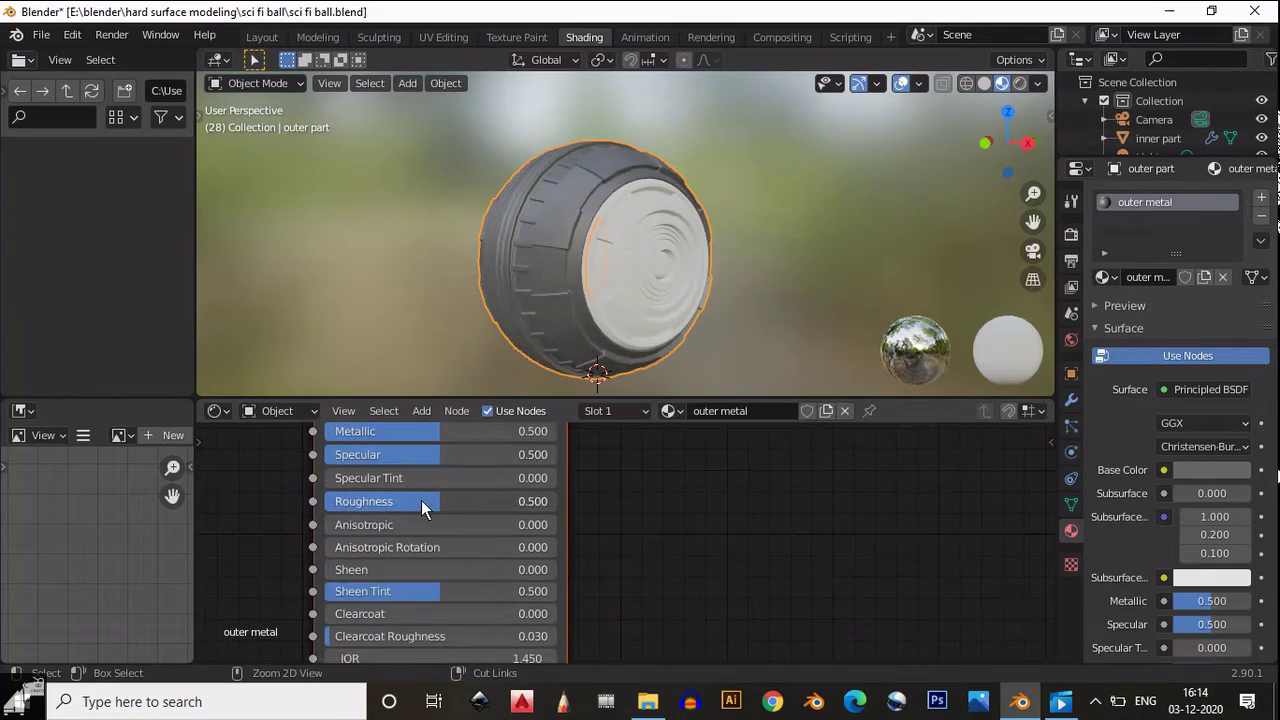
ctrl+scroll(421, 500, up, 4)
scroll(708, 283, up, 5)
scroll(755, 551, down, 3)
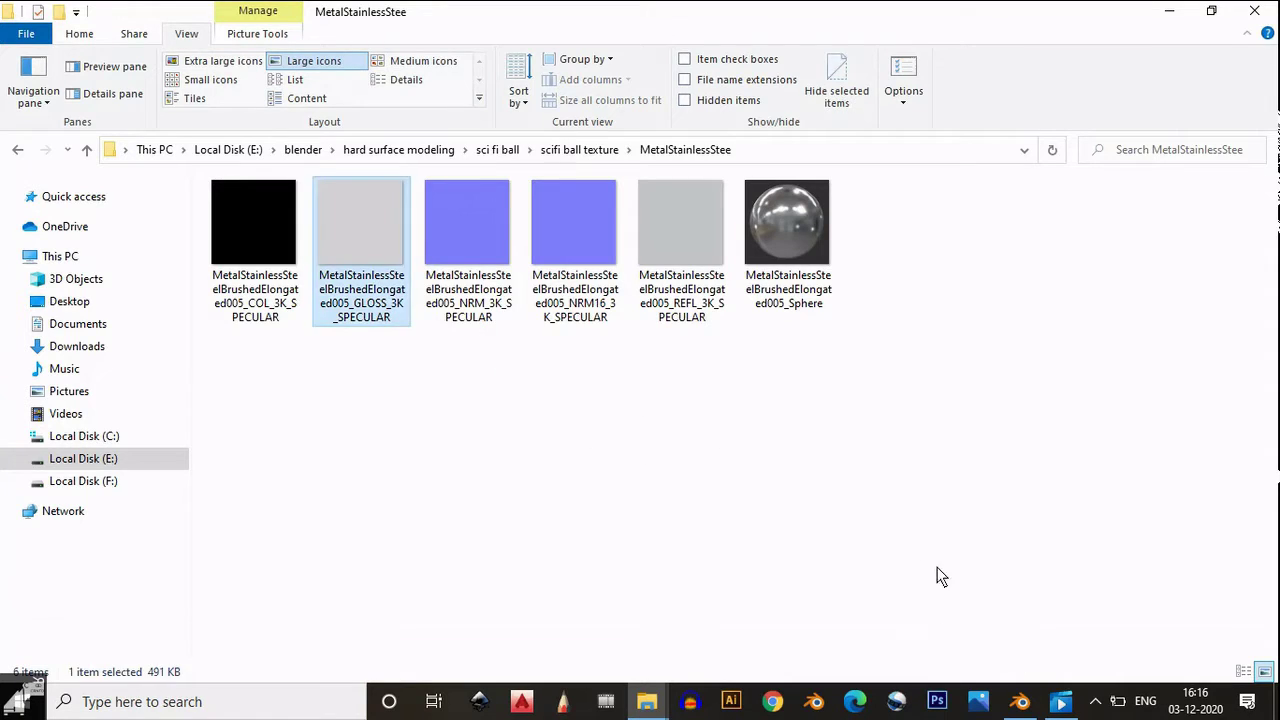
Bring MetalStainlessSteelBrushedElongated005_GLOSS_3K_SPECULAR into the outer metal material as an image texture feeding the Base Color
drag(361, 240, 743, 450)
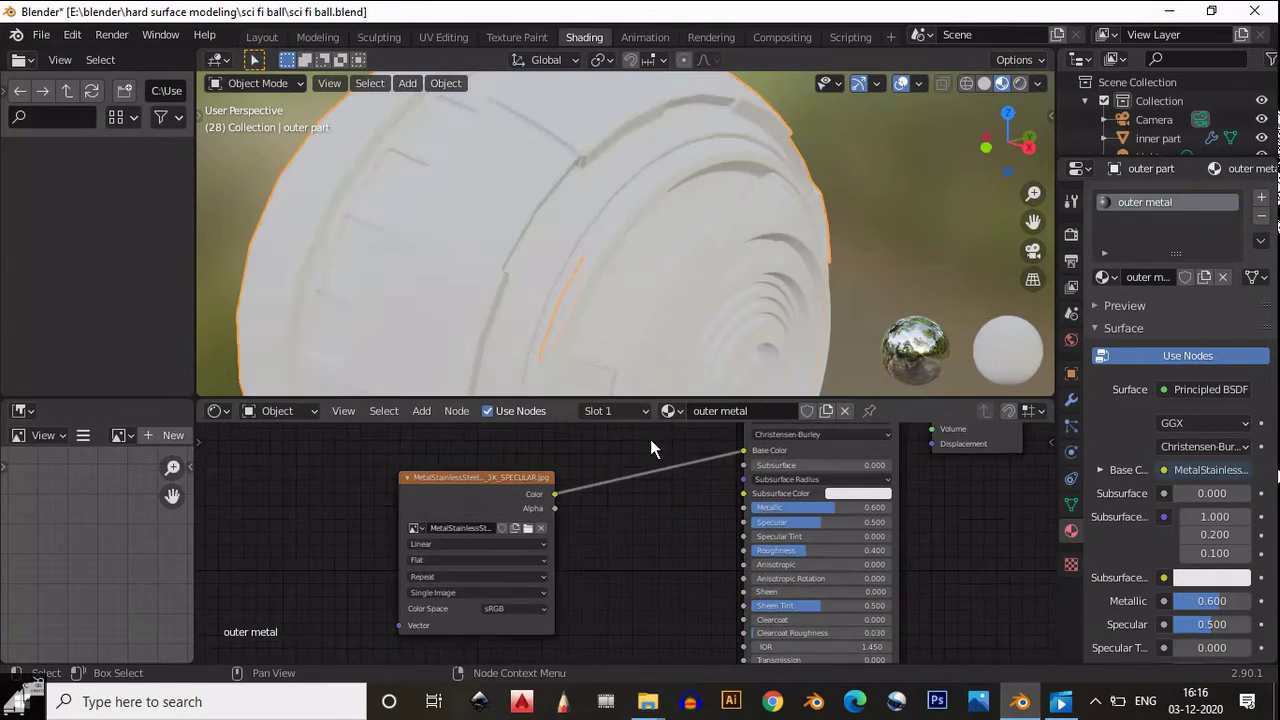
scroll(462, 483, down, 2)
drag(462, 483, 377, 483)
scroll(520, 255, up, 3)
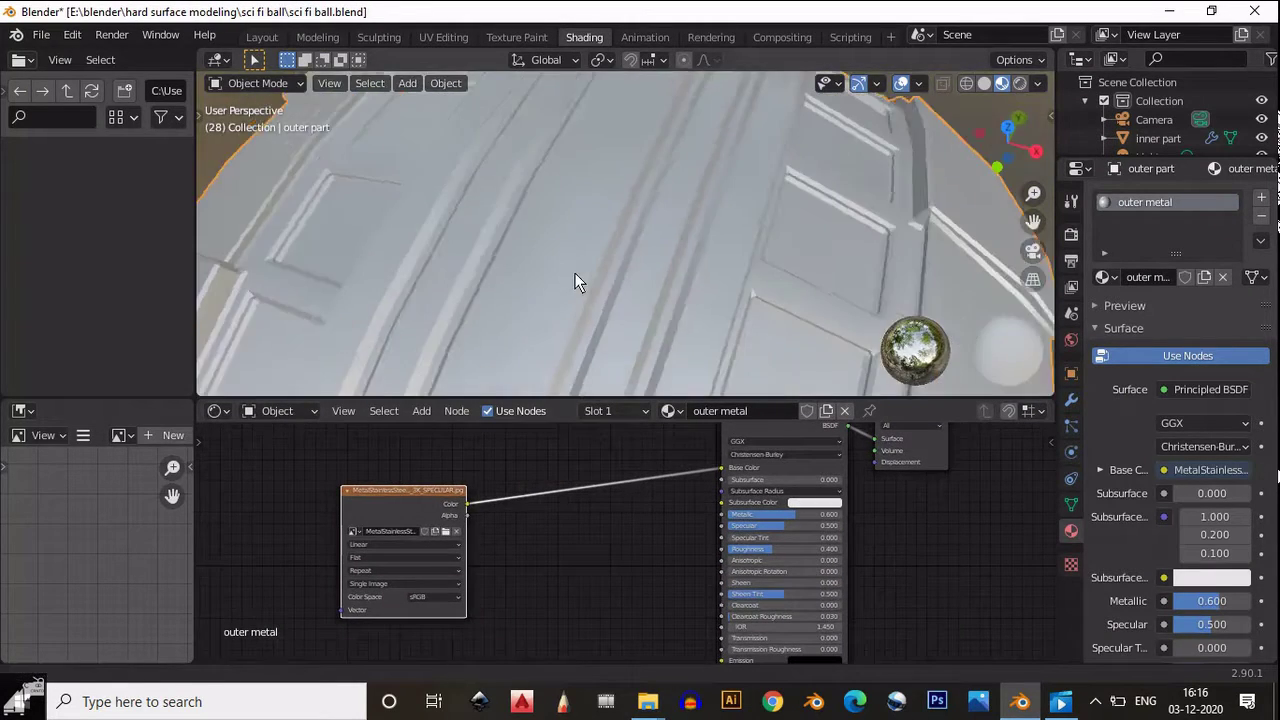
middle_drag(580, 277, 571, 222)
scroll(595, 439, up, 1)
Add a Bump node, feed its Height from the gloss texture's Color, and connect its output to the Principled BSDF's Normal
key(shift+a)
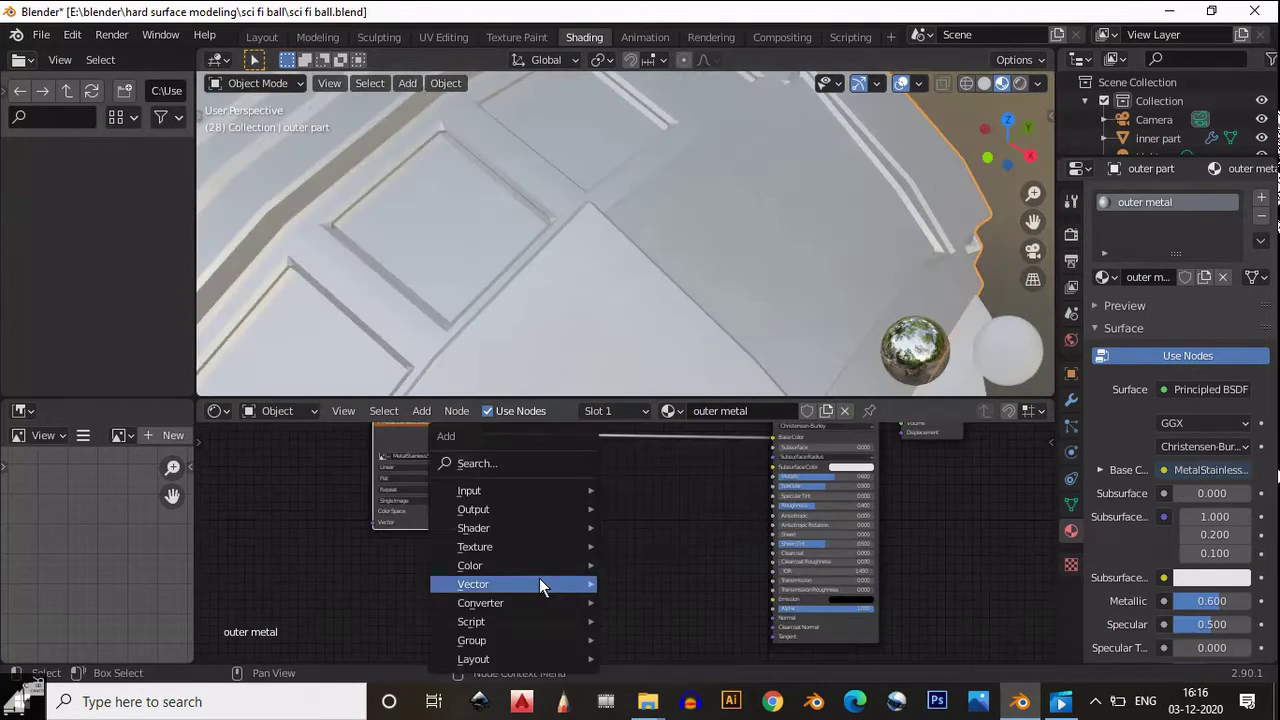
mouse_move(610, 574)
click(639, 418)
click(590, 508)
drag(478, 432, 634, 567)
drag(694, 524, 773, 617)
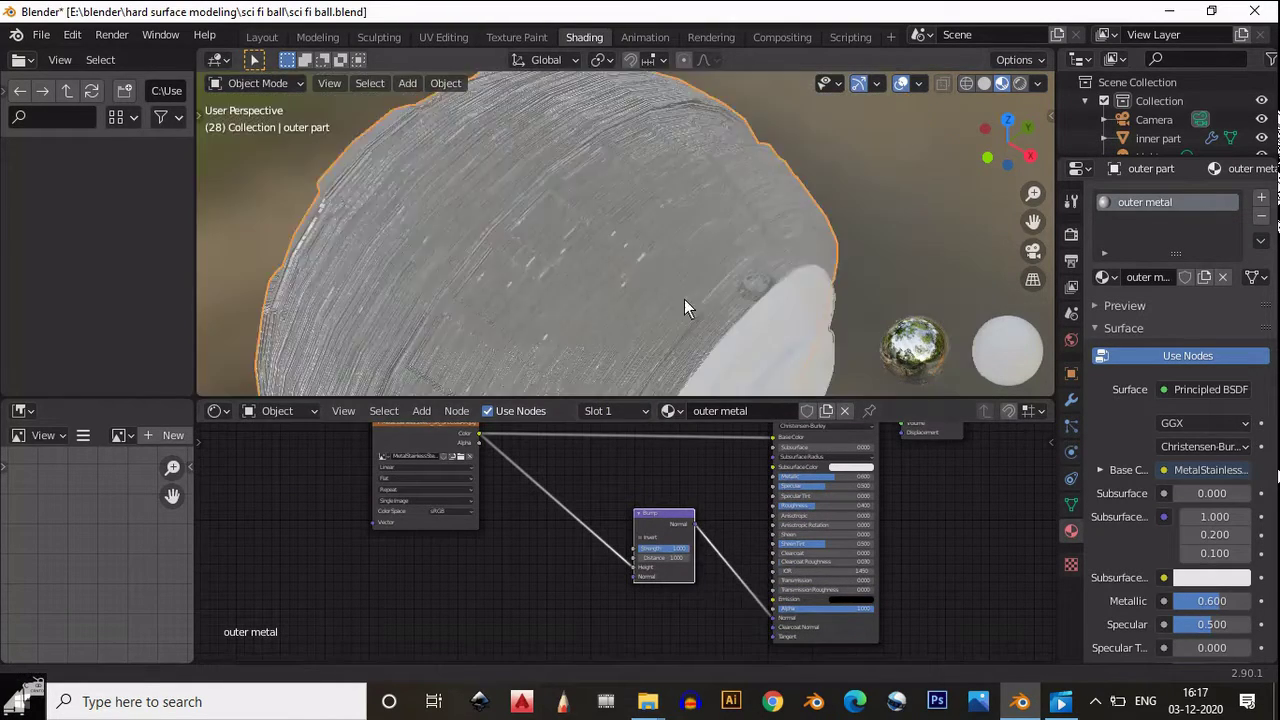
Set the Bump node's Strength to 0.005
scroll(720, 565, up, 2)
drag(720, 565, 634, 566)
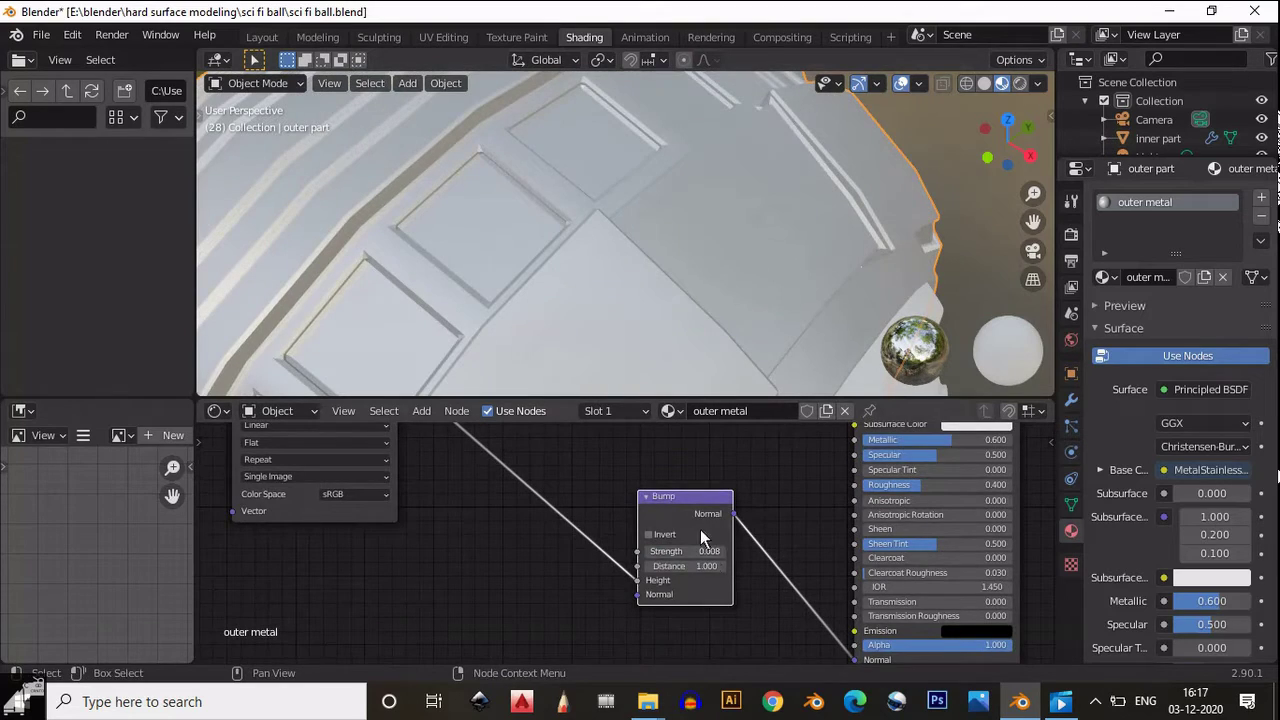
click(668, 562)
text(0.005)
key(Return)
scroll(644, 274, down, 4)
scroll(642, 231, up, 6)
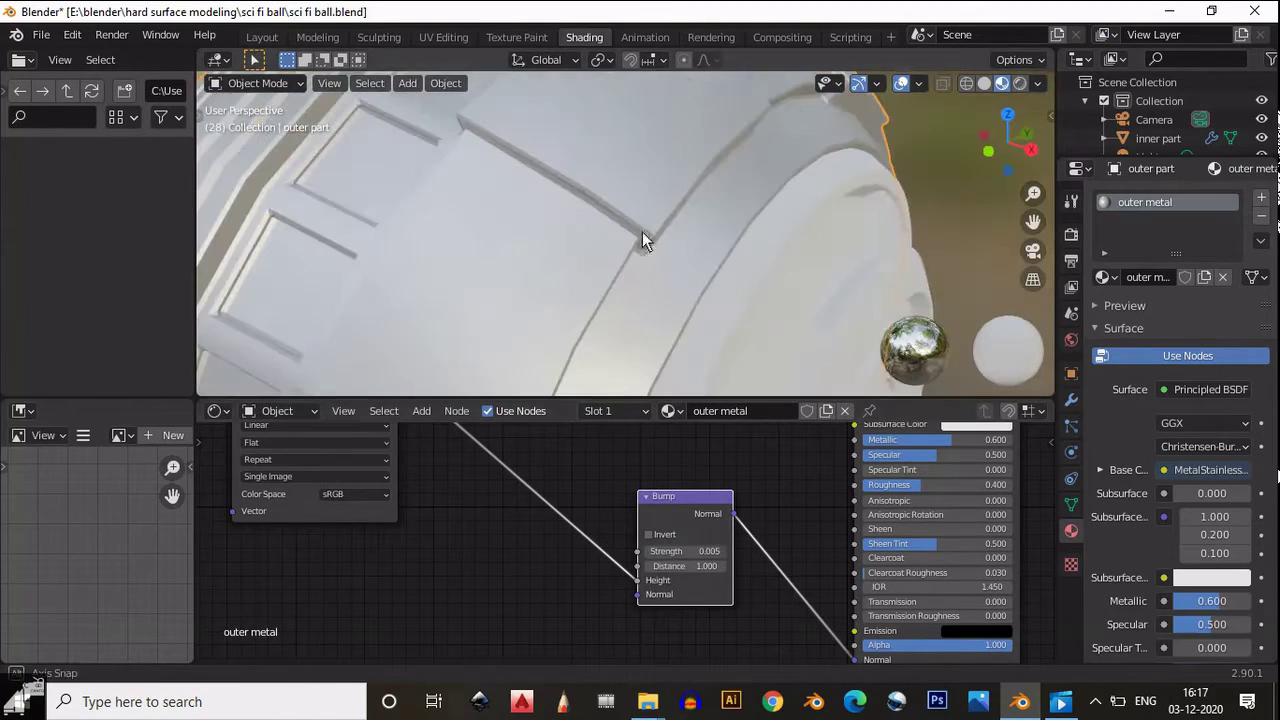
scroll(642, 517, down, 1)
Bring MetalStainlessSteelBrushedElongated005_NRM_3K_SPECULAR from the texture folder into Blender's outer metal node tree
mouse_move(648, 702)
click(586, 637)
click(472, 230)
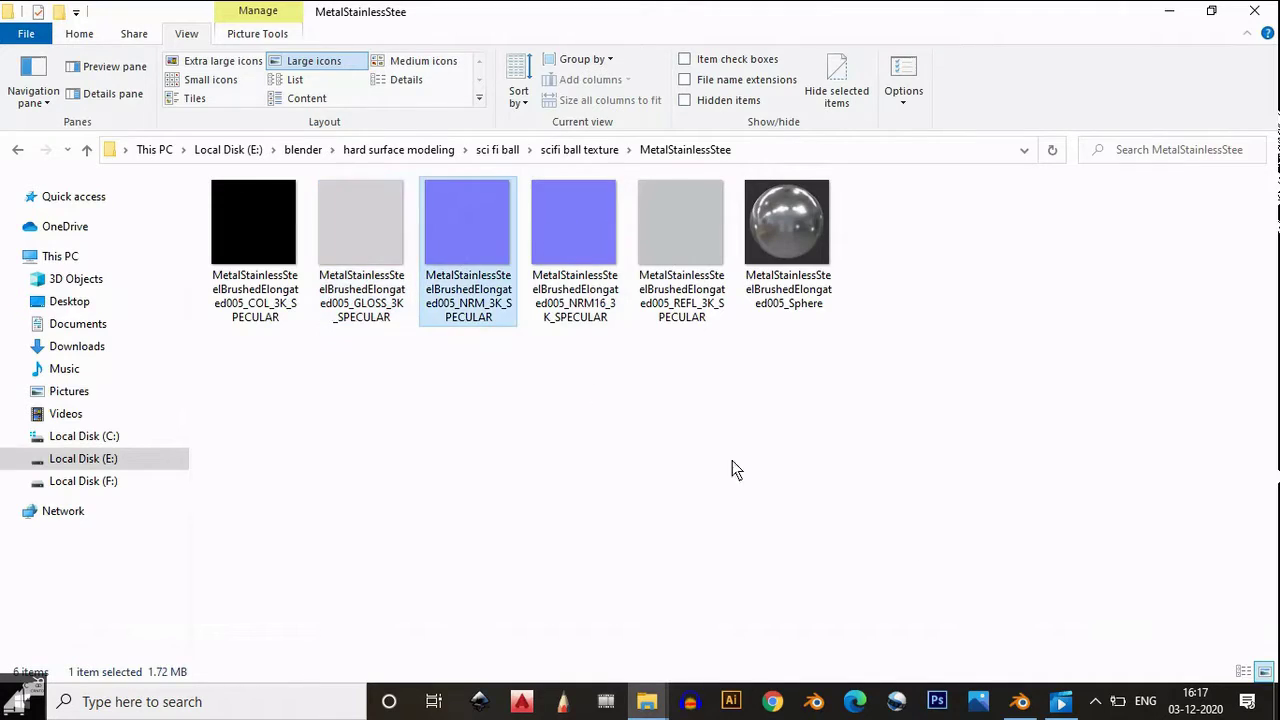
click(1020, 702)
drag(888, 600, 510, 629)
Insert a Normal Map node between the NRM texture's Color and the Bump node's Normal input
key(shift+a)
mouse_move(306, 563)
click(470, 483)
click(509, 548)
drag(599, 568, 702, 548)
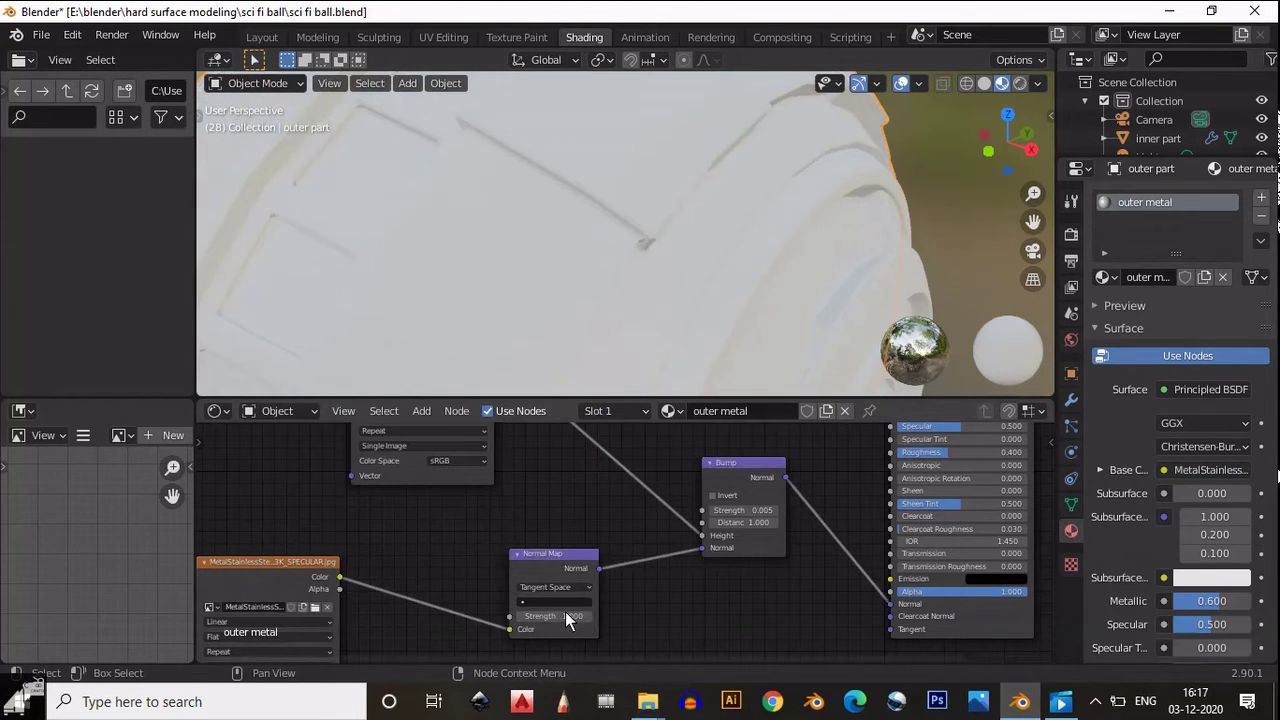
scroll(570, 281, down, 3)
middle_drag(570, 281, 552, 226)
scroll(552, 226, up, 4)
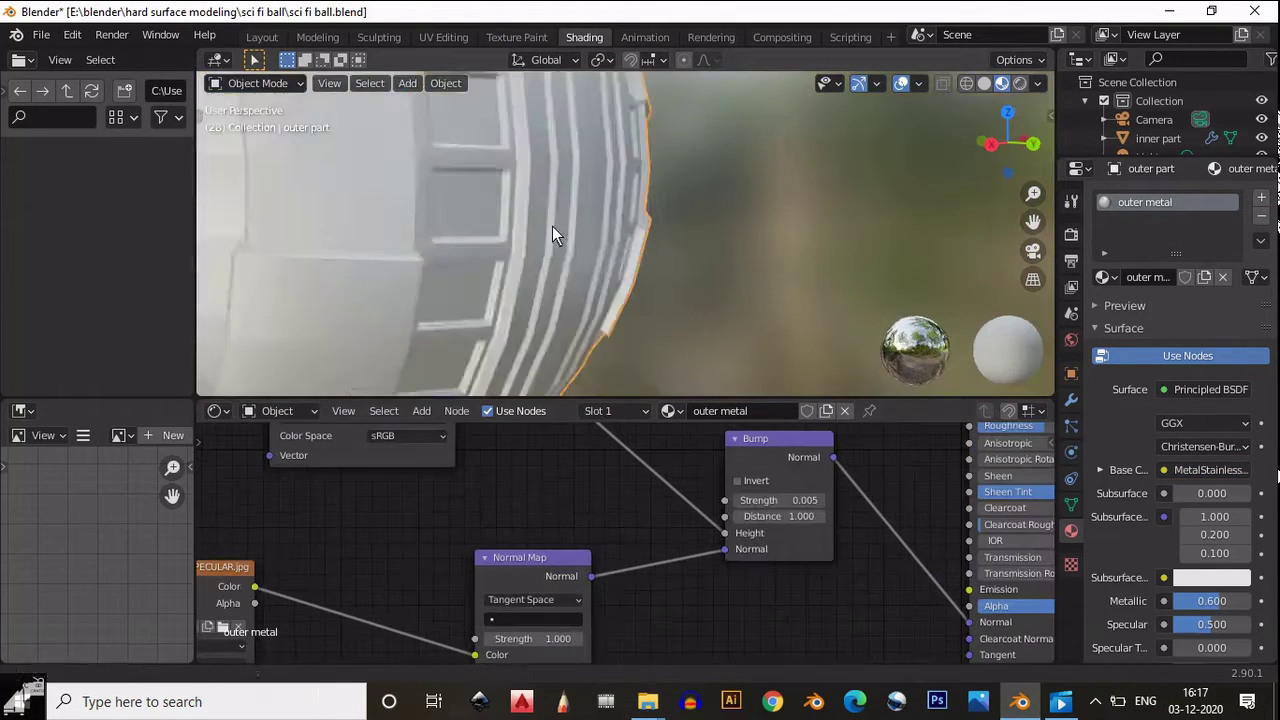
Remove the modifier below the Bevel from the outer part and collapse the Bevel settings
click(1071, 399)
click(1237, 480)
scroll(597, 210, down, 4)
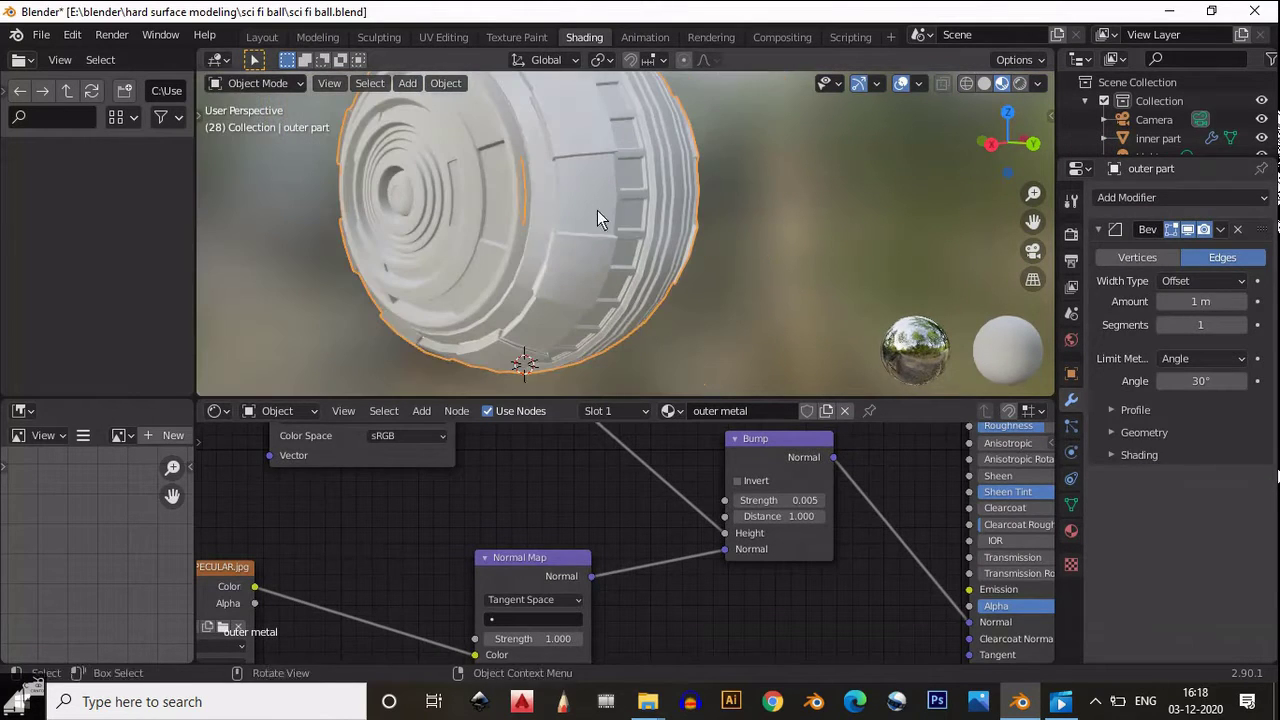
click(1098, 229)
Inspect the Mirror and Bevel modifier settings of the inner part
click(1158, 138)
click(1098, 229)
click(1098, 255)
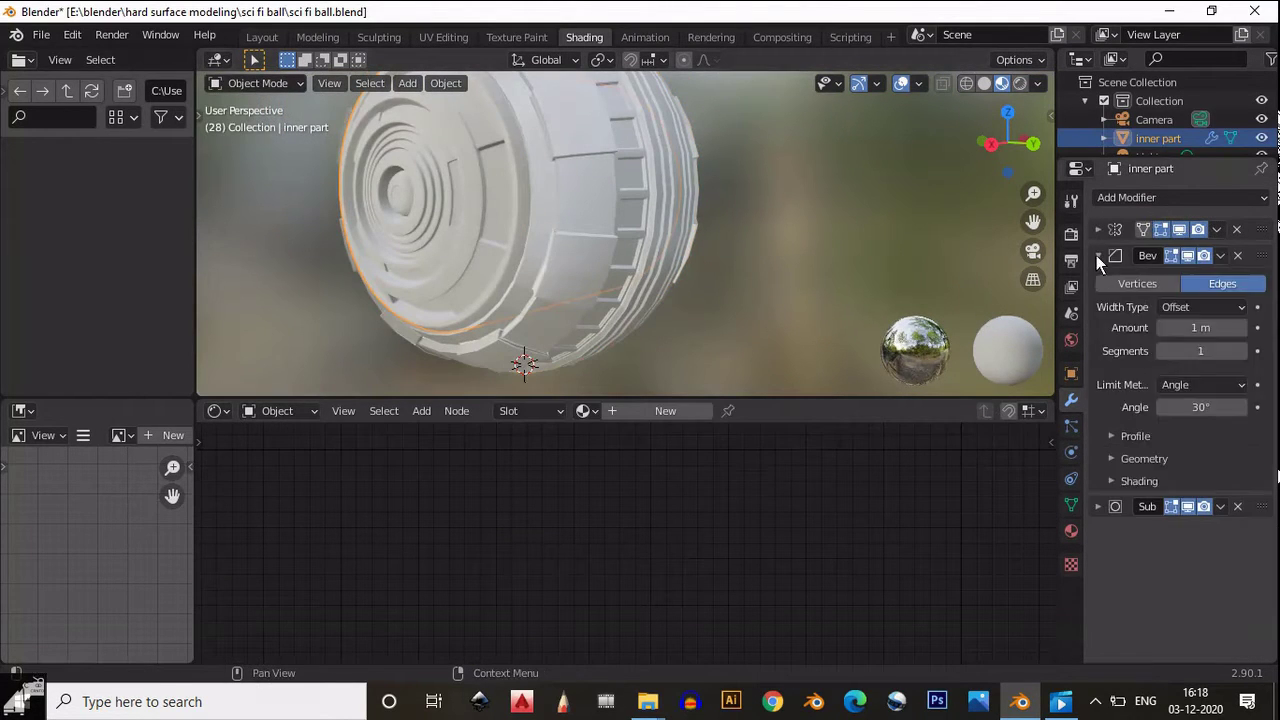
click(1096, 255)
Set the Normal Map node's Strength in the outer part's material to 0.2
click(477, 242)
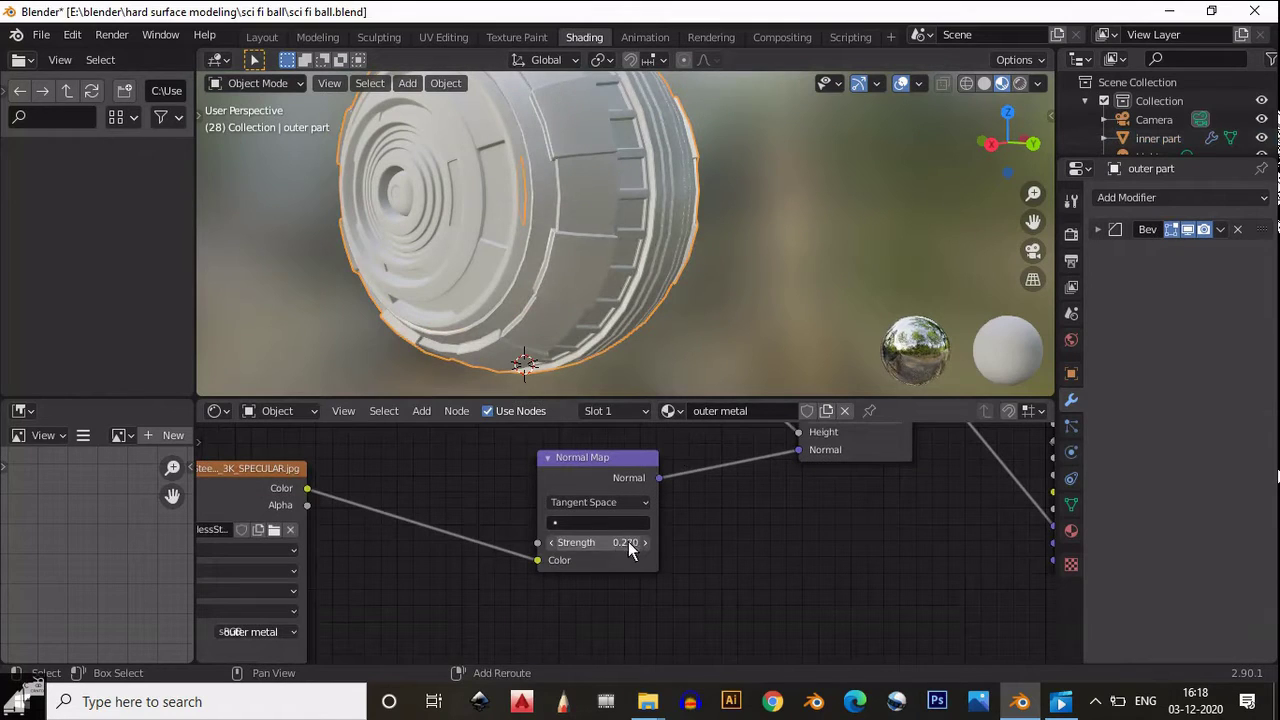
click(577, 548)
text(0.27)
key(BackSpace)
key(Return)
scroll(558, 231, down, 5)
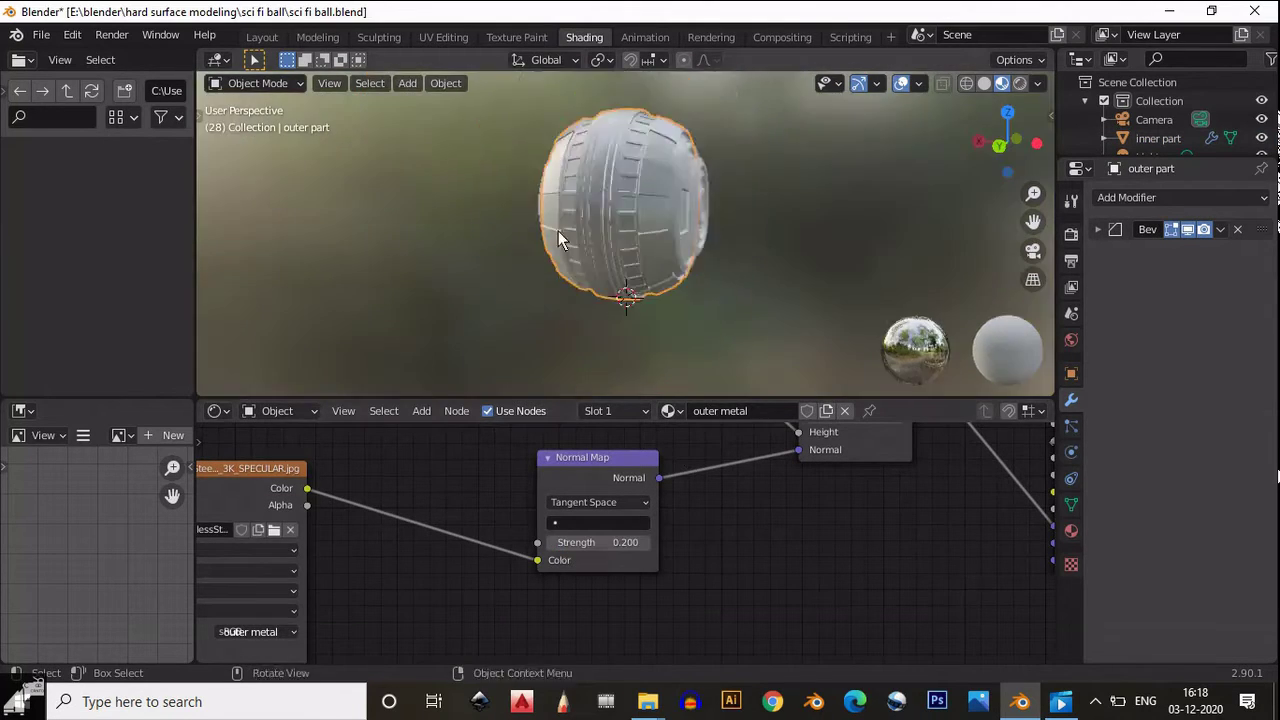
Insert a MixRGB node between the gloss texture and the Base Color, and set its Color2 to black
middle_drag(558, 231, 733, 487)
scroll(733, 487, down, 4)
key(shift+a)
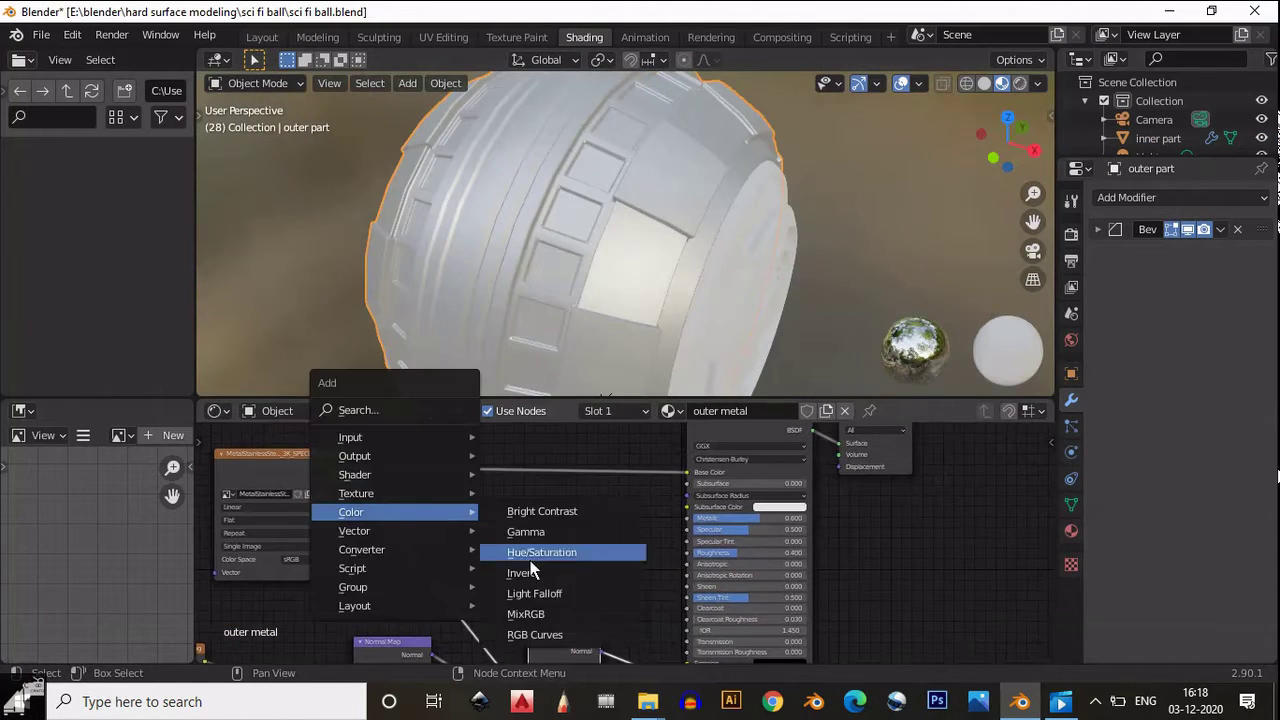
click(543, 611)
click(633, 452)
click(627, 506)
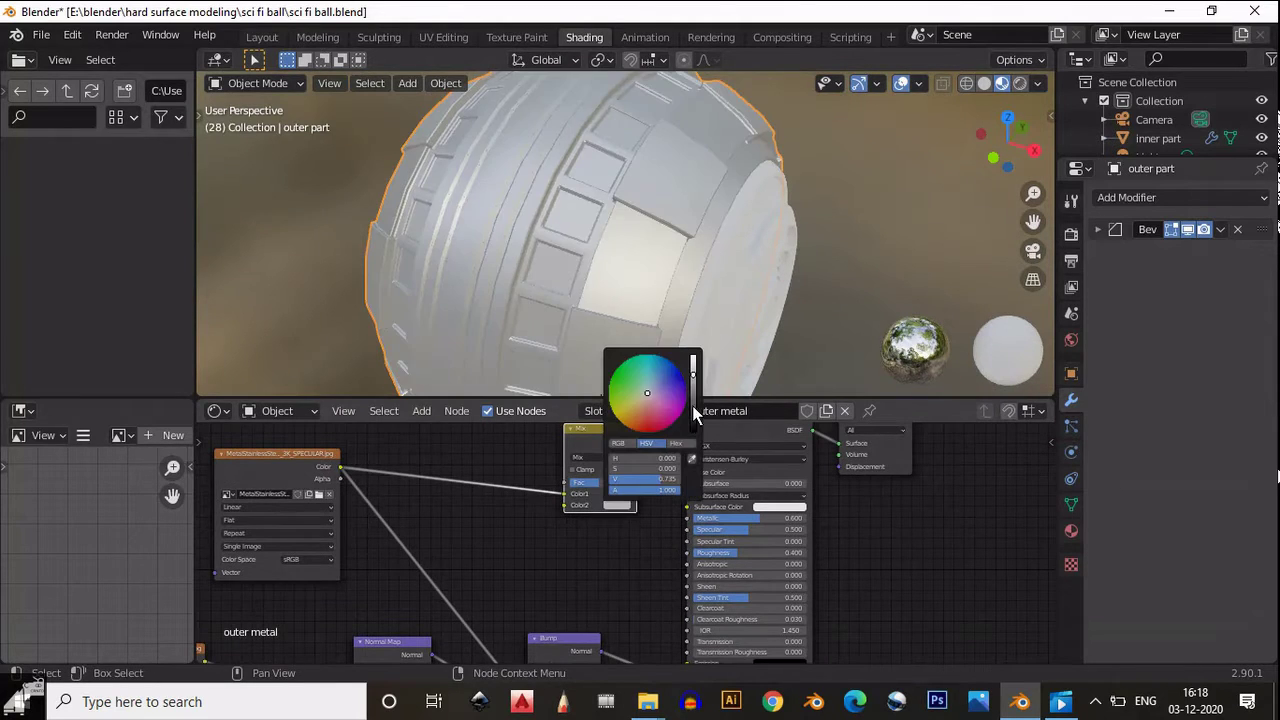
drag(692, 405, 639, 474)
Set the Mix node's Fac to 0.5
scroll(681, 570, up, 3)
mouse_move(611, 552)
mouse_down()
mouse_move(598, 558)
mouse_move(611, 558)
mouse_move(596, 545)
mouse_up()
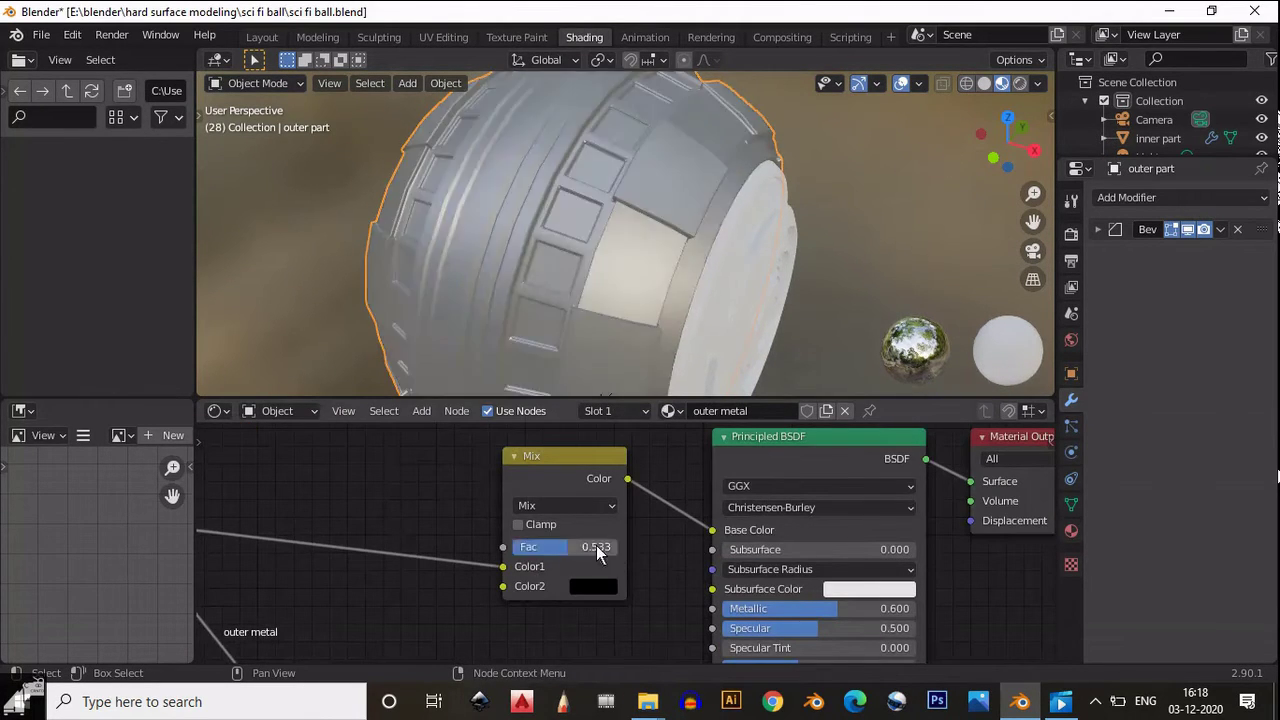
text(00)
key(Return)
Insert an RGB Curves node between the Mix node and the Principled BSDF's Base Color
scroll(548, 461, down, 2)
key(shift+a)
mouse_move(457, 537)
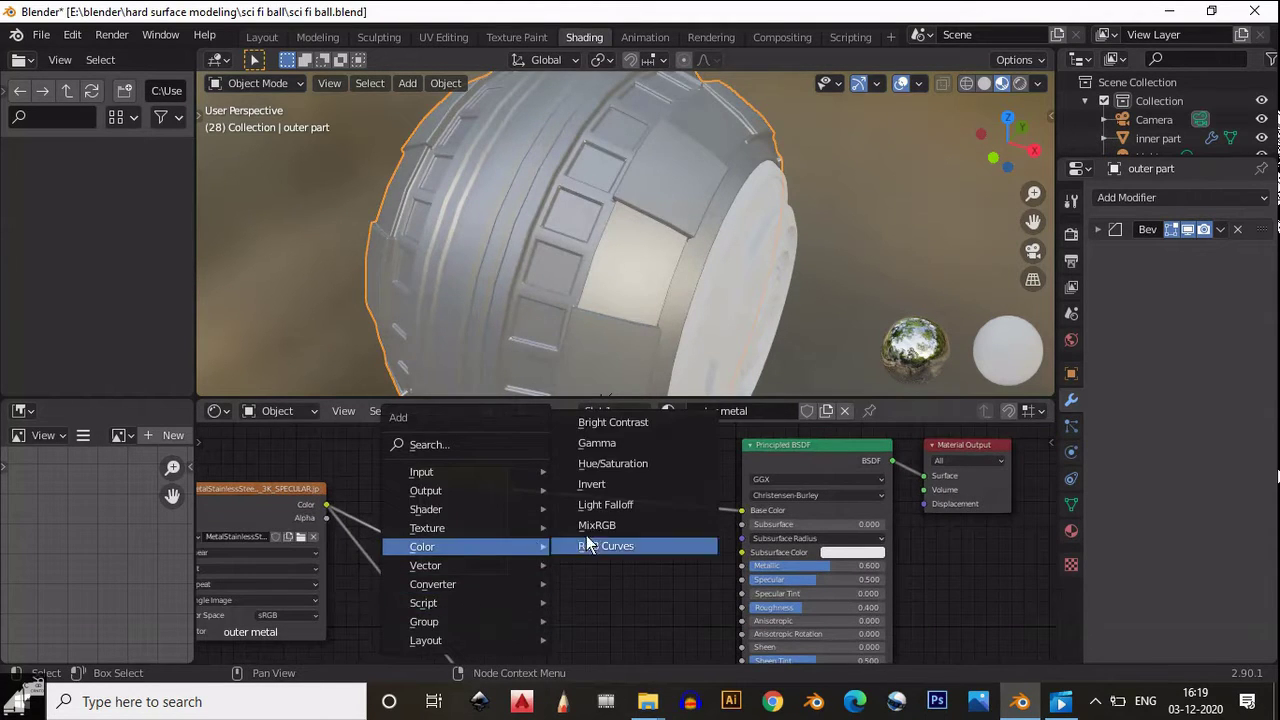
click(614, 543)
click(750, 557)
middle_drag(752, 544, 722, 483)
Shape the RGB curve into a gentle S with a lowered shadow point and a raised highlight point near X 0.73, Y 0.78
drag(604, 528, 579, 557)
drag(655, 509, 644, 495)
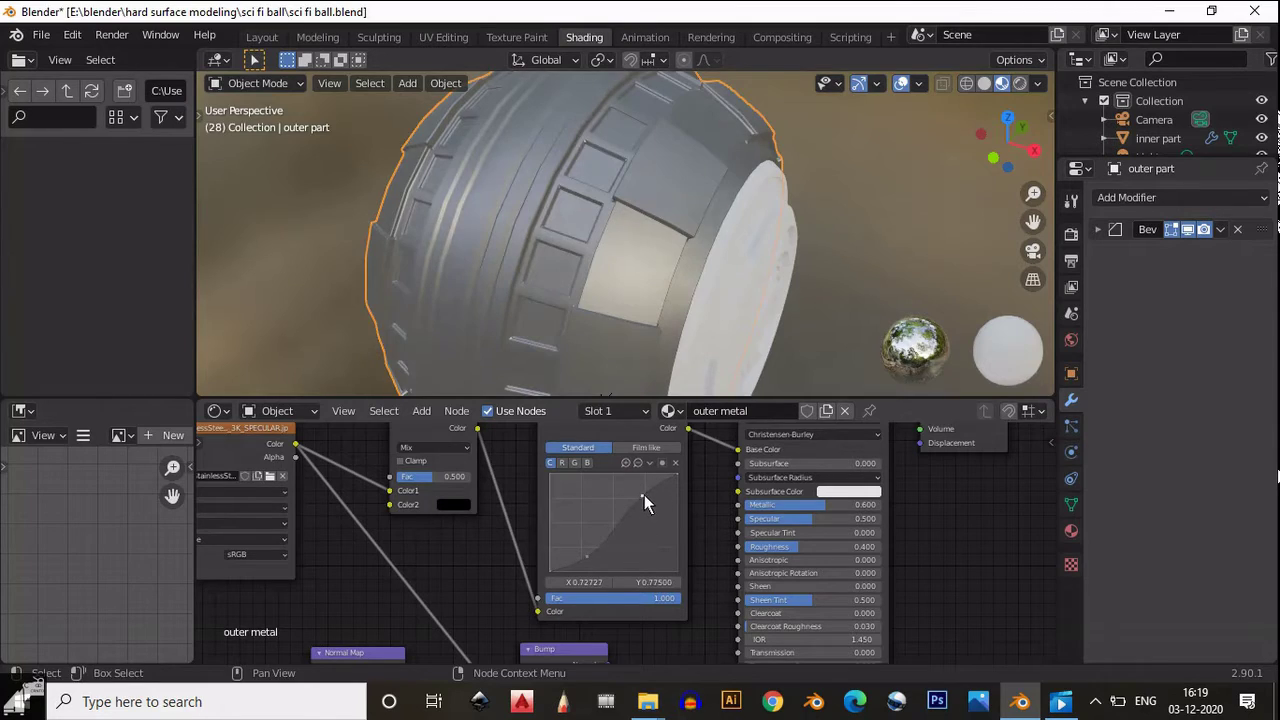
middle_drag(600, 250, 430, 380)
scroll(600, 540, up, 3)
drag(564, 555, 566, 558)
middle_drag(648, 390, 640, 245)
Create a new material on the inner part and rename it "inner part"
click(617, 252)
click(659, 414)
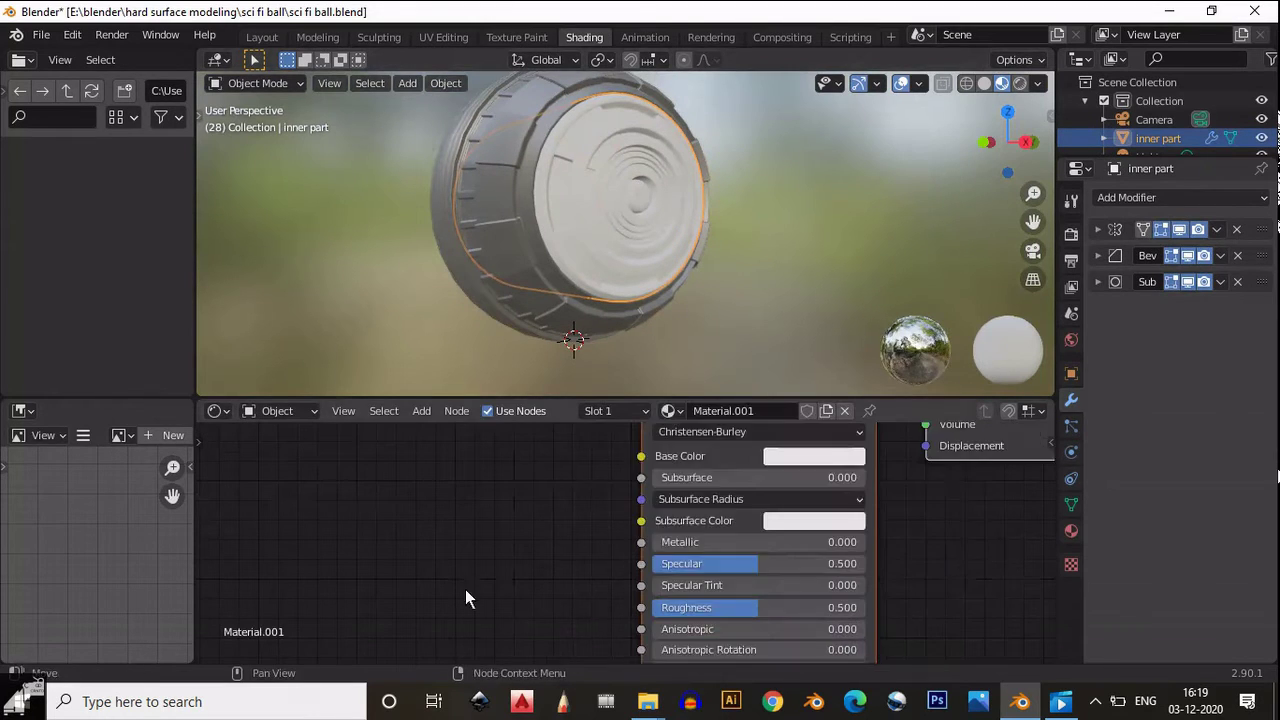
click(1071, 530)
double_click(1150, 277)
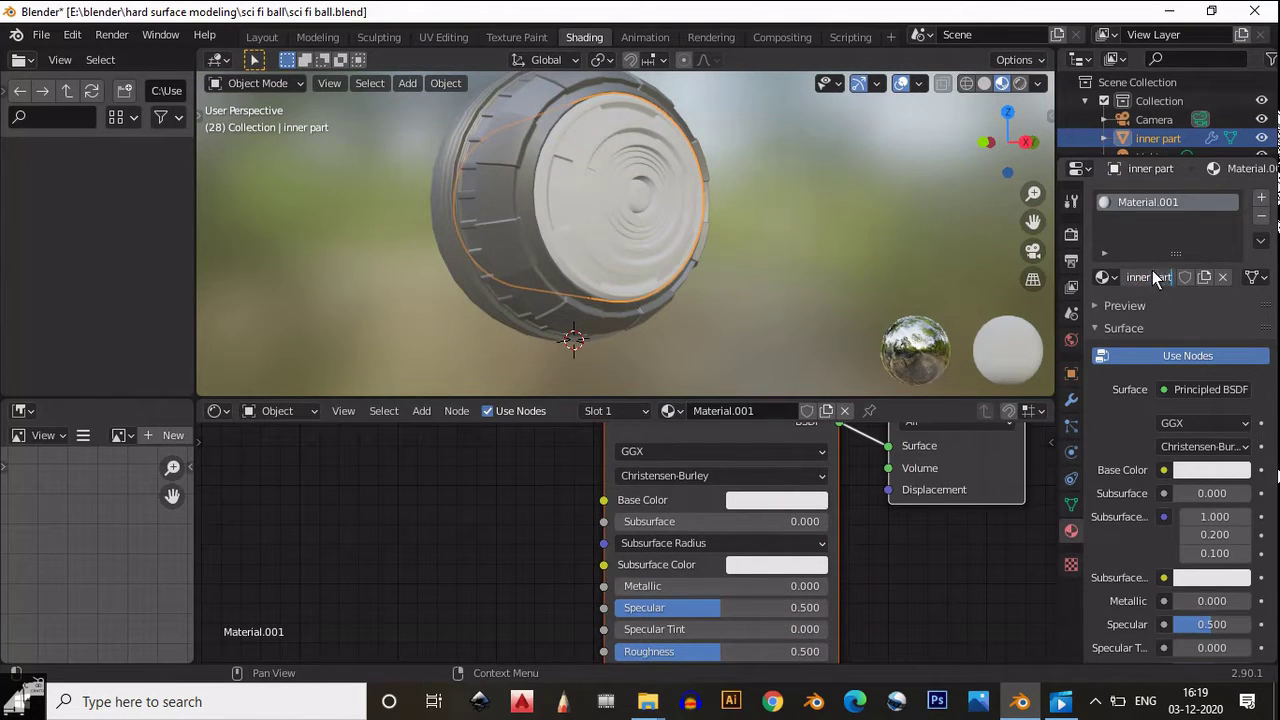
text(inner part)
key(Return)
Set the inner part material's base color to light grey, Metallic to 0.7, and Roughness to 0.3
click(776, 500)
drag(893, 215, 893, 250)
drag(627, 590, 818, 605)
middle_drag(710, 647, 692, 592)
drag(684, 596, 640, 599)
scroll(703, 201, up, 3)
scroll(704, 201, down, 5)
scroll(629, 620, down, 3)
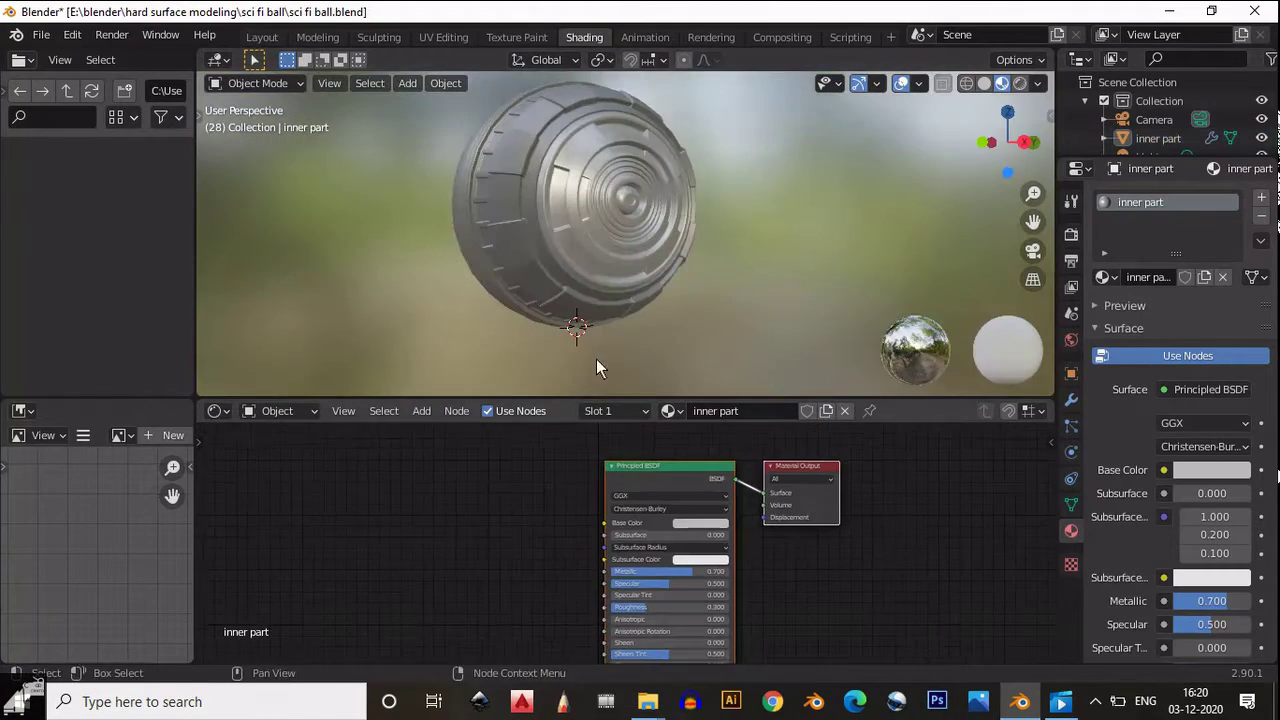
Check both materials on the ball up close and save the file
scroll(585, 260, up, 5)
middle_drag(571, 171, 625, 152)
key(ctrl+s)
scroll(572, 268, down, 5)
scroll(572, 268, up, 3)
scroll(625, 152, down, 3)
Select the outer part and slightly lower the shadow point of its RGB curve to darken the outer metal
click(625, 152)
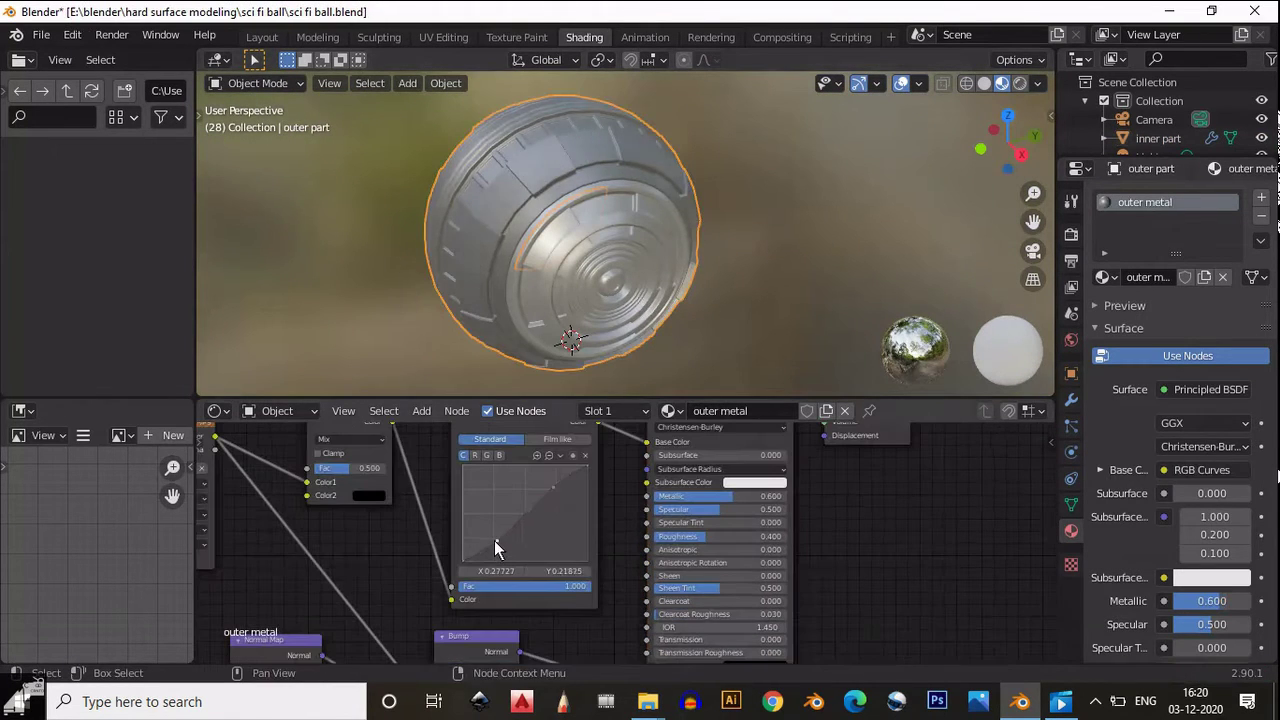
click(494, 540)
scroll(740, 177, up, 4)
middle_drag(740, 177, 751, 232)
scroll(751, 232, down, 4)
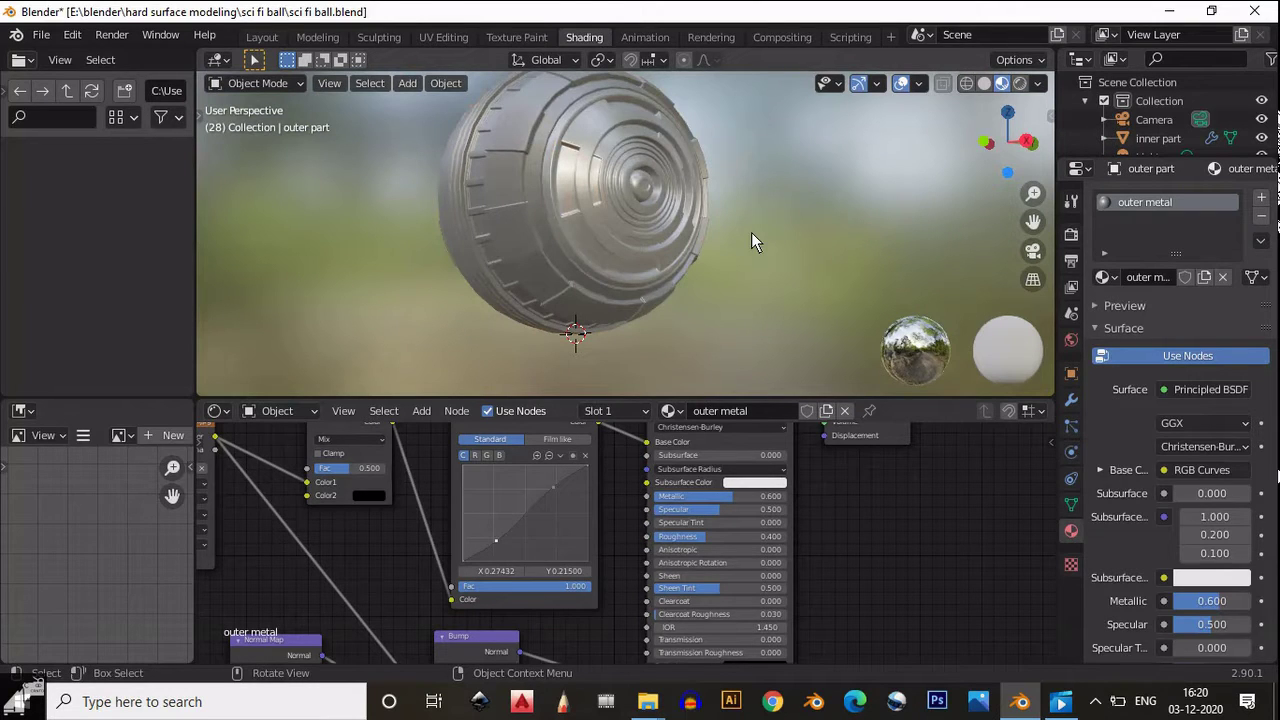
scroll(751, 232, up, 3)
middle_drag(751, 232, 600, 300)
scroll(600, 300, down, 3)
drag(496, 540, 496, 544)
scroll(503, 544, down, 5)
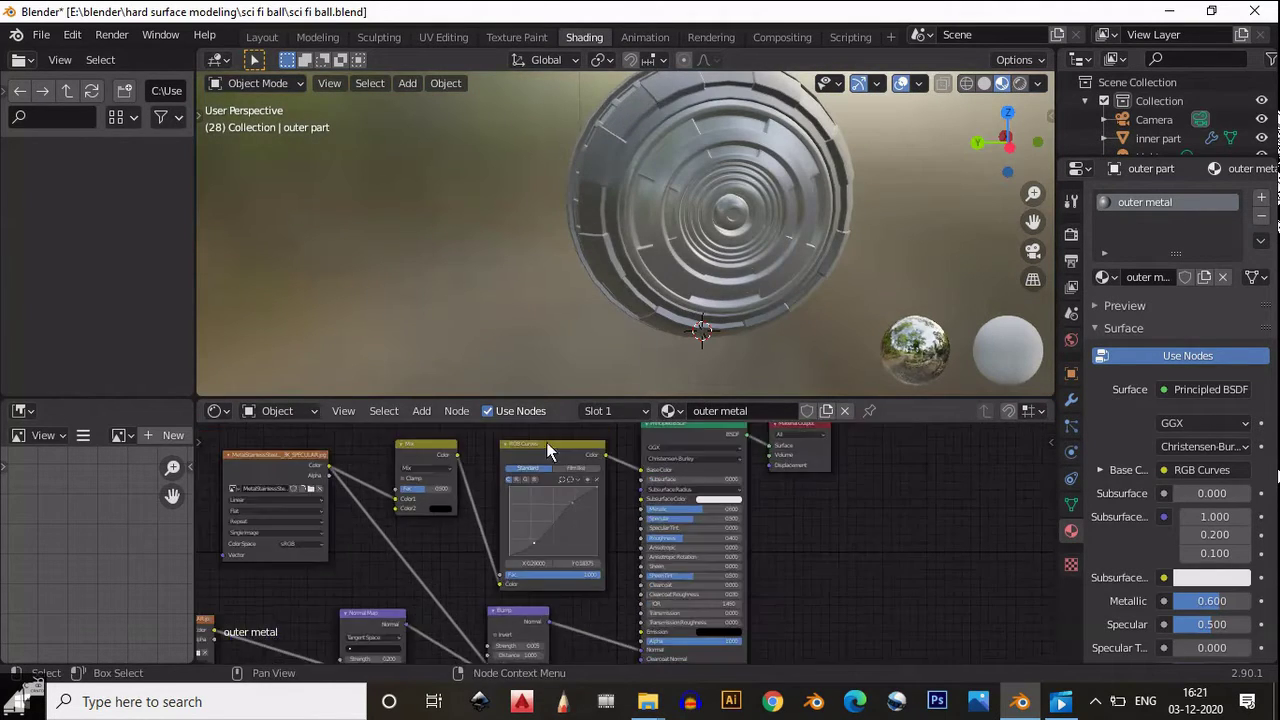
Move the outer metal's texture, mix, curves, normal map and bump nodes farther away from the Principled BSDF node
drag(366, 491, 567, 635)
scroll(382, 528, up, 1)
drag(440, 522, 335, 522)
scroll(648, 210, up, 2)
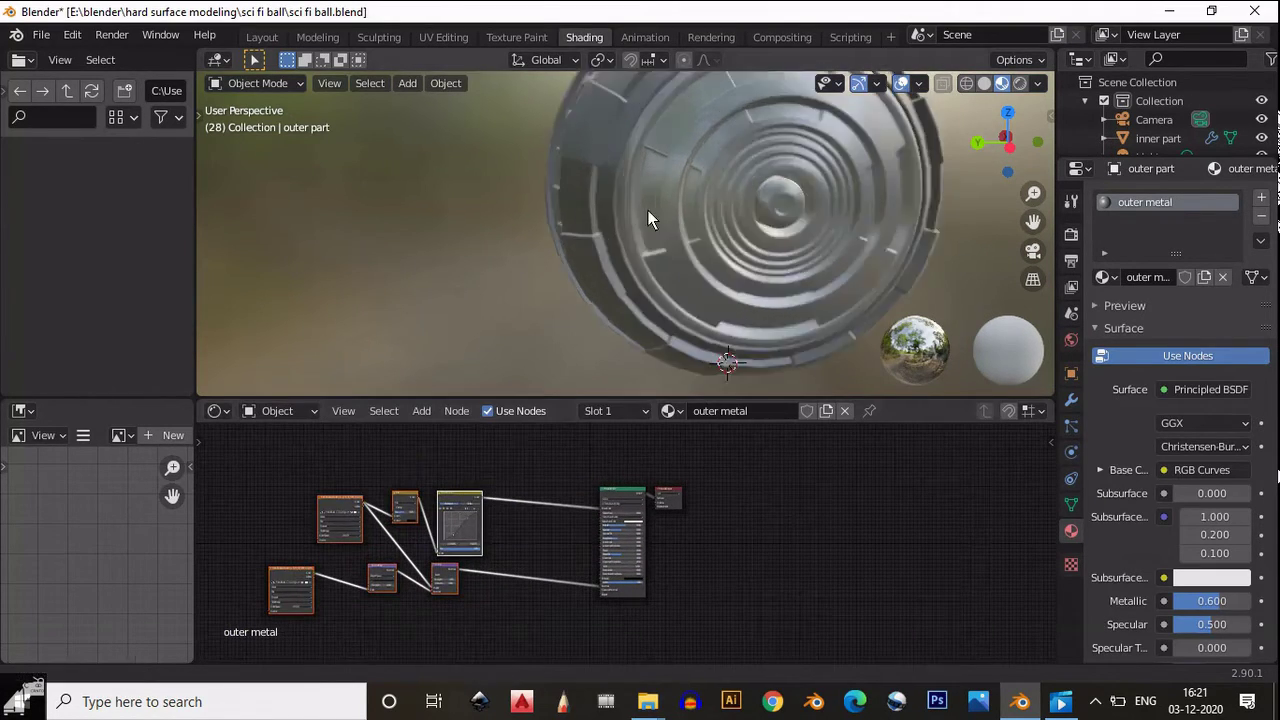
Examine the ball from several angles in solid shading and in material preview
middle_drag(648, 210, 697, 177)
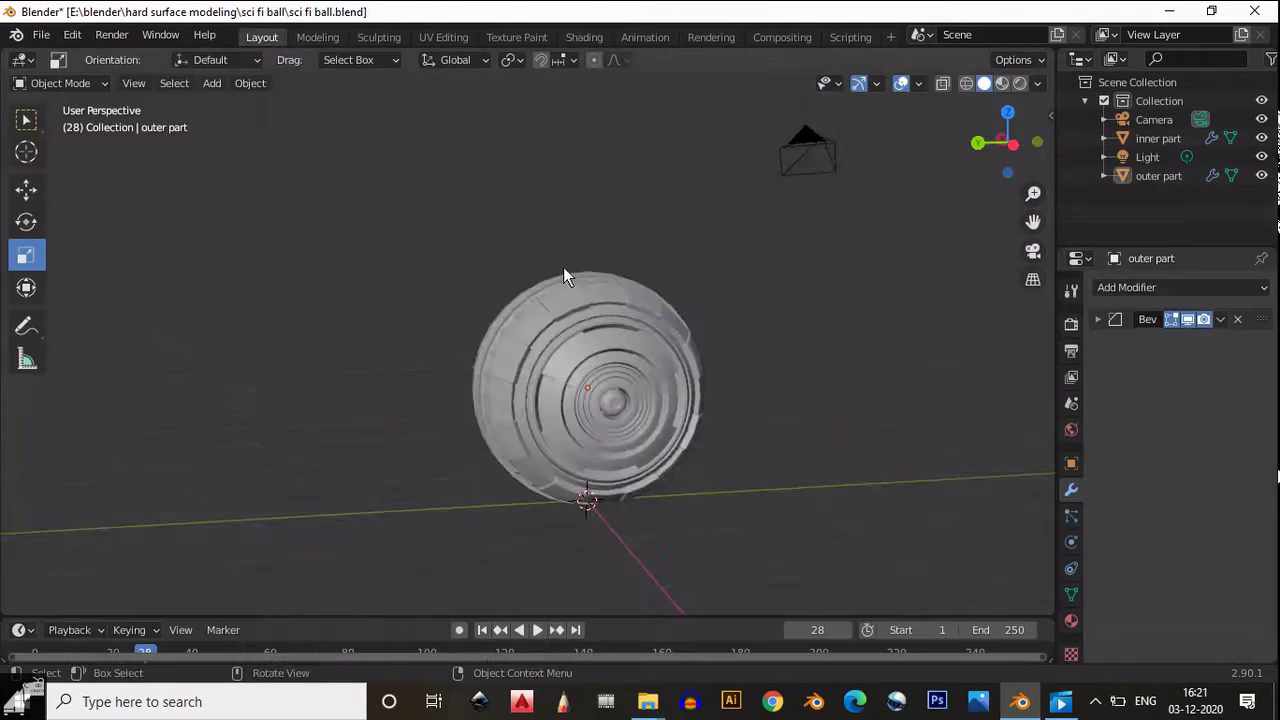
middle_drag(563, 268, 760, 230)
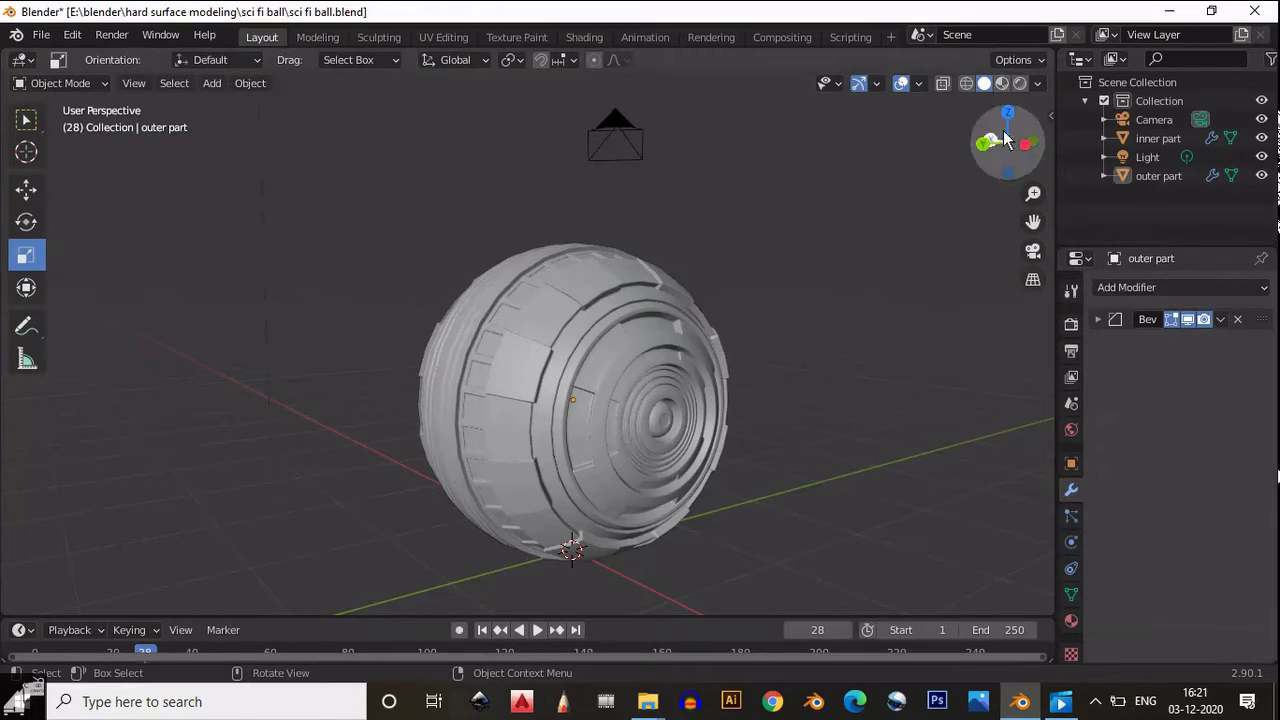
mouse_move(995, 140)
mouse_down()
mouse_move(755, 509)
mouse_move(586, 34)
mouse_up()
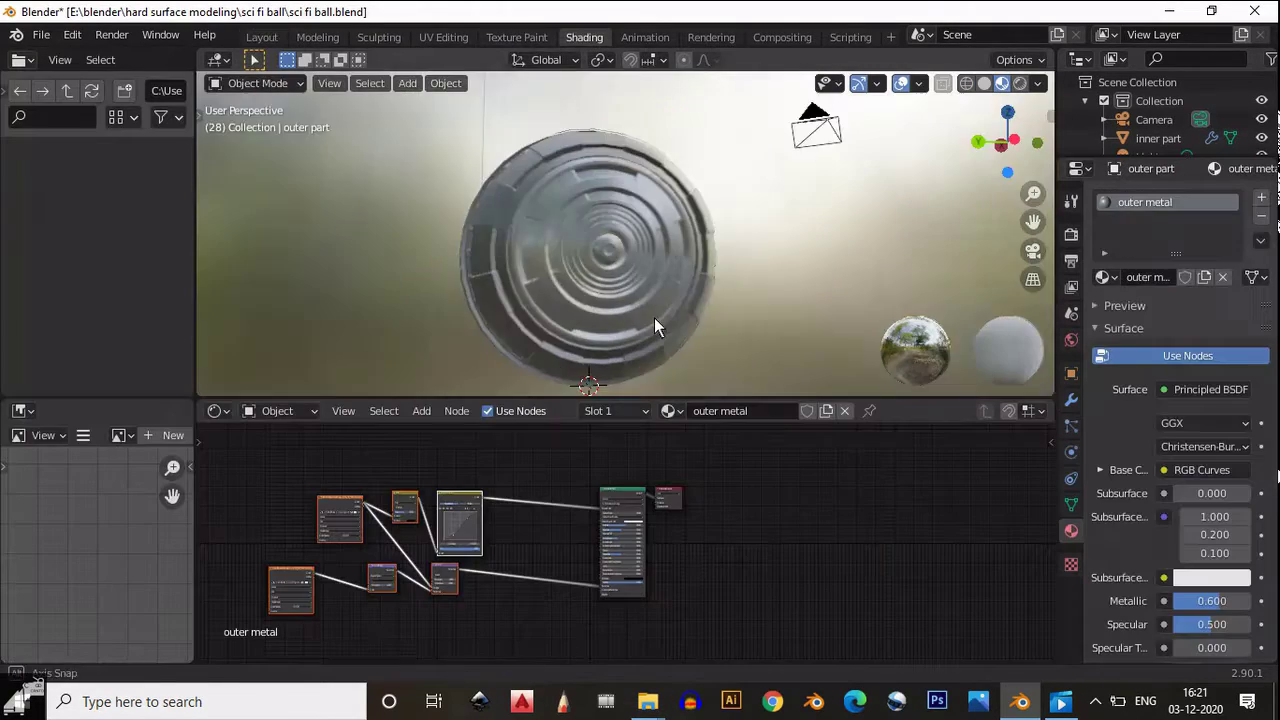
scroll(654, 320, up, 2)
scroll(666, 271, down, 2)
middle_drag(600, 300, 630, 285)
scroll(648, 253, up, 2)
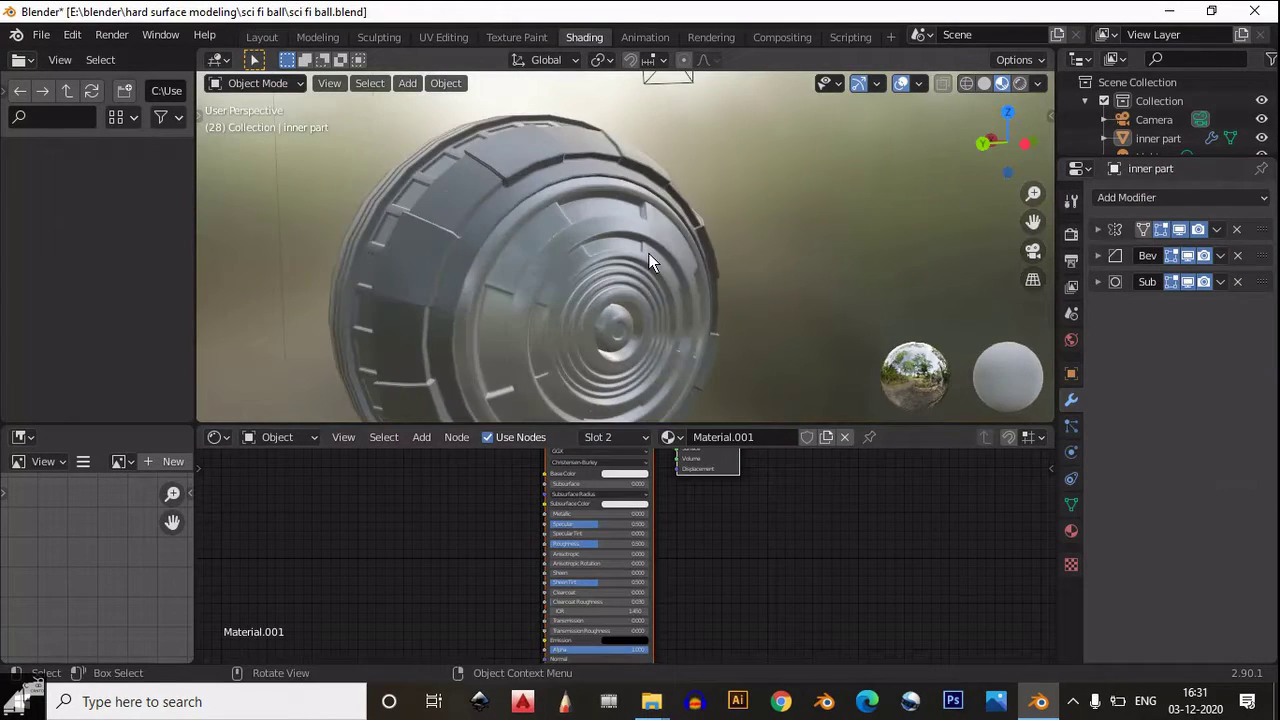
Enter Edit Mode on the inner part and rename its second material "black"
click(648, 253)
key(Tab)
scroll(585, 372, up, 4)
middle_drag(769, 544, 877, 607)
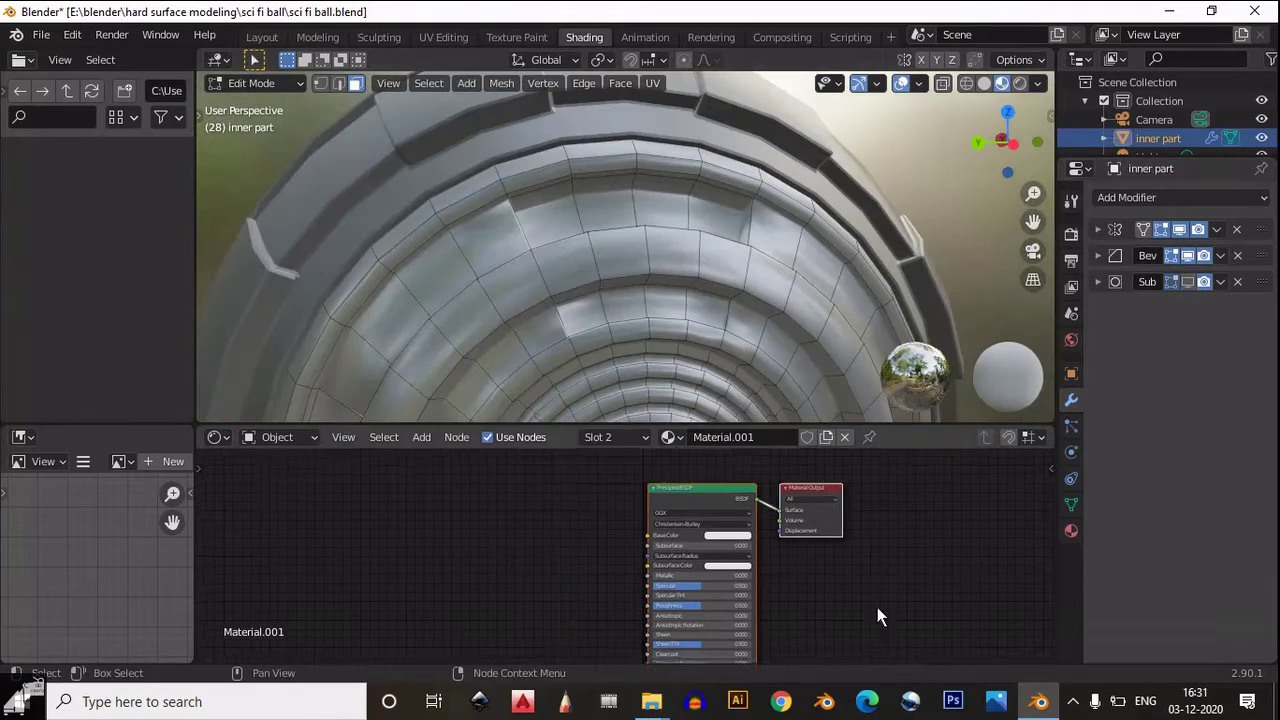
click(1071, 530)
key(ctrl+a)
text(black)
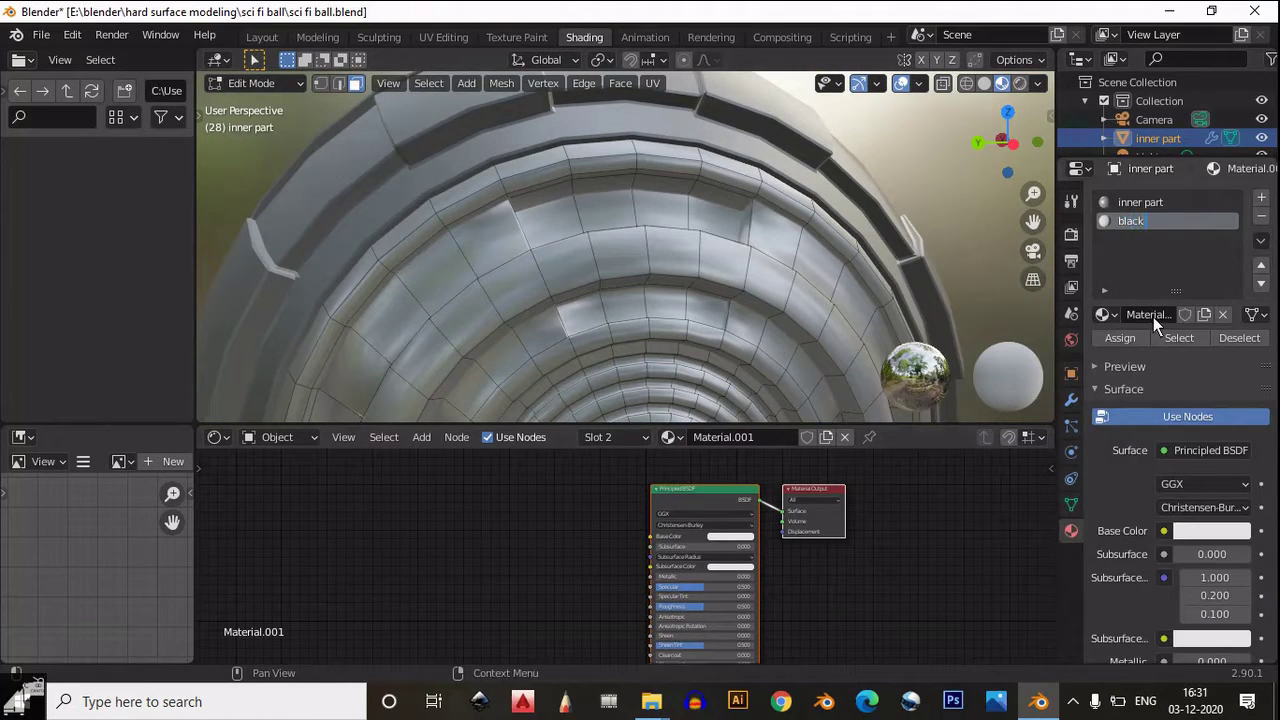
key(Return)
Add a loop cut around the walls of a large recessed slot in the inner part's outer ring, with factor -0.5
scroll(772, 240, up, 3)
middle_drag(772, 210, 695, 231)
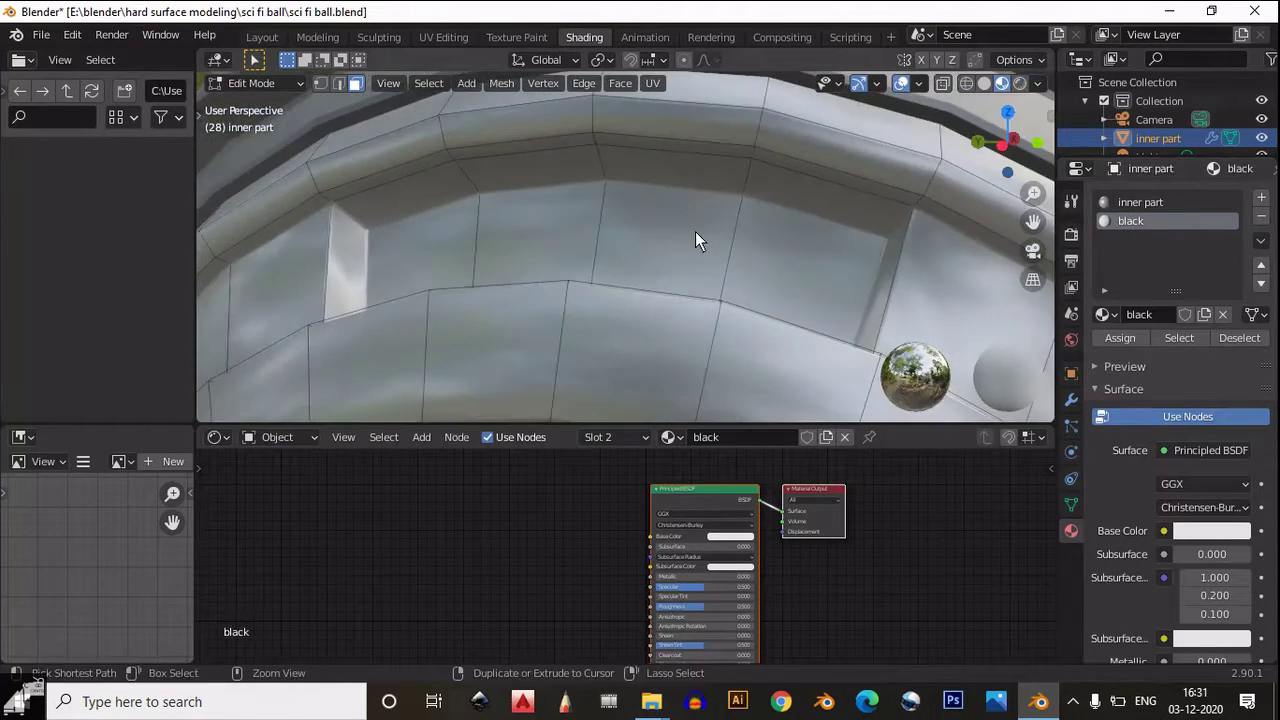
key(ctrl+r)
click(754, 180)
click(755, 191)
click(216, 410)
click(393, 318)
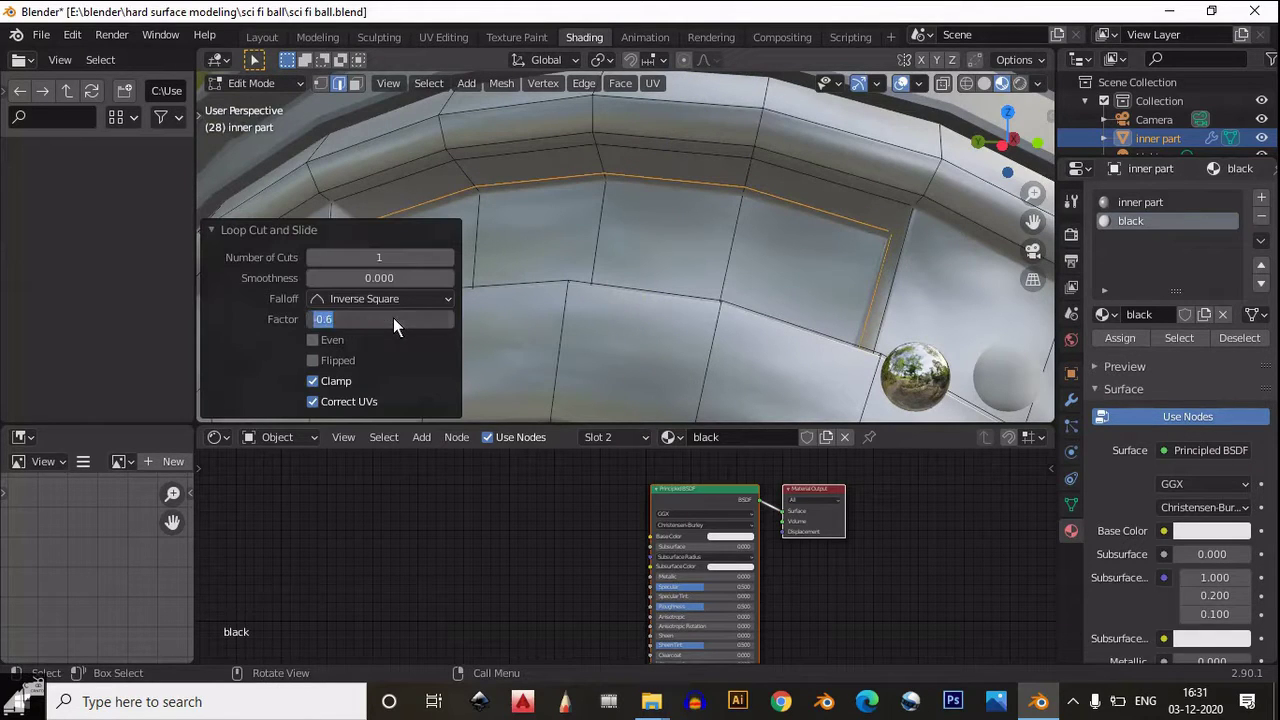
text(-0.5)
key(Return)
Set the large slot's loop cut factor to -0.7
middle_drag(738, 286, 382, 320)
click(382, 320)
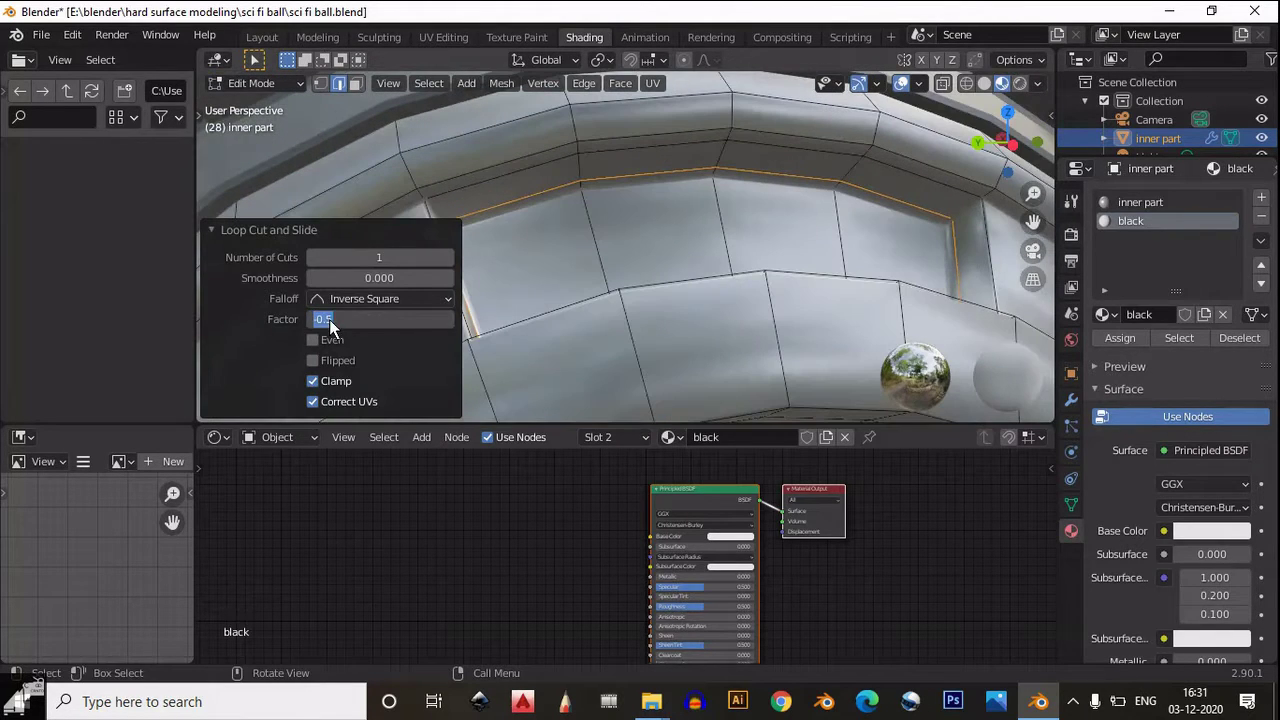
text(-0.7)
key(Return)
Add a supporting loop cut along the walls of the next large recessed slot, close to its floor
middle_drag(648, 158, 634, 269)
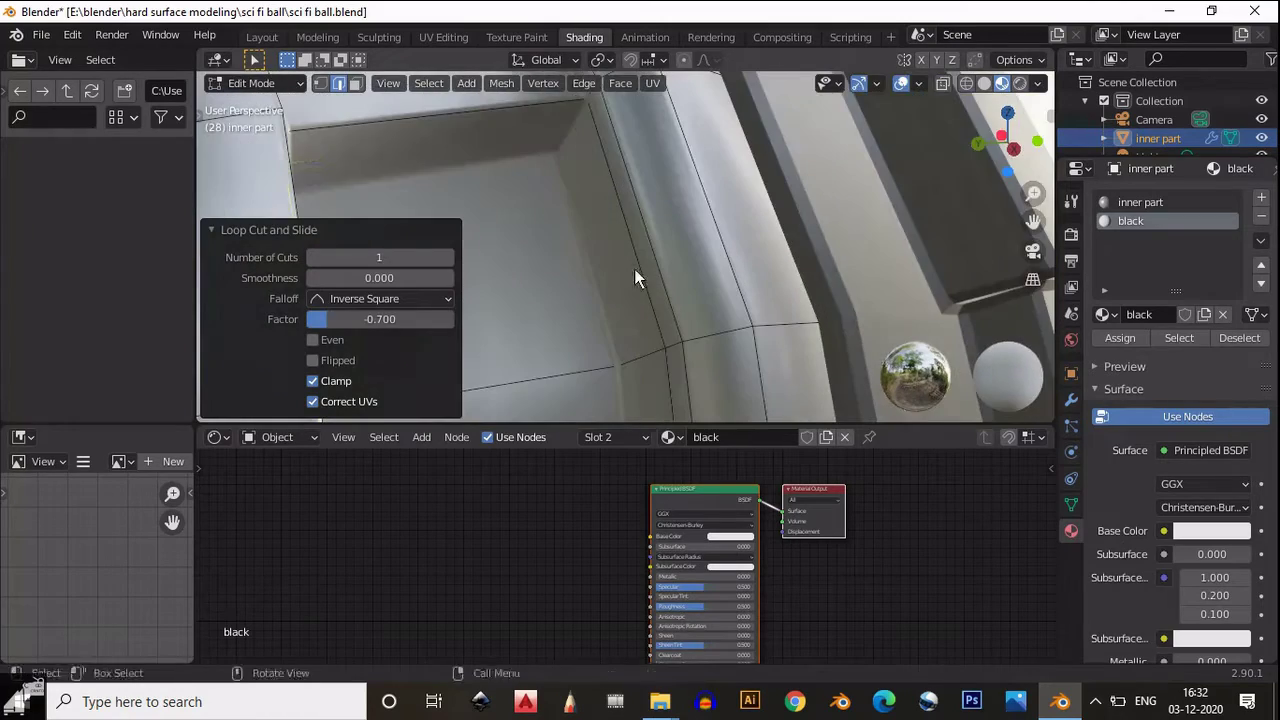
key(g)
key(g)
right_click(577, 142)
click(328, 320)
text(-0.4)
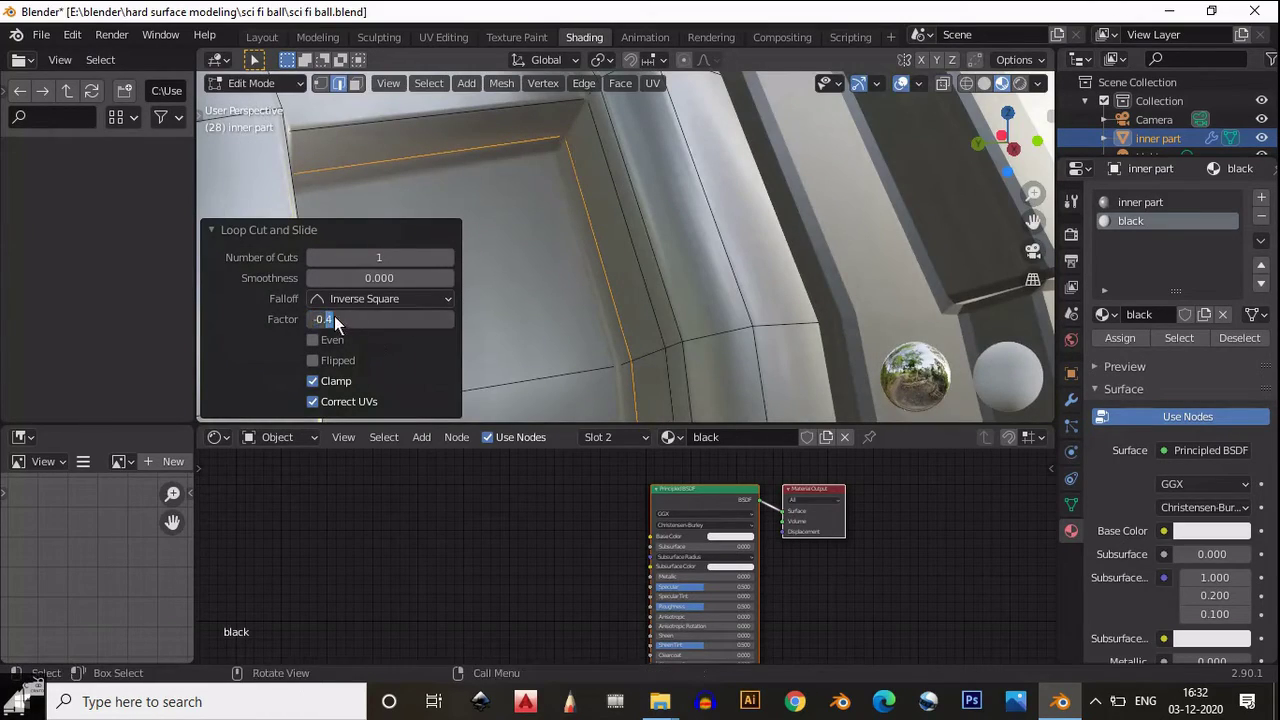
key(Escape)
Add a loop cut along the walls of another large recessed slot and set its factor to -0.7
middle_drag(538, 185, 628, 277)
key(ctrl+r)
click(623, 272)
click(600, 291)
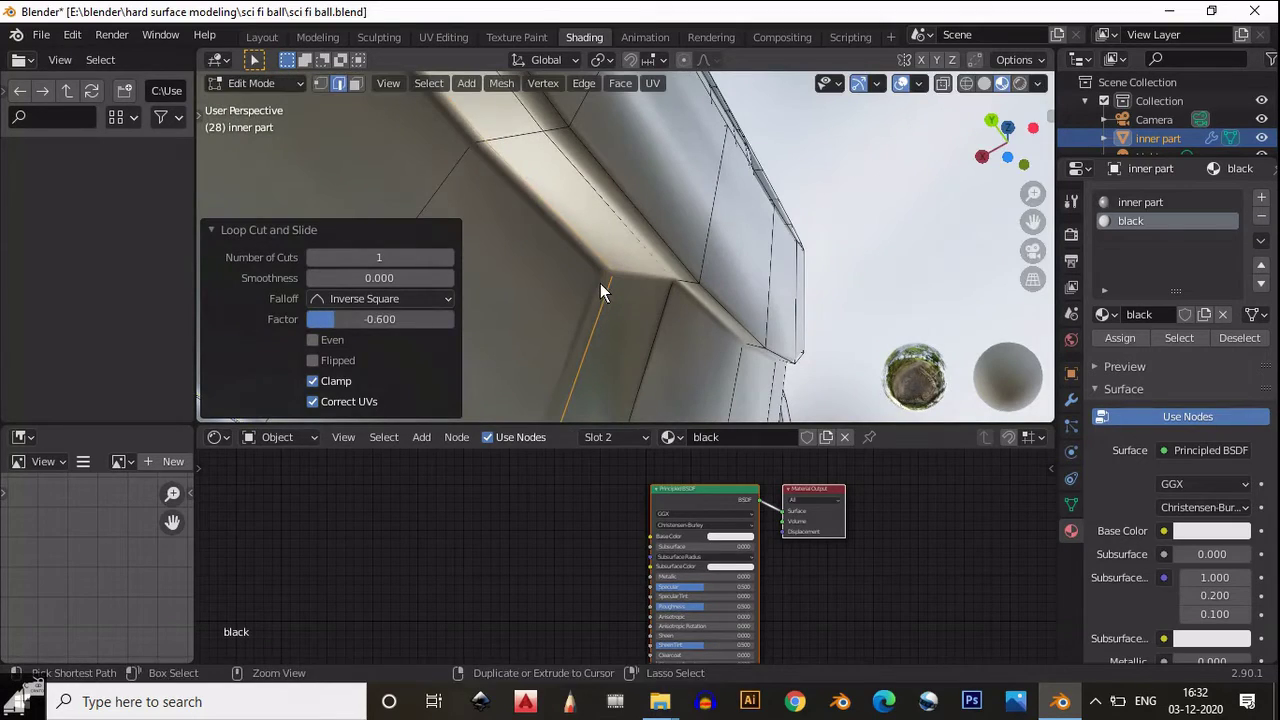
click(326, 320)
text(-0.76)
key(BackSpace)
key(Return)
middle_drag(480, 260, 536, 243)
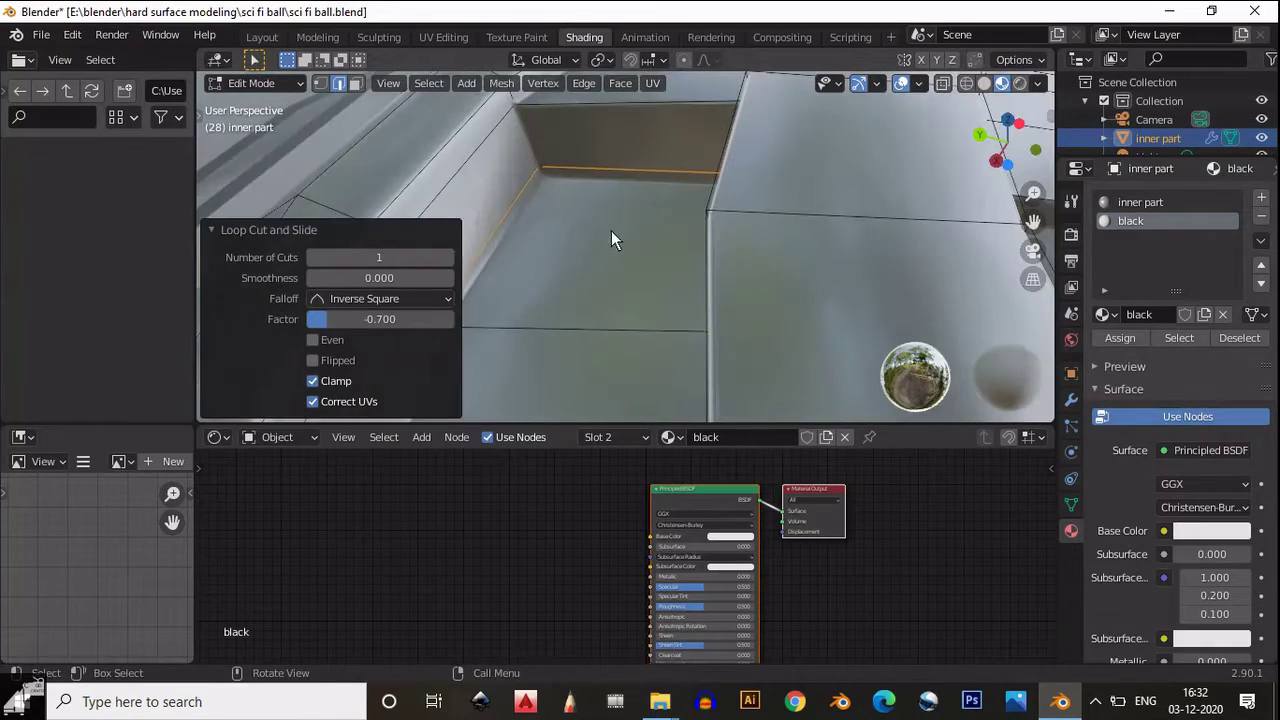
Switch to face selection and select the floor faces of a large recessed slot in the outer ring
key(3)
shift+middle_drag(543, 175, 560, 337)
scroll(671, 301, up, 5)
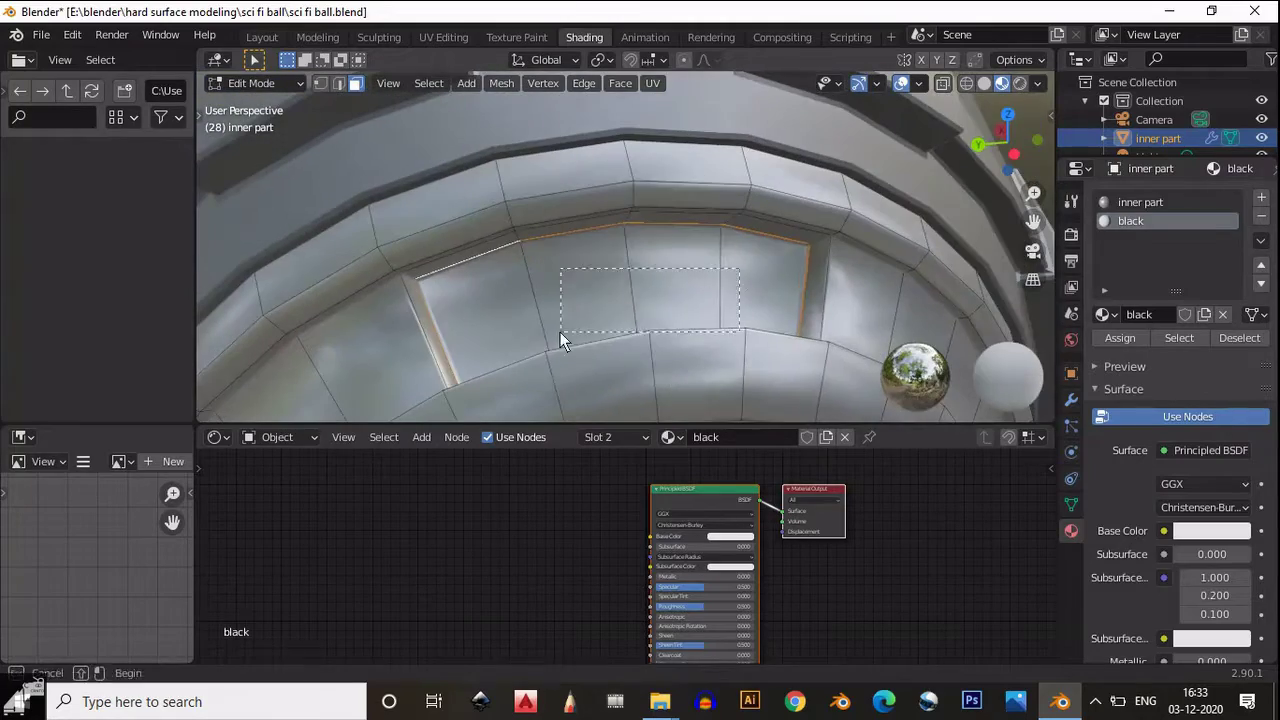
click(728, 267)
scroll(734, 251, up, 4)
middle_drag(642, 180, 748, 128)
scroll(748, 128, down, 4)
key(ctrl+r)
key(Escape)
scroll(615, 262, down, 4)
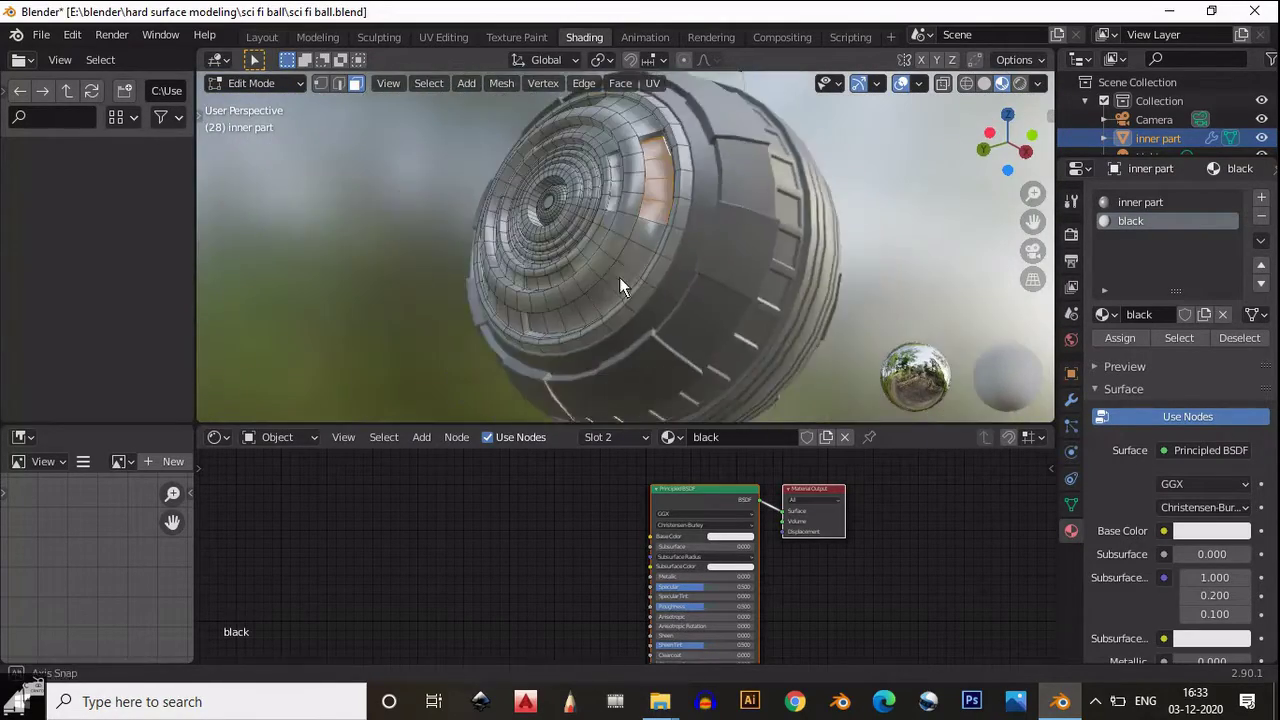
Extend the face selection to the floors of the other large recessed slots around the ring
middle_drag(619, 277, 668, 247)
scroll(564, 222, up, 5)
middle_drag(564, 222, 474, 179)
scroll(474, 179, down, 5)
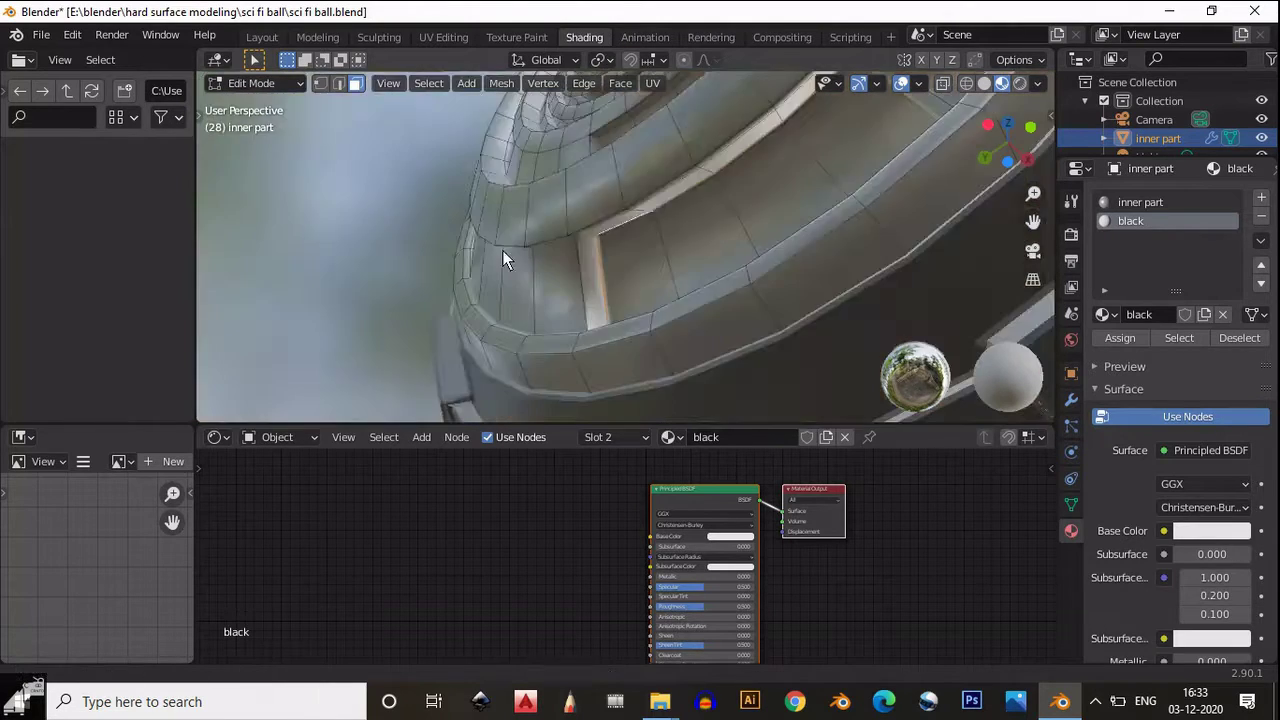
middle_drag(503, 257, 708, 320)
scroll(777, 323, down, 4)
scroll(734, 584, up, 1)
Set the "black" material's base color to black, assign it to the selected slot floors, and return to Object Mode
click(760, 536)
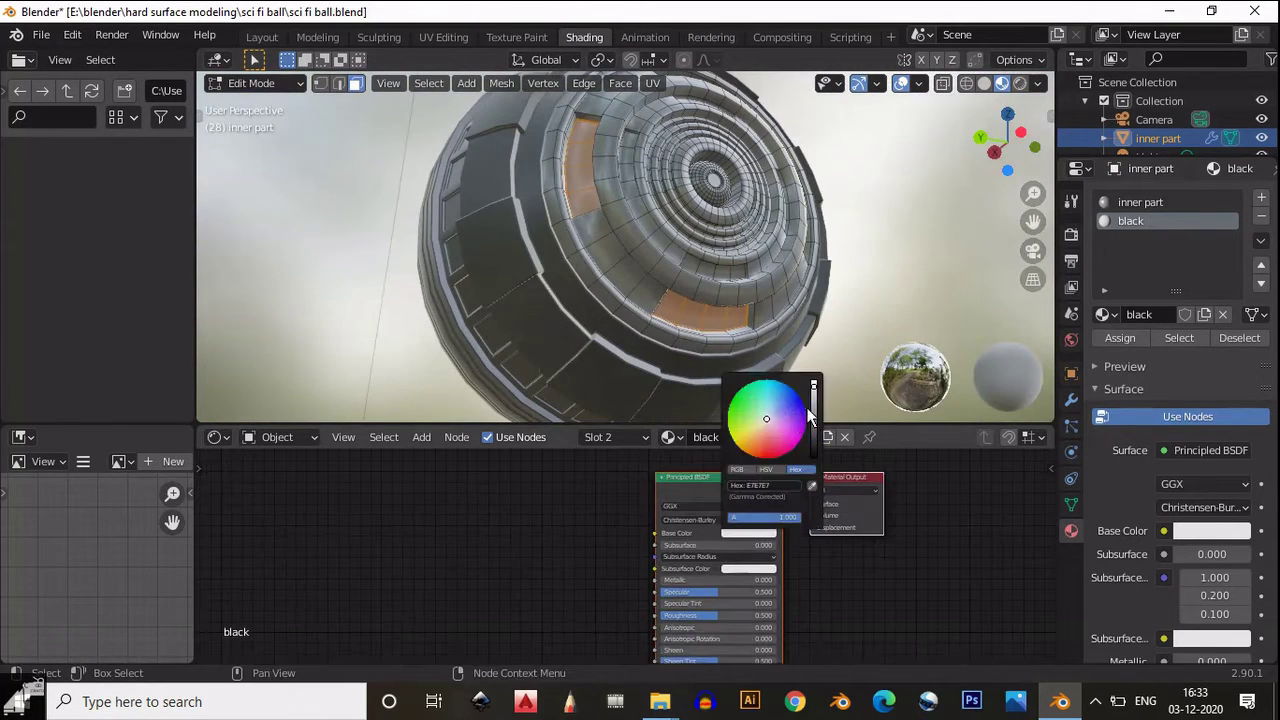
drag(814, 383, 819, 473)
click(764, 536)
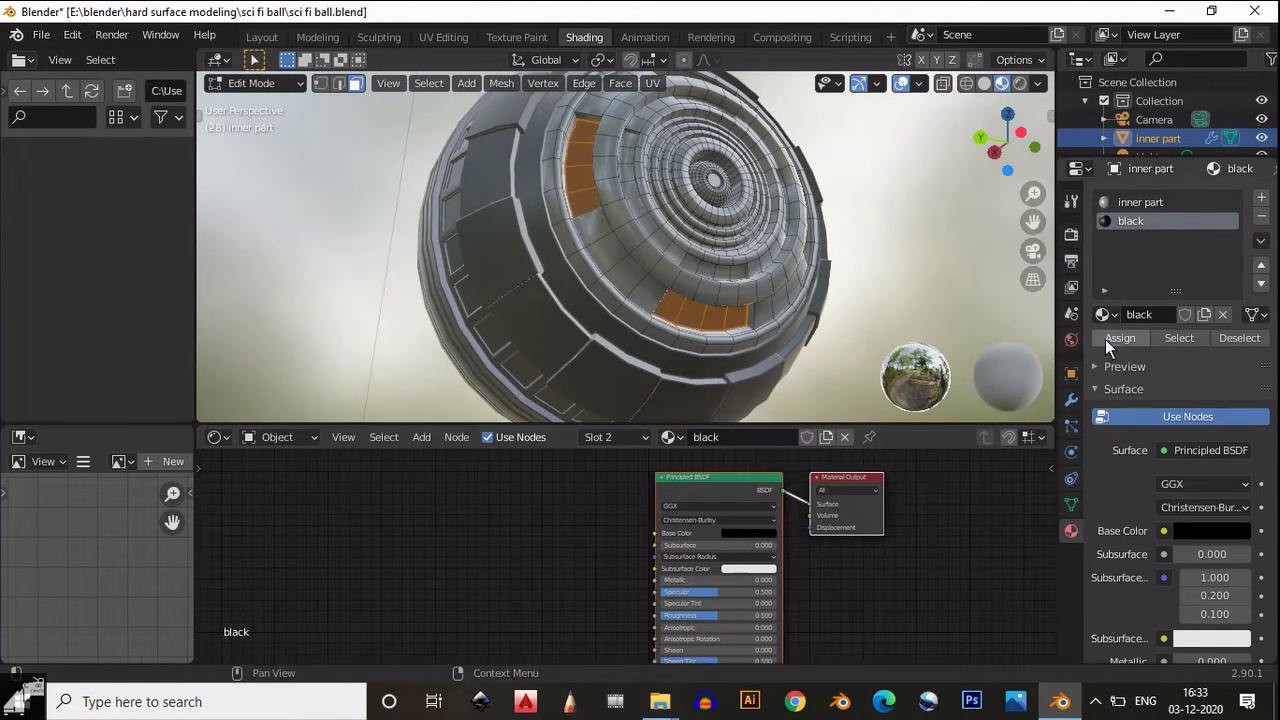
key(Tab)
scroll(711, 343, up, 3)
middle_drag(711, 343, 1035, 325)
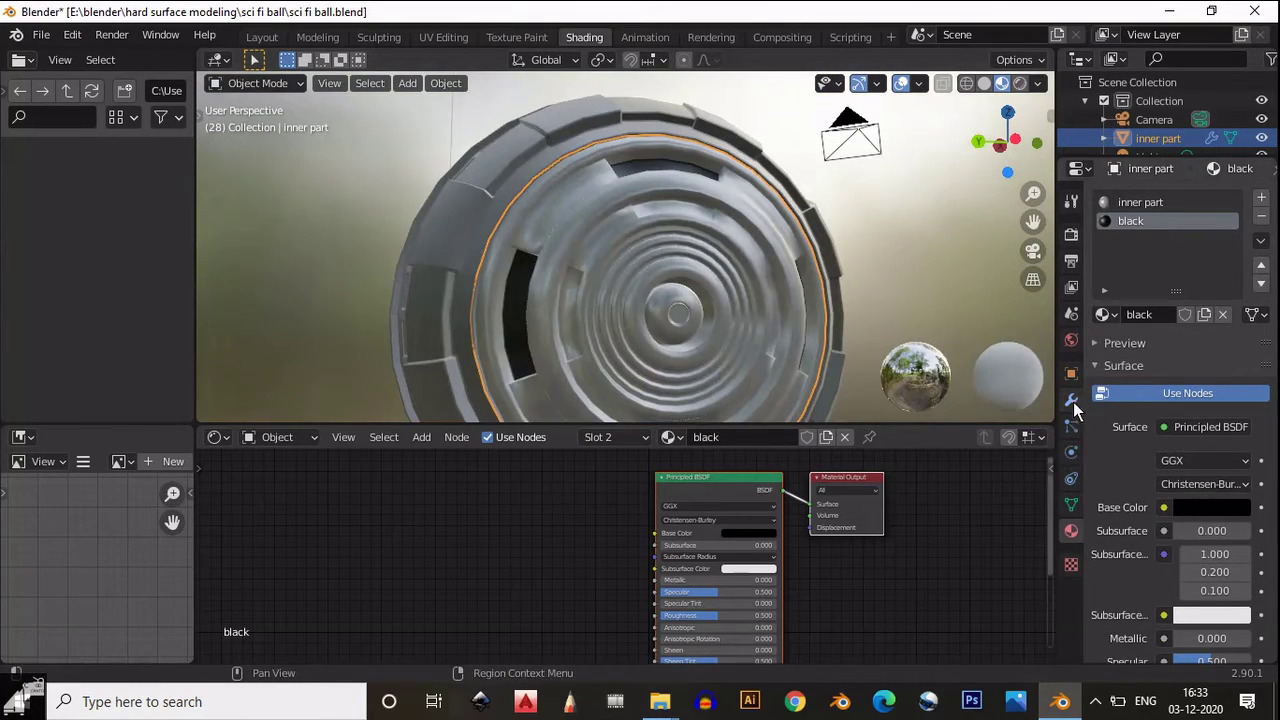
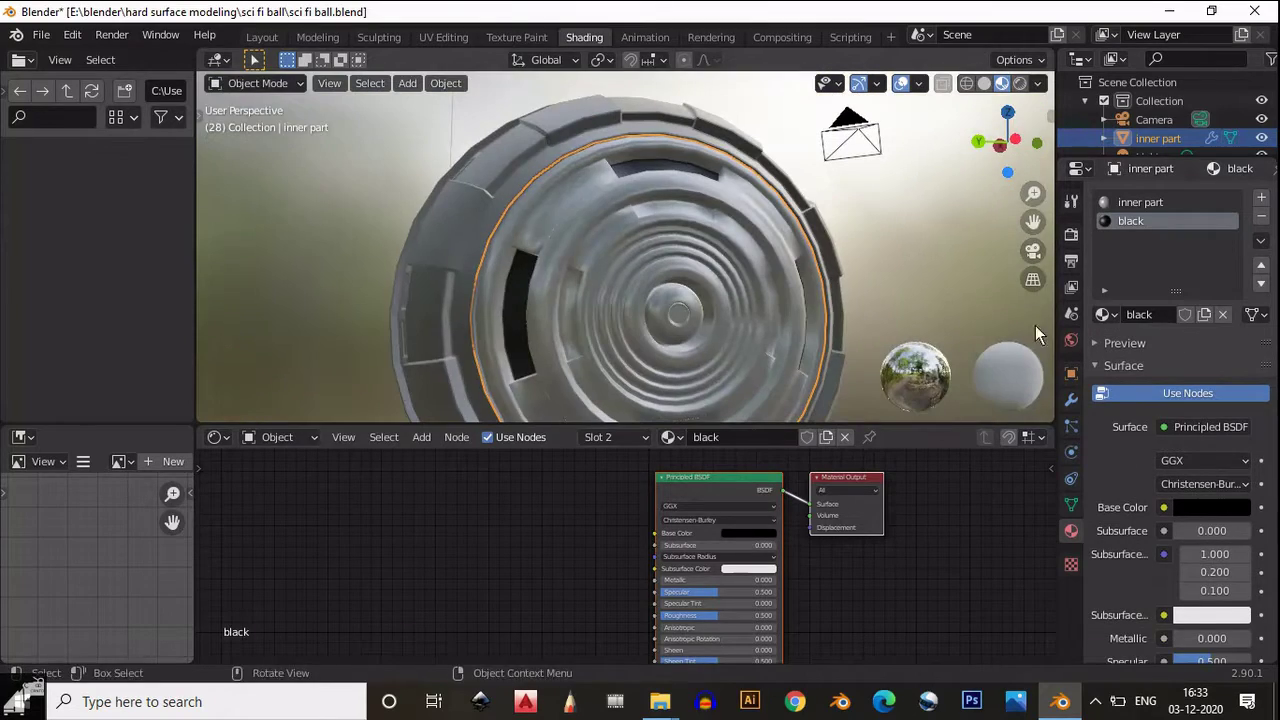
Show the inner part's modifiers and examine the smaller recessed slots up close
click(1071, 400)
middle_drag(643, 263, 1161, 281)
scroll(560, 275, up, 4)
scroll(651, 259, up, 4)
click(651, 259)
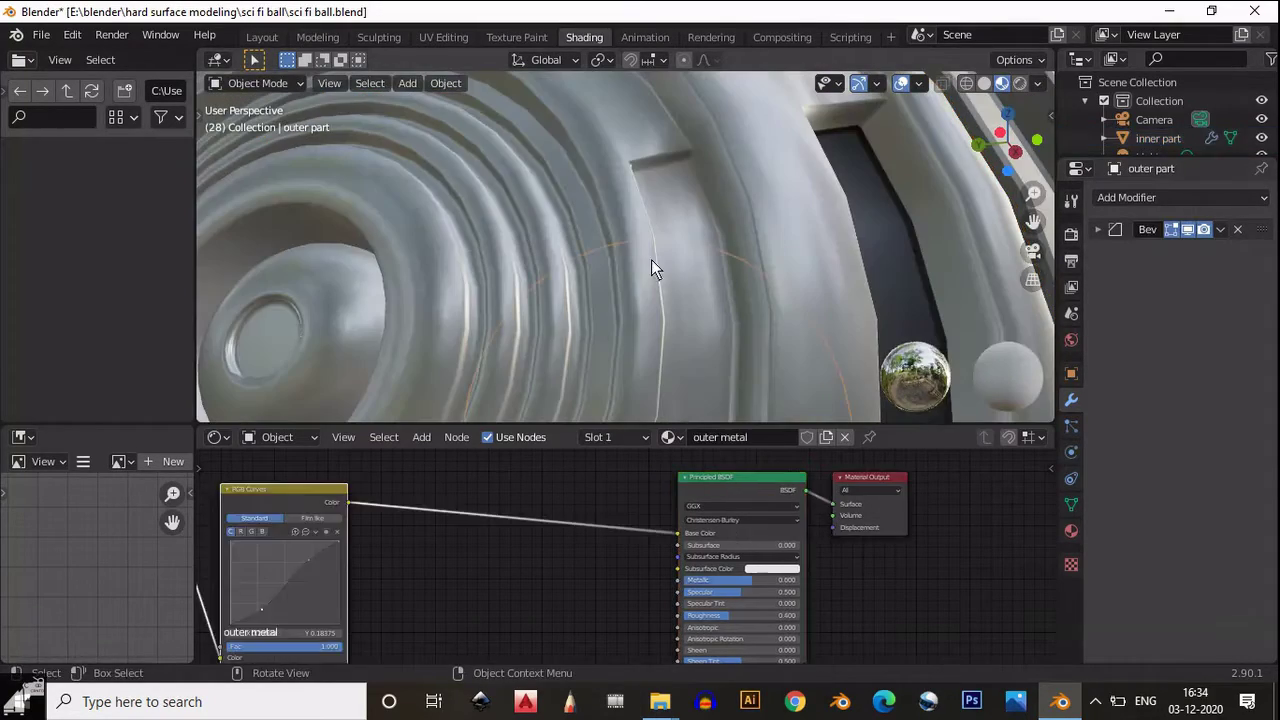
Reopen the inner part for editing and add a loop cut around a small recessed slot's walls with factor -0.5
scroll(651, 259, down, 4)
click(713, 237)
key(Tab)
middle_drag(713, 237, 611, 188)
scroll(592, 280, up, 4)
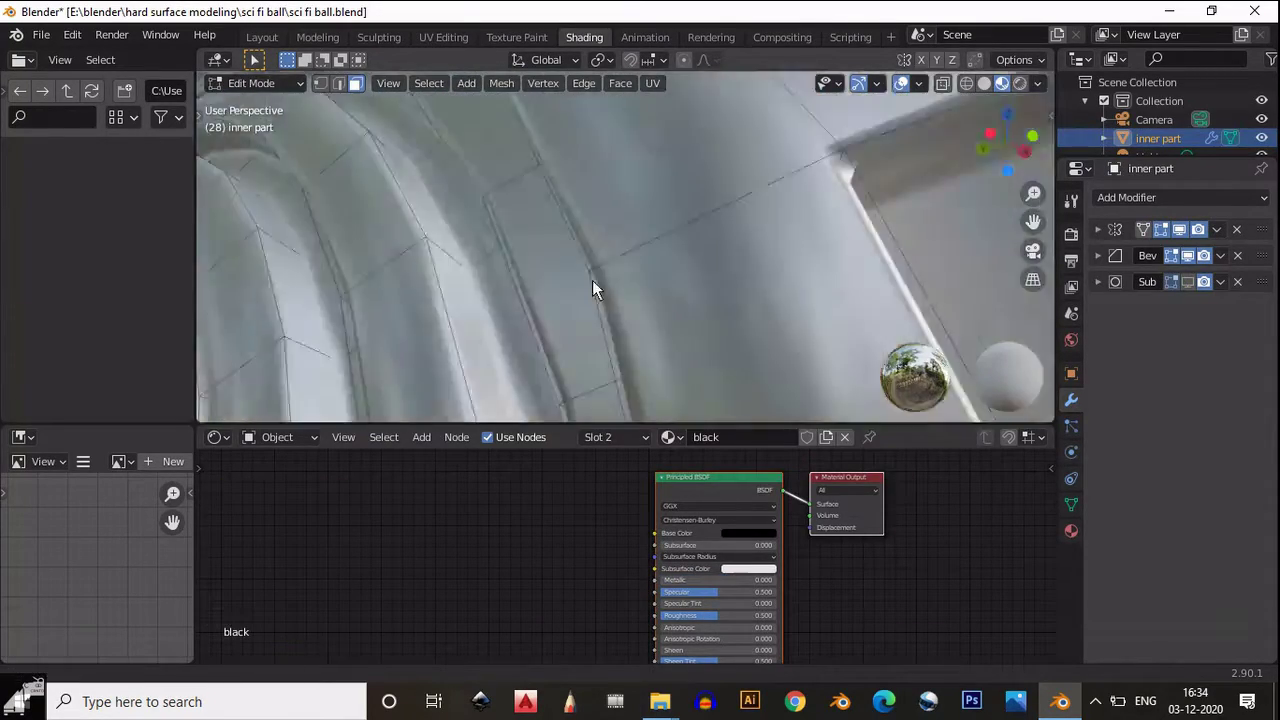
middle_drag(592, 280, 502, 275)
key(ctrl+r)
click(503, 260)
click(503, 260)
click(325, 319)
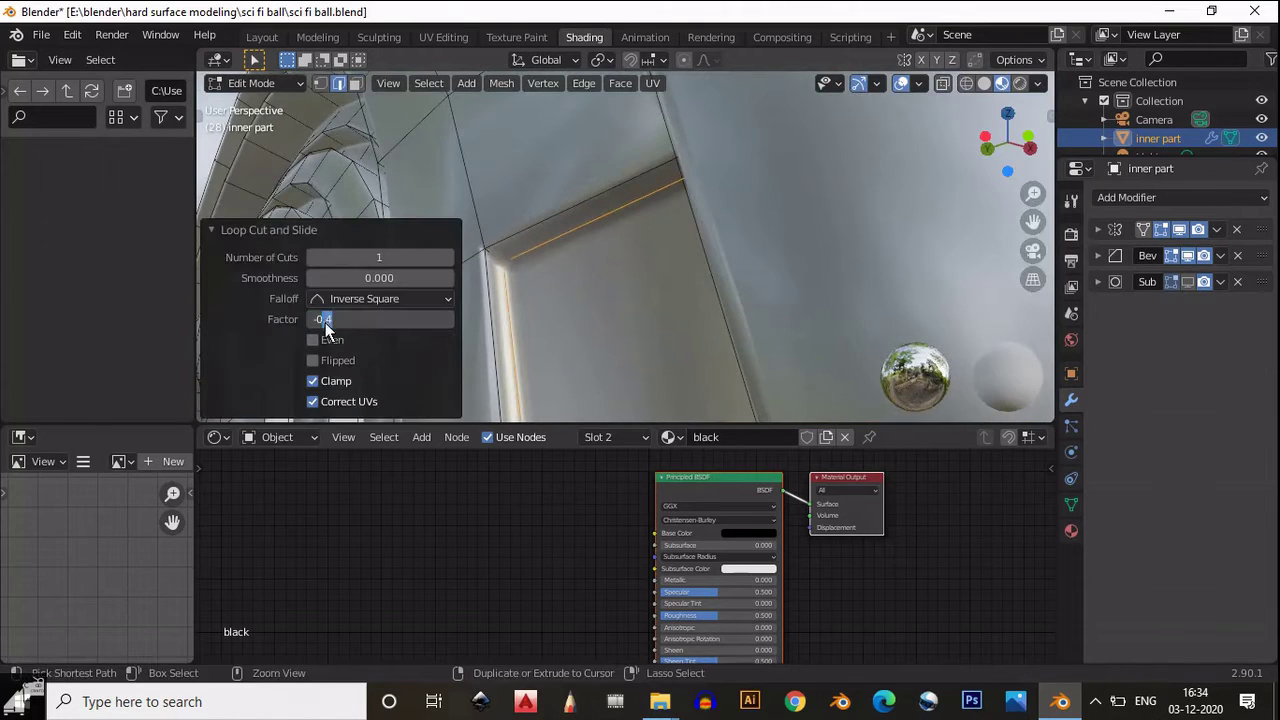
text(-0.5)
key(Return)
Add a loop cut around the walls of the next small recessed slot and set its factor to -0.5
scroll(604, 305, down, 6)
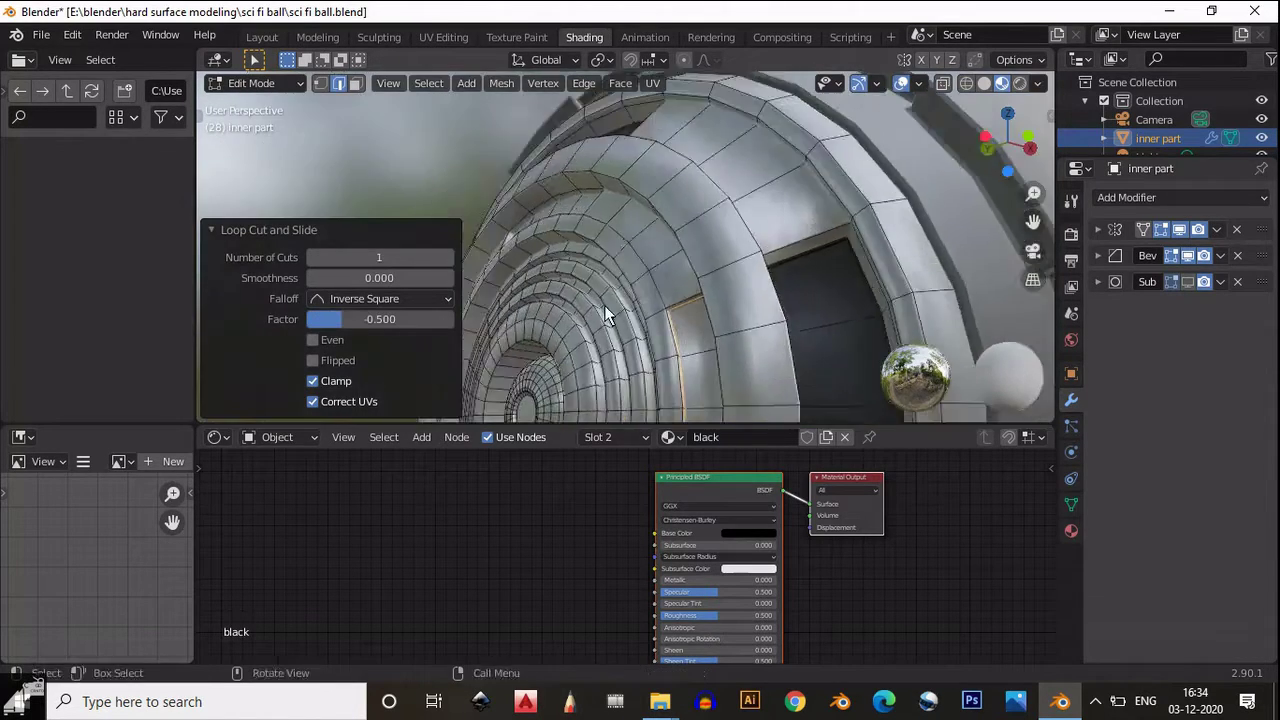
scroll(604, 305, up, 6)
key(ctrl+r)
click(620, 302)
click(553, 317)
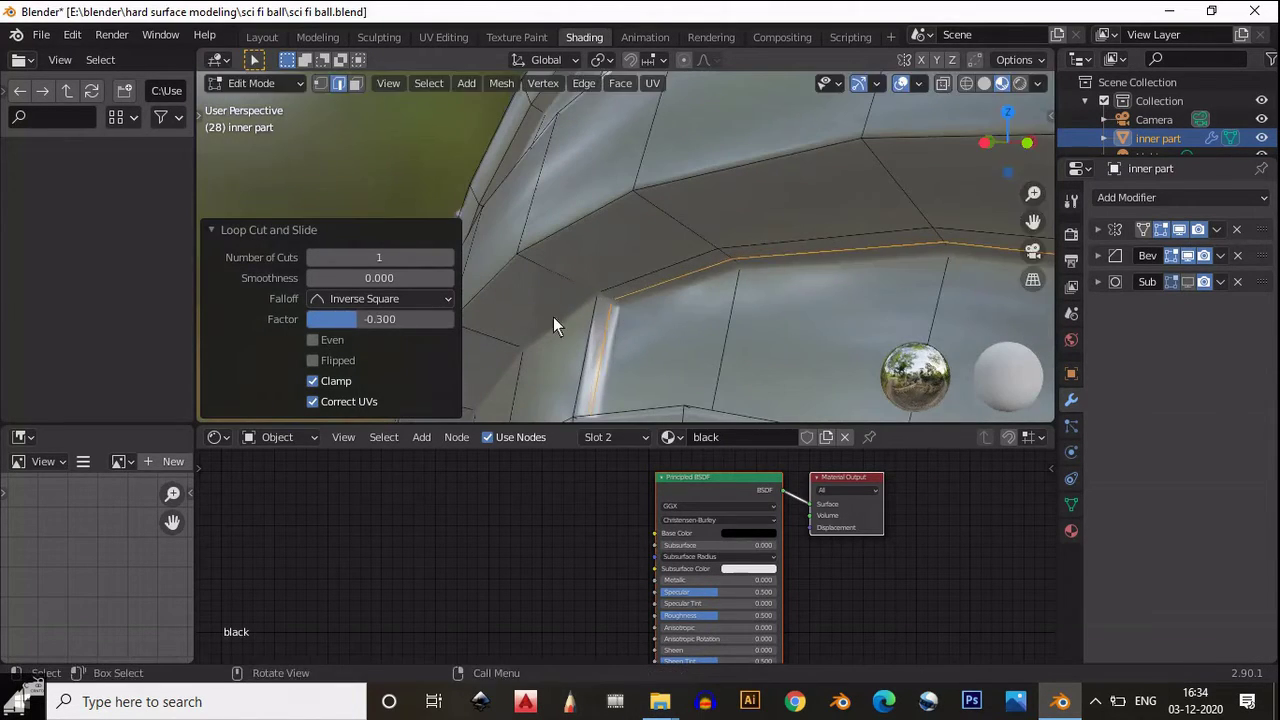
click(336, 320)
text(-0.5)
key(Return)
Add a supporting loop cut along the walls of another small recessed slot on the inner part
scroll(620, 310, down, 5)
middle_drag(653, 363, 685, 201)
scroll(676, 321, up, 5)
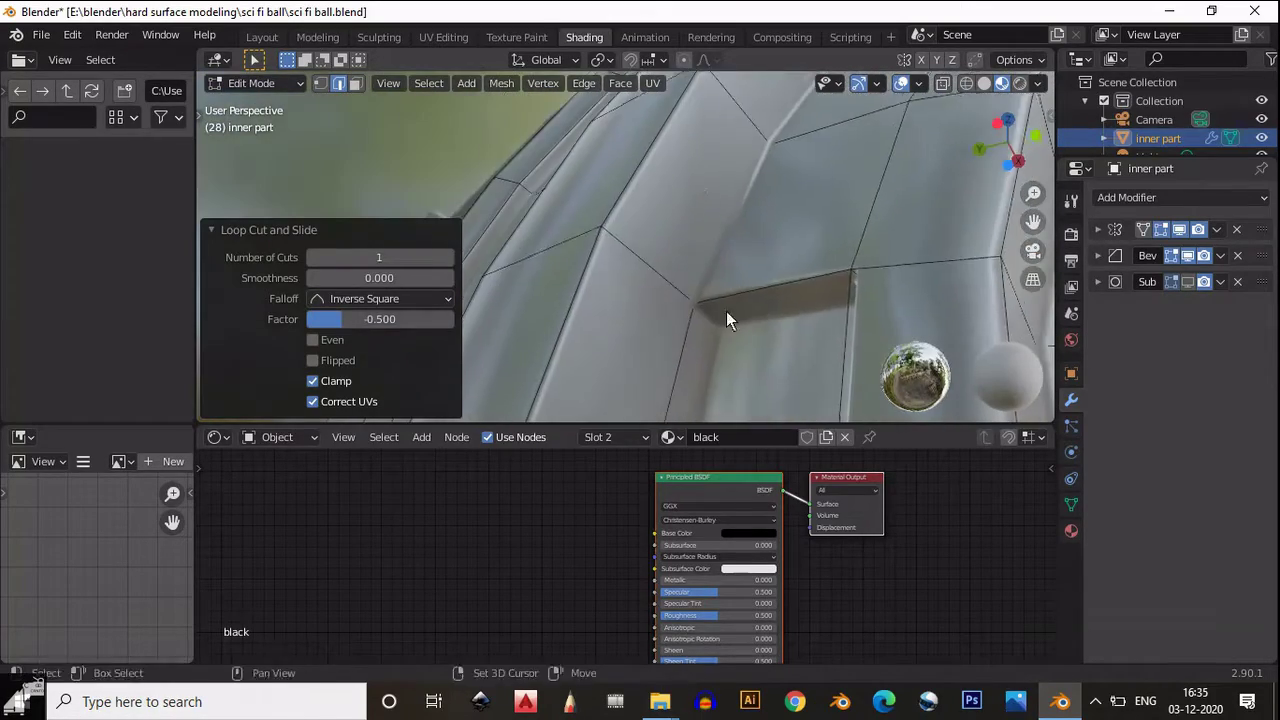
scroll(726, 311, down, 1)
scroll(786, 323, down, 5)
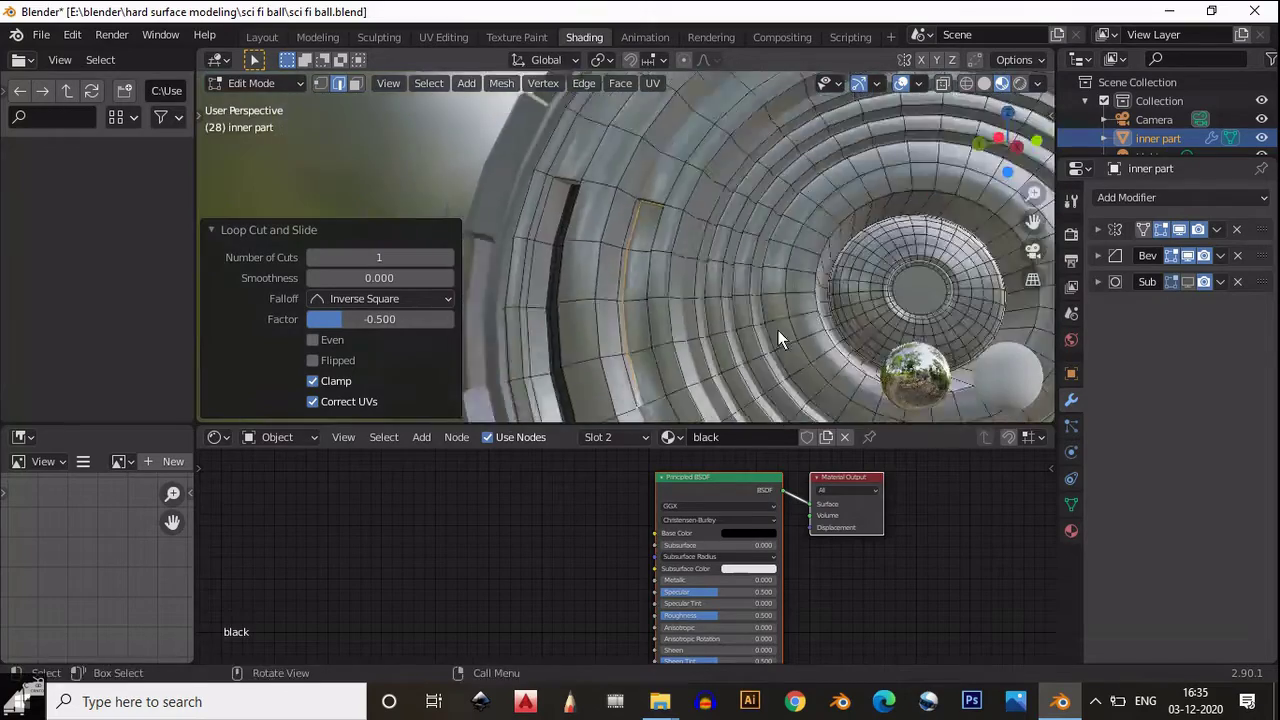
middle_drag(778, 330, 705, 265)
scroll(739, 286, up, 6)
alt+click(705, 265)
key(g)
key(g)
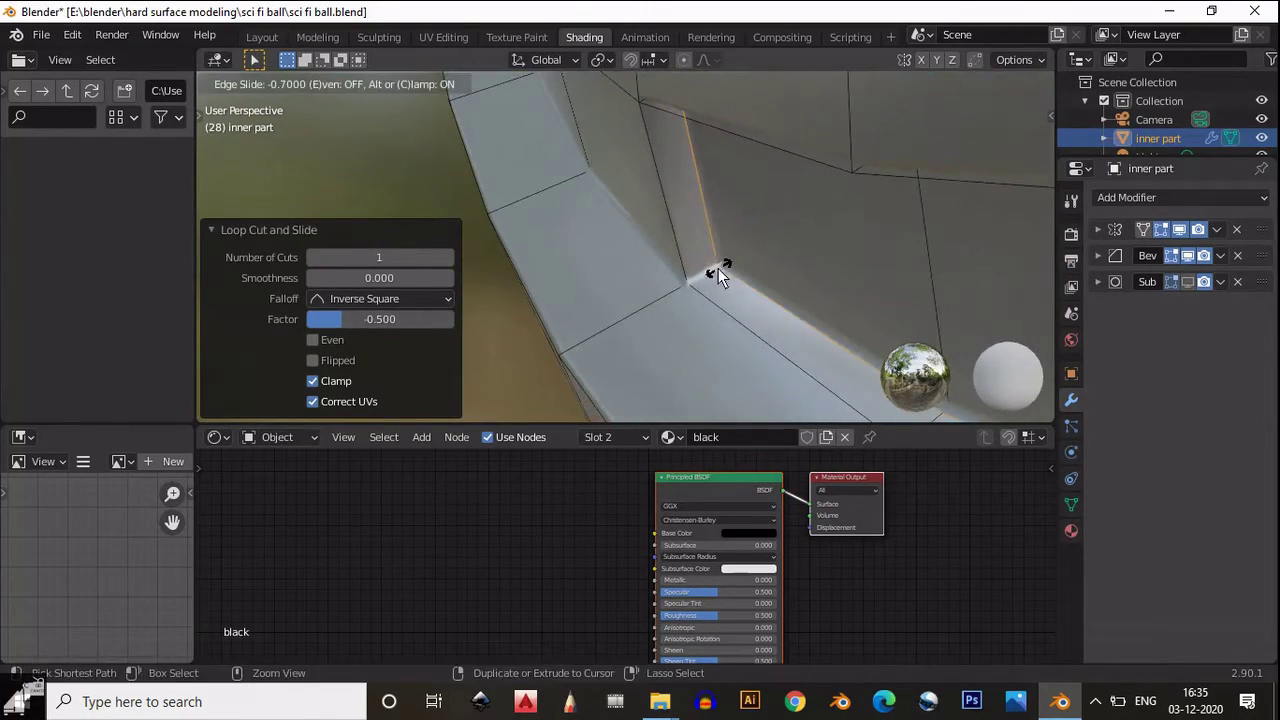
right_click(718, 268)
drag(323, 320, 335, 320)
Select the floor faces of a small recessed slot and assign the "black" material to them
click(724, 264)
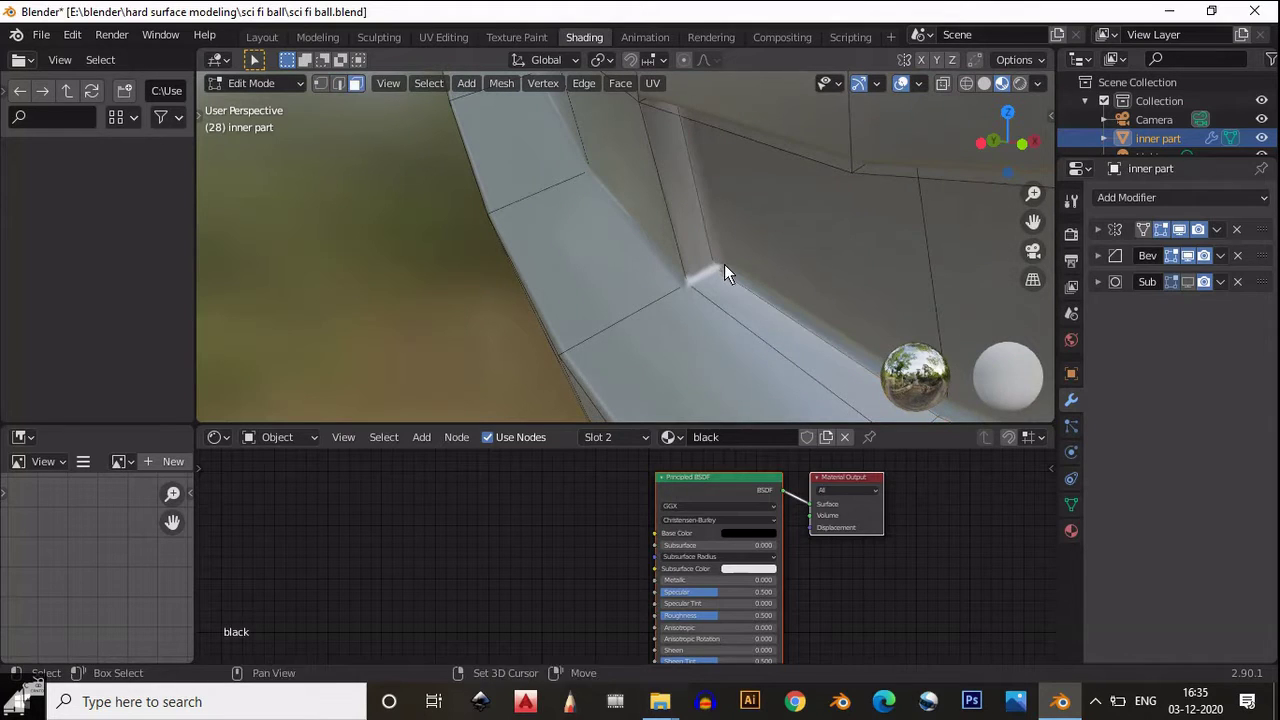
alt+click(720, 258)
middle_drag(718, 253, 874, 278)
click(1071, 530)
click(1120, 337)
middle_drag(735, 255, 720, 171)
alt+click(714, 337)
click(1130, 220)
click(1120, 337)
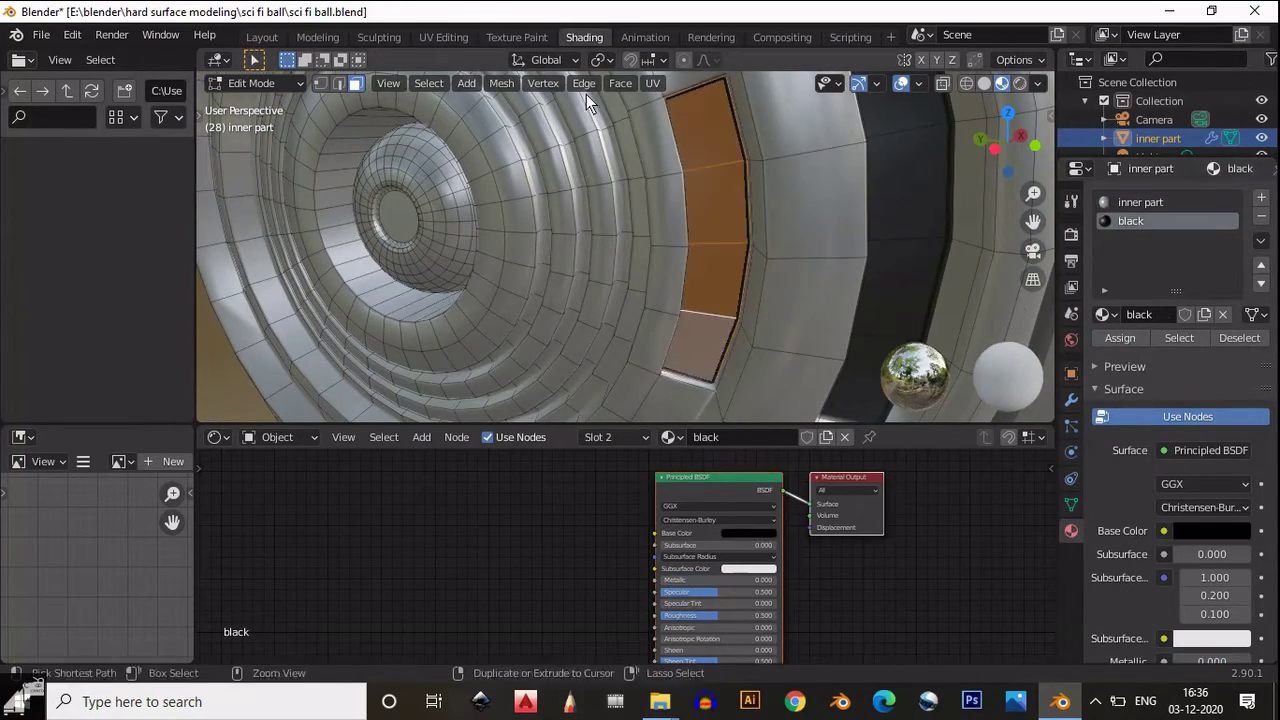
Select the floor faces of the other small recessed slots around the ring and assign them the "black" material
scroll(689, 244, down, 5)
scroll(699, 200, up, 10)
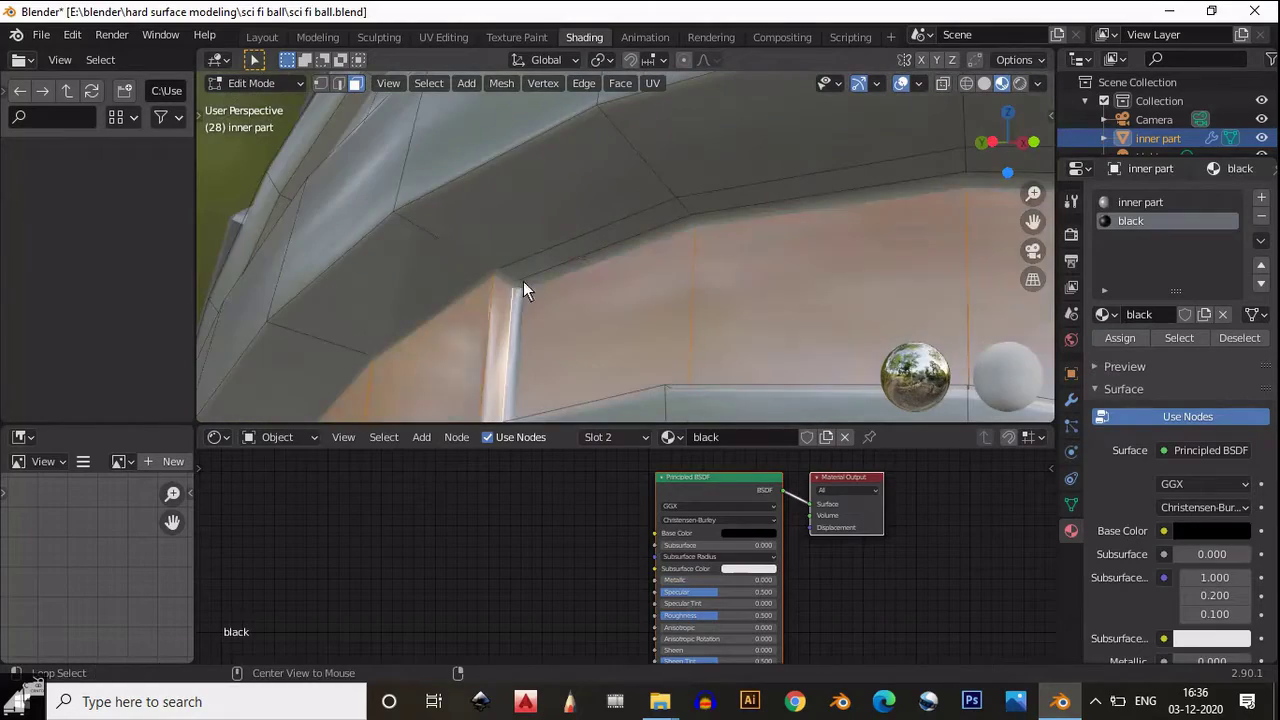
middle_drag(523, 289, 609, 208)
alt+click(609, 208)
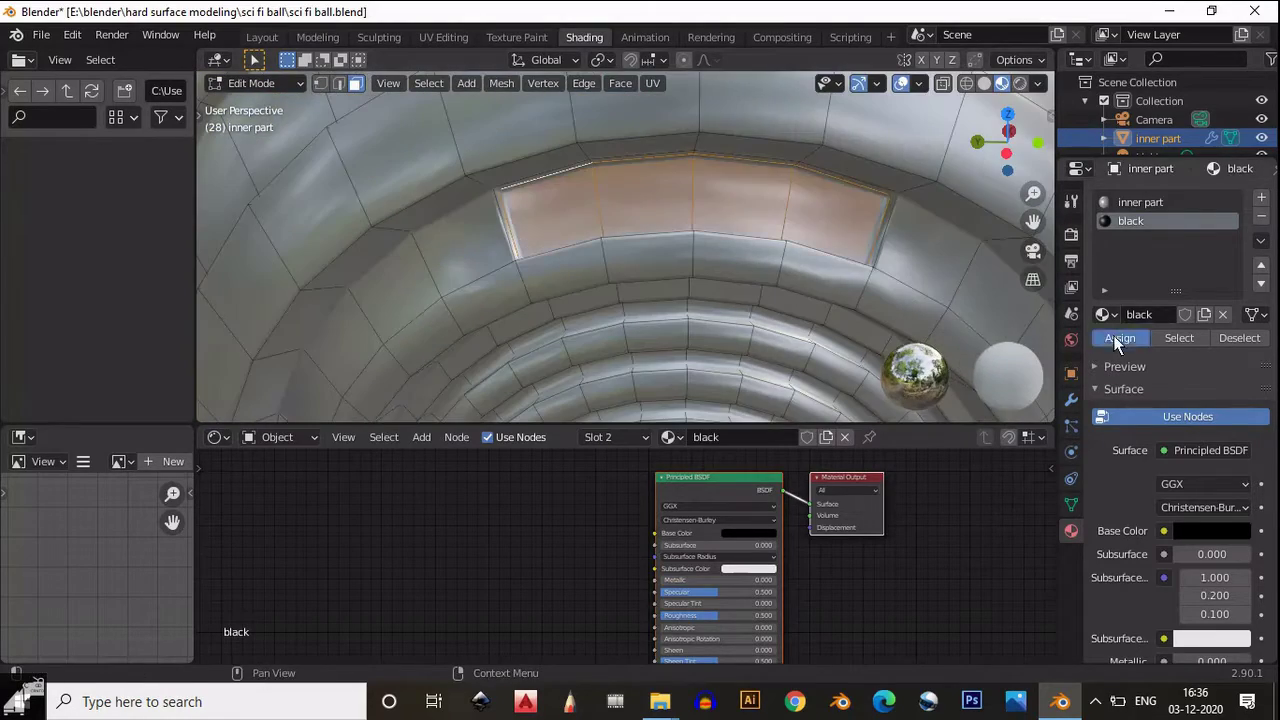
click(1120, 337)
scroll(655, 166, down, 5)
scroll(673, 229, up, 10)
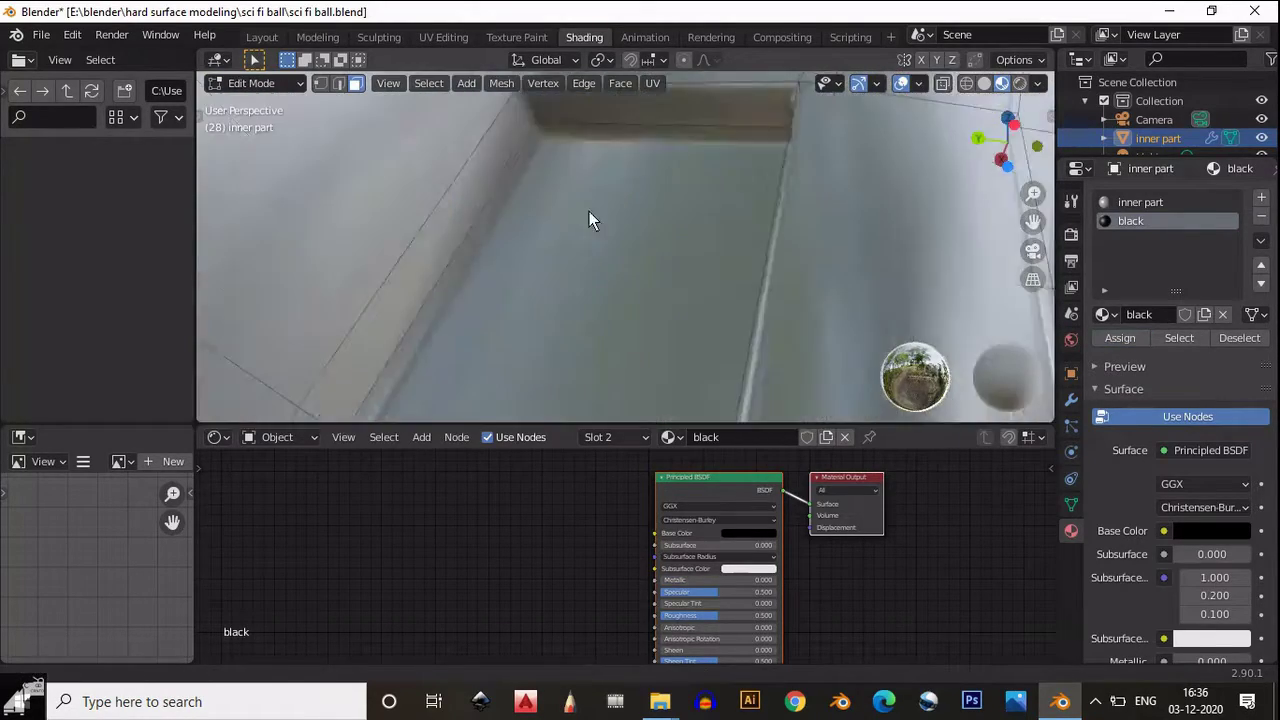
middle_drag(589, 220, 815, 262)
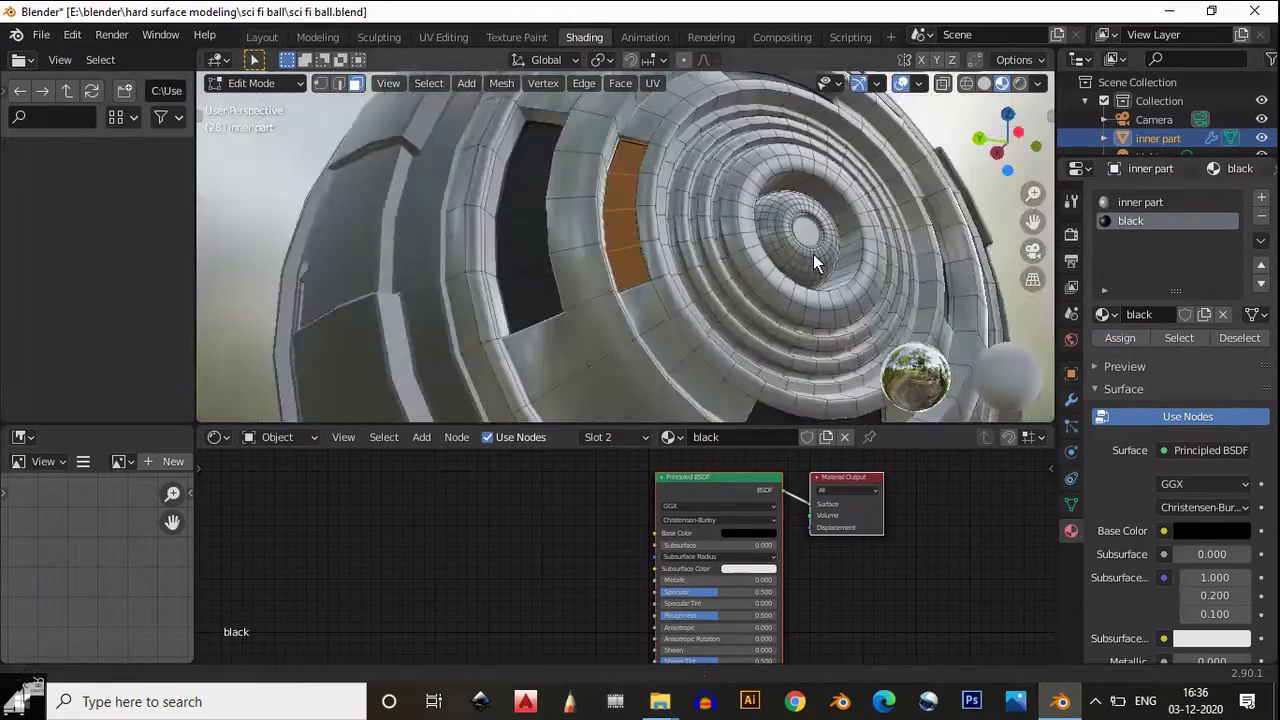
Leave mesh editing and turn on viewport display of the inner part's Subdivision modifier
key(Tab)
scroll(837, 217, down, 5)
scroll(837, 217, up, 6)
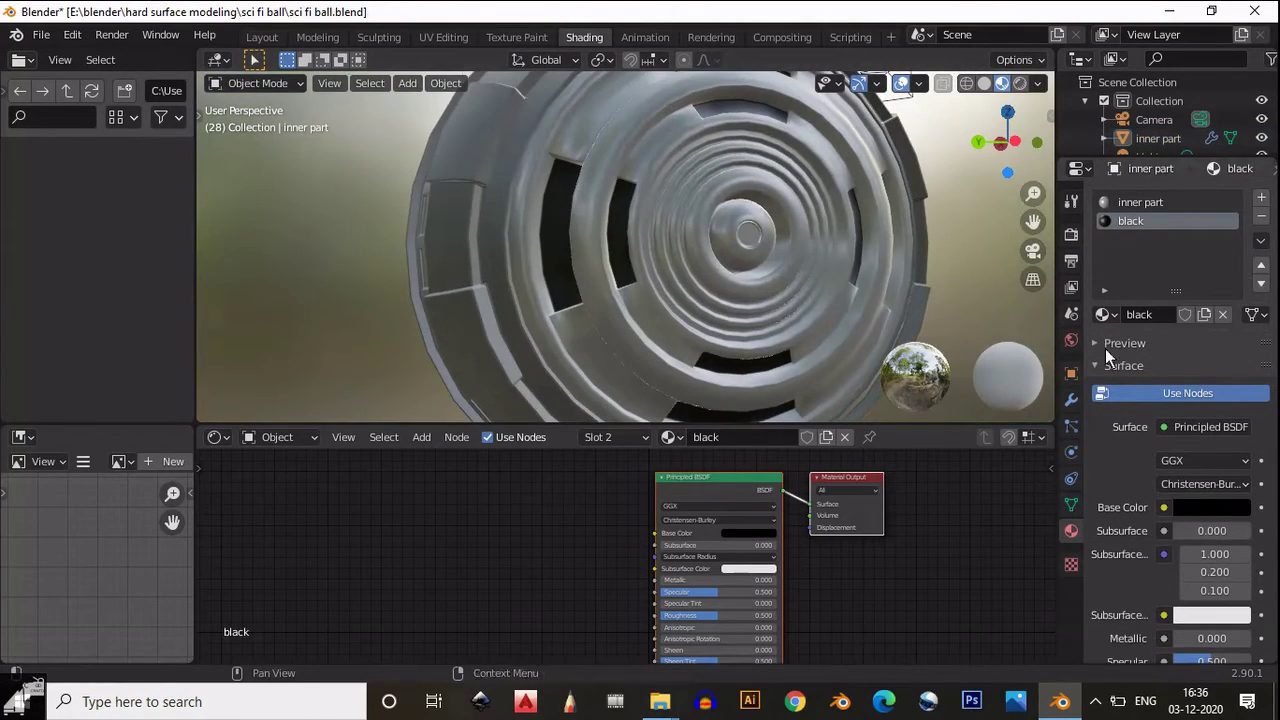
click(1071, 399)
click(1187, 281)
middle_drag(849, 193, 870, 410)
scroll(833, 607, up, 1)
Set the "black" material's Metallic to 0.200 and its Roughness to 0.400
middle_drag(833, 607, 876, 533)
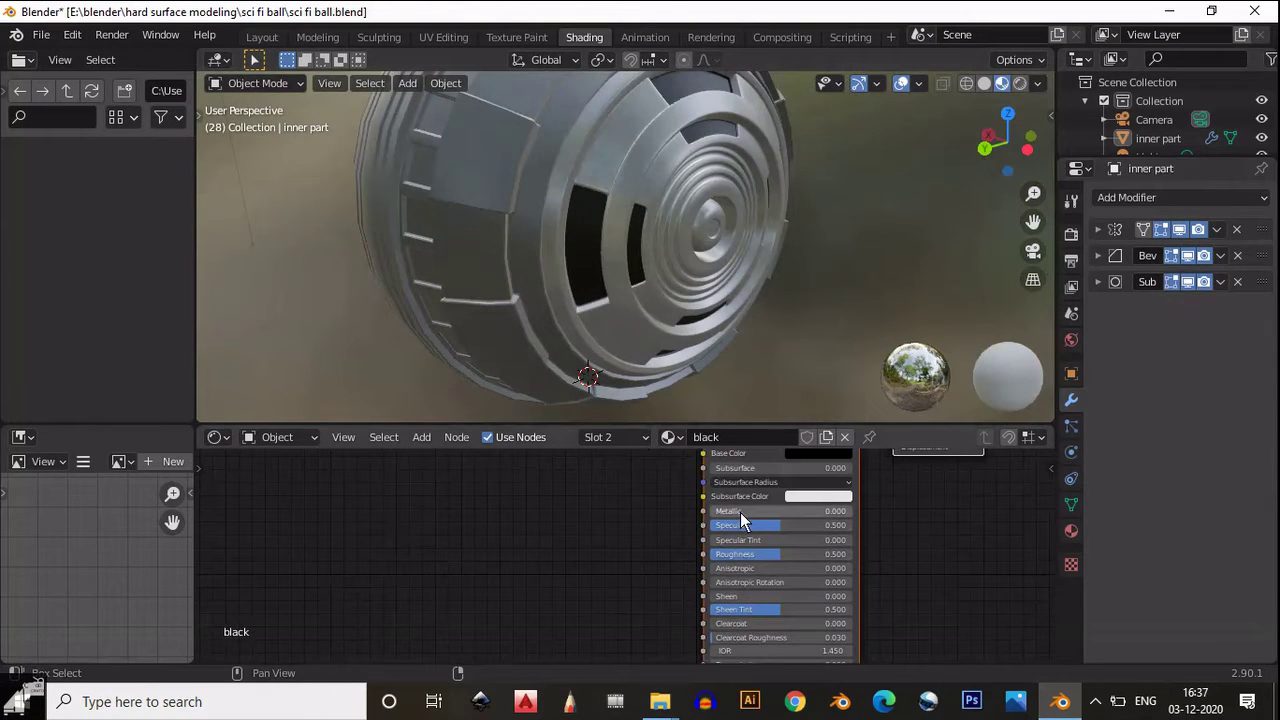
ctrl+drag(740, 512, 776, 510)
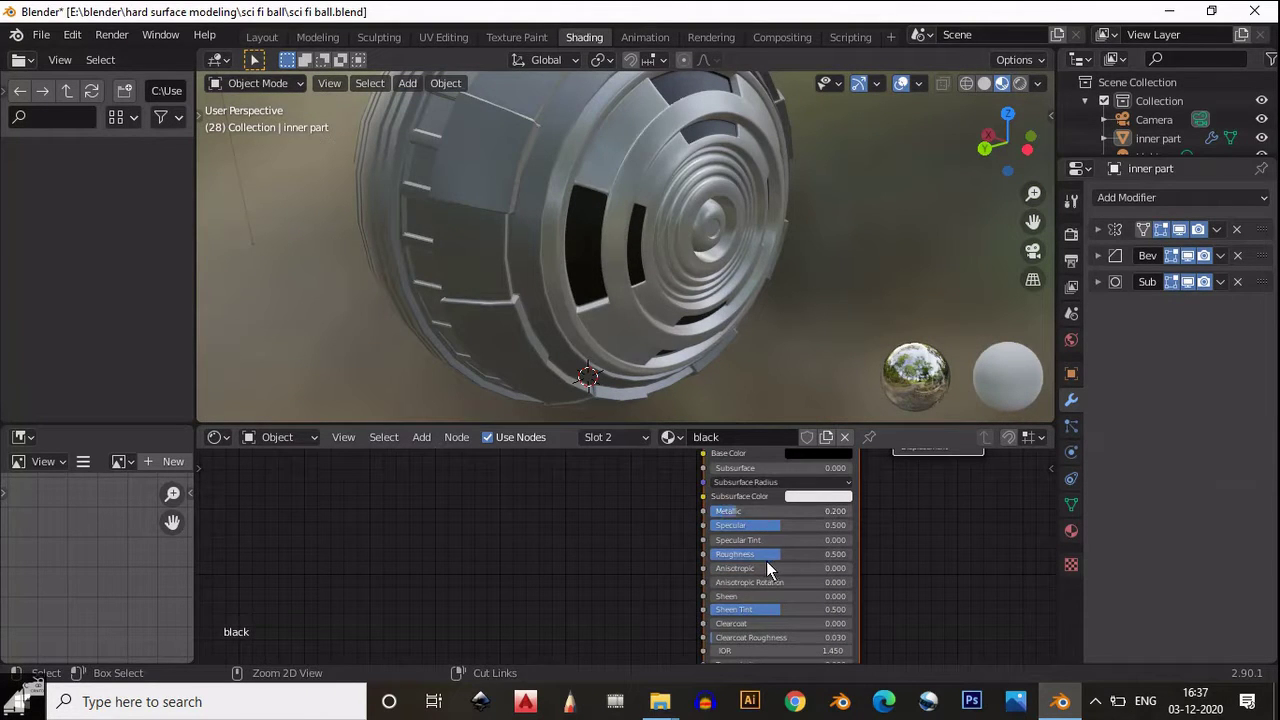
ctrl+drag(772, 556, 758, 556)
middle_drag(760, 560, 723, 548)
middle_drag(691, 200, 700, 299)
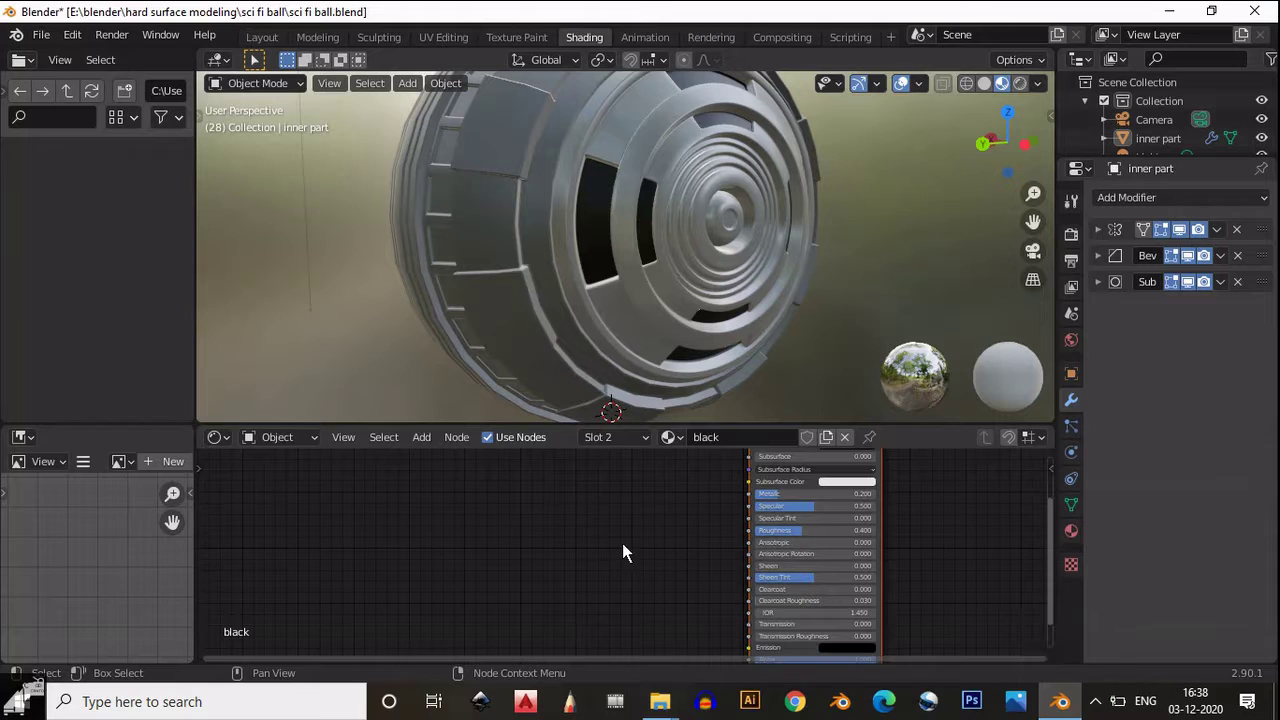
Place the synth-rubber-albedo.png image texture in the "black" material's node tree, in free space beside the Principled BSDF
drag(622, 543, 421, 494)
key(shift+a)
mouse_move(437, 520)
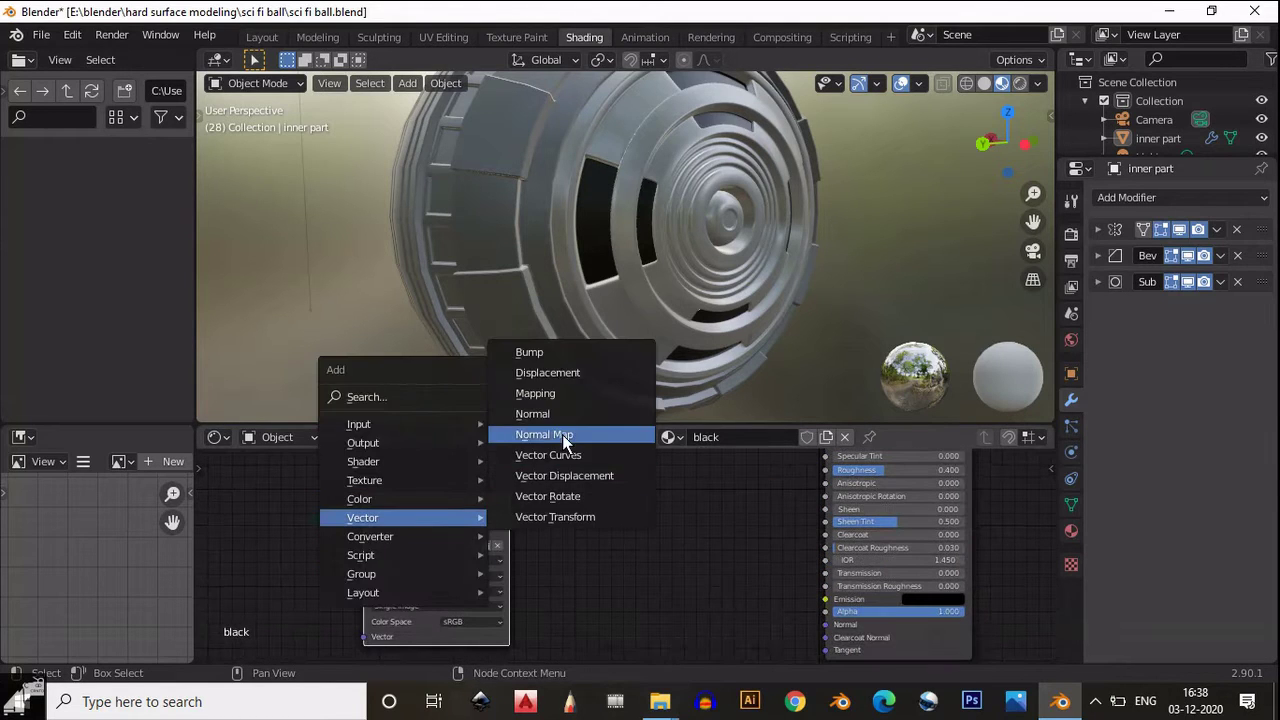
click(563, 437)
middle_drag(596, 459, 606, 523)
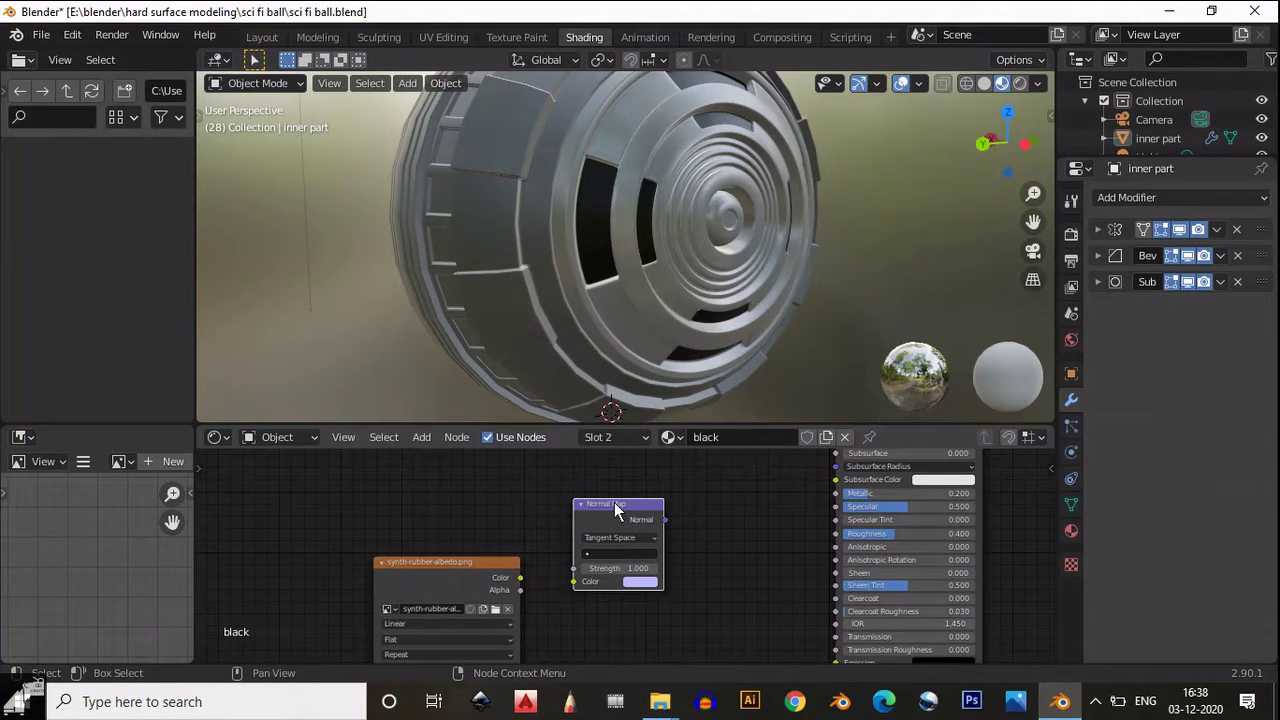
key(x)
Add a Bump node with strength 0.042, linking the rubber image's Color to its Height and its output to the Principled BSDF's Normal
key(shift+a)
mouse_move(581, 510)
click(648, 337)
drag(518, 543, 634, 609)
drag(719, 549, 834, 654)
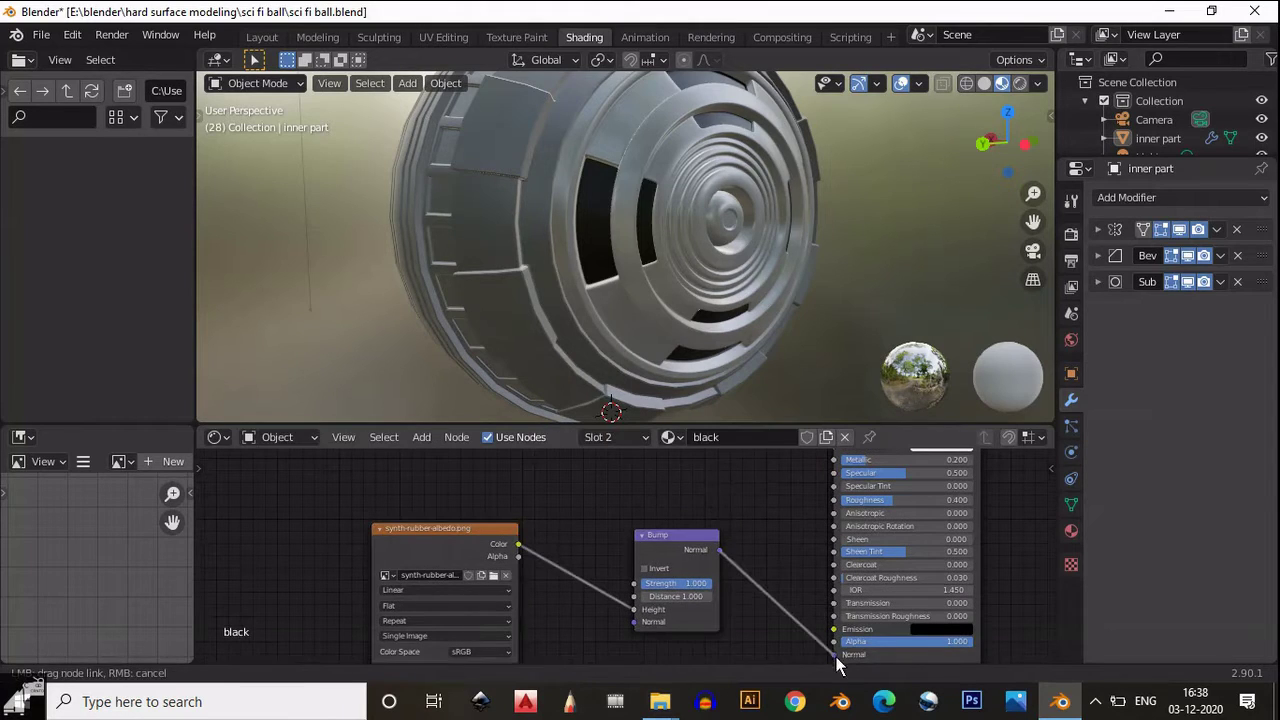
drag(700, 583, 623, 611)
scroll(694, 328, up, 3)
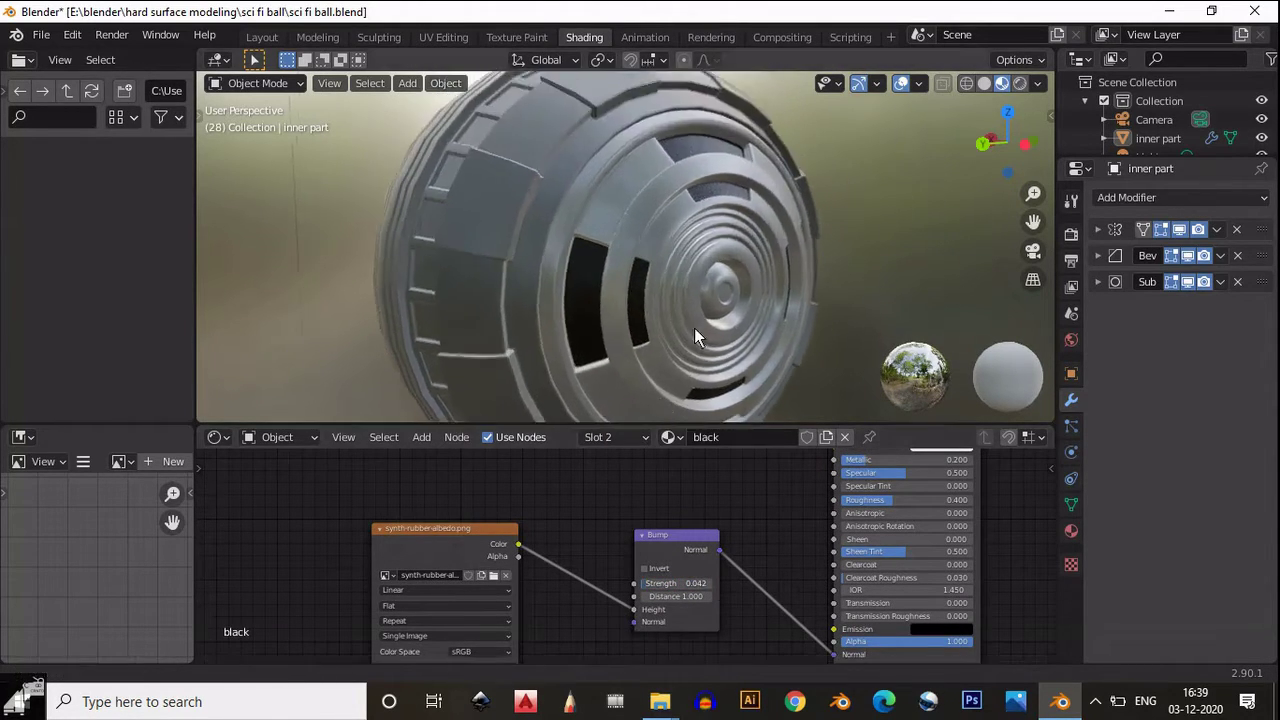
Examine the rubber bump on the black slot floors up close, comparing it with the underlying faces
scroll(611, 259, up, 3)
mouse_move(611, 259)
middle_down()
mouse_move(682, 238)
mouse_move(731, 204)
mouse_move(660, 292)
mouse_move(677, 214)
mouse_move(719, 163)
mouse_move(687, 297)
mouse_move(698, 308)
mouse_move(636, 258)
middle_up()
key(Tab)
key(Tab)
click(682, 217)
middle_drag(634, 199, 643, 214)
key(Tab)
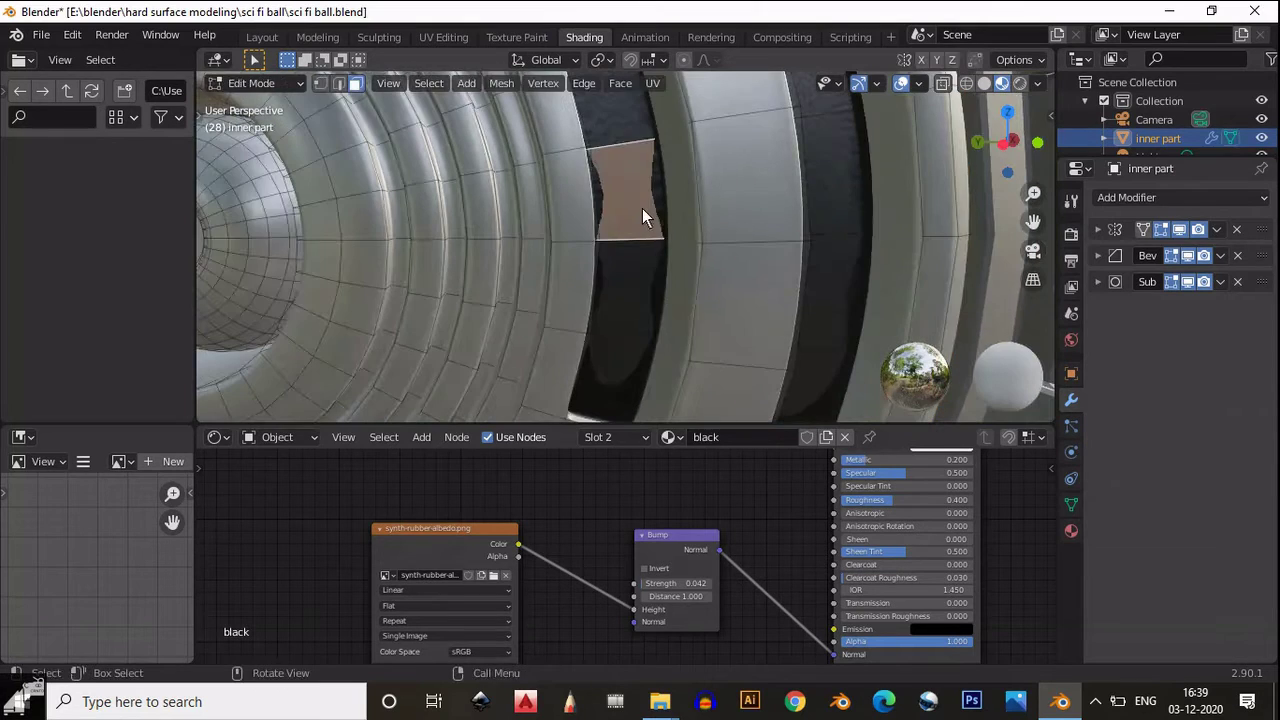
key(Tab)
middle_drag(634, 134, 634, 214)
With viewport subdivision off, select the floor faces of all the black slots and apply Smart UV Project with a 66.00 angle limit
key(Tab)
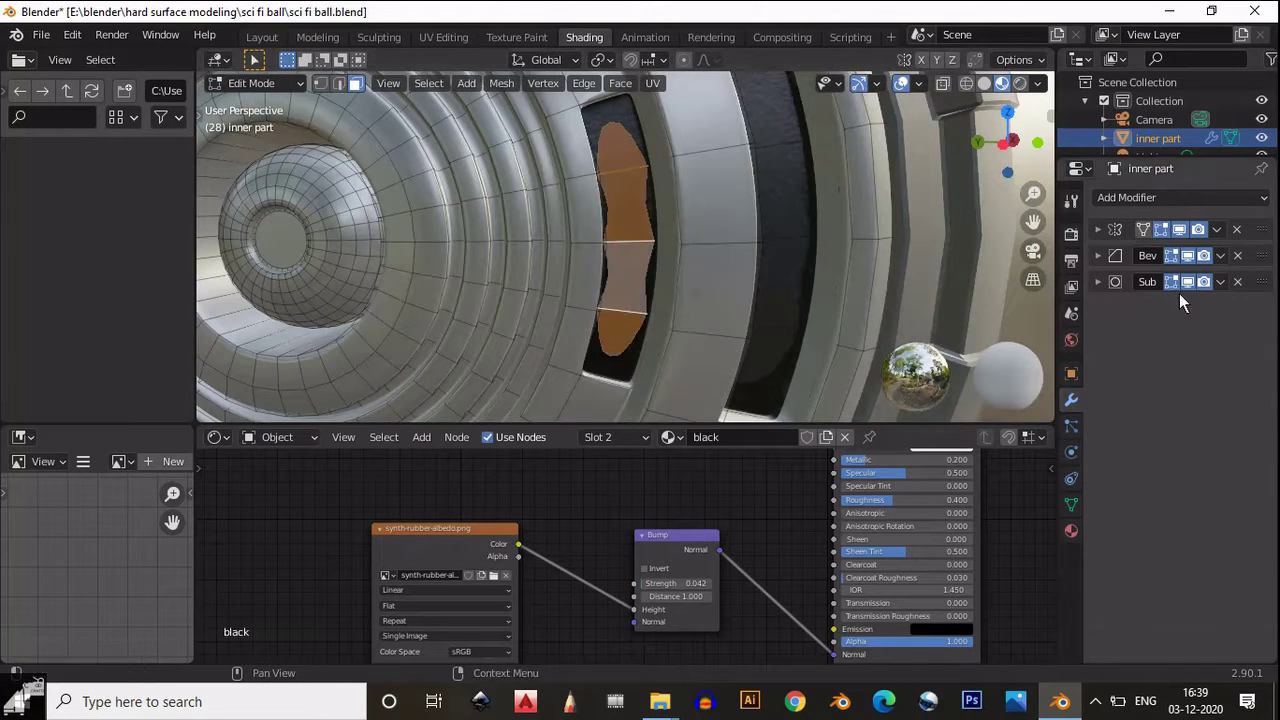
scroll(779, 200, down, 6)
middle_drag(635, 256, 680, 252)
alt+click(680, 252)
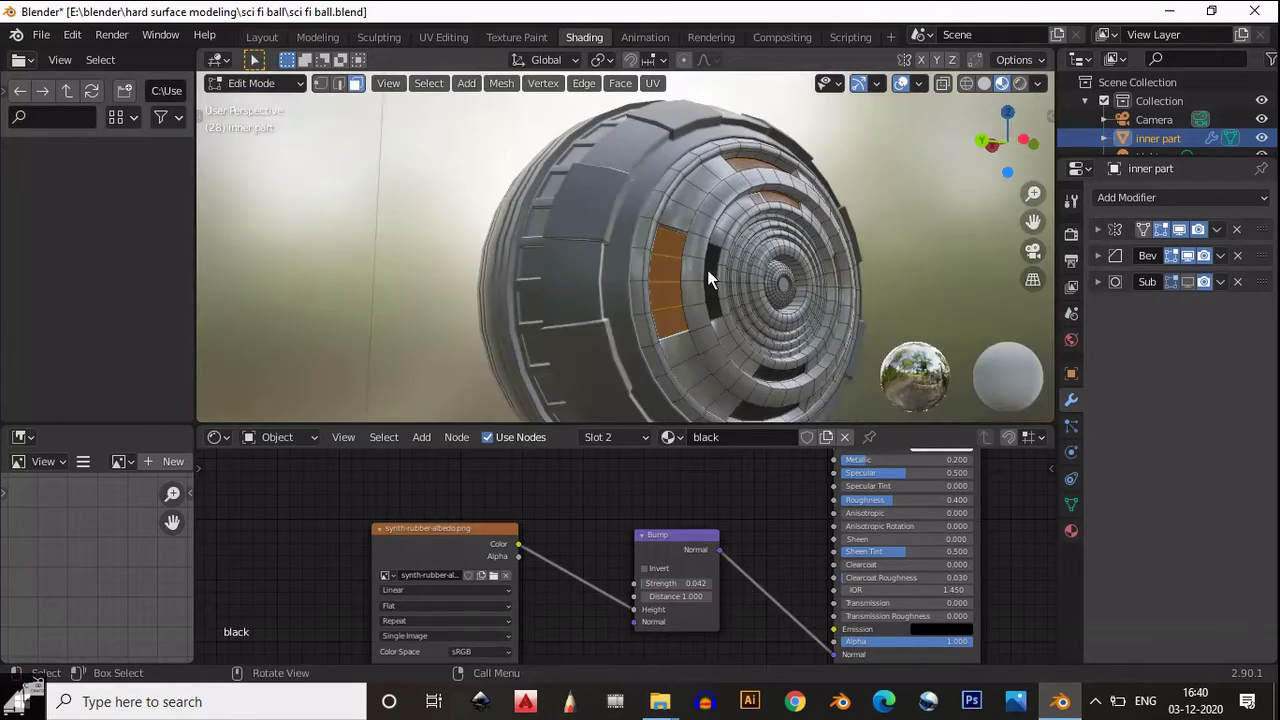
scroll(835, 240, up, 4)
middle_drag(835, 240, 619, 164)
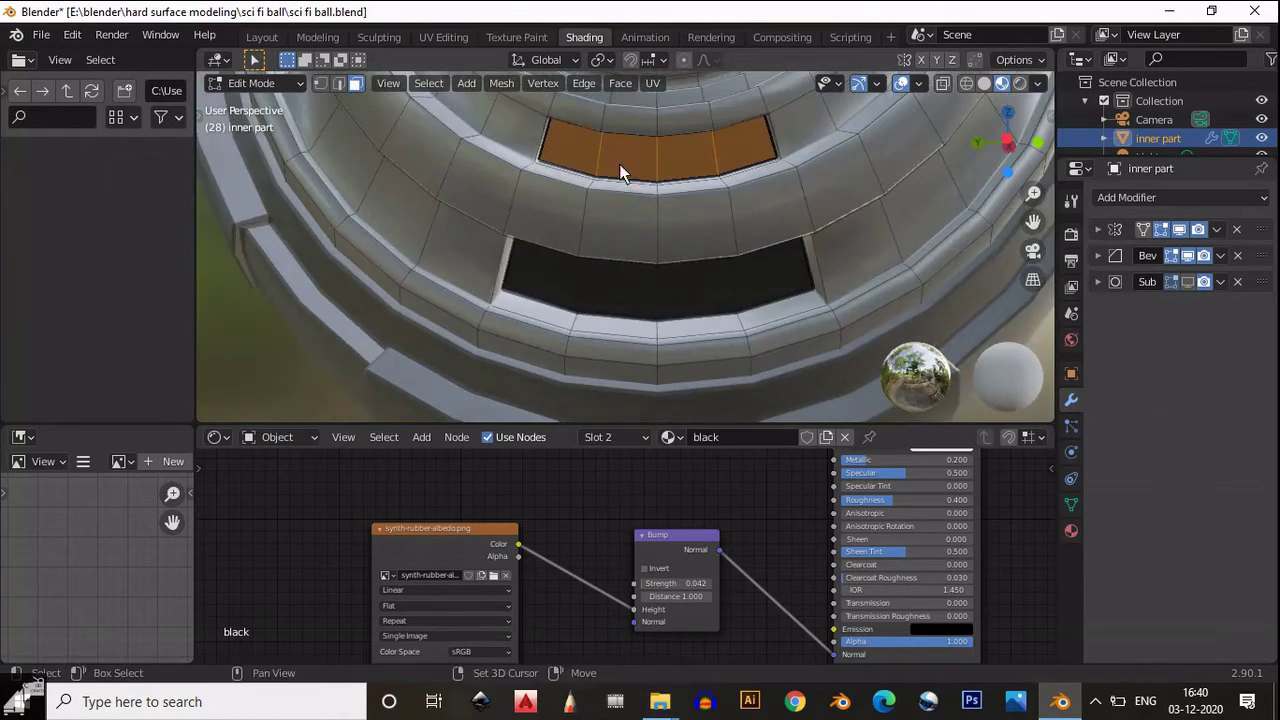
alt+shift+click(603, 282)
scroll(603, 282, down, 5)
key(u)
click(671, 155)
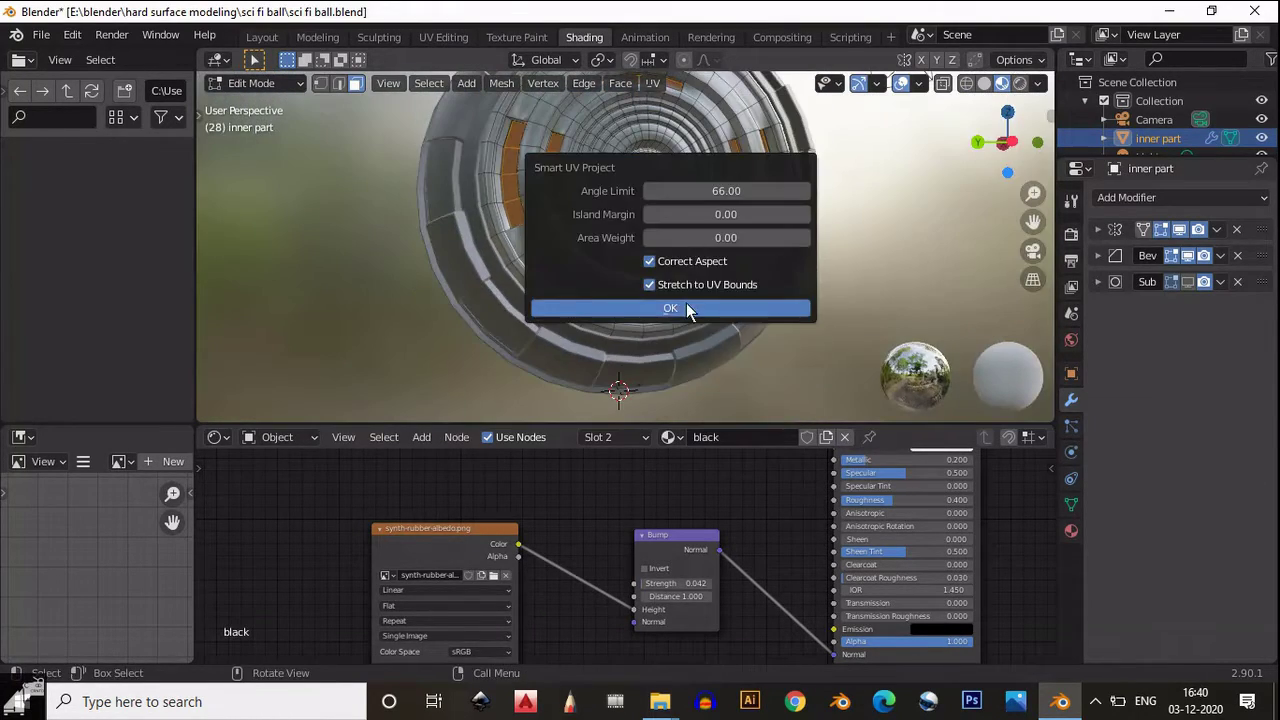
key(Return)
Examine the rubber texture on the unwrapped slot floors with viewport subdivision on and off
key(Tab)
scroll(725, 193, up, 4)
scroll(725, 197, up, 6)
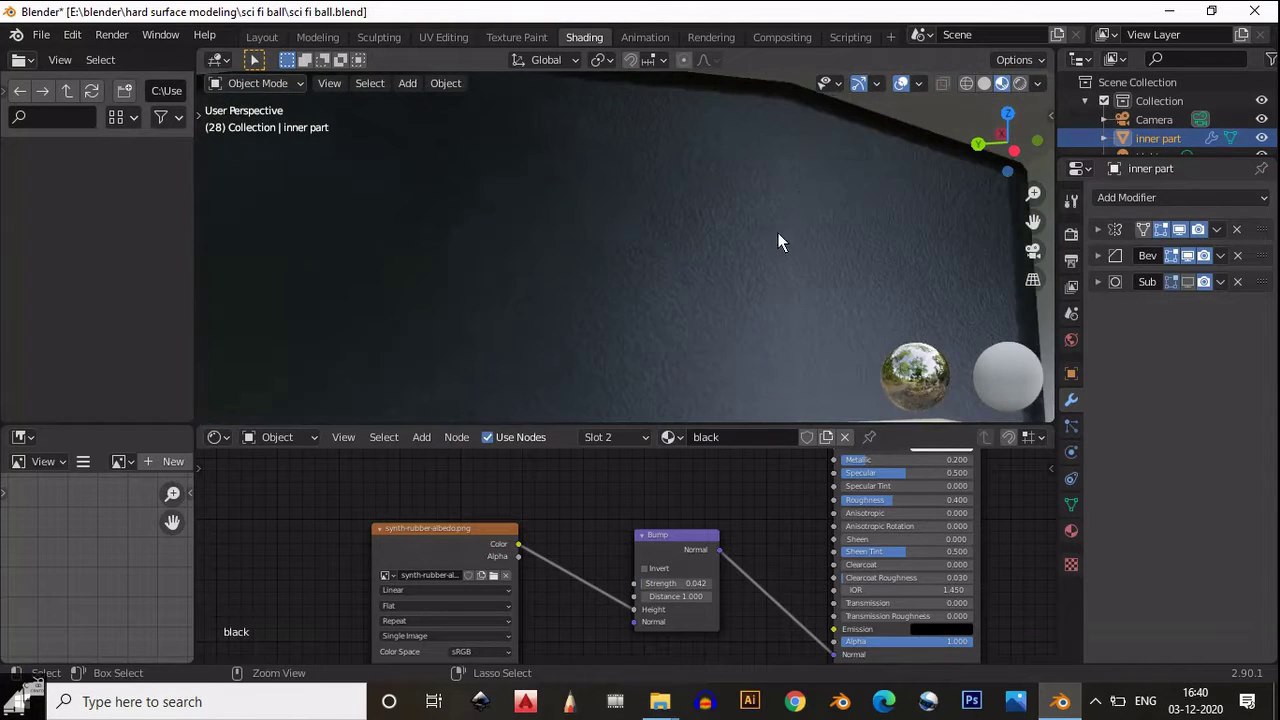
key(Tab)
scroll(800, 260, down, 4)
scroll(760, 220, up, 4)
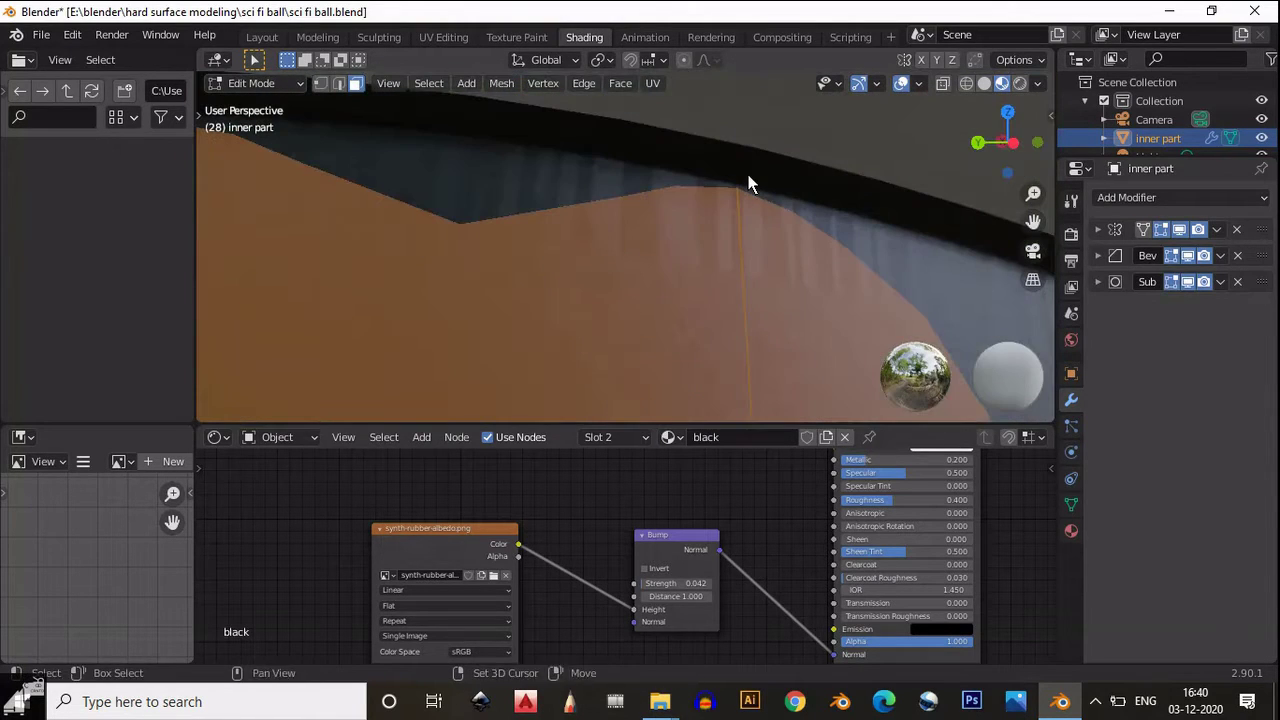
click(1188, 281)
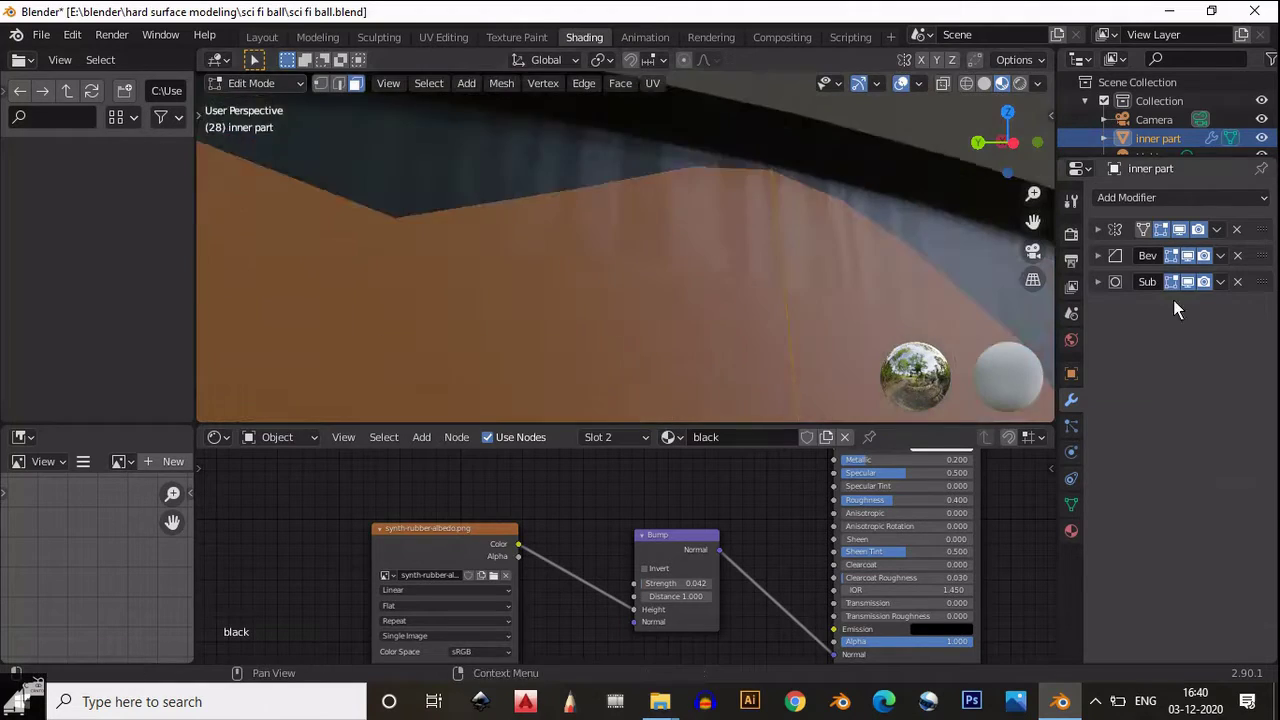
scroll(787, 140, down, 4)
scroll(766, 190, up, 5)
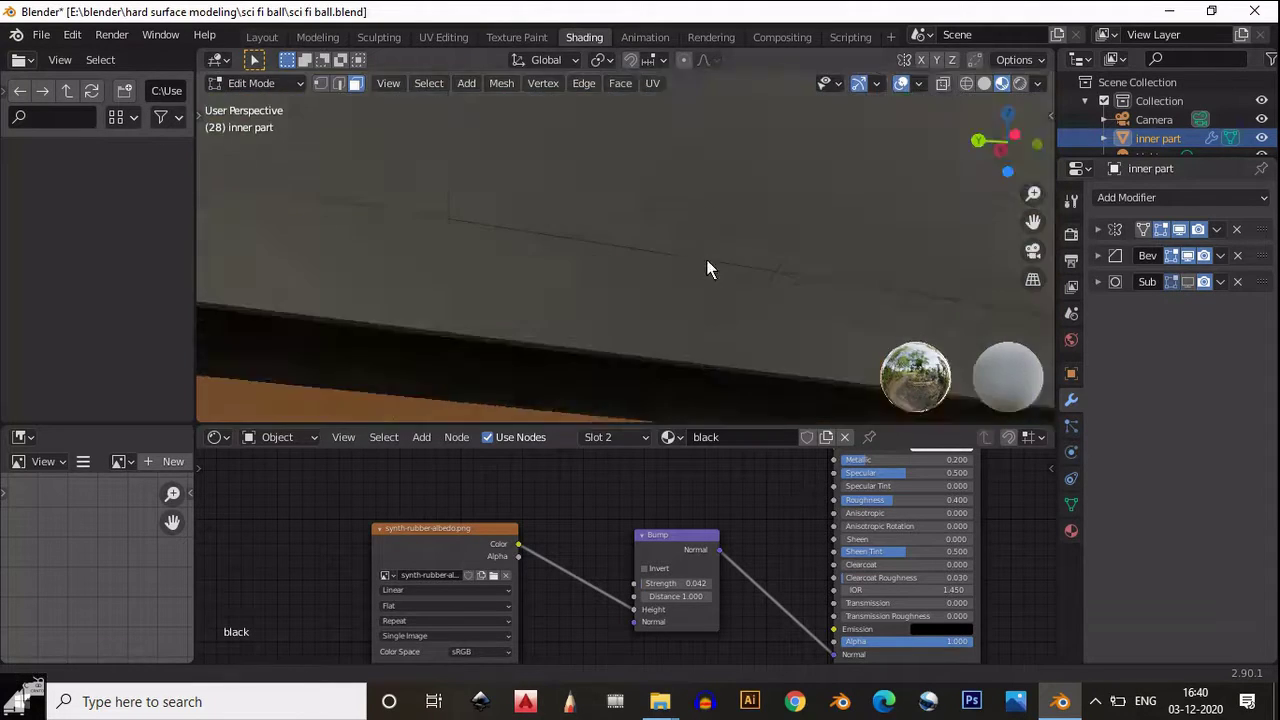
Extend the face selection to the narrow border loops around the floors of the black slots
middle_drag(703, 250, 466, 214)
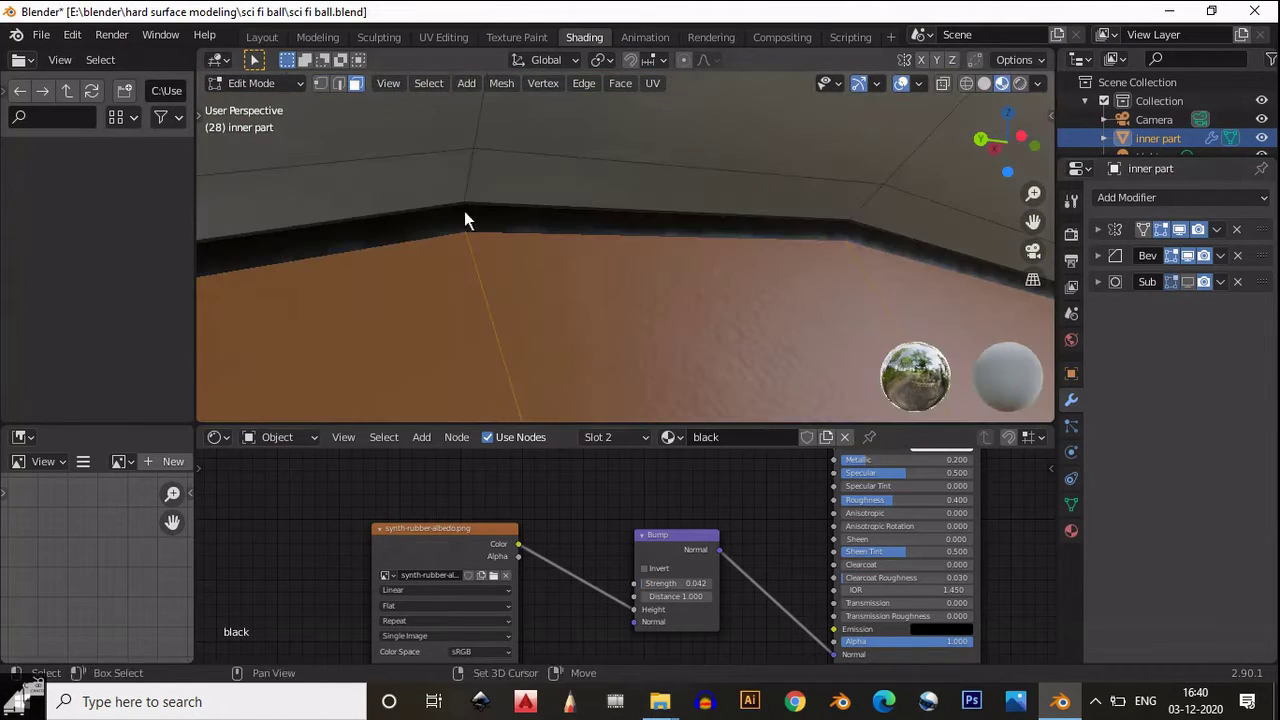
alt+click(464, 212)
scroll(596, 214, down, 4)
scroll(573, 196, up, 6)
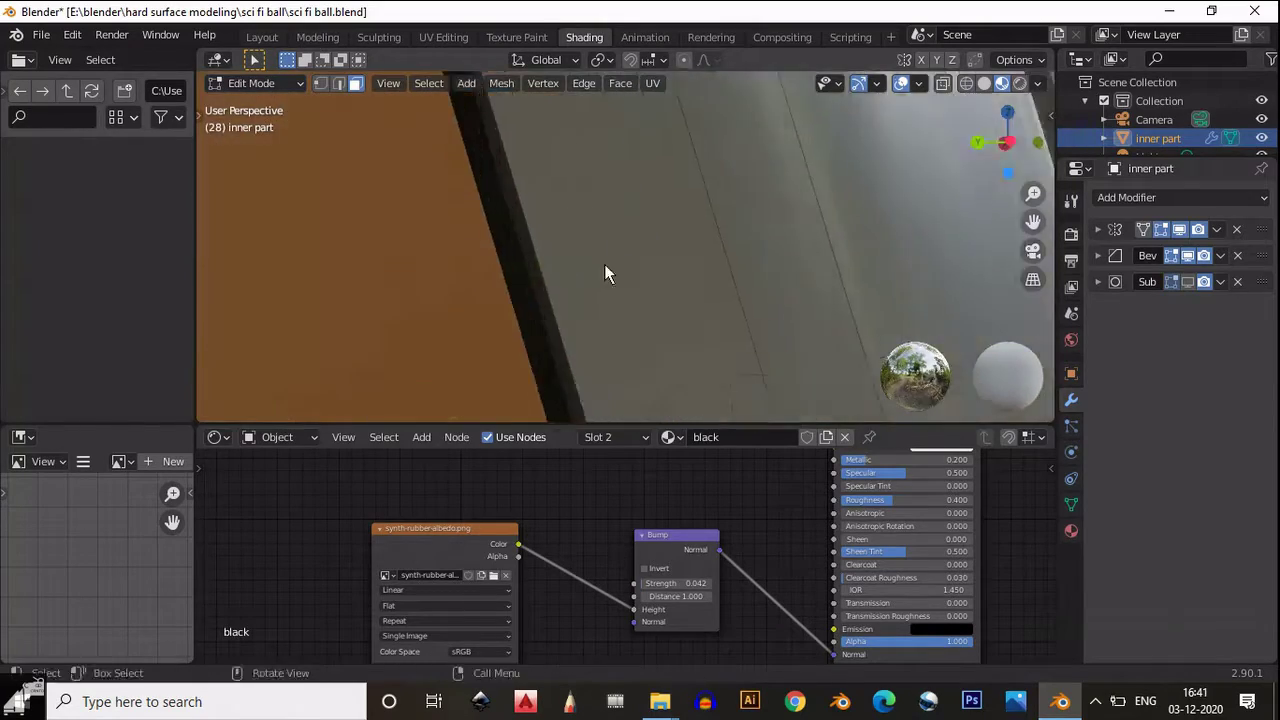
middle_drag(604, 264, 700, 113)
scroll(577, 256, down, 4)
scroll(593, 216, up, 6)
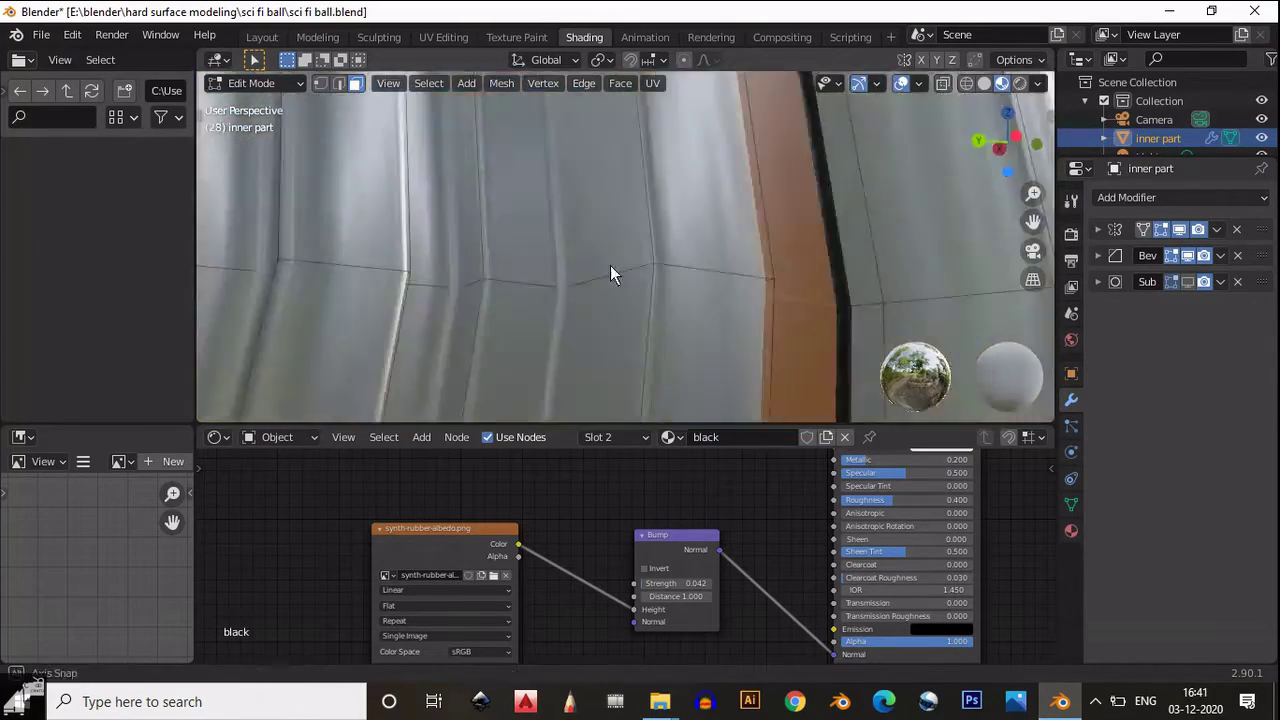
middle_drag(568, 295, 709, 249)
scroll(703, 194, down, 4)
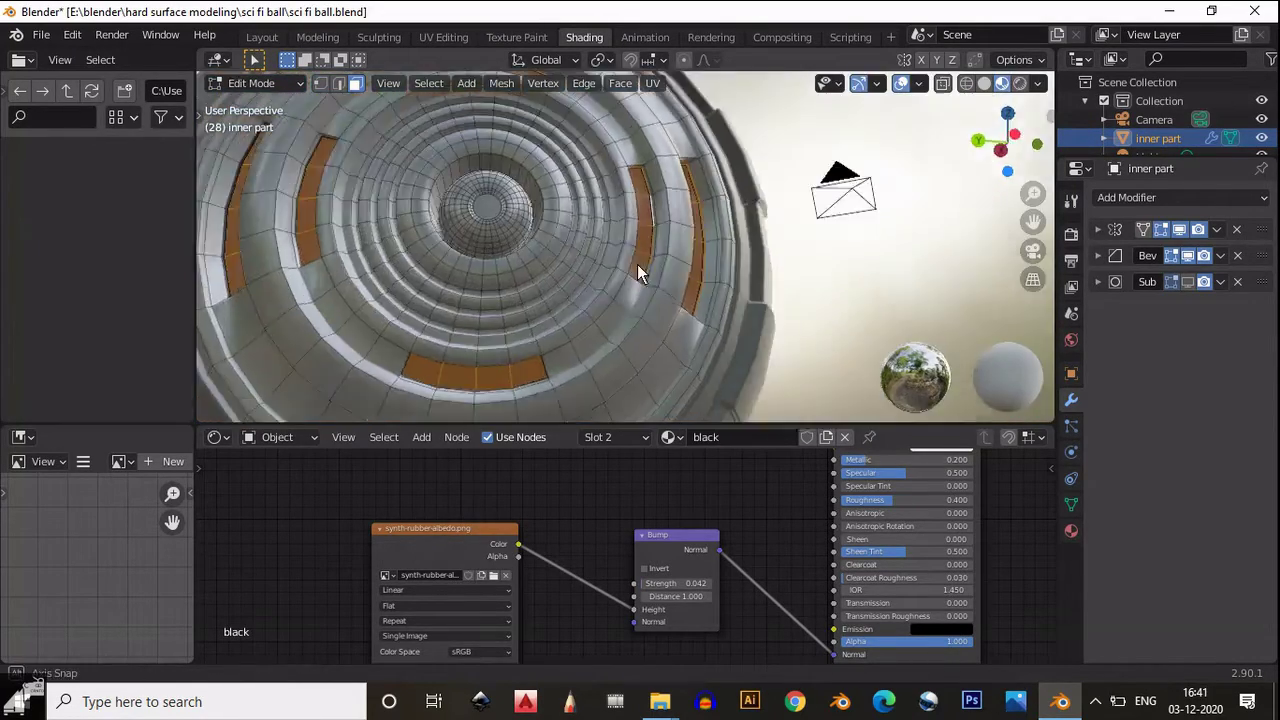
scroll(634, 274, up, 5)
middle_drag(634, 274, 642, 290)
scroll(642, 283, up, 6)
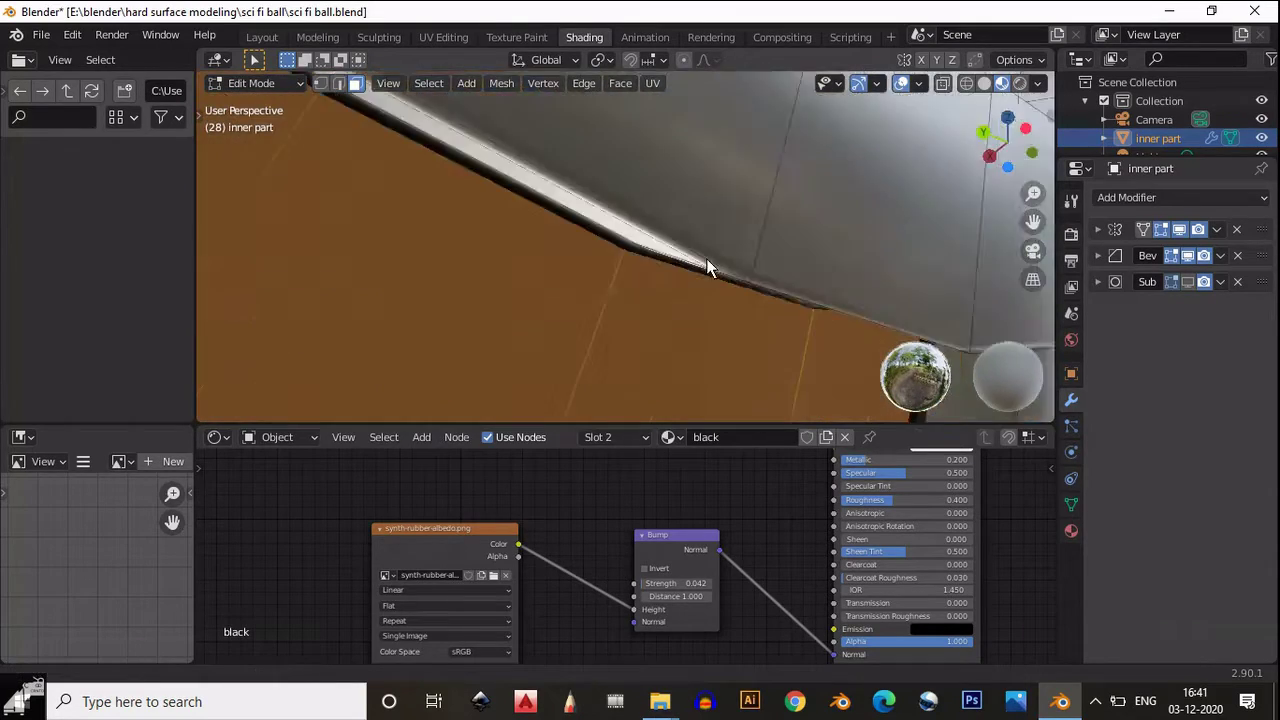
scroll(700, 240, down, 4)
scroll(690, 286, up, 6)
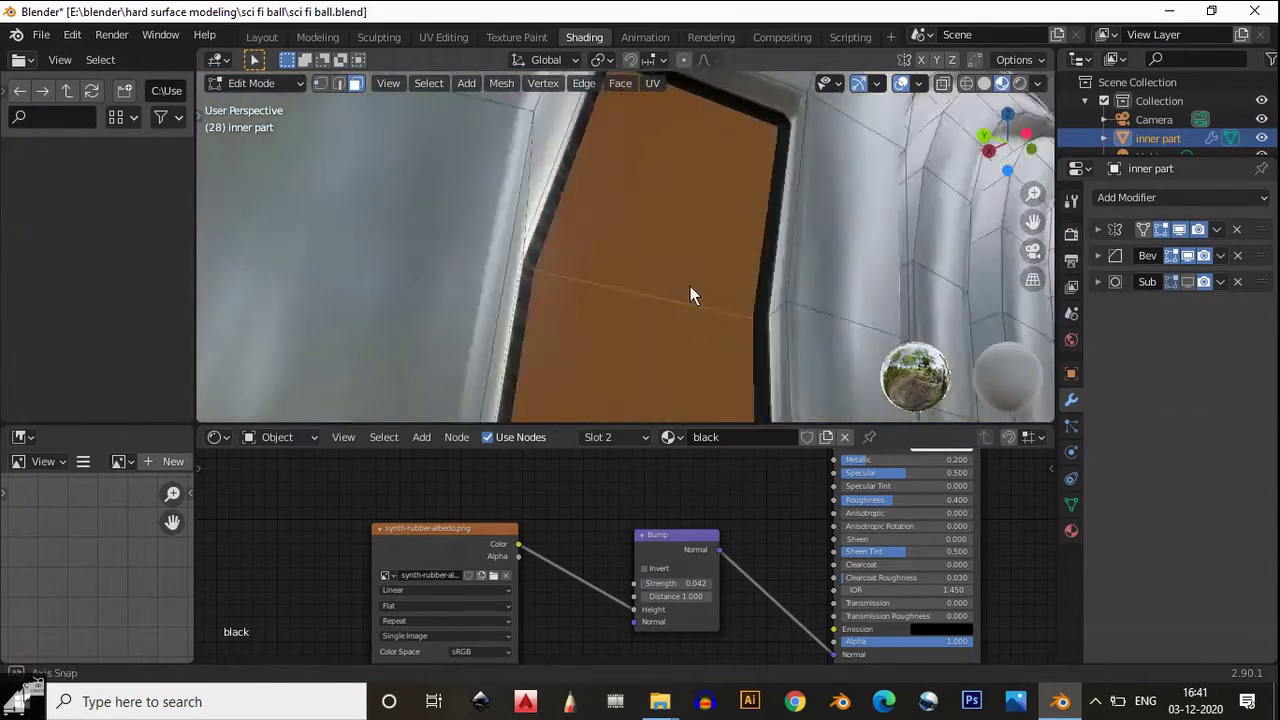
middle_drag(791, 340, 314, 232)
scroll(513, 292, down, 3)
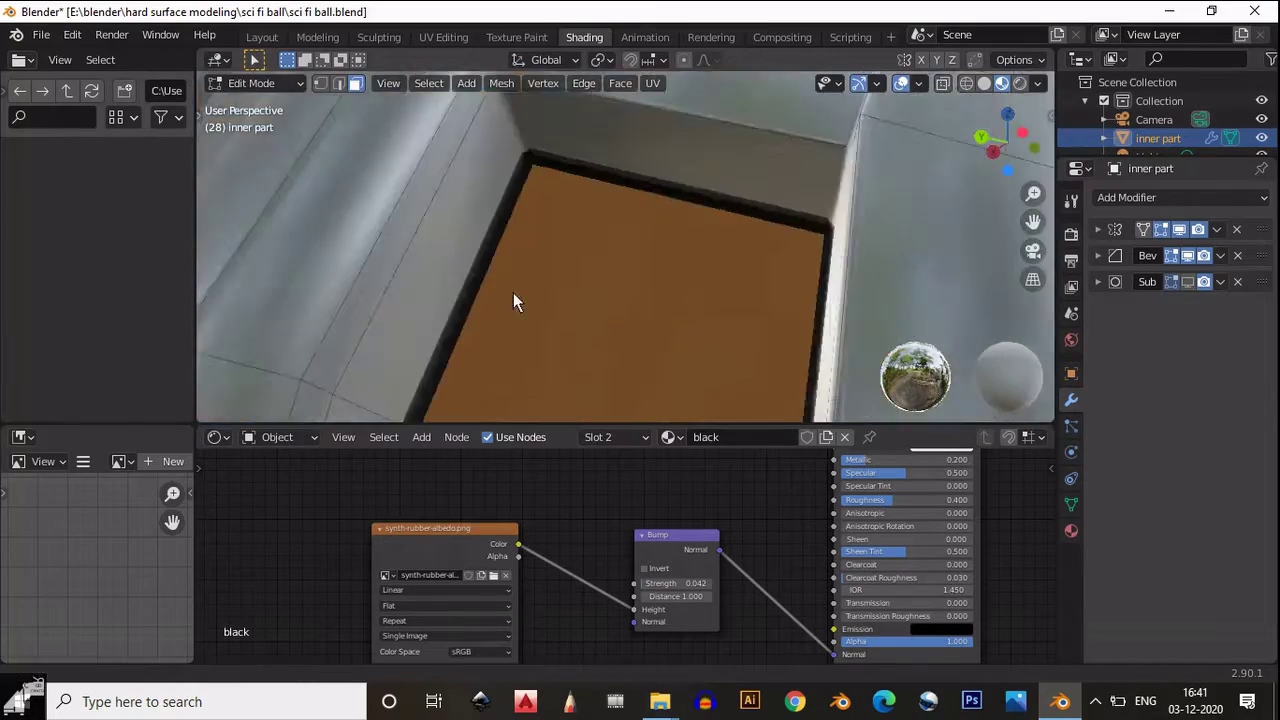
scroll(455, 295, up, 5)
shift+middle_drag(455, 299, 413, 193)
scroll(468, 275, down, 3)
scroll(417, 268, up, 4)
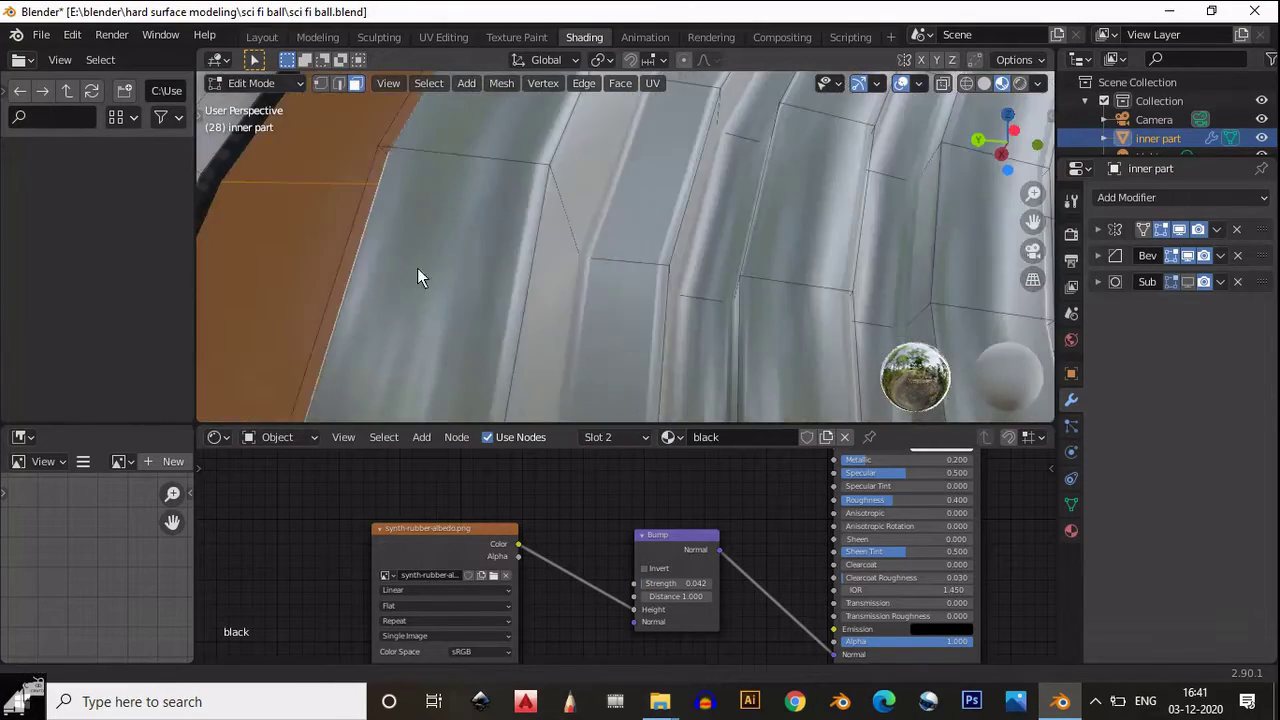
middle_drag(417, 268, 484, 304)
scroll(484, 296, down, 3)
scroll(517, 274, up, 4)
scroll(457, 277, down, 3)
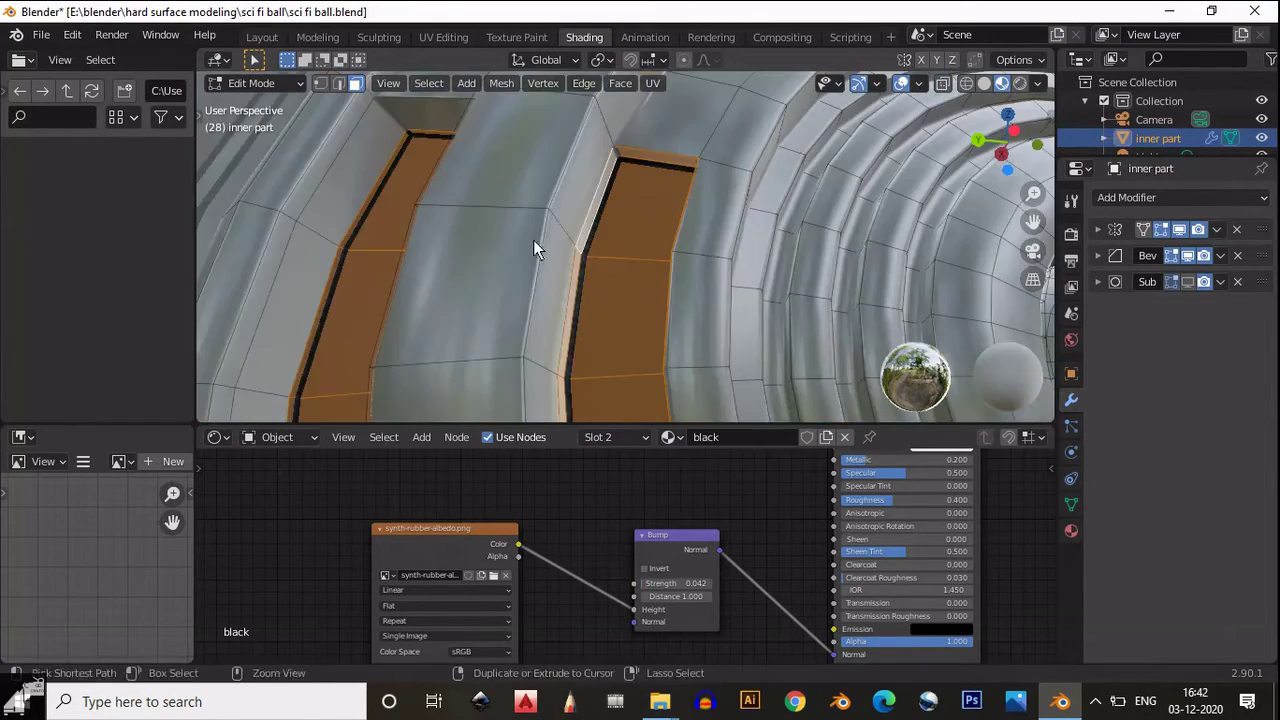
scroll(361, 245, up, 2)
scroll(382, 261, down, 3)
scroll(494, 326, up, 4)
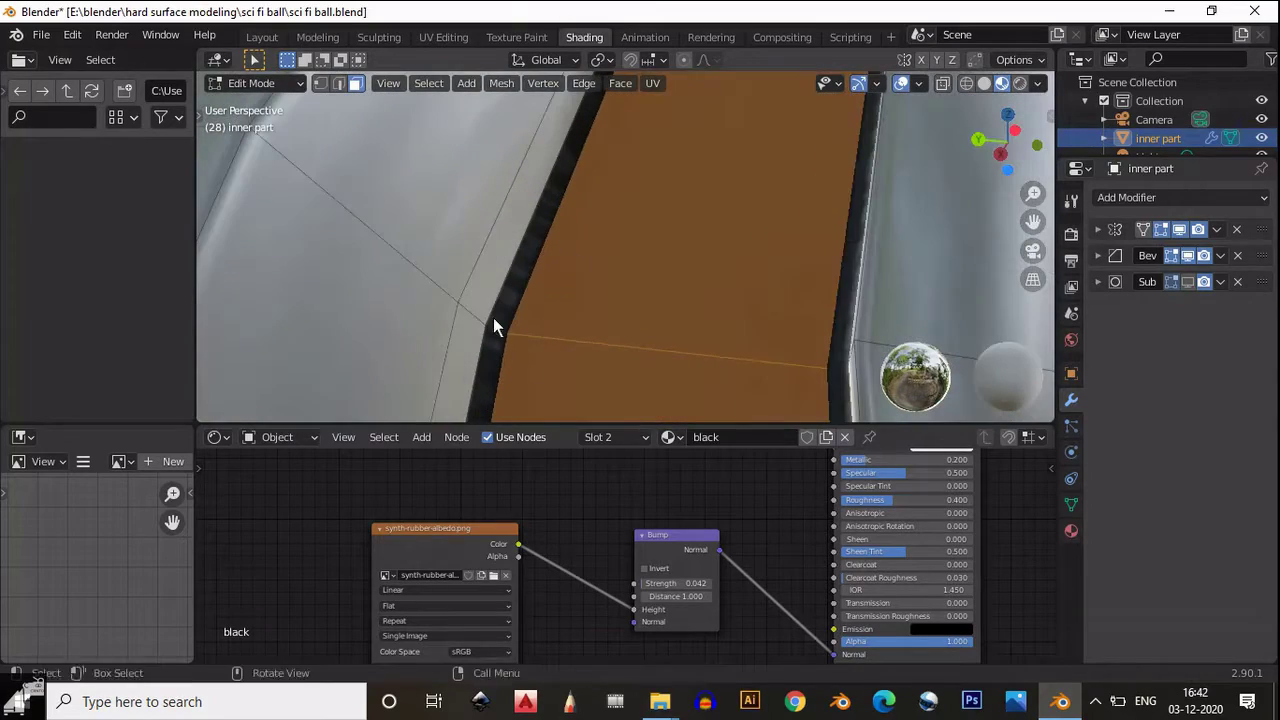
scroll(489, 328, down, 6)
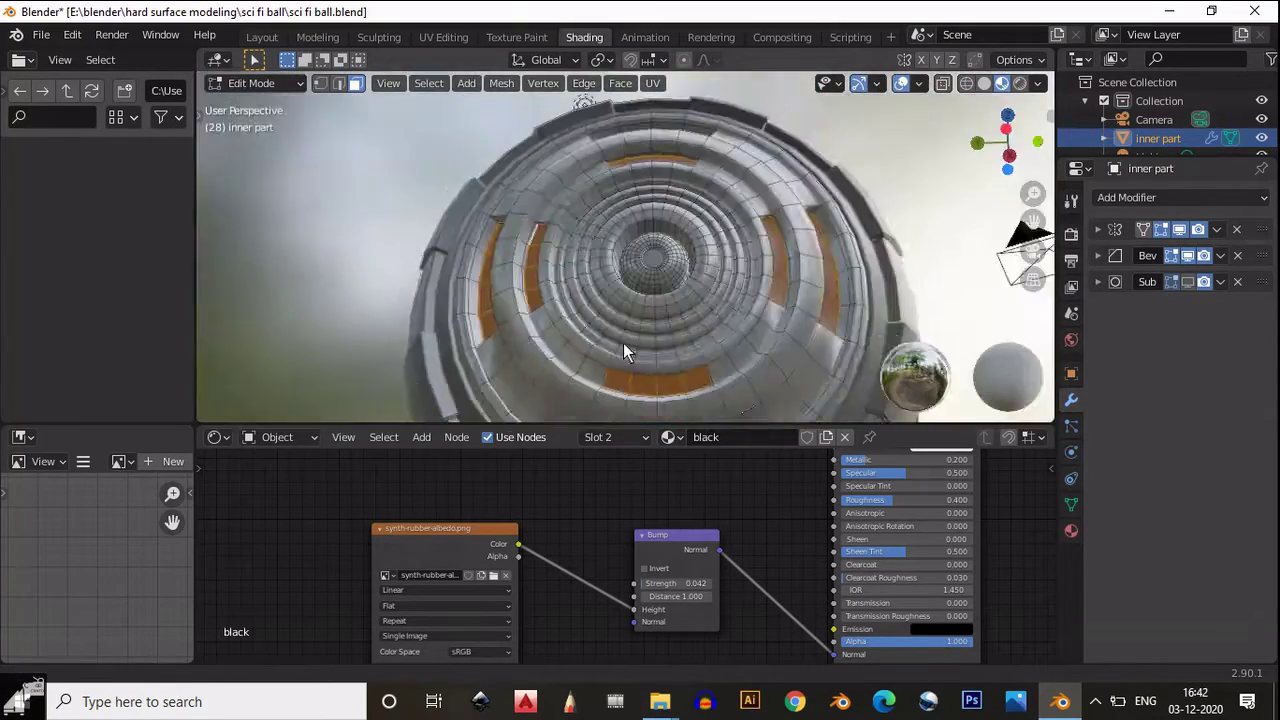
Unwrap the selected slot floors and borders with Smart UV Project at a 66.00 angle limit, and turn viewport subdivision back on
middle_drag(663, 269, 658, 326)
click(652, 83)
click(672, 125)
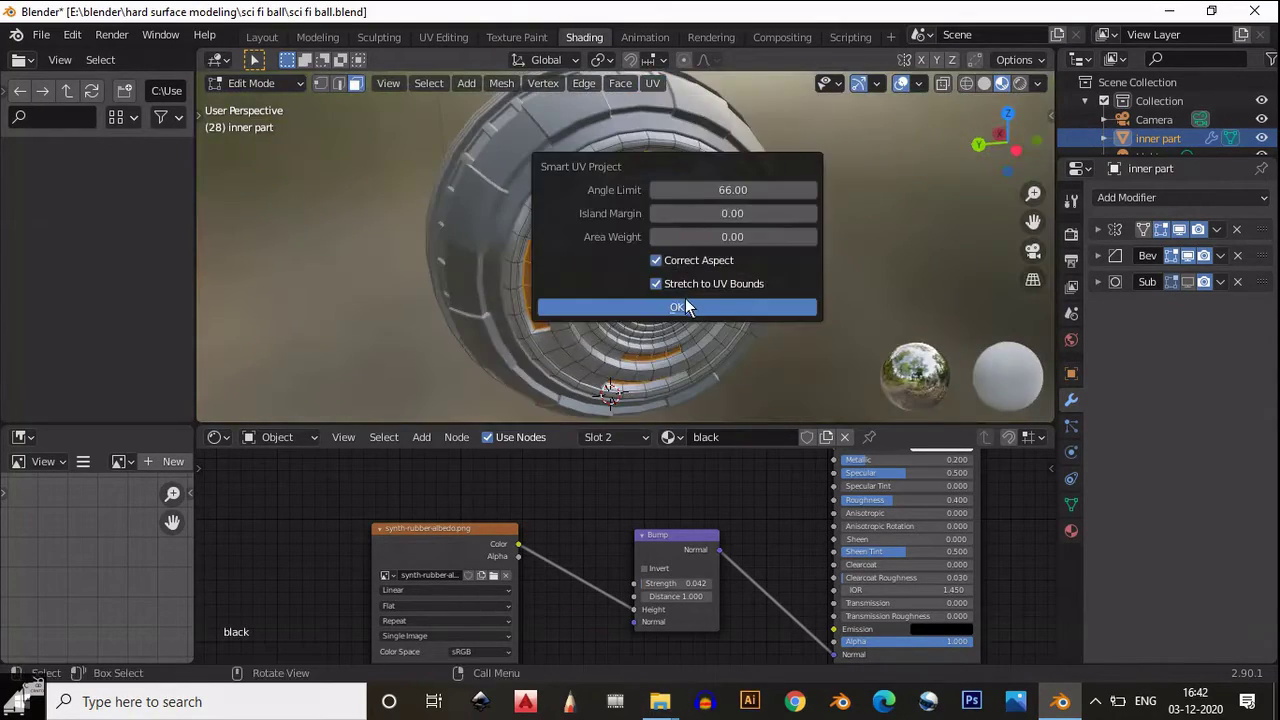
click(685, 298)
scroll(740, 187, up, 5)
key(Tab)
scroll(738, 175, up, 6)
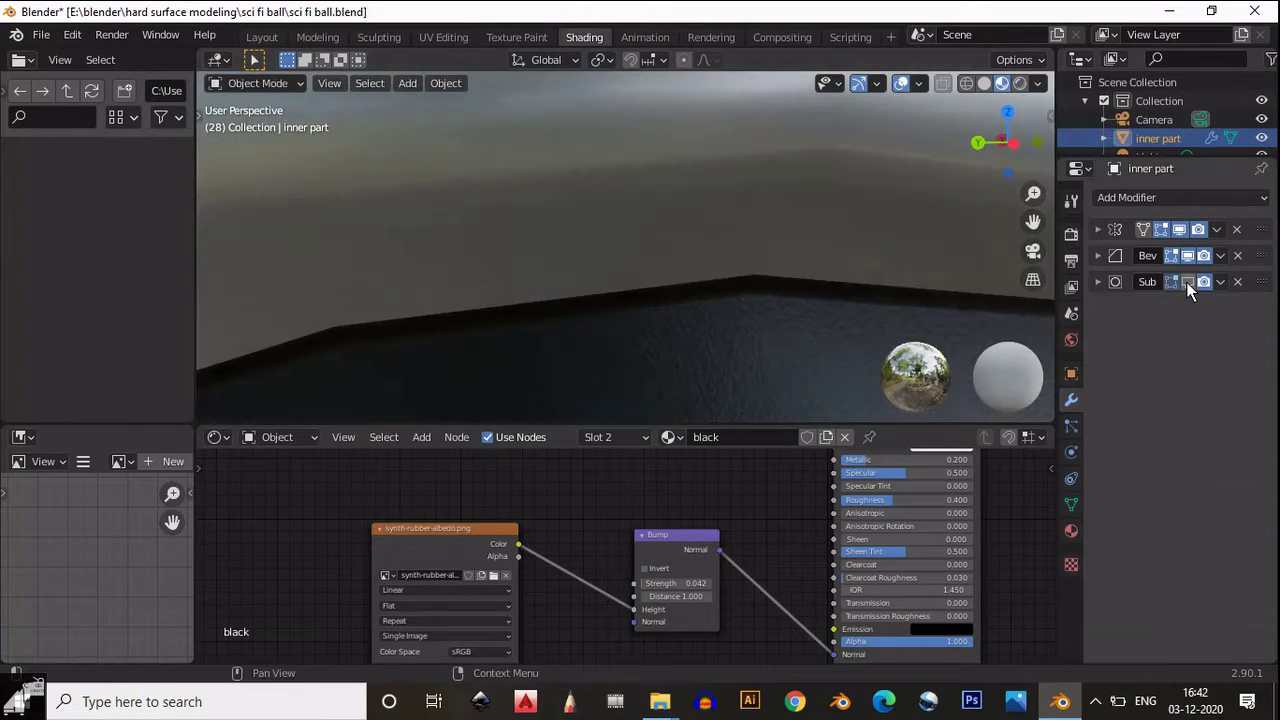
click(1188, 281)
Examine the rubber texture along the edges of the black slots up close for stretching
middle_drag(930, 280, 782, 299)
scroll(770, 285, up, 4)
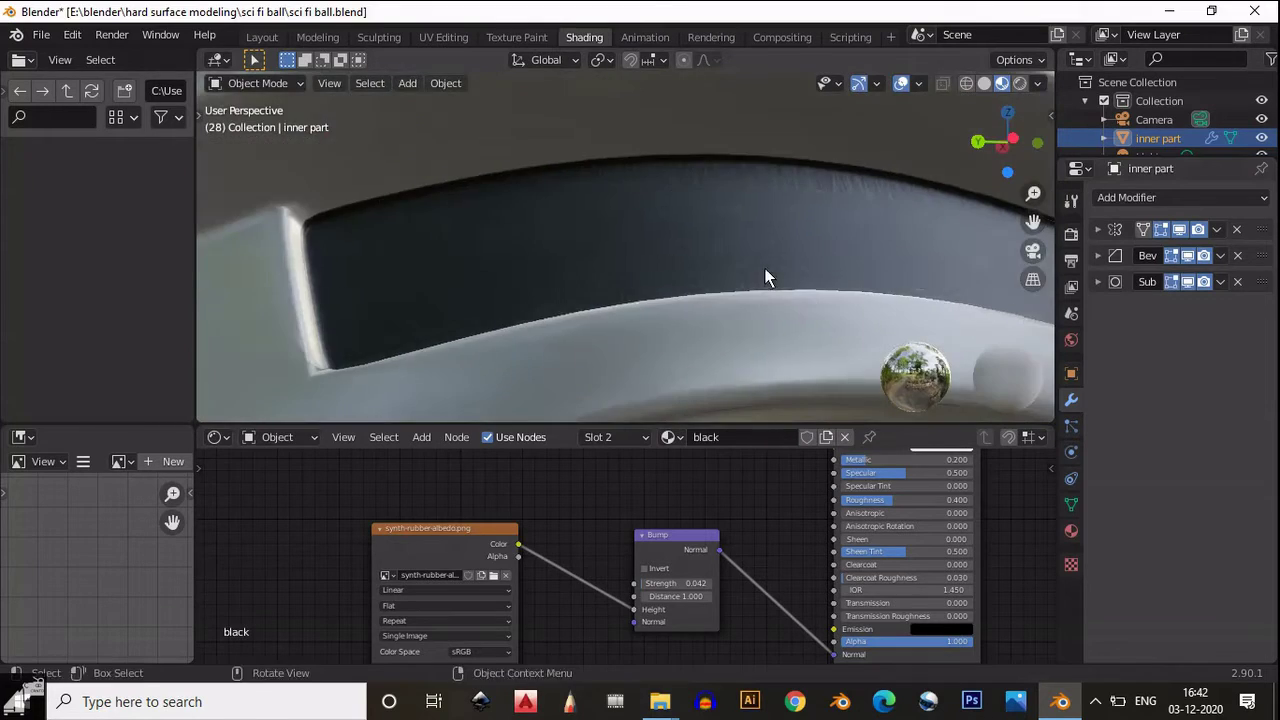
key(Tab)
scroll(779, 316, up, 1)
key(Tab)
scroll(792, 264, down, 4)
scroll(790, 272, up, 6)
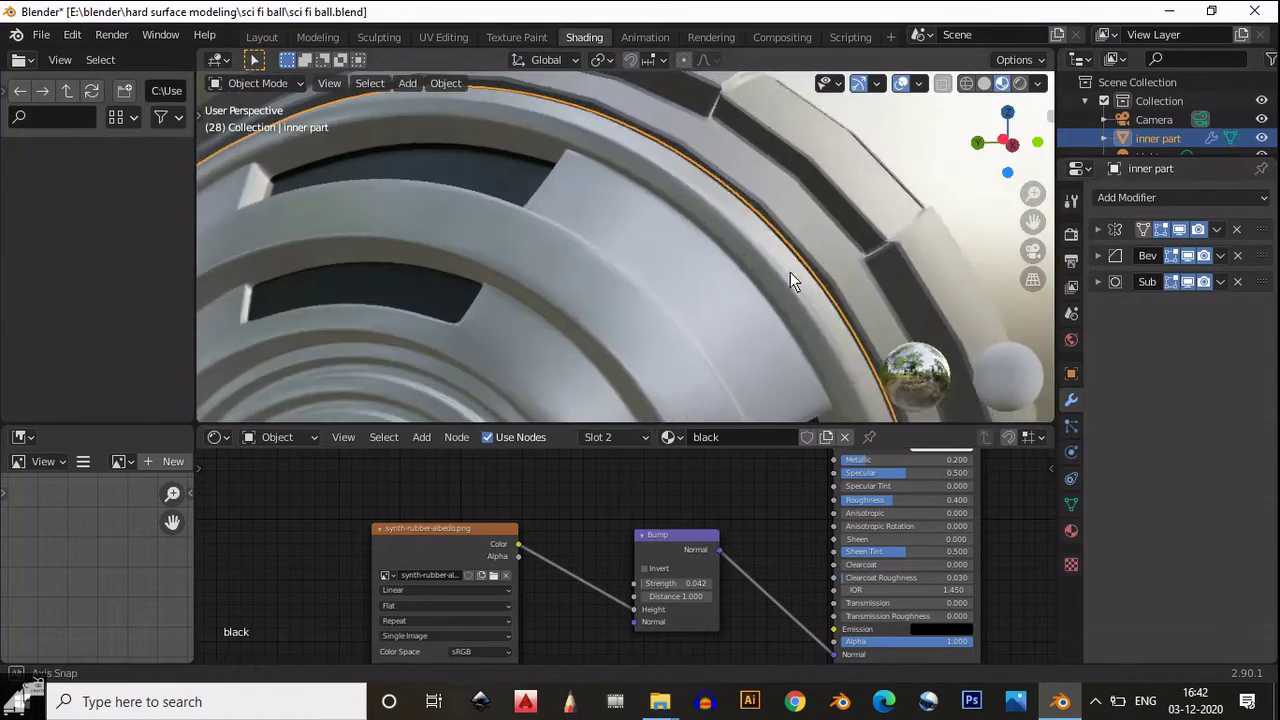
scroll(803, 240, up, 2)
scroll(808, 250, down, 2)
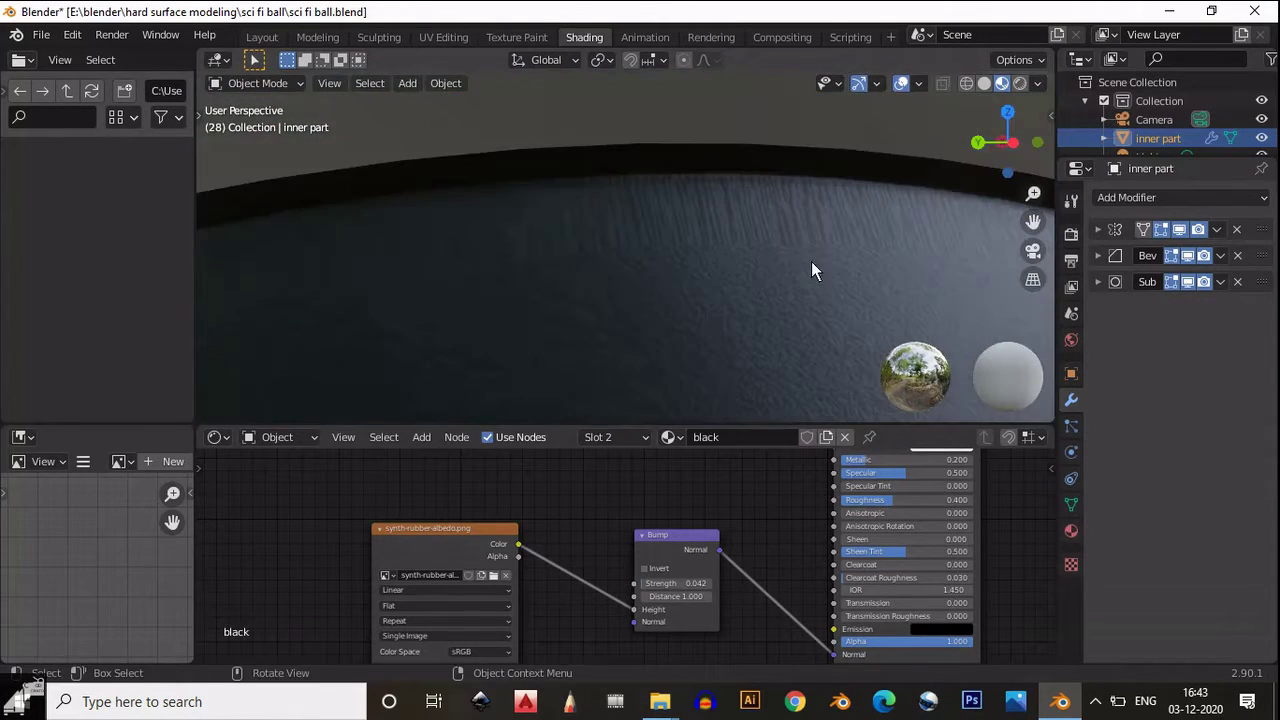
Try to unwrap the floor faces of the upper black slot with Project From View from the left orthographic view
scroll(826, 184, down, 5)
click(1018, 141)
key(Tab)
click(589, 241)
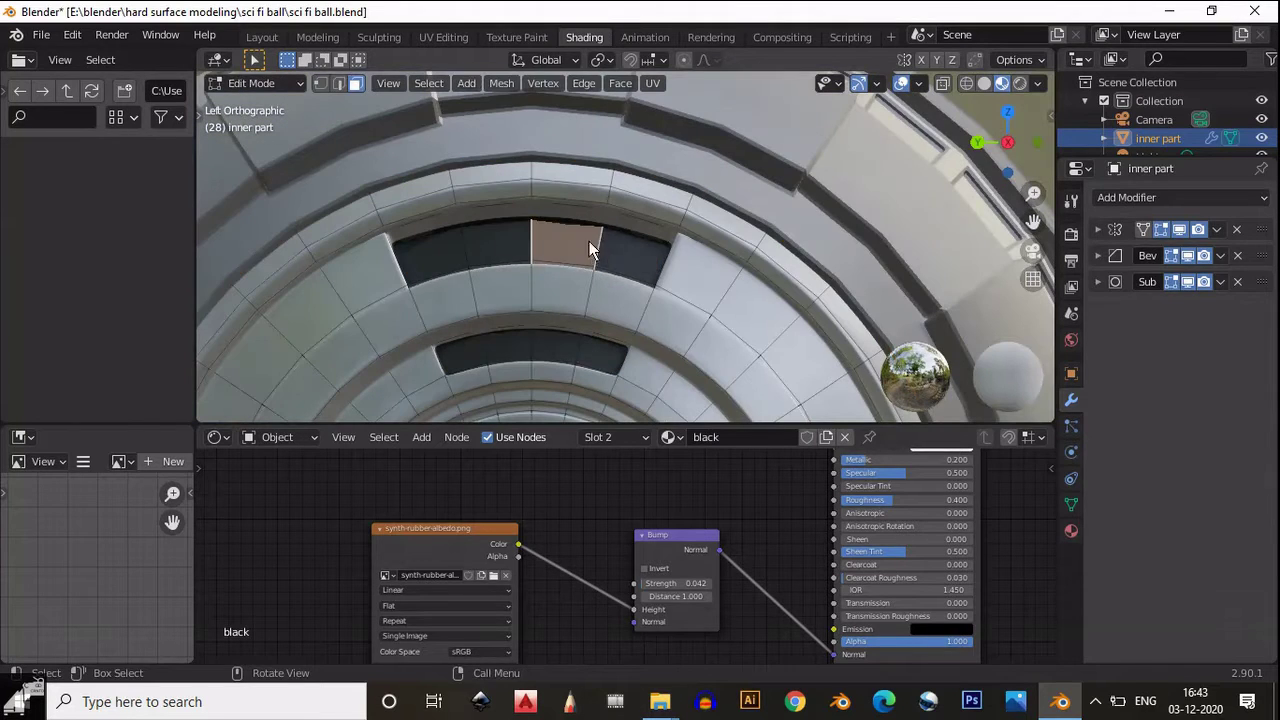
shift+click(551, 240)
click(652, 83)
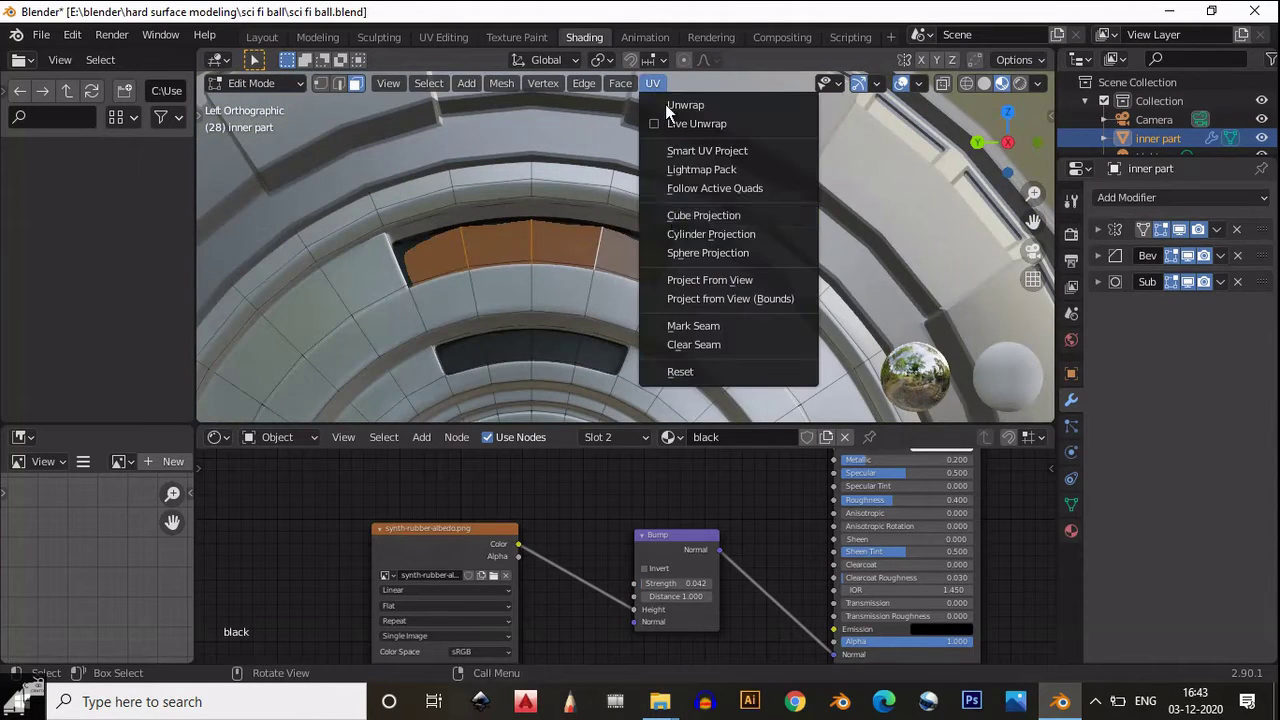
click(673, 281)
middle_drag(634, 254, 689, 300)
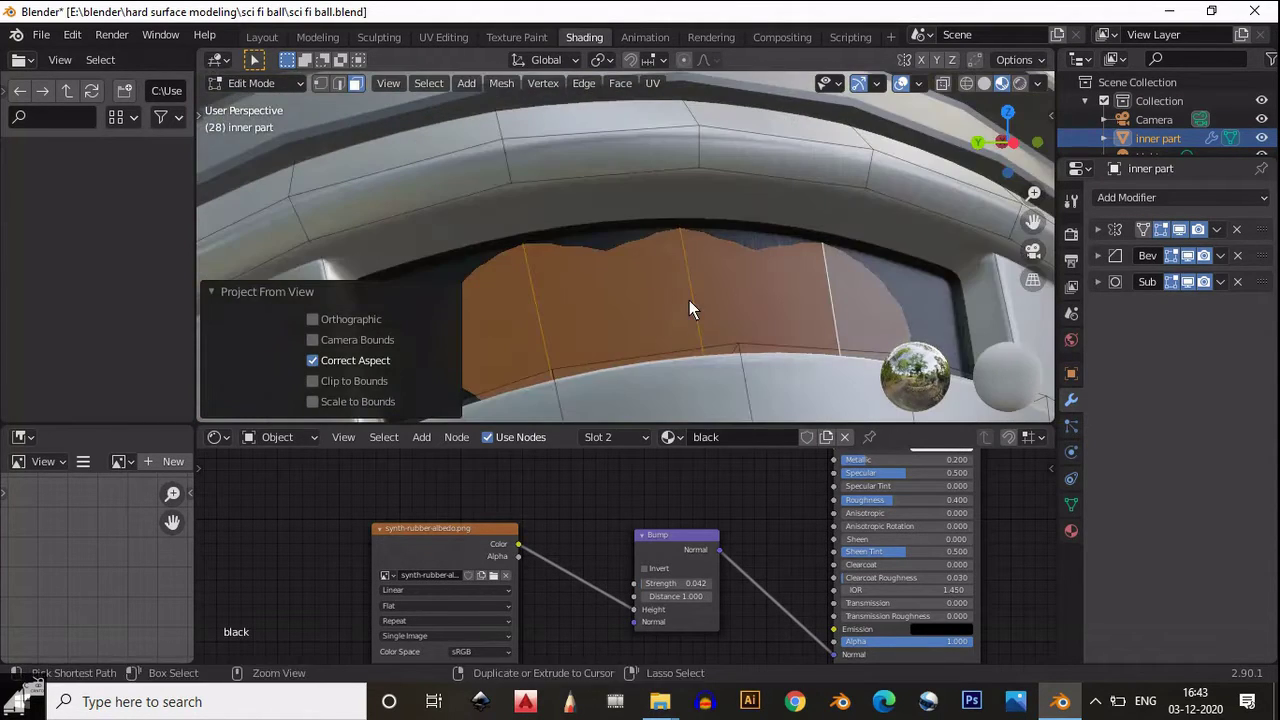
key(ctrl+z)
Cut an edge loop around the inner part near the black slots and return to face selection
key(Tab)
middle_drag(759, 200, 648, 291)
scroll(648, 291, up, 5)
middle_drag(720, 257, 663, 257)
key(Tab)
key(ctrl+r)
click(552, 240)
click(556, 242)
key(3)
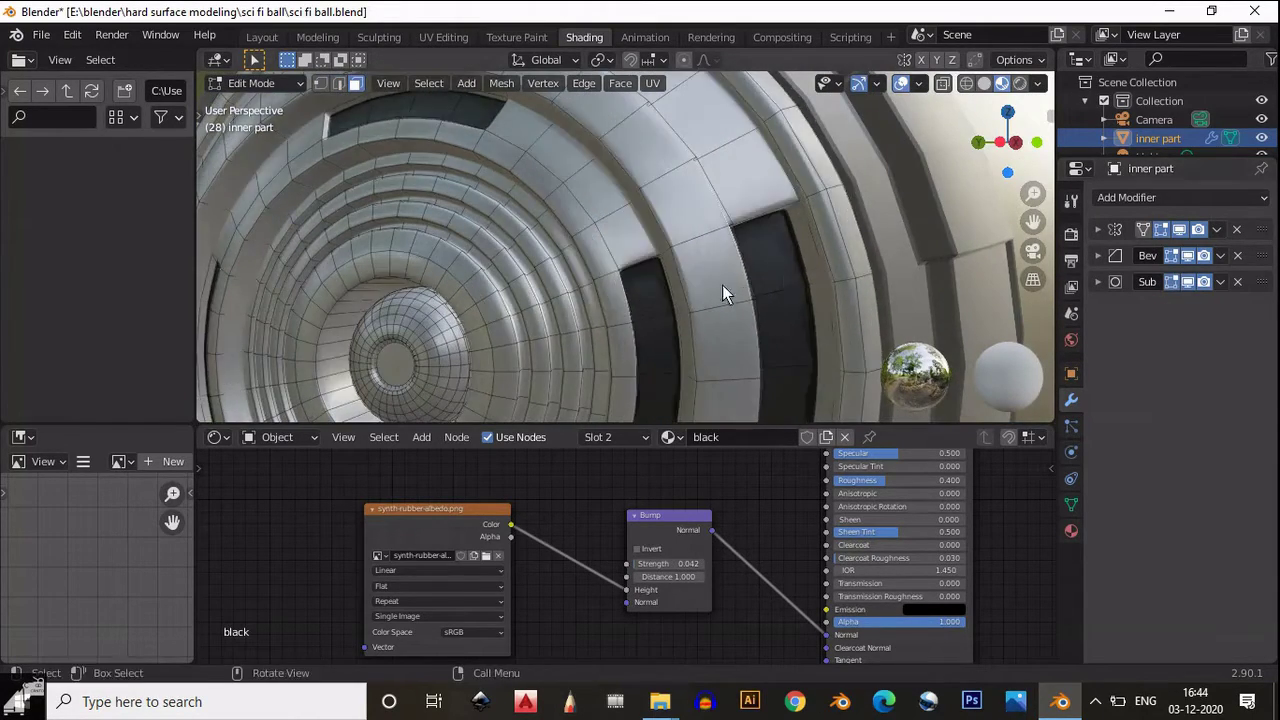
With viewport subdivision off, cut an edge loop along the outer row of black slots at factor 0.8, and turn subdivision back on
middle_drag(722, 285, 645, 285)
click(1188, 281)
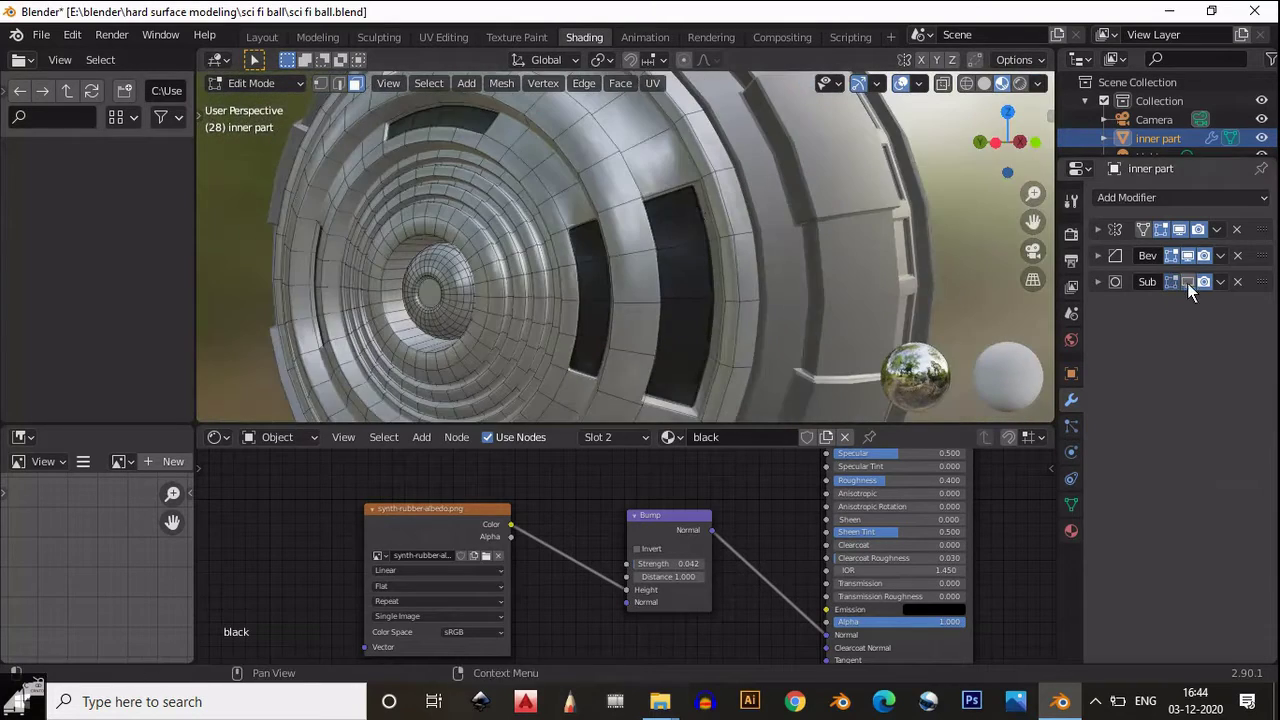
scroll(651, 275, up, 3)
key(ctrl+r)
click(646, 303)
right_click(645, 303)
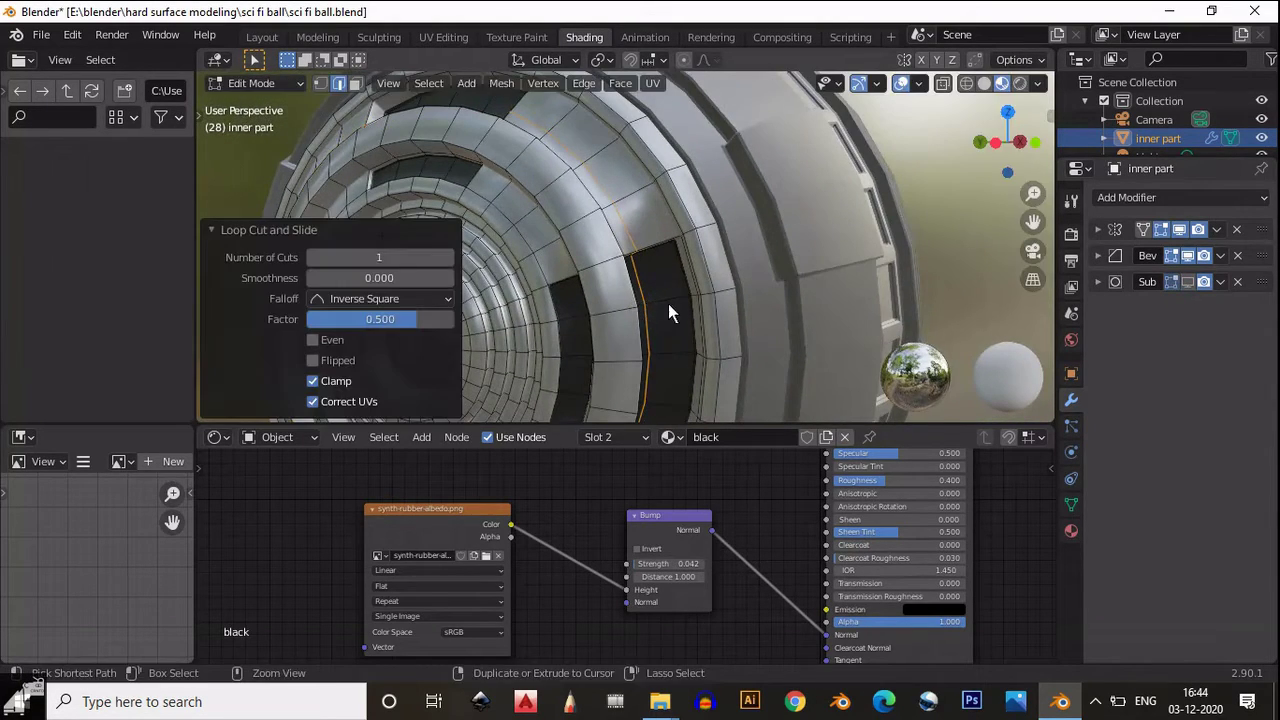
scroll(668, 313, up, 2)
double_click(326, 319)
key(Escape)
double_click(327, 319)
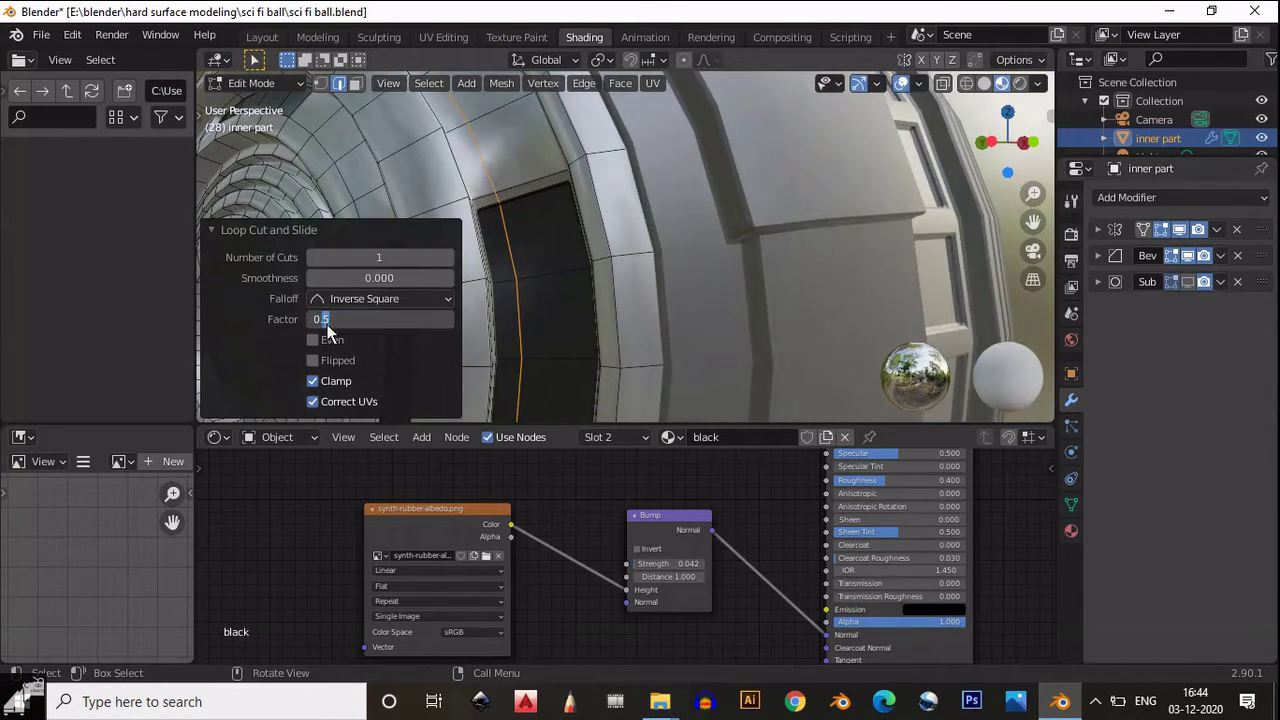
key(Return)
drag(330, 319, 389, 317)
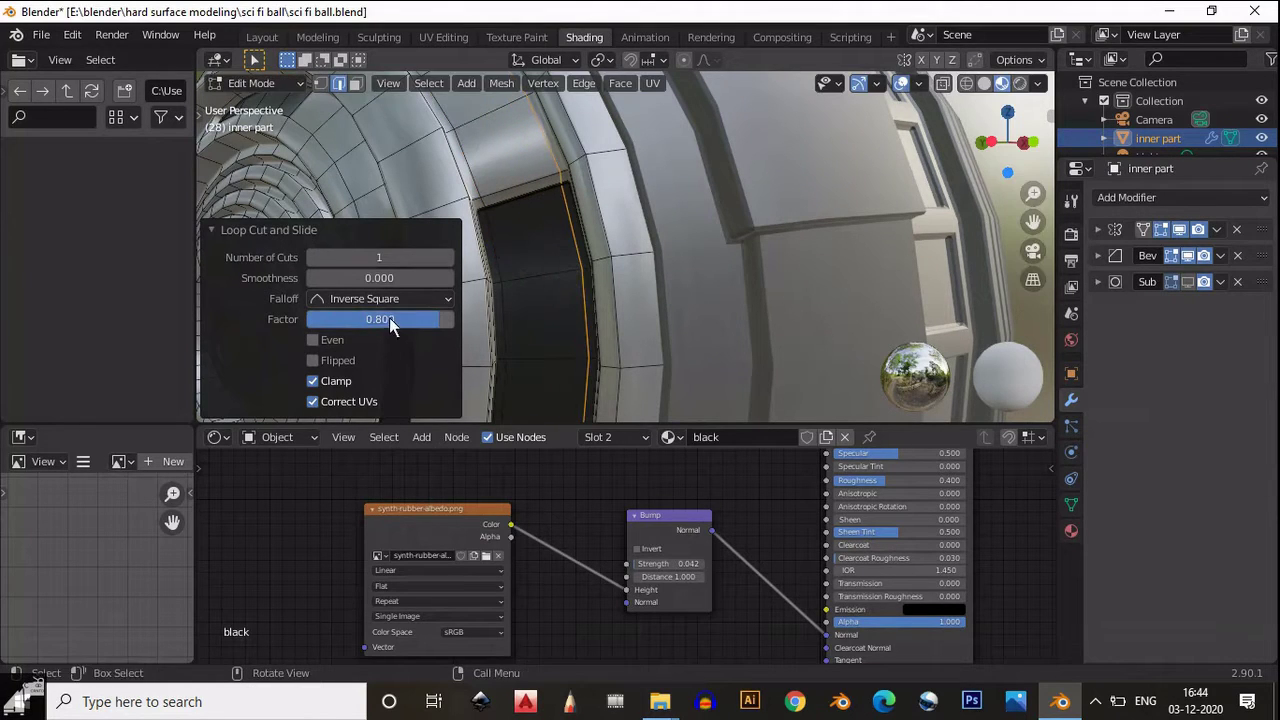
click(1185, 278)
key(Tab)
Cut two edge loops through the inner row of black slots, one close to each long edge of the slot floors
middle_drag(600, 235, 707, 285)
scroll(707, 285, up, 8)
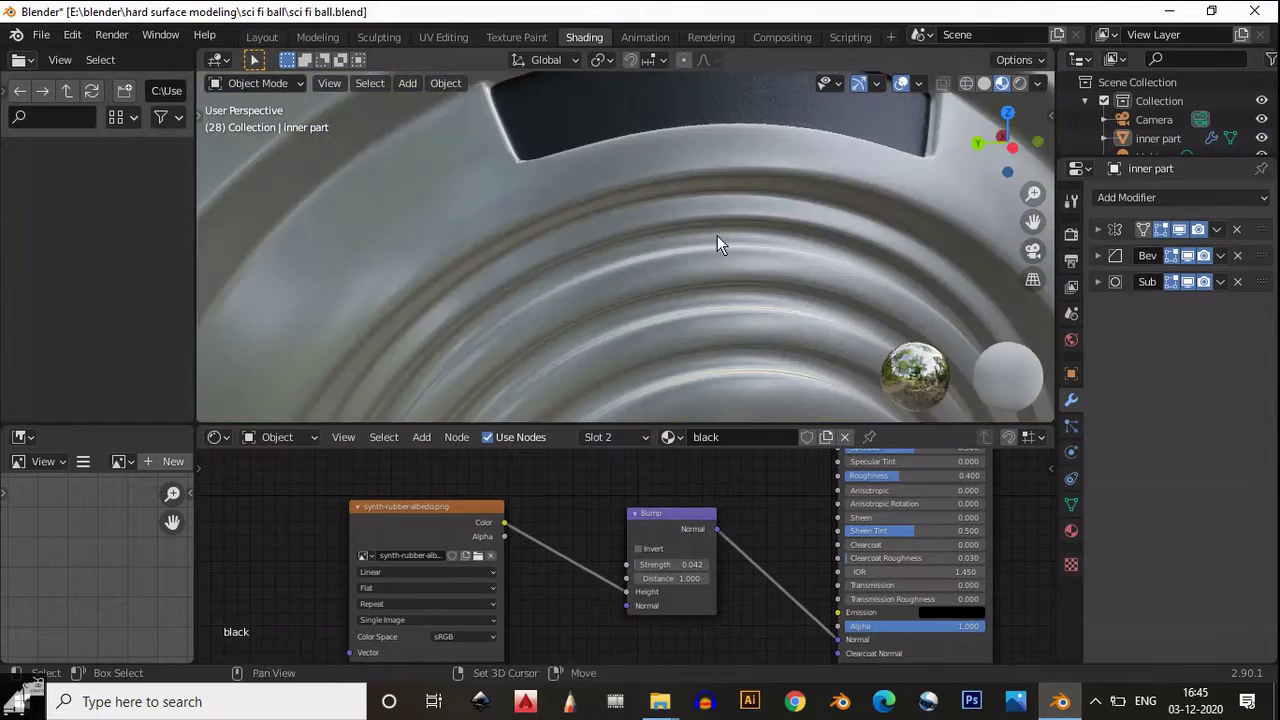
middle_drag(717, 240, 708, 274)
key(Tab)
key(ctrl+r)
click(782, 212)
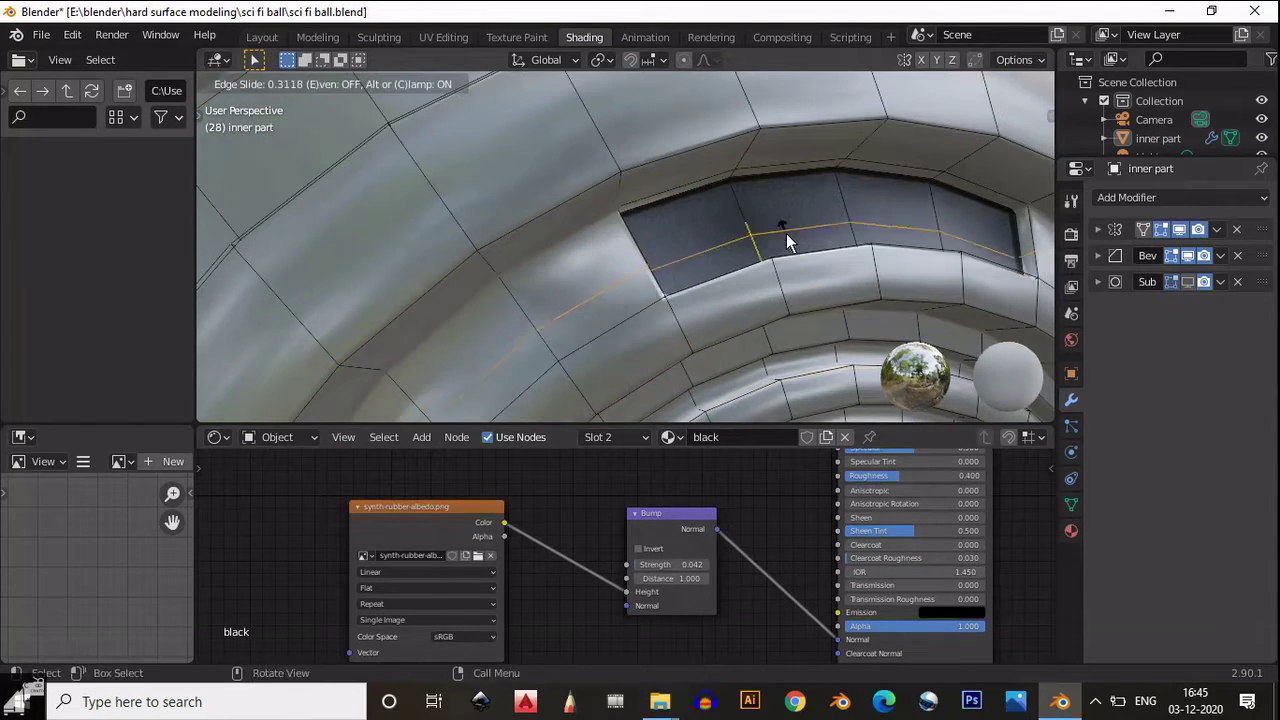
click(731, 246)
key(ctrl+r)
drag(752, 226, 741, 185)
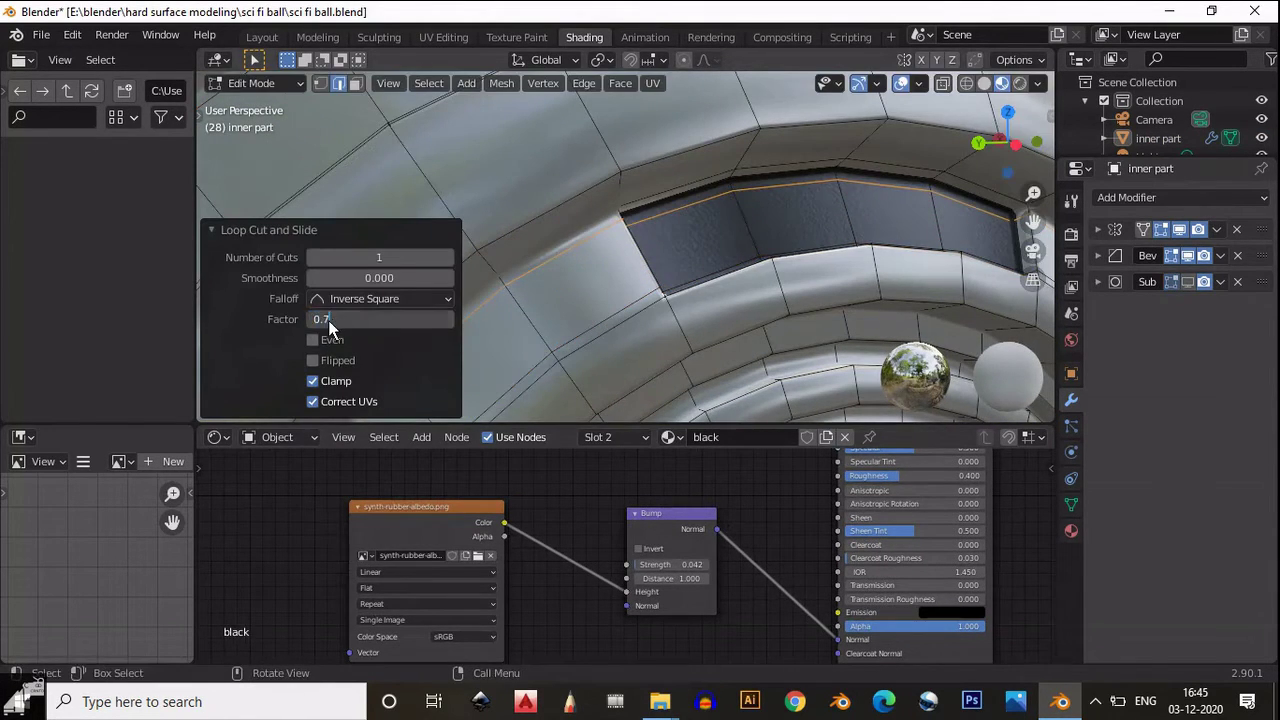
key(Tab)
Check the black slots around the ball and save the file
scroll(700, 262, down, 8)
middle_drag(720, 271, 884, 256)
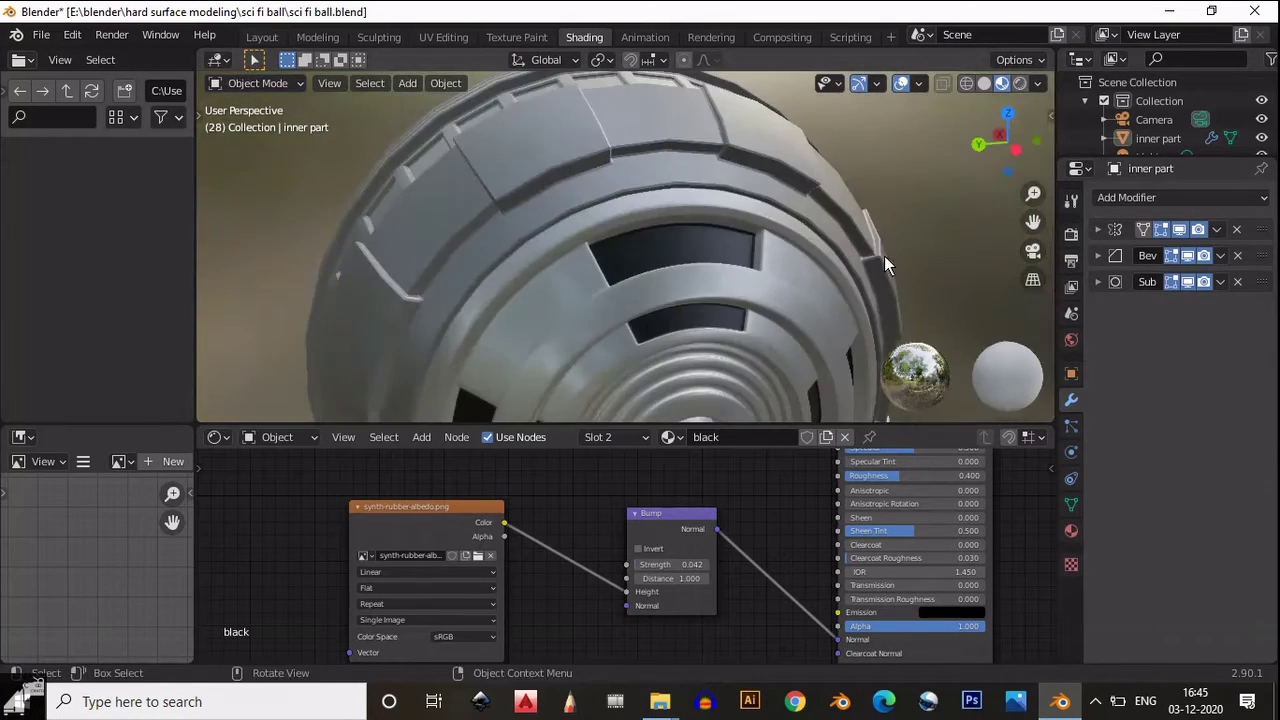
scroll(713, 199, down, 3)
scroll(758, 168, up, 3)
middle_drag(758, 168, 432, 261)
key(ctrl+s)
scroll(432, 261, up, 4)
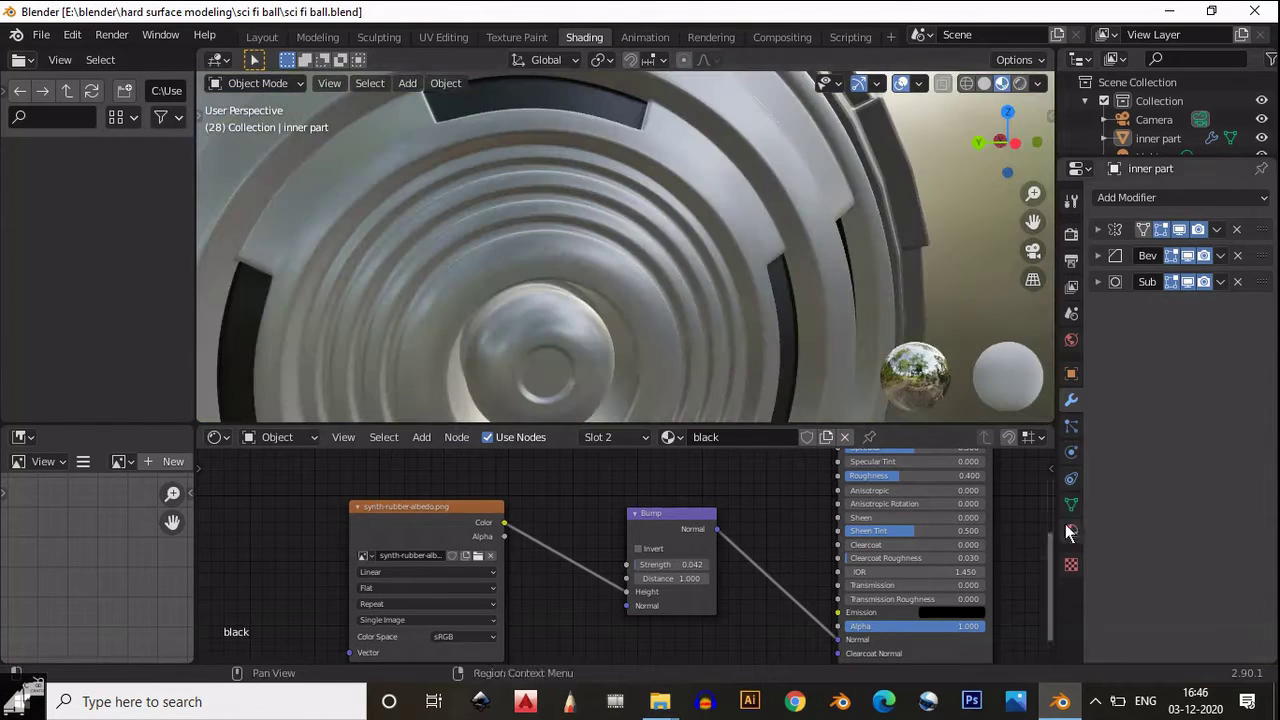
Add a third material slot to the inner part with a new material named "blue emission"
click(1071, 530)
click(1261, 197)
click(1143, 316)
double_click(1143, 316)
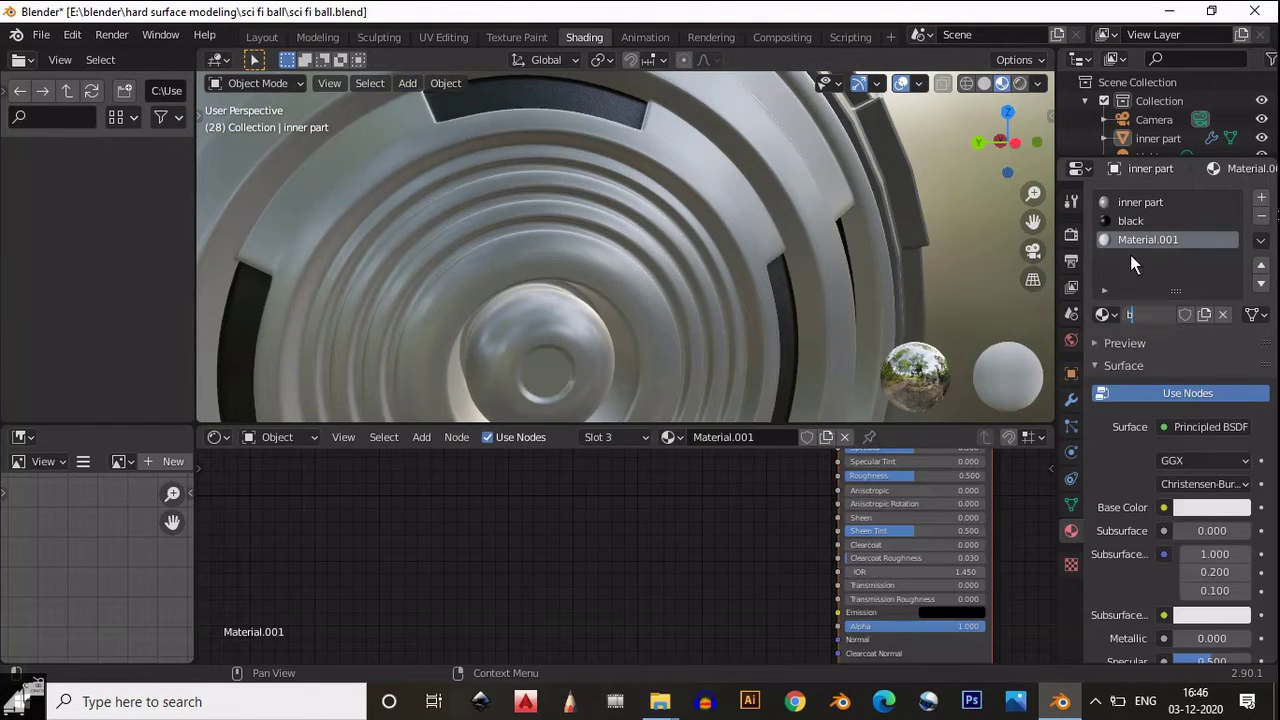
text(blue em)
text(ission)
key(Return)
Make the blue emission material an Emission shader with a light cyan colour and a strength of 5
middle_drag(640, 280, 460, 283)
click(1210, 427)
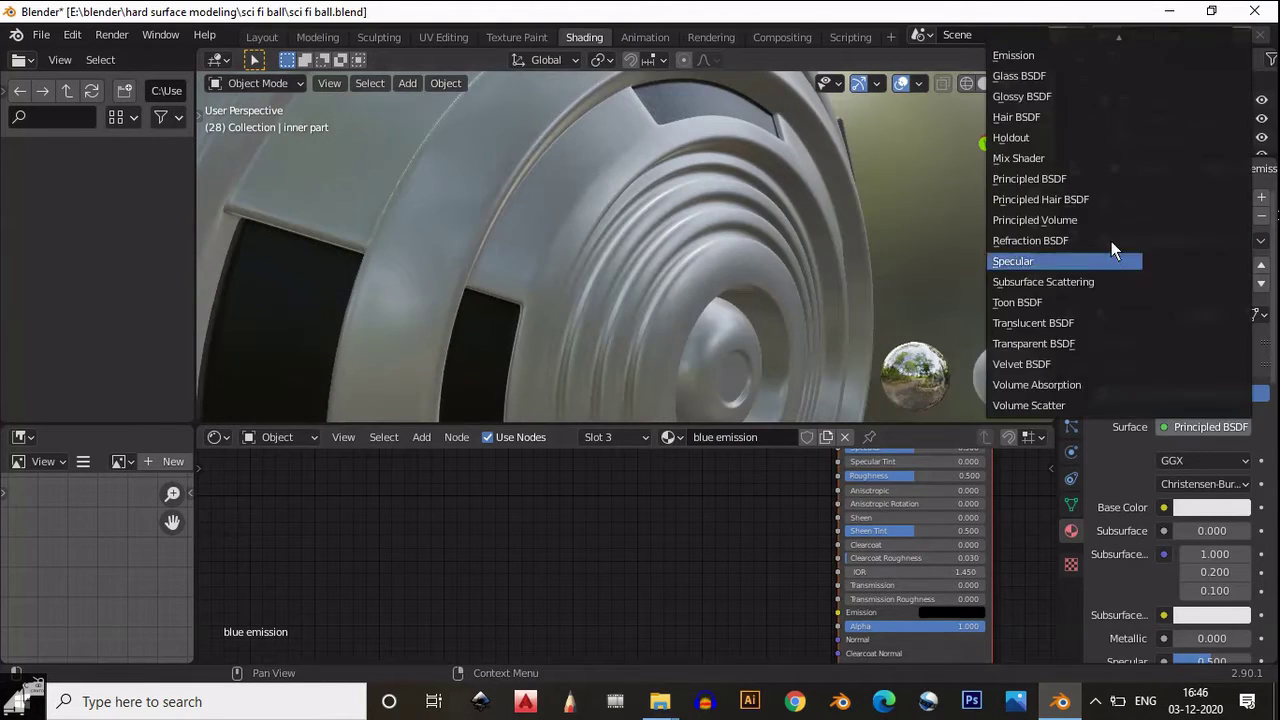
scroll(1103, 140, up, 2)
click(1103, 126)
click(1211, 461)
drag(1161, 250, 1158, 211)
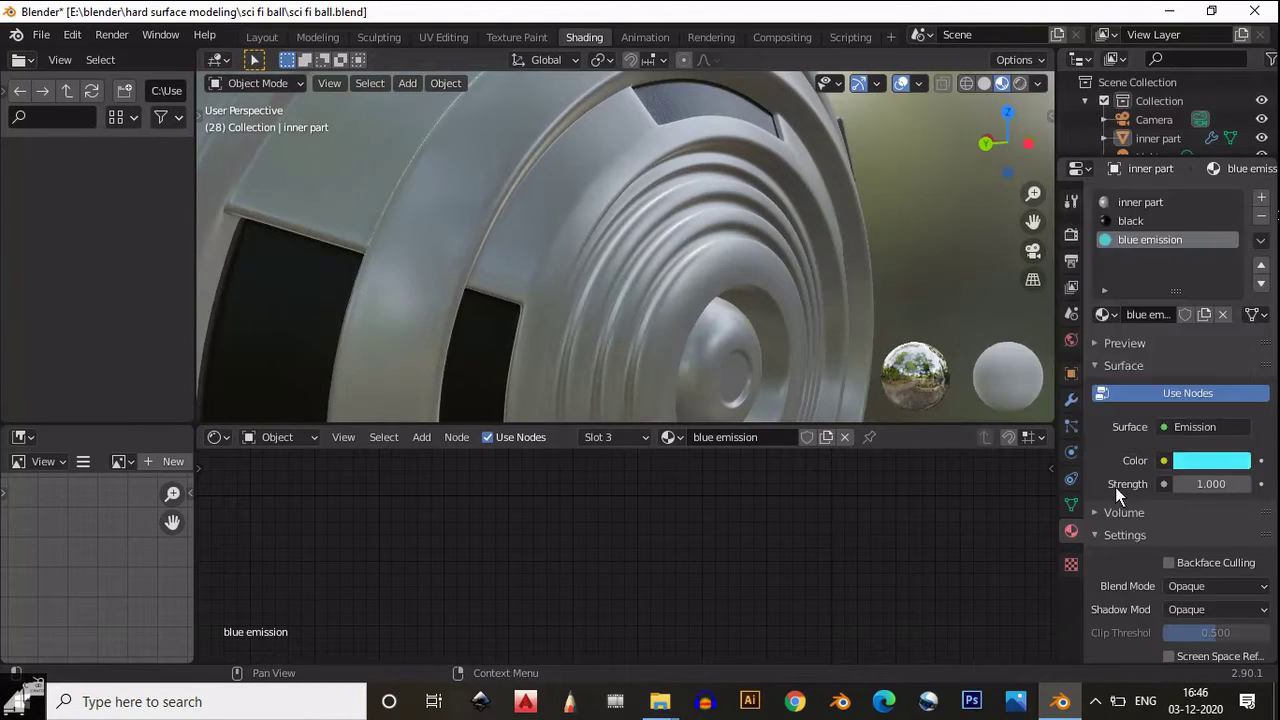
click(1202, 484)
text(5)
key(Return)
Select the groove face loops between the concentric rings, with viewport subdivision off, and assign the blue emission material to them
key(Tab)
middle_drag(676, 375, 612, 237)
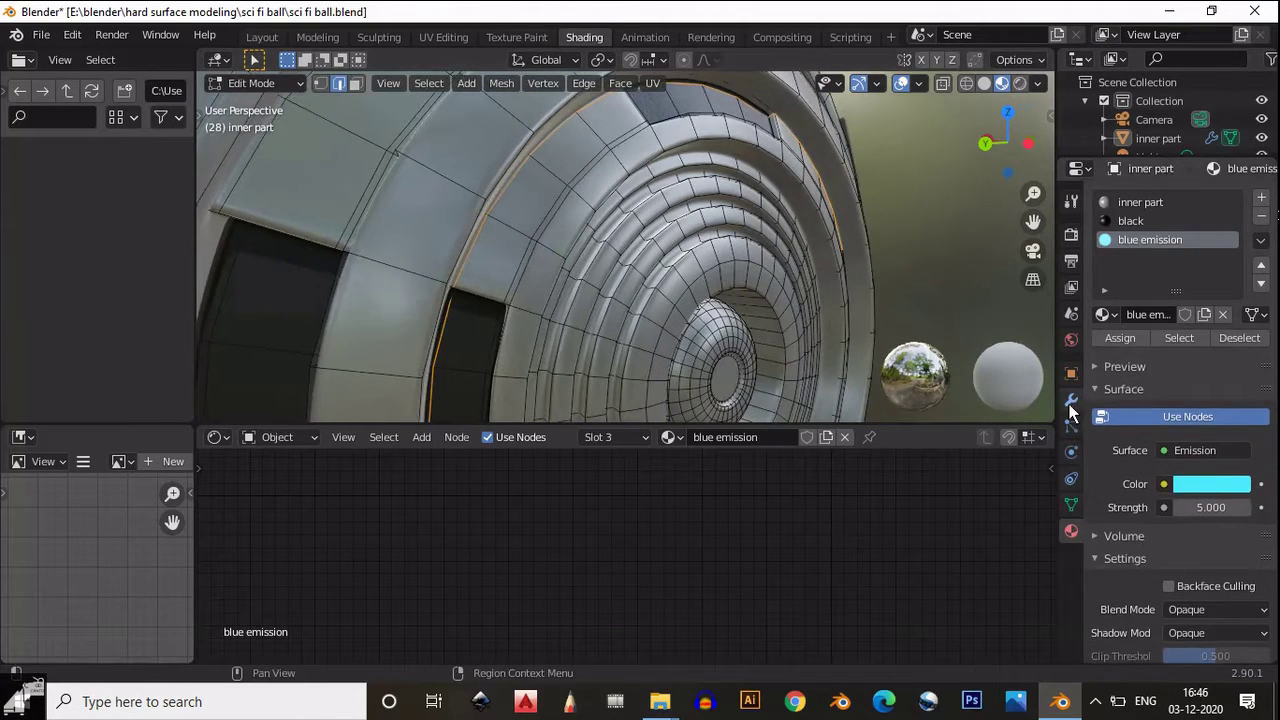
click(1071, 399)
scroll(673, 265, up, 3)
key(Tab)
key(Tab)
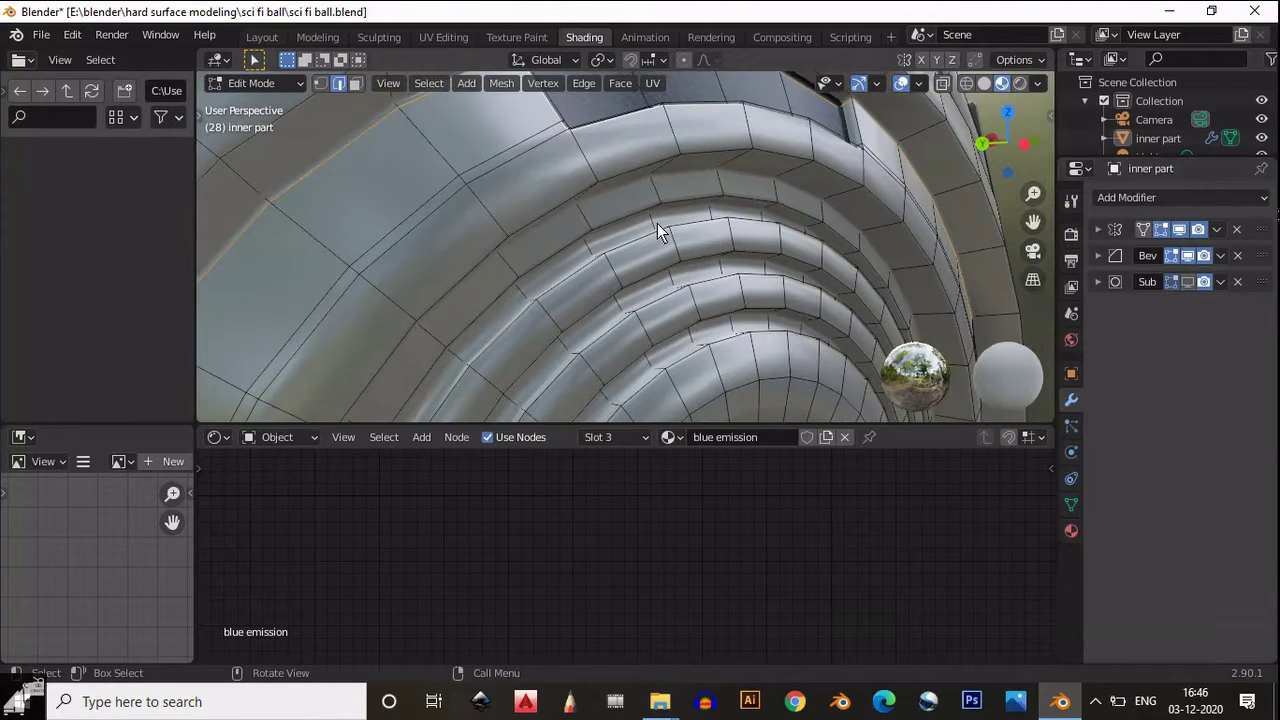
alt+click(653, 222)
key(3)
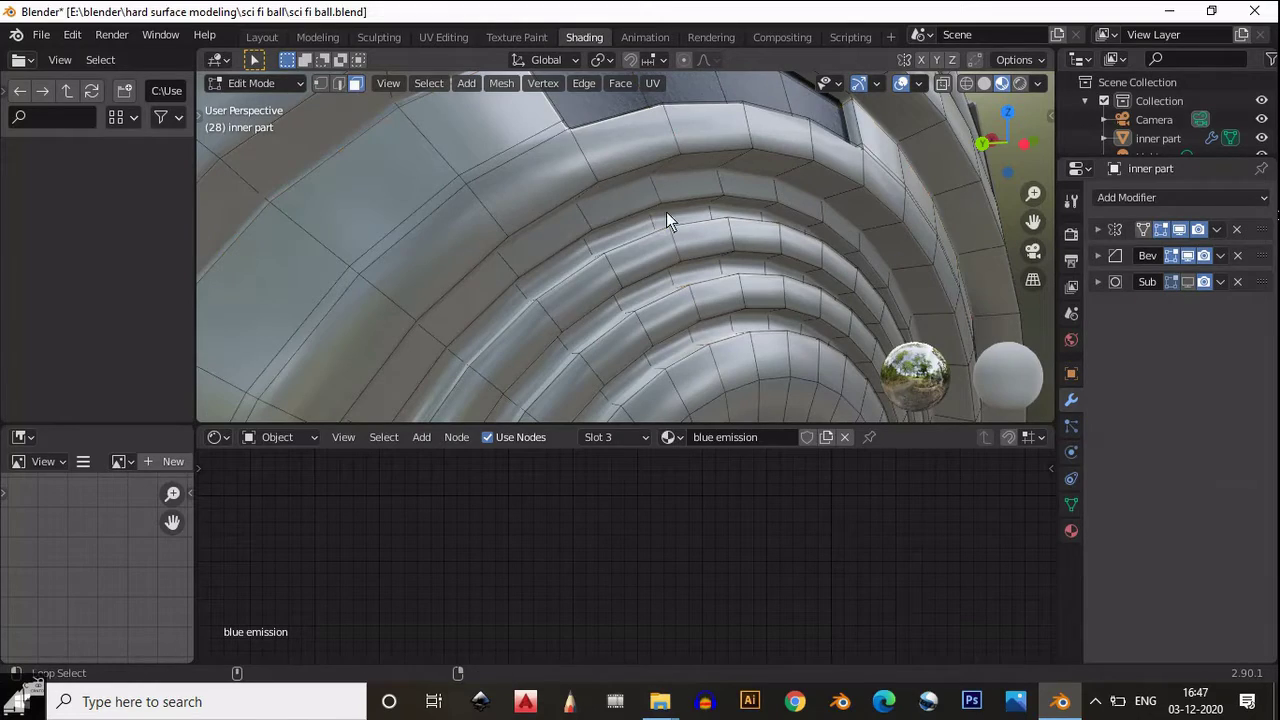
alt+click(666, 212)
alt+shift+click(680, 300)
click(1071, 532)
click(1118, 338)
Assign the blue emission material to the round face at the centre of the inner part
middle_drag(790, 250, 536, 258)
click(536, 258)
scroll(536, 250, up, 3)
click(662, 238)
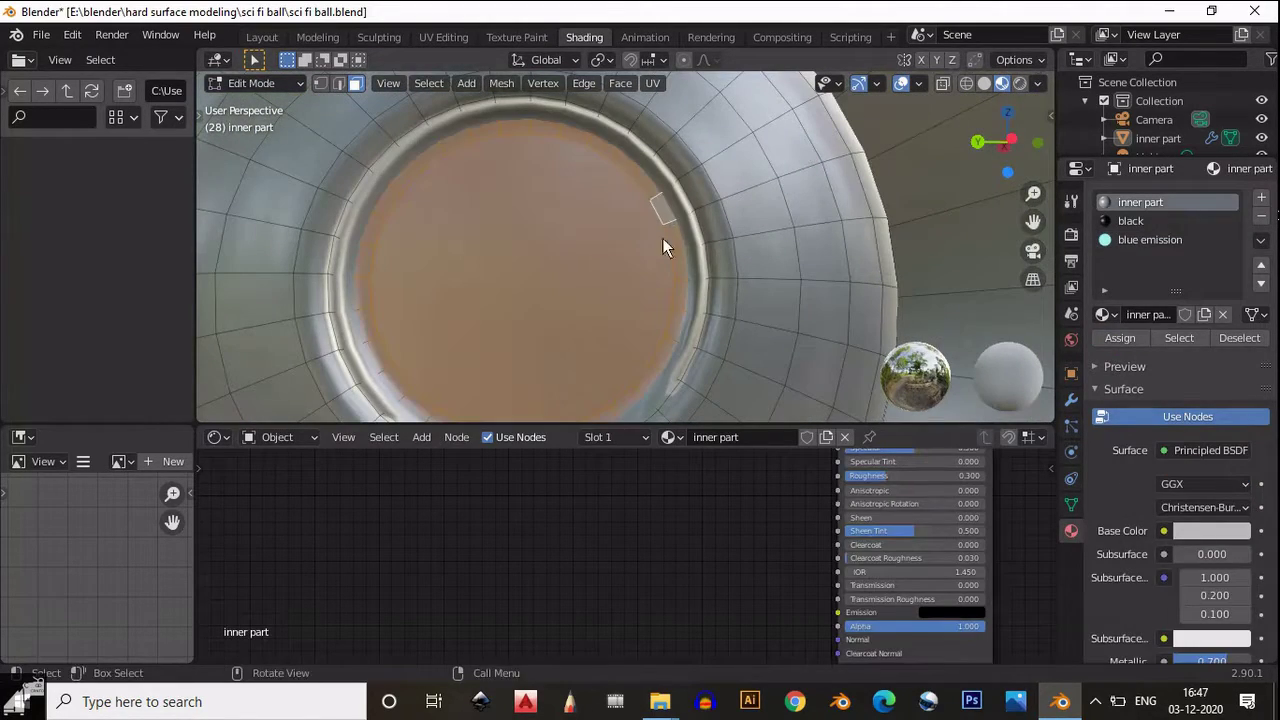
click(1150, 240)
click(1120, 338)
scroll(768, 276, down, 4)
scroll(686, 228, up, 5)
key(ctrl+z)
key(ctrl+z)
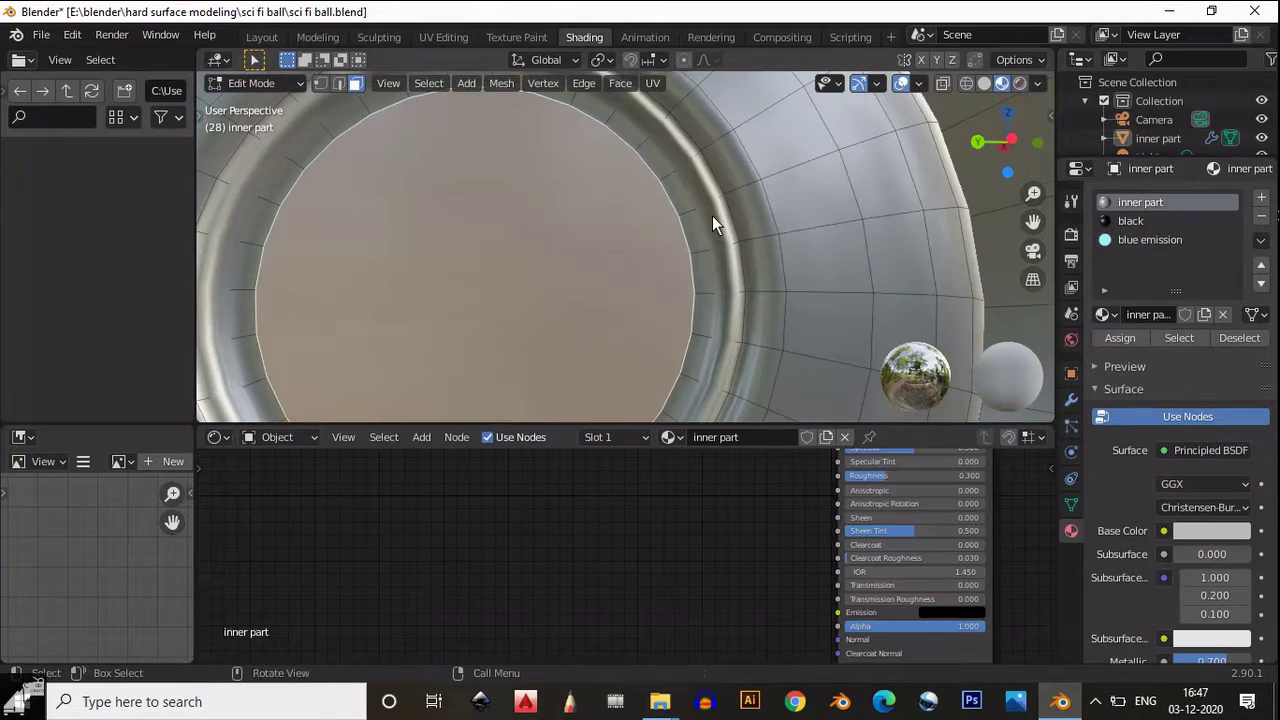
key(ctrl+shift+z)
click(1118, 338)
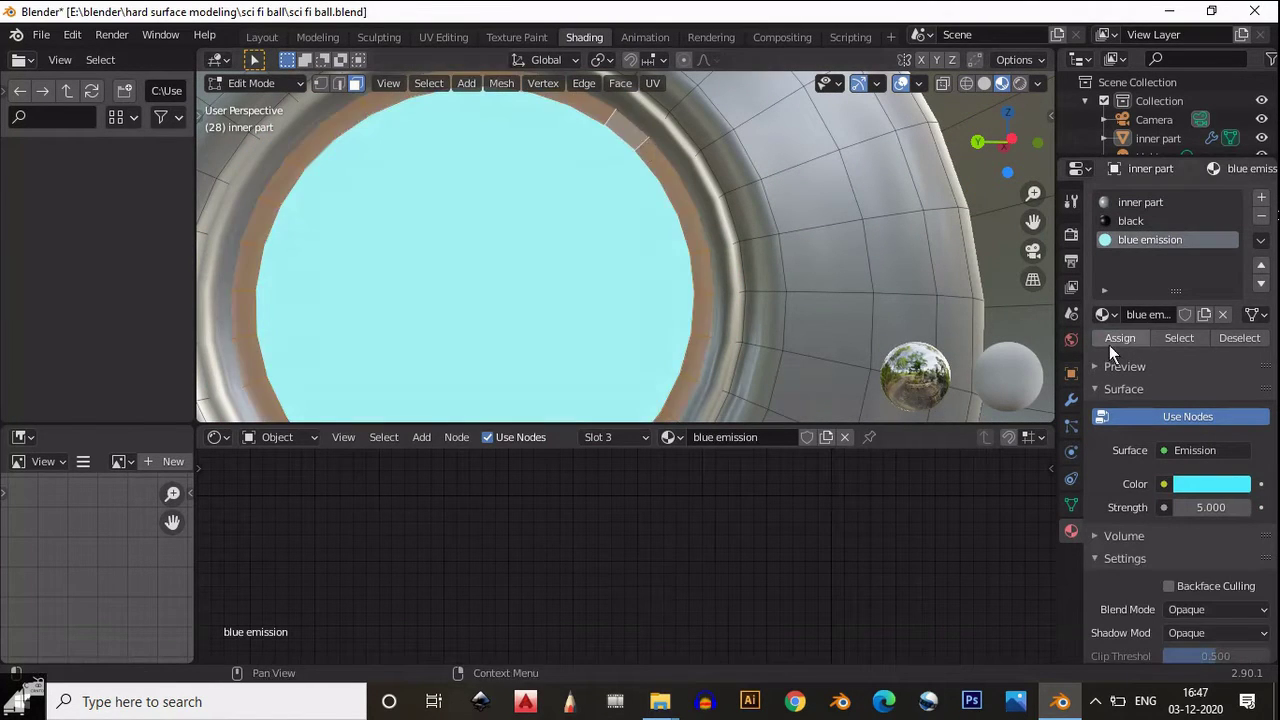
Turn viewport subdivision back on and examine the edge of the glowing centre disc
alt+click(711, 198)
middle_drag(715, 196, 702, 275)
key(Tab)
scroll(708, 277, down, 5)
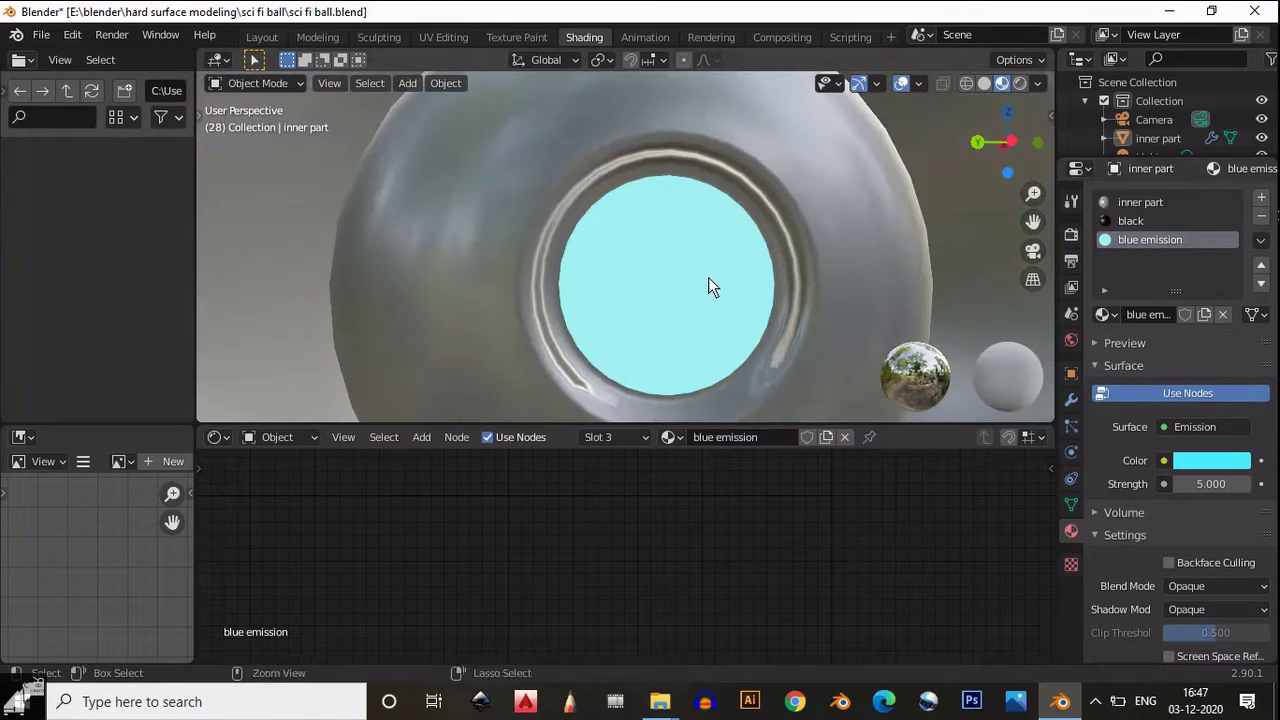
click(1071, 399)
scroll(772, 269, up, 5)
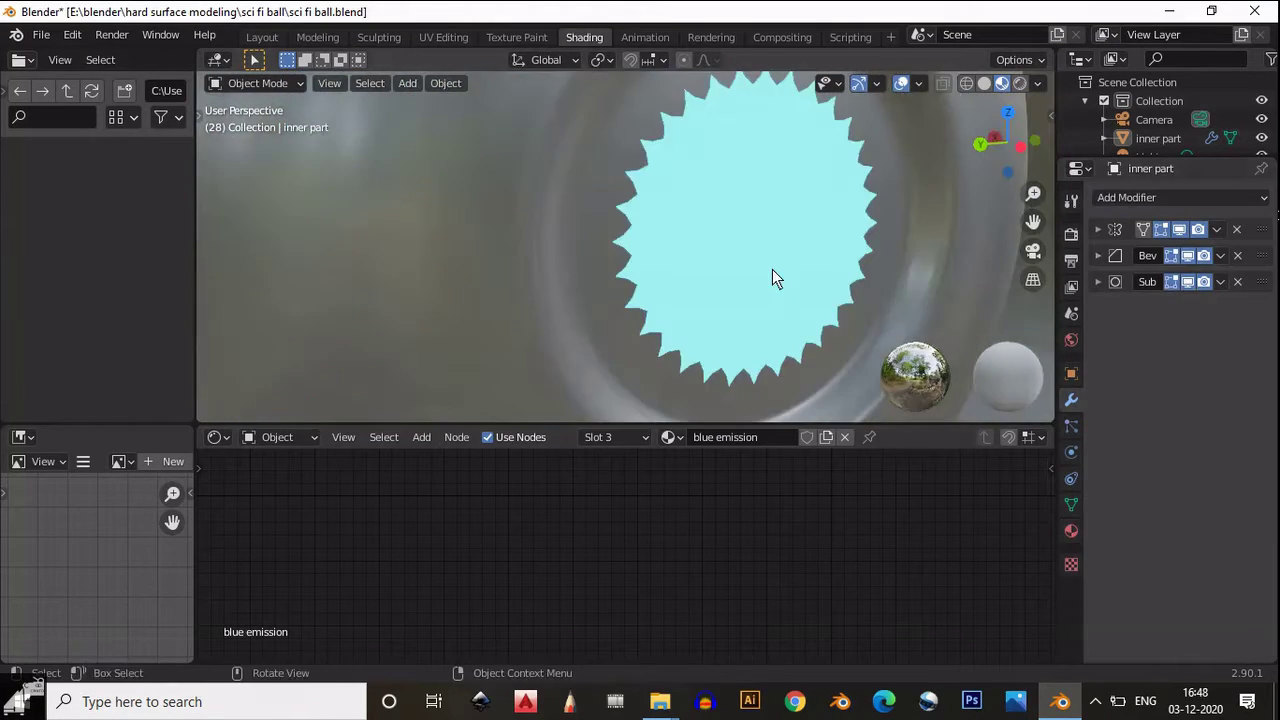
Try assigning the blue emission material to the border loop around the centre disc, and save the file
key(Tab)
click(1071, 530)
click(1134, 341)
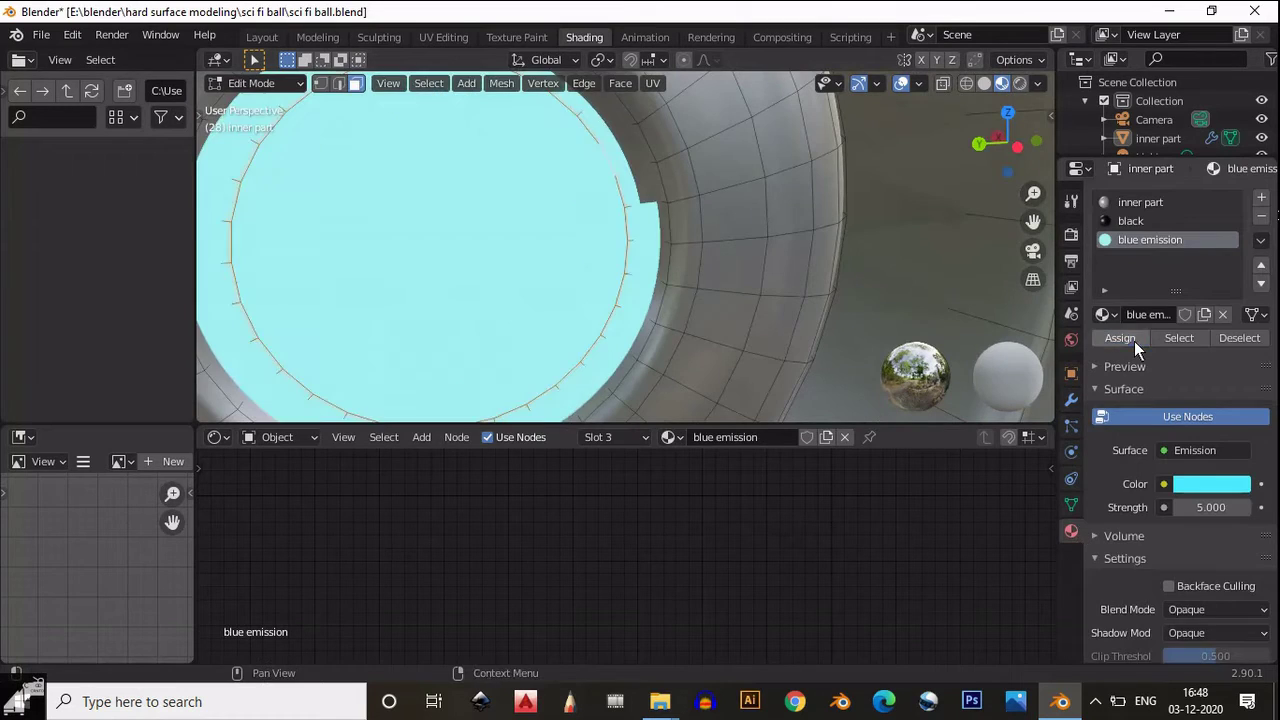
key(ctrl+s)
scroll(671, 264, down, 5)
scroll(649, 276, up, 5)
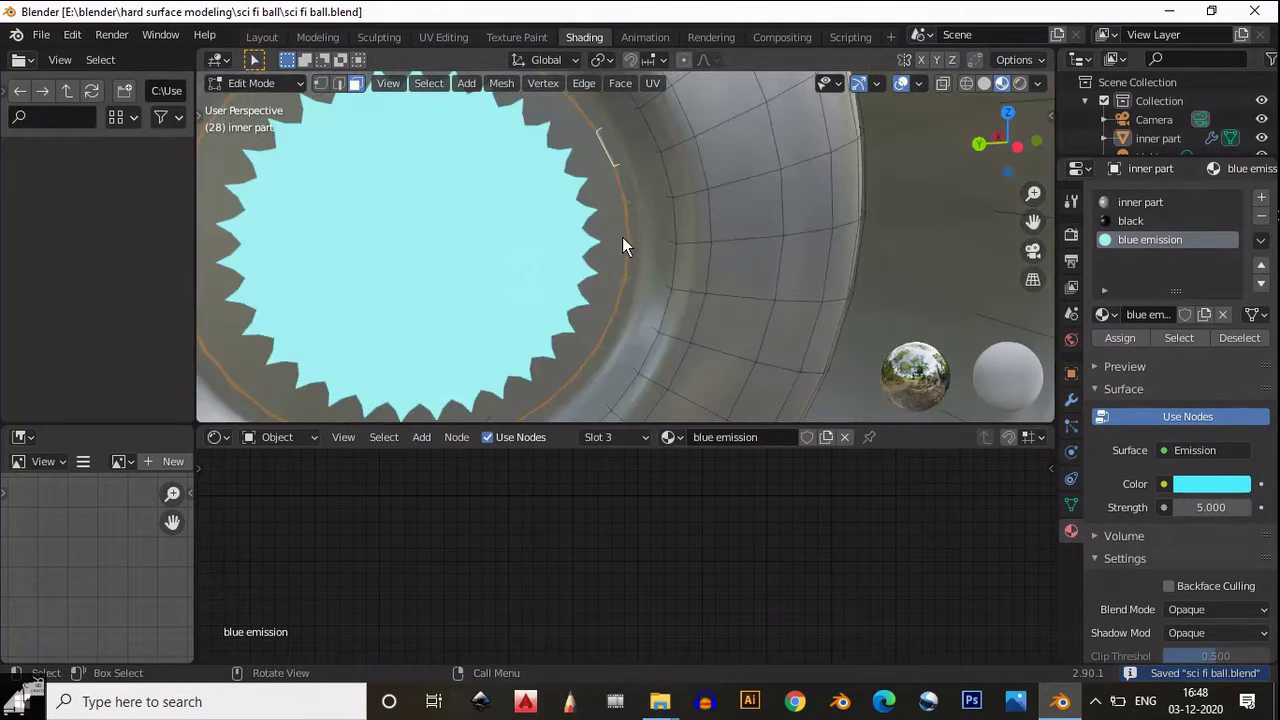
Inset the centre disc face by about 0.003 and return to Object Mode
scroll(622, 237, down, 1)
shift+middle_drag(630, 254, 806, 265)
key(i)
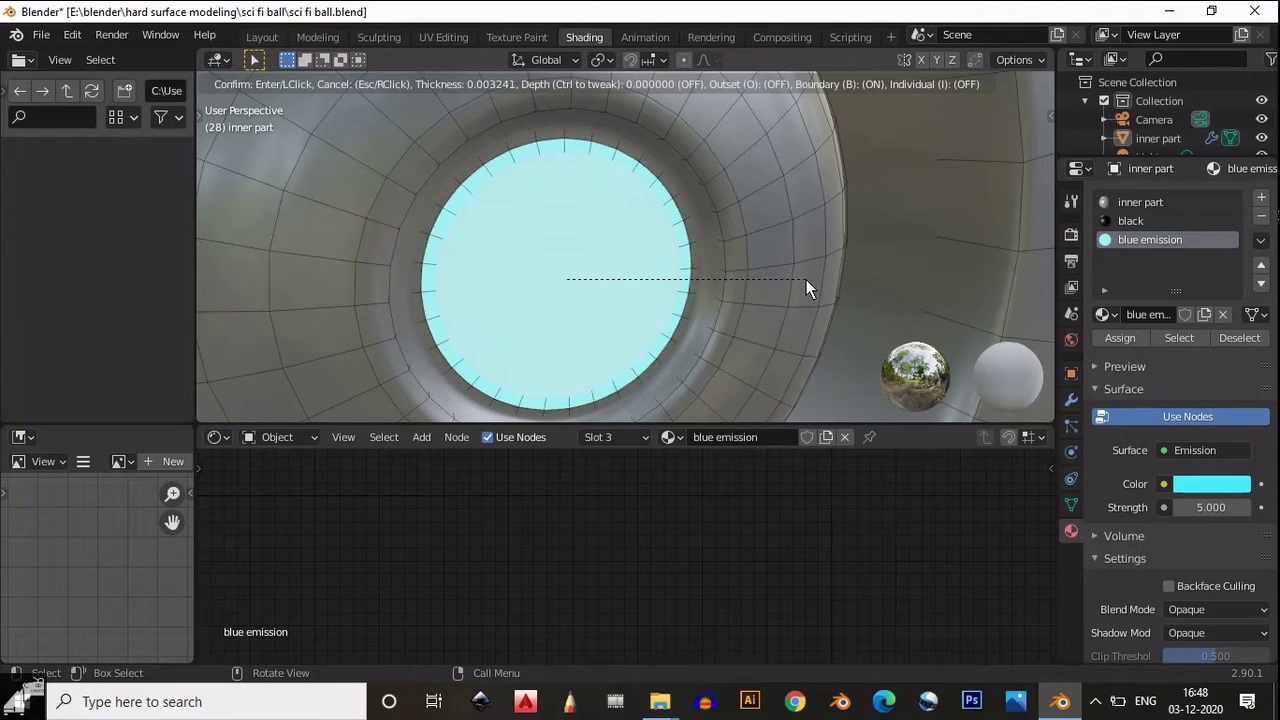
click(806, 279)
scroll(806, 279, down, 3)
middle_drag(819, 293, 760, 250)
key(Tab)
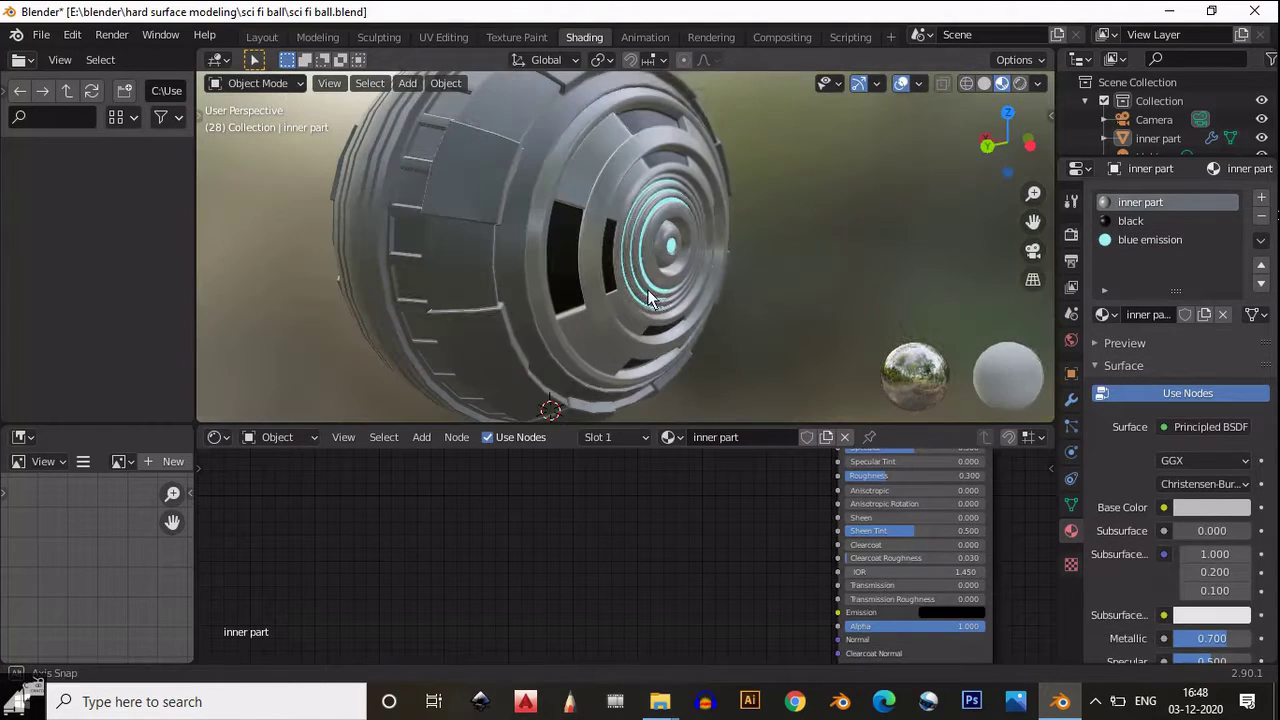
Change the emission colour of the blue emission material to yellow
click(1150, 240)
click(1211, 460)
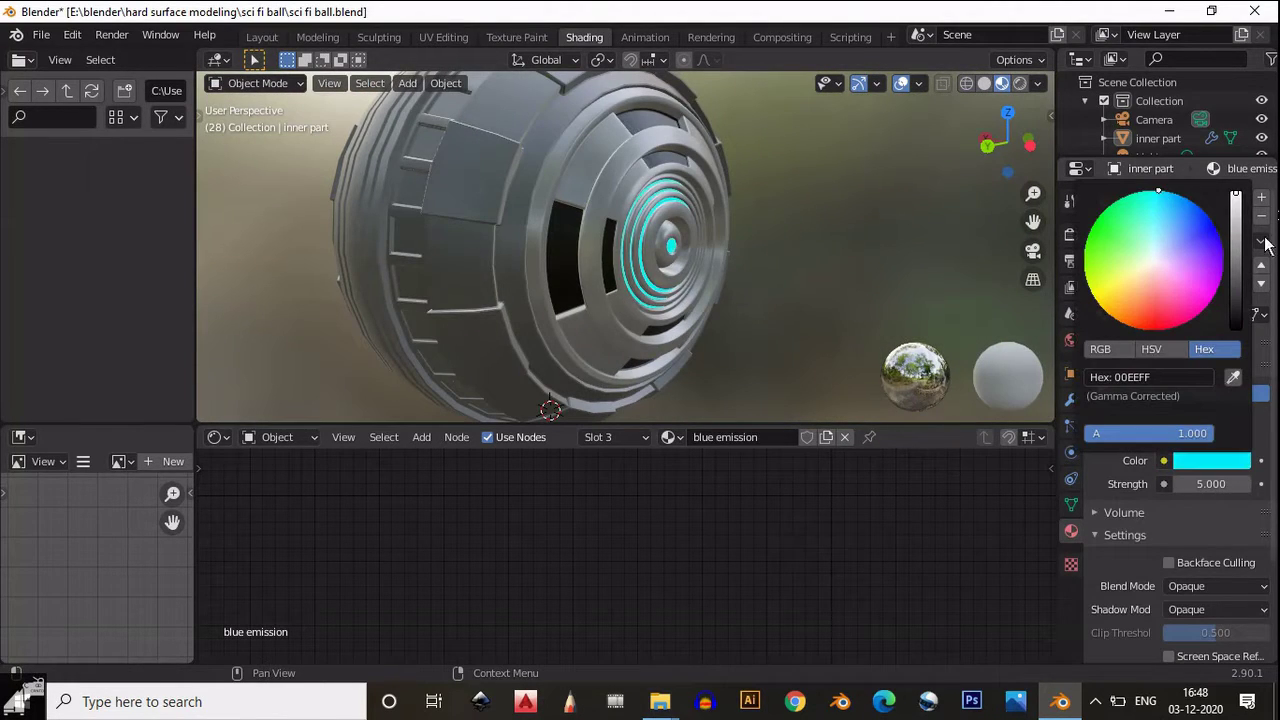
click(1147, 293)
scroll(1147, 293, down, 3)
scroll(1147, 293, up, 8)
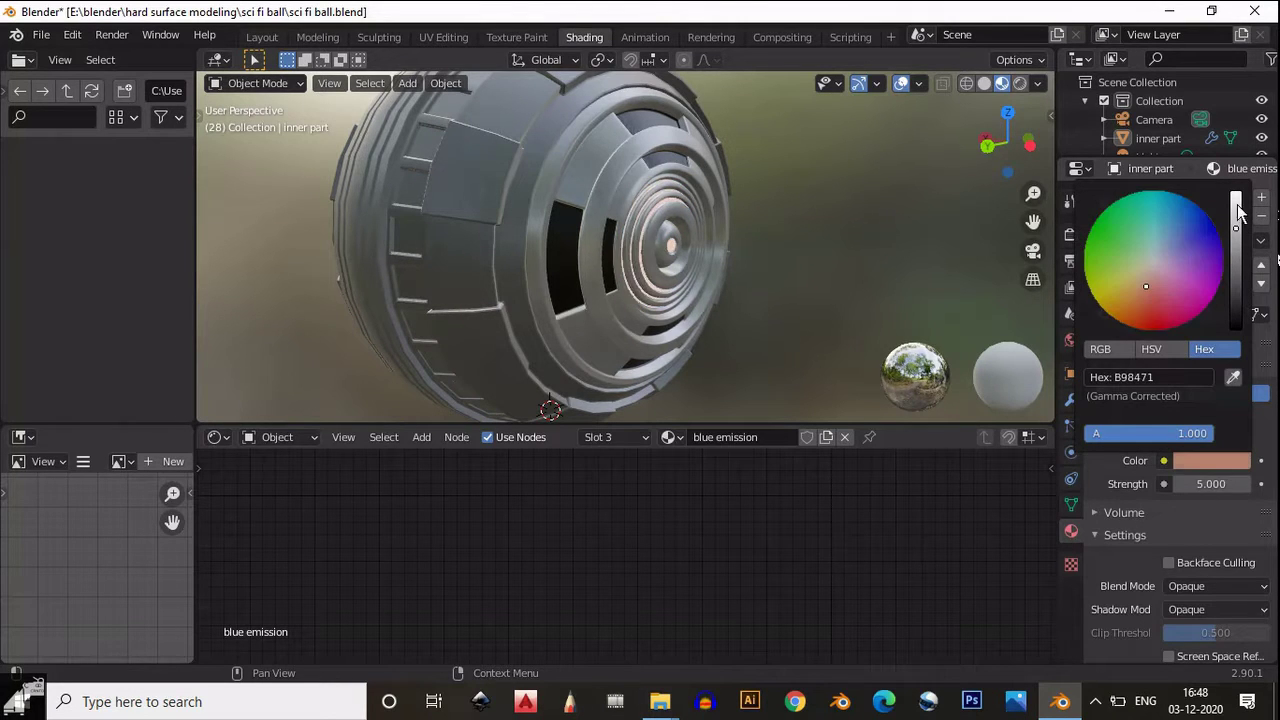
click(1124, 286)
click(1108, 302)
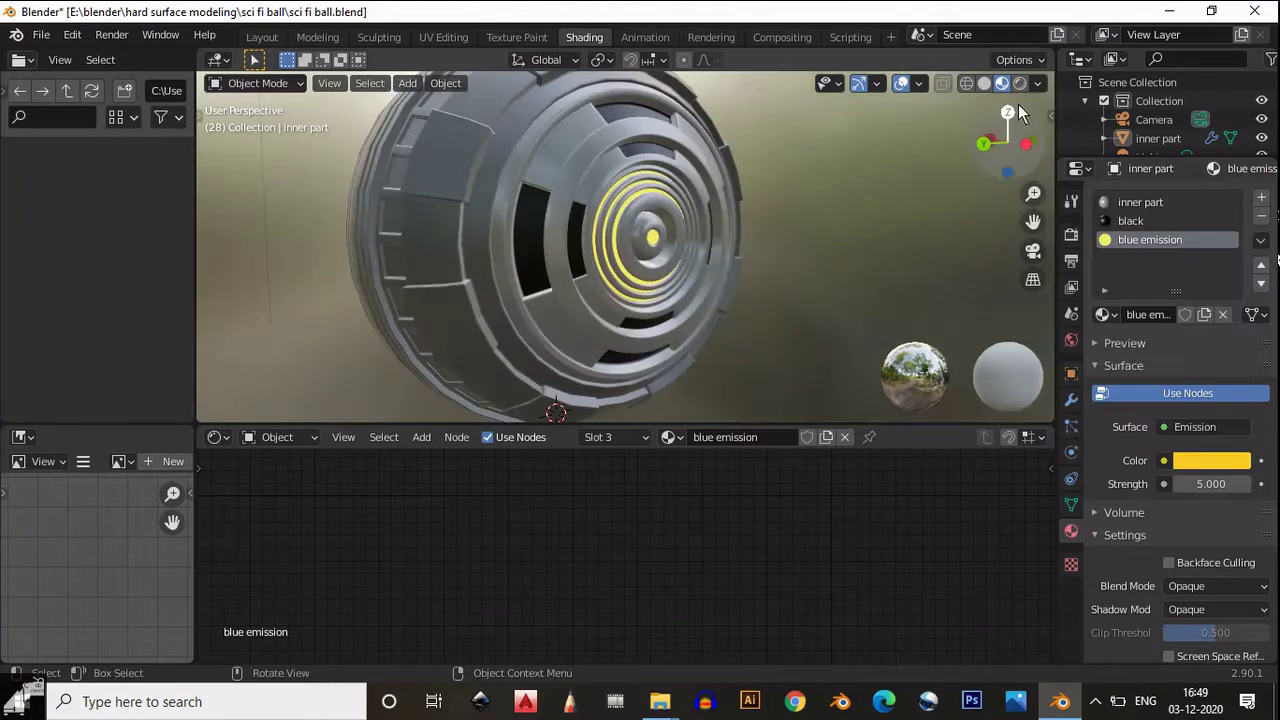
Switch the viewport to rendered shading and darken the world background colour
click(1019, 83)
mouse_move(1019, 83)
middle_down()
mouse_move(872, 221)
mouse_move(781, 200)
middle_up()
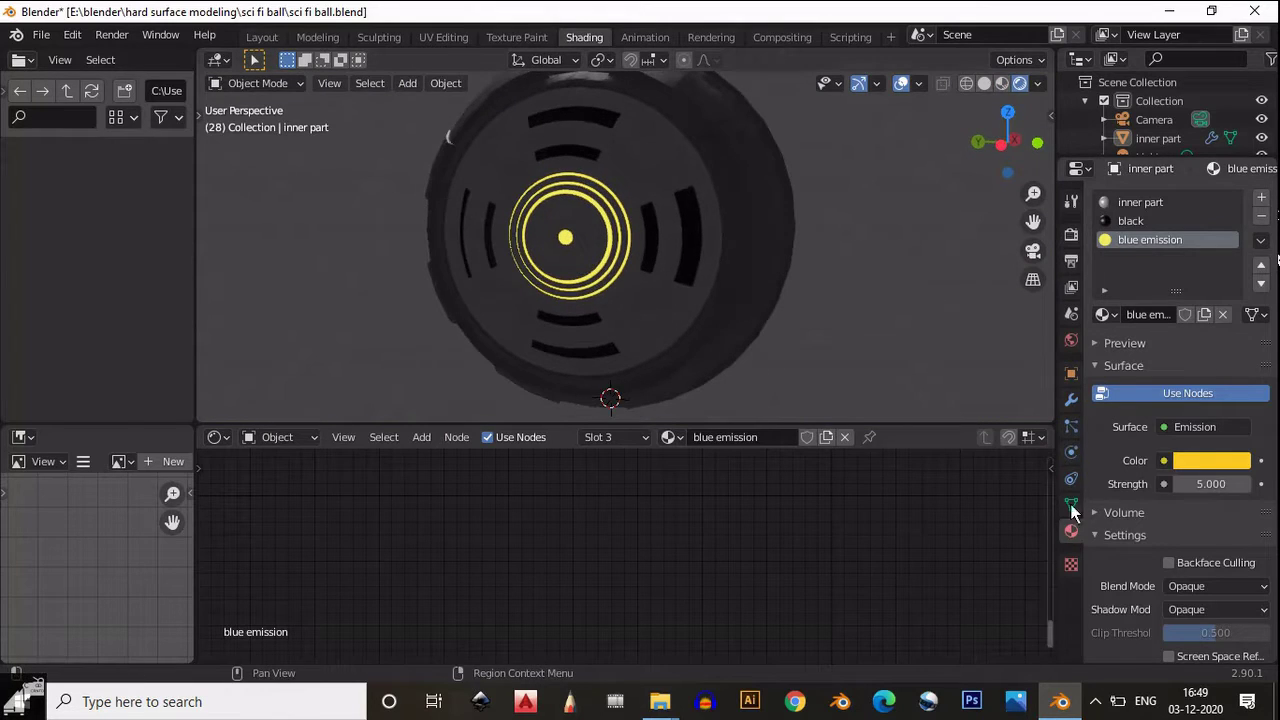
click(1071, 340)
click(1211, 321)
drag(1238, 183, 1252, 225)
mouse_move(900, 250)
middle_down()
mouse_move(860, 230)
mouse_move(694, 251)
mouse_move(751, 266)
middle_up()
Set the emission colour of the blue emission material back to a light cyan blue
click(1071, 531)
click(1211, 460)
click(1163, 213)
In solid shading, move the light to the opposite side of the ball and change its type to Area
scroll(751, 266, down, 3)
key(z)
scroll(565, 173, down, 2)
click(556, 164)
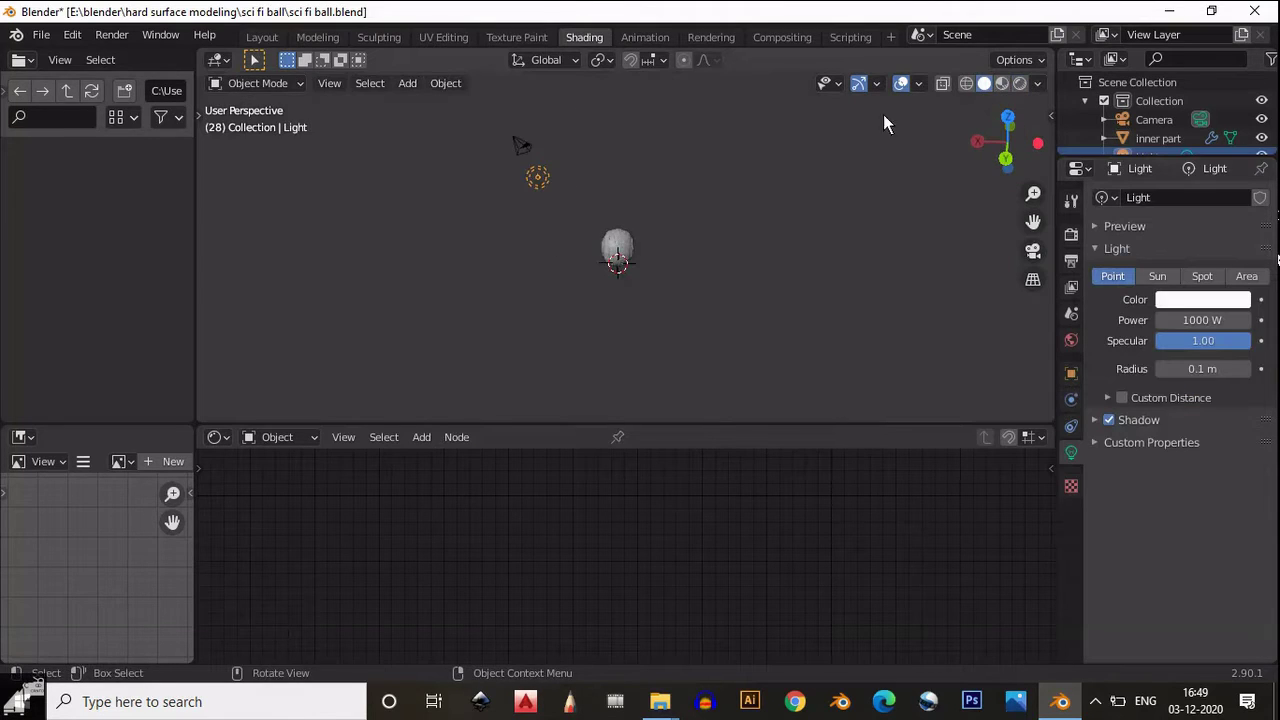
key(t)
click(222, 189)
drag(470, 176, 650, 200)
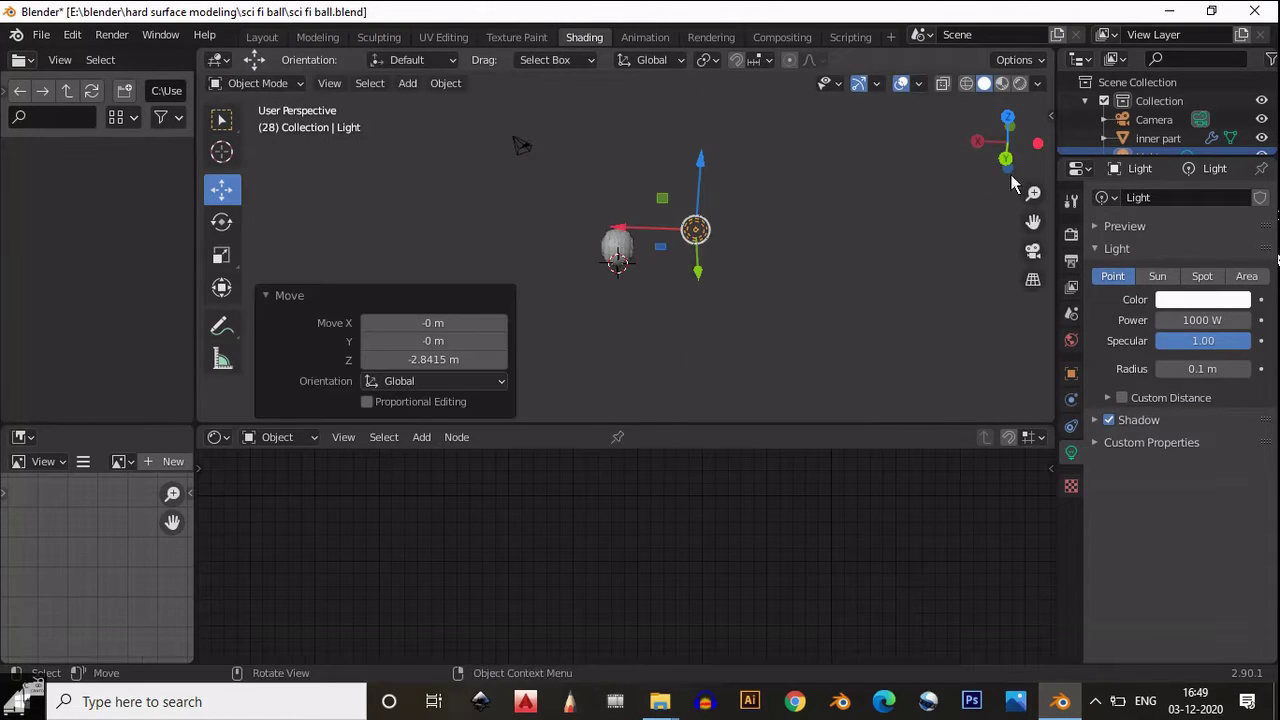
middle_drag(650, 200, 720, 194)
key(ctrl+KP_1)
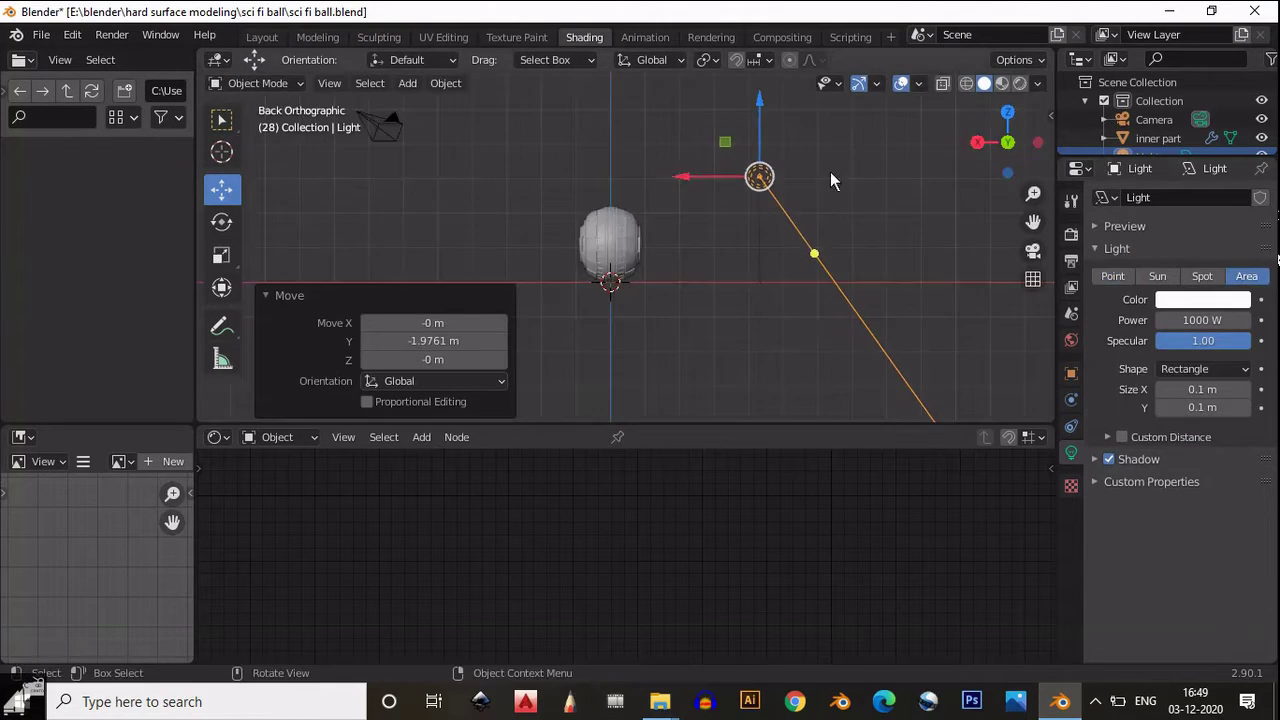
Rotate the area light about 100° so it points at the ball, set its power to 50 W, and switch to rendered shading
key(r)
click(782, 374)
click(1176, 320)
text(50)
key(Return)
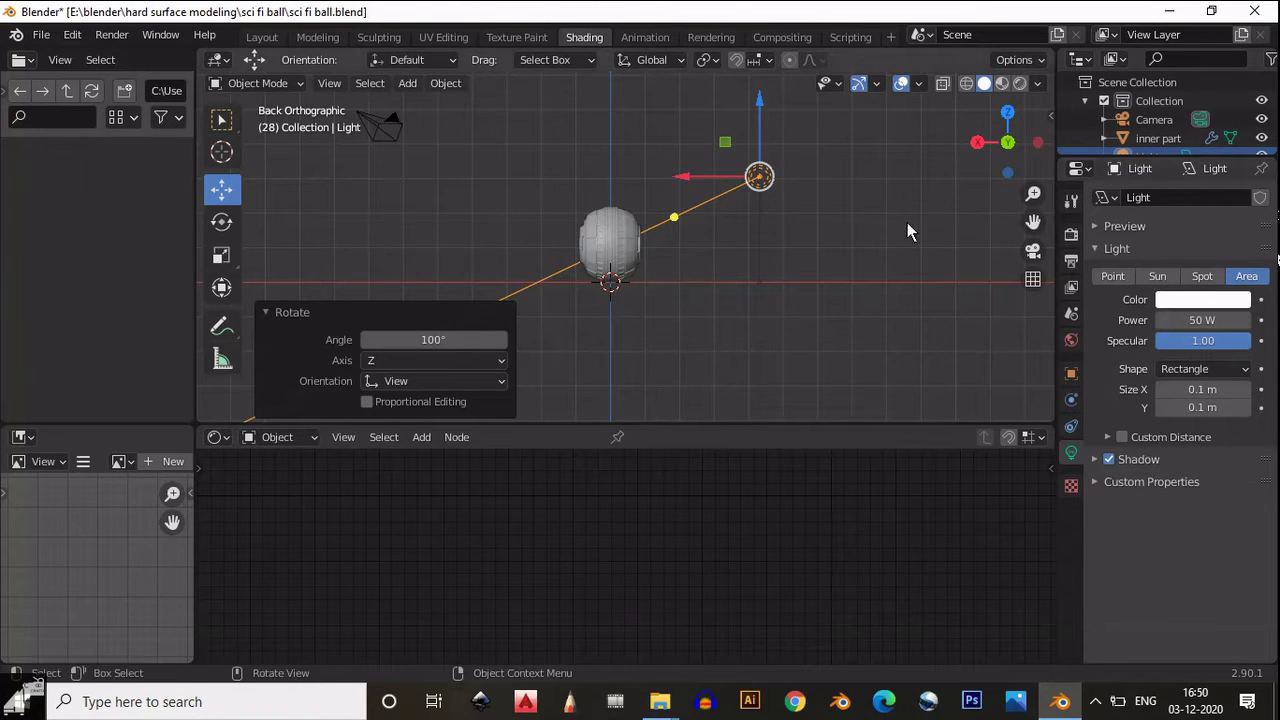
click(1020, 83)
mouse_move(1000, 130)
middle_down()
mouse_move(677, 206)
mouse_move(920, 295)
middle_up()
Select the inner part and set its blue emission colour to pure cyan, 00FFFF
click(686, 255)
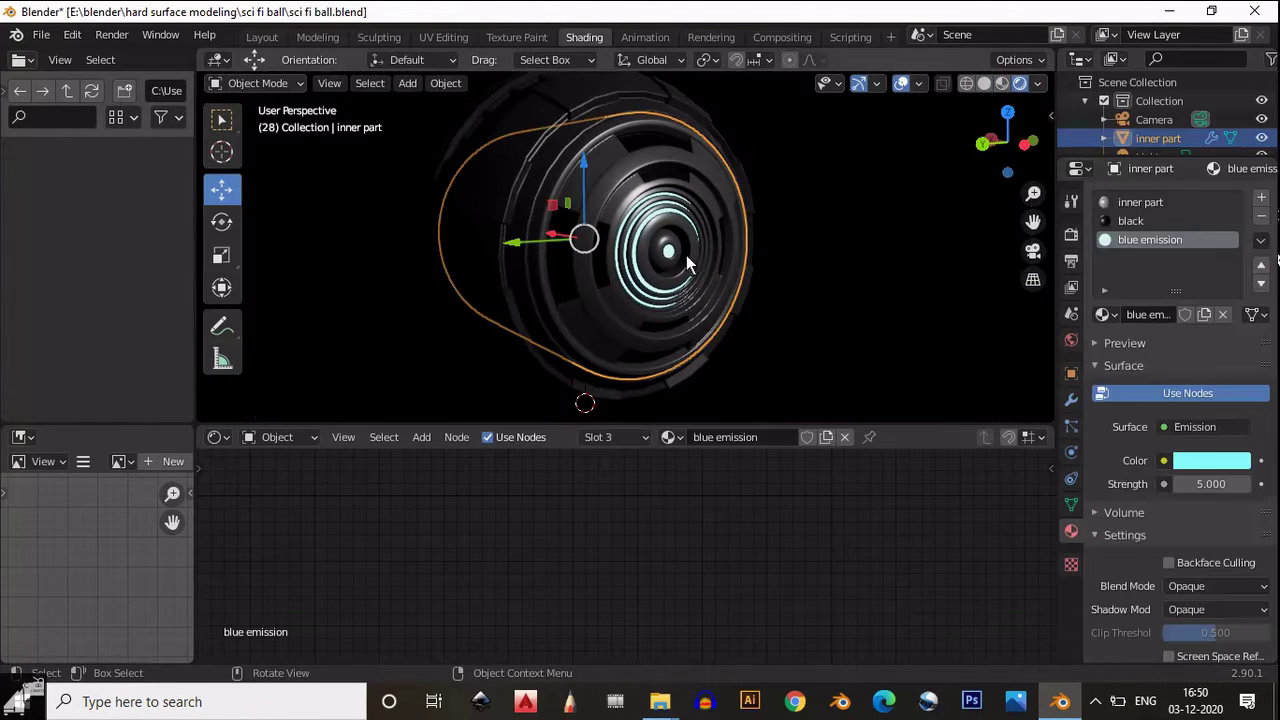
click(1205, 461)
click(1195, 460)
click(1153, 242)
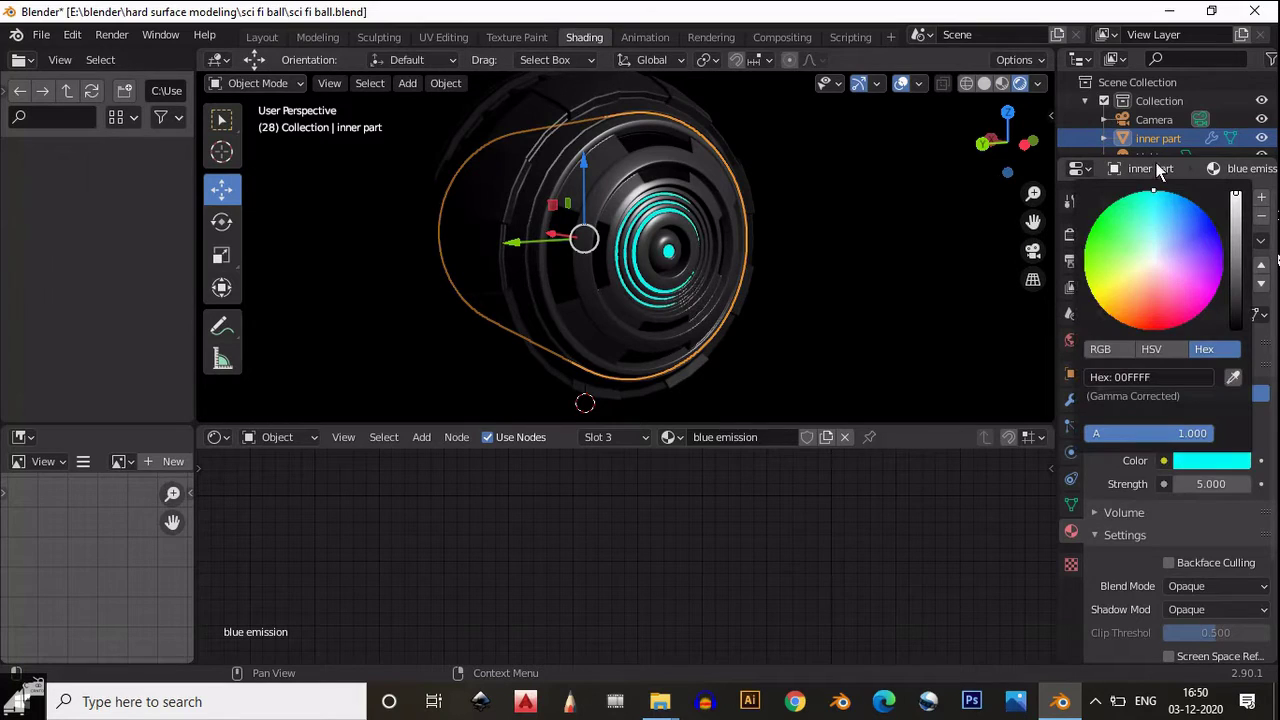
Enable Bloom and Ambient Occlusion in the Eevee render settings
click(1071, 234)
click(1109, 346)
click(1109, 324)
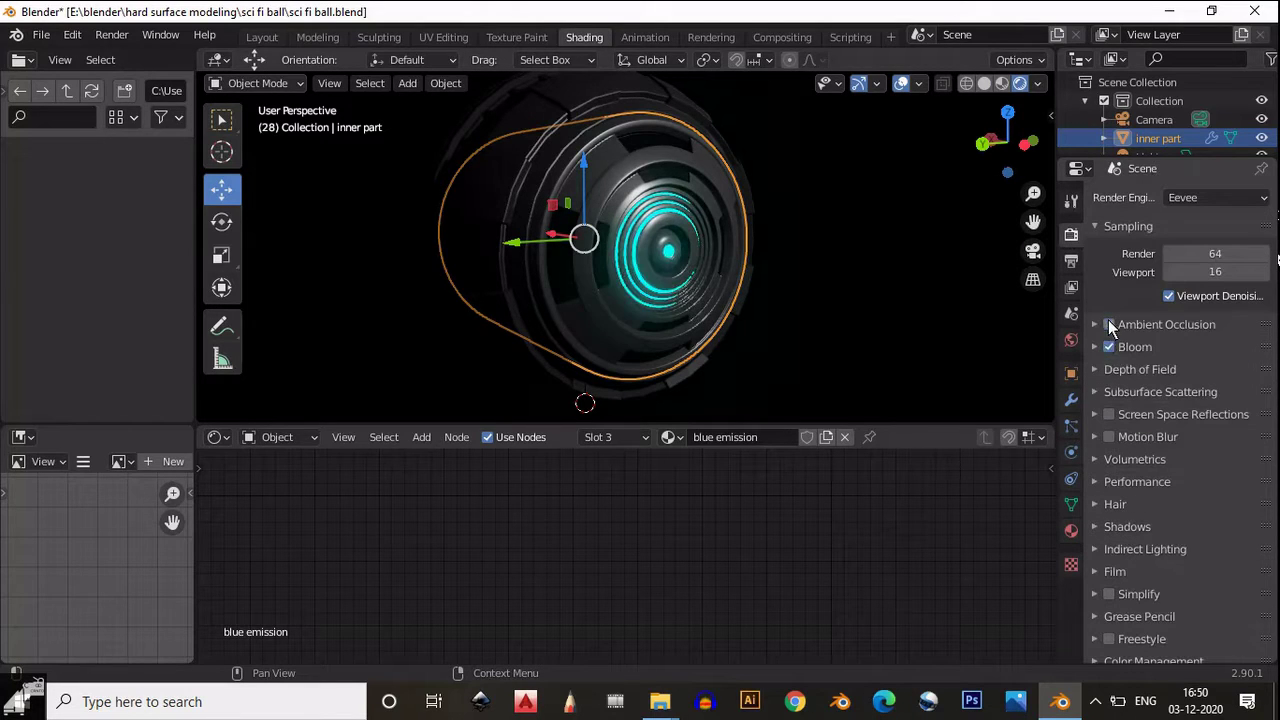
Change the blue emission material's colour to orange-yellow and rename the material "orange emission"
click(1071, 531)
click(1195, 460)
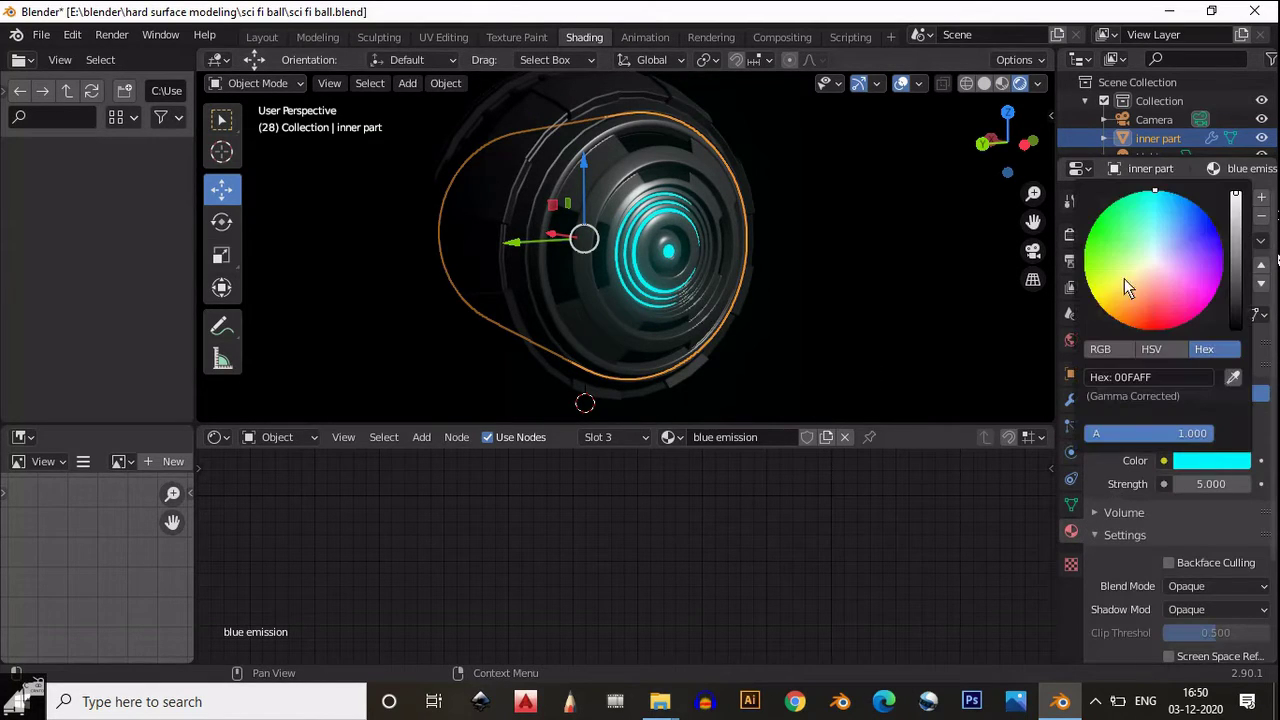
click(1121, 290)
double_click(1140, 240)
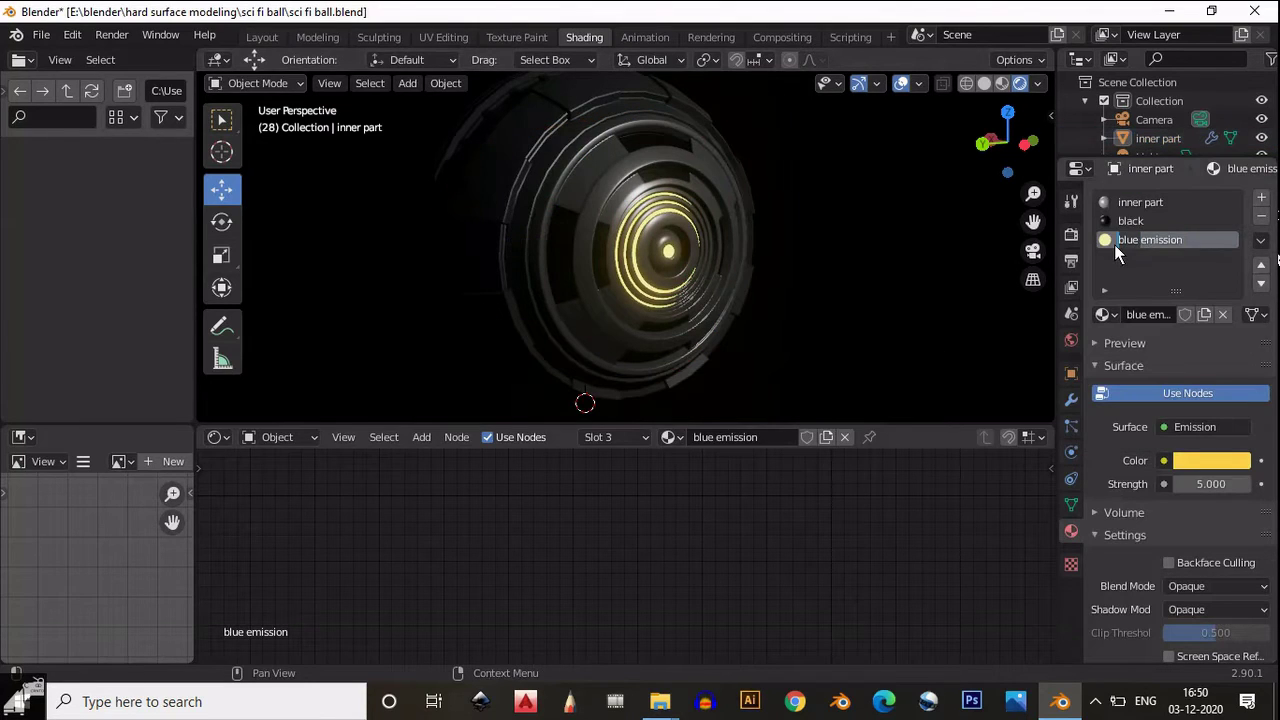
key(ctrl+a)
text(orange emission)
key(Return)
In material preview, edit the outer part and select the narrow groove face loops running around its middle band
middle_drag(836, 358, 694, 337)
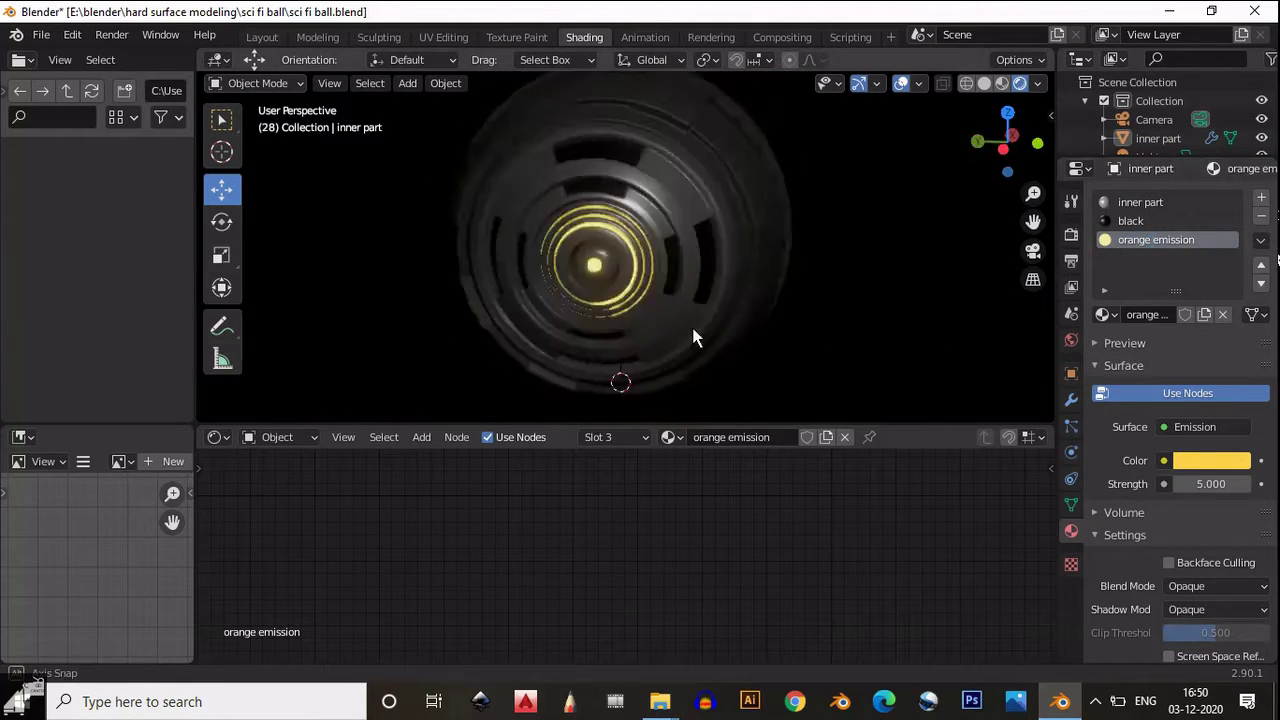
click(1001, 83)
middle_drag(700, 235, 711, 228)
scroll(711, 221, up, 5)
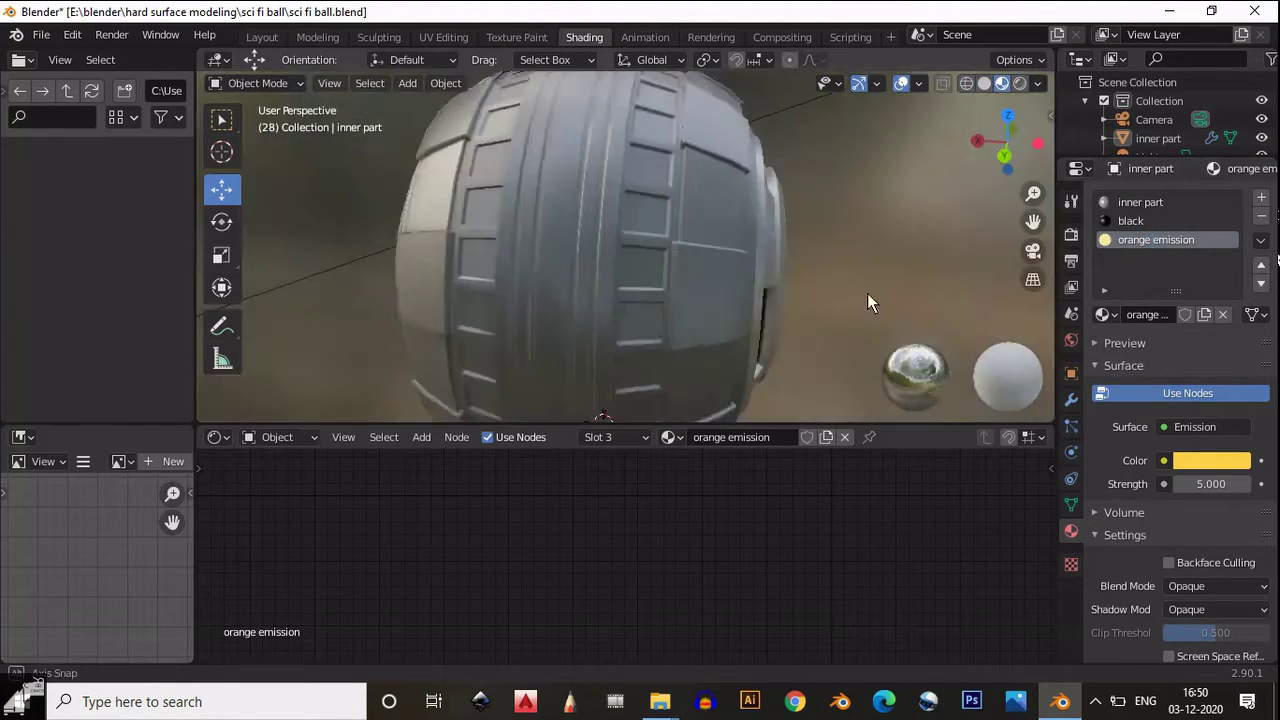
middle_drag(867, 293, 648, 227)
click(648, 227)
key(Tab)
scroll(685, 249, up, 3)
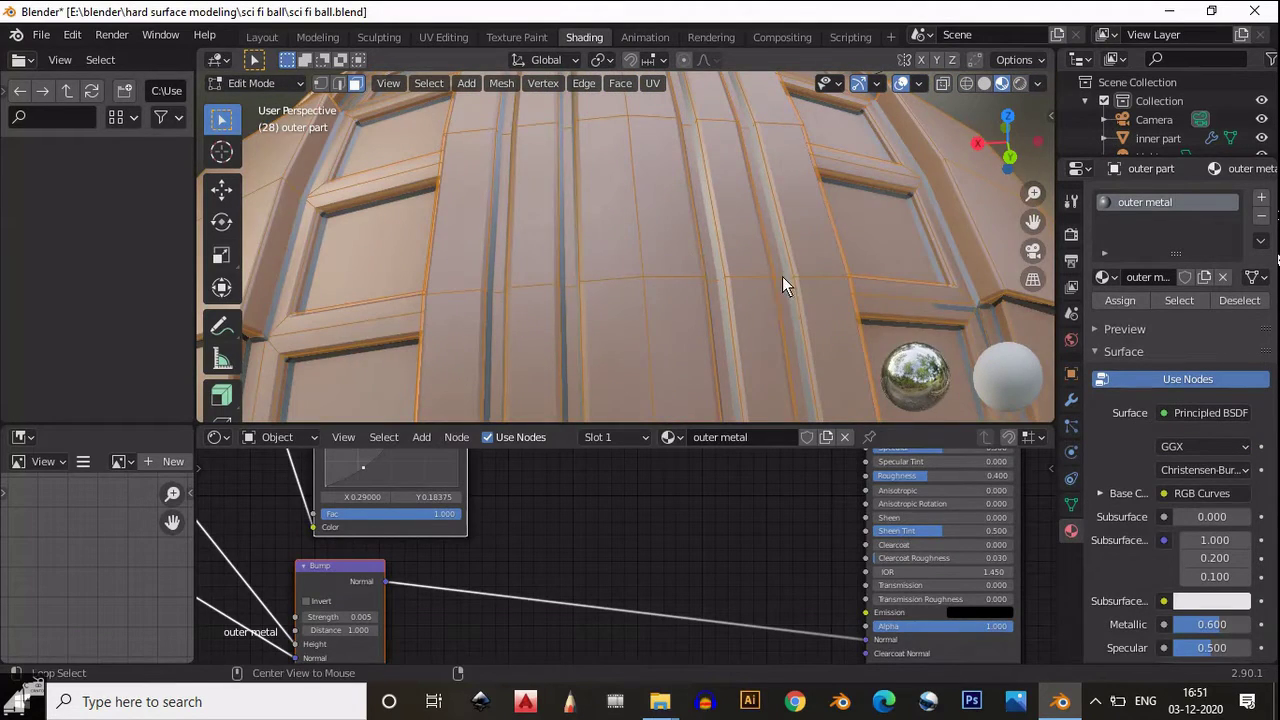
alt+click(712, 271)
alt+shift+click(710, 277)
middle_drag(550, 280, 685, 256)
scroll(685, 256, down, 5)
Add a second material slot using orange emission, assign it to the selected groove loops, and return to Object Mode
click(1261, 198)
click(1102, 314)
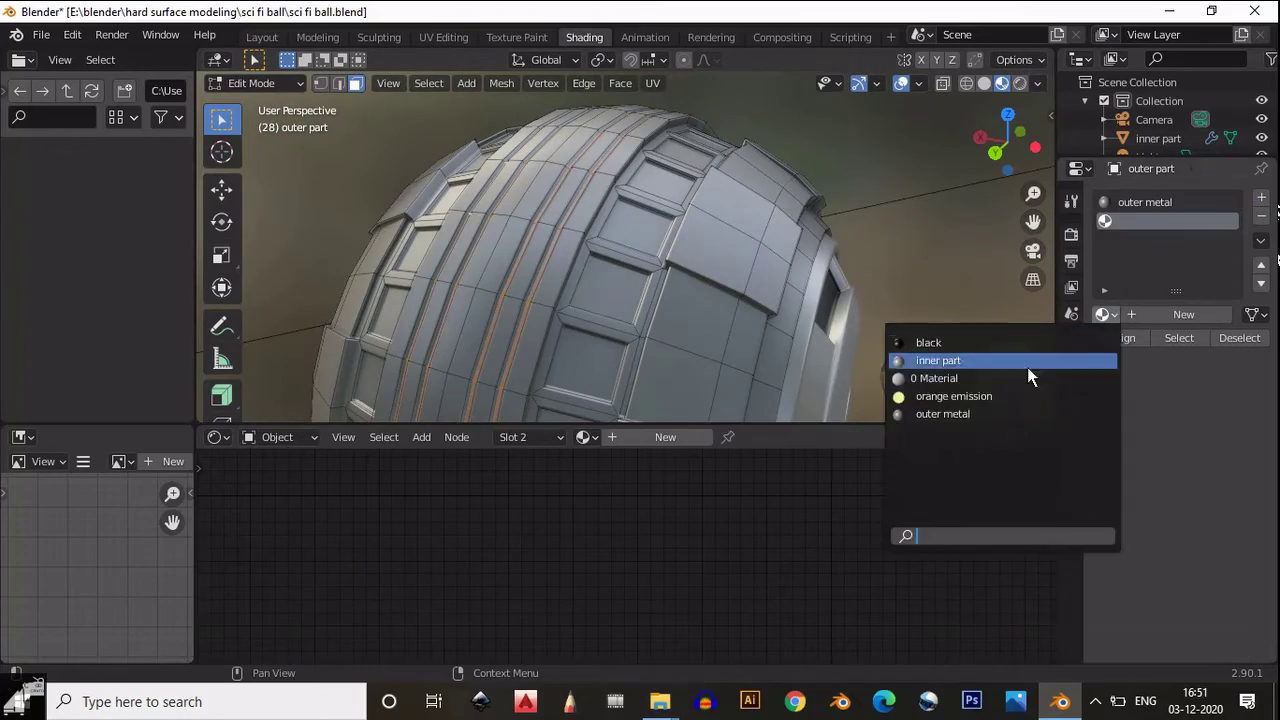
click(1000, 400)
click(1120, 338)
middle_drag(819, 209, 818, 194)
key(Tab)
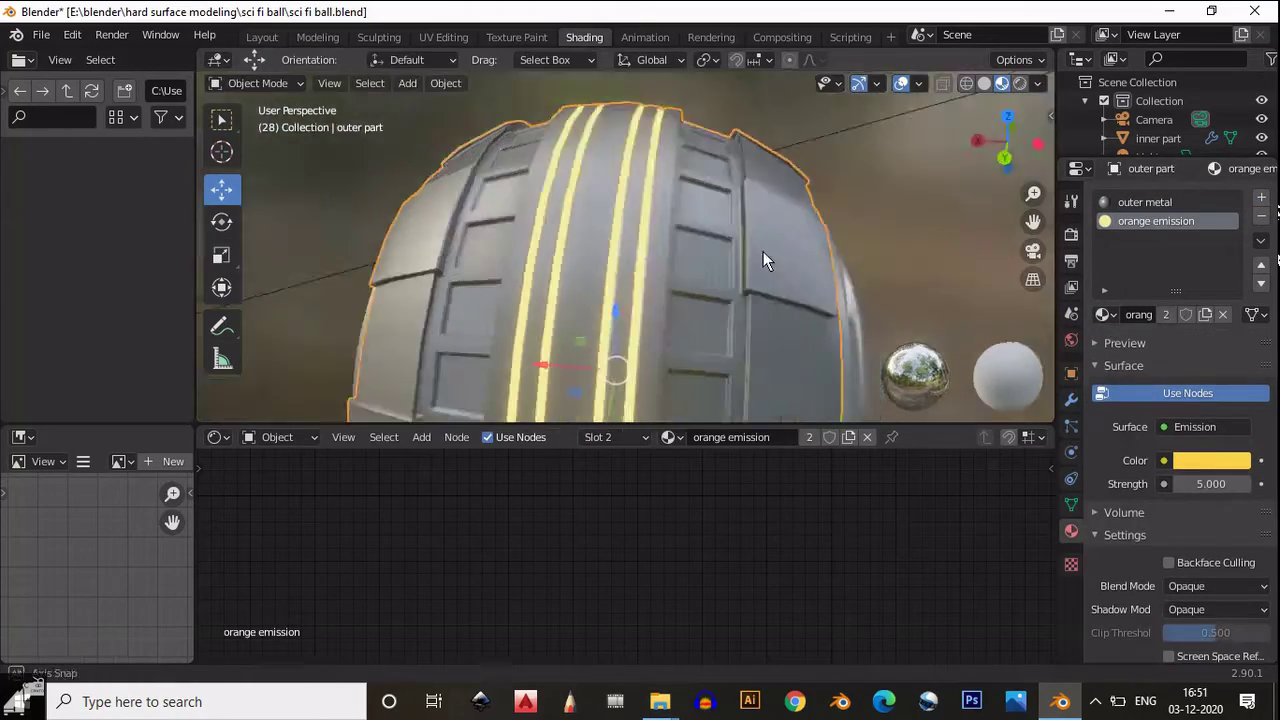
Select the inner part, preview the ball in rendered shading, and save the file
mouse_move(763, 251)
middle_down()
mouse_move(615, 246)
mouse_move(720, 254)
mouse_move(692, 240)
mouse_move(692, 272)
mouse_move(774, 261)
mouse_move(722, 192)
mouse_move(686, 260)
mouse_move(819, 191)
mouse_move(762, 184)
mouse_move(594, 274)
mouse_move(694, 277)
mouse_move(923, 208)
mouse_move(713, 159)
mouse_move(721, 209)
mouse_move(639, 225)
mouse_move(677, 233)
middle_up()
click(688, 252)
key(z)
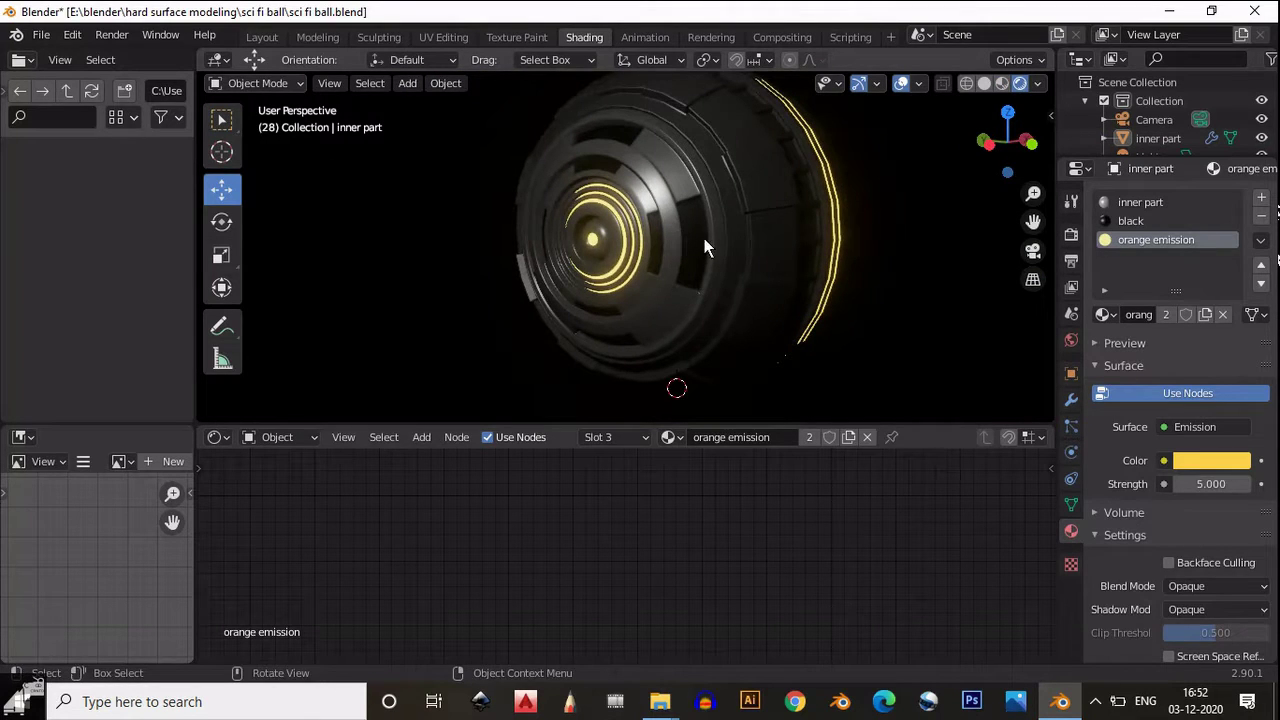
key(ctrl+s)
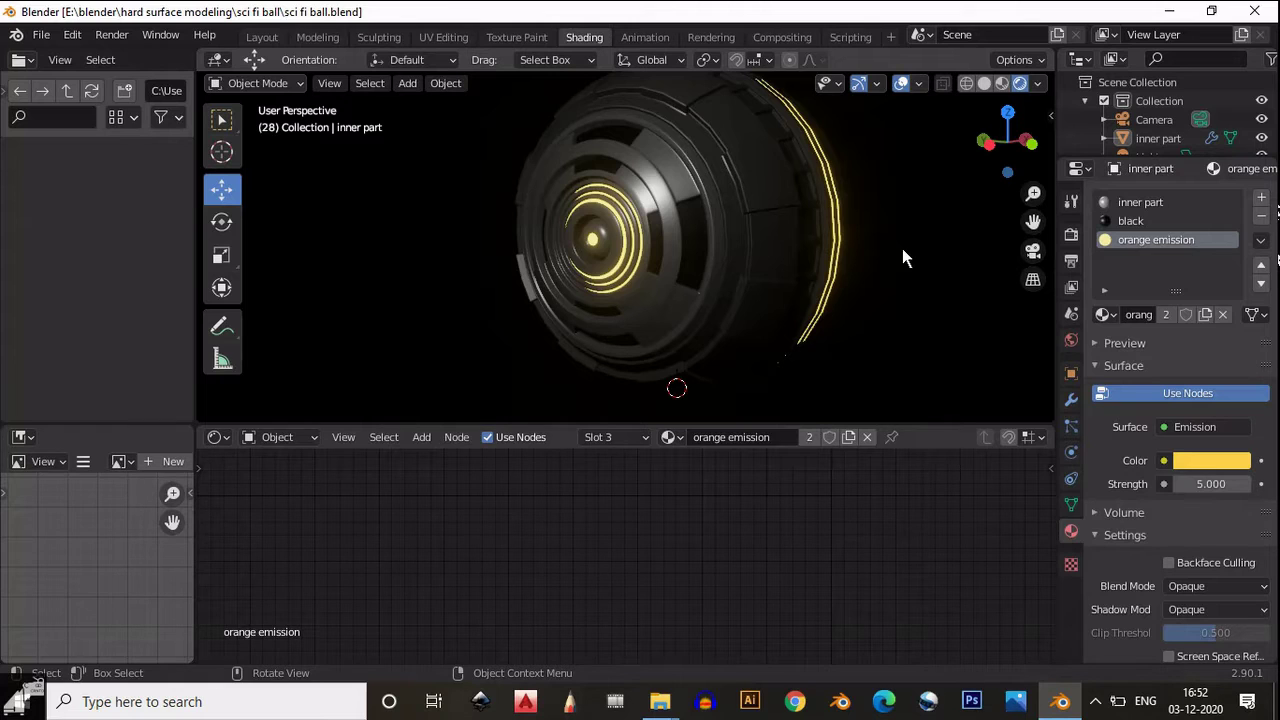
Edit the outer part and select the recessed rectangular faces in one row beside the glowing middle band
middle_drag(902, 250, 735, 236)
click(735, 236)
key(Tab)
middle_drag(650, 157, 930, 110)
click(996, 83)
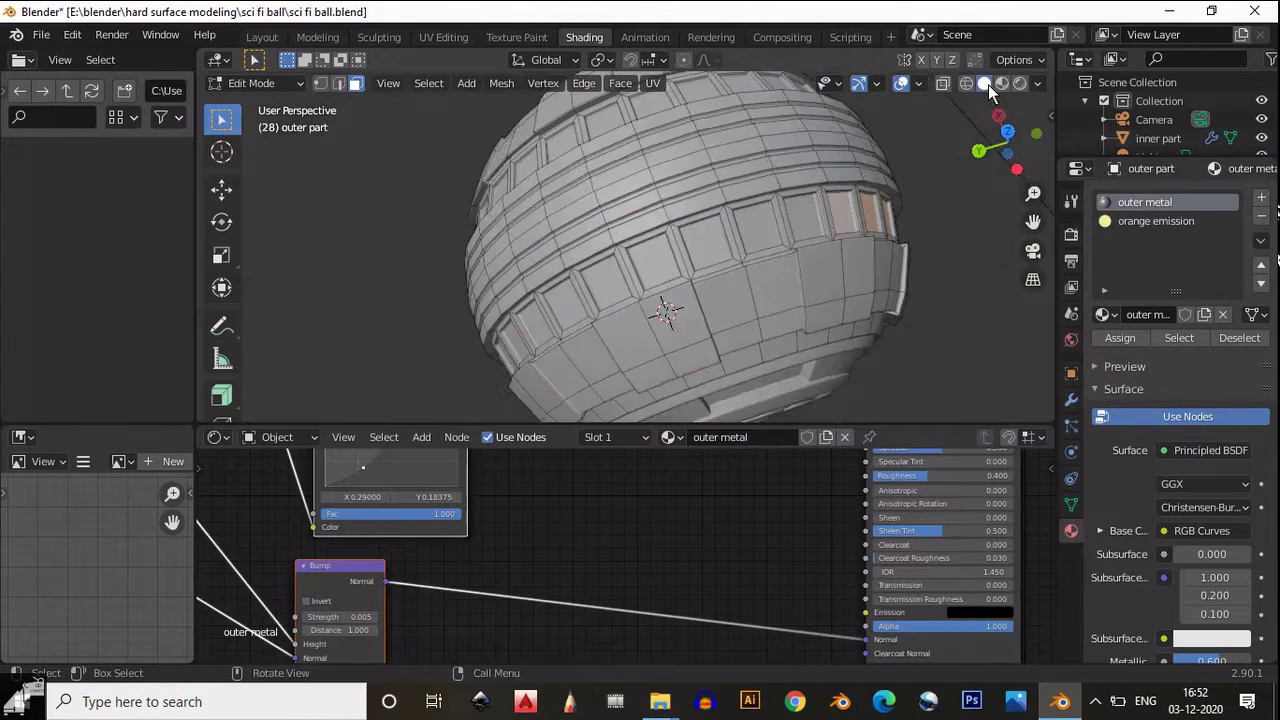
middle_drag(797, 177, 670, 347)
middle_drag(668, 331, 900, 215)
Give the selected panel faces a new material named "black plane" with a black base colour
click(1261, 197)
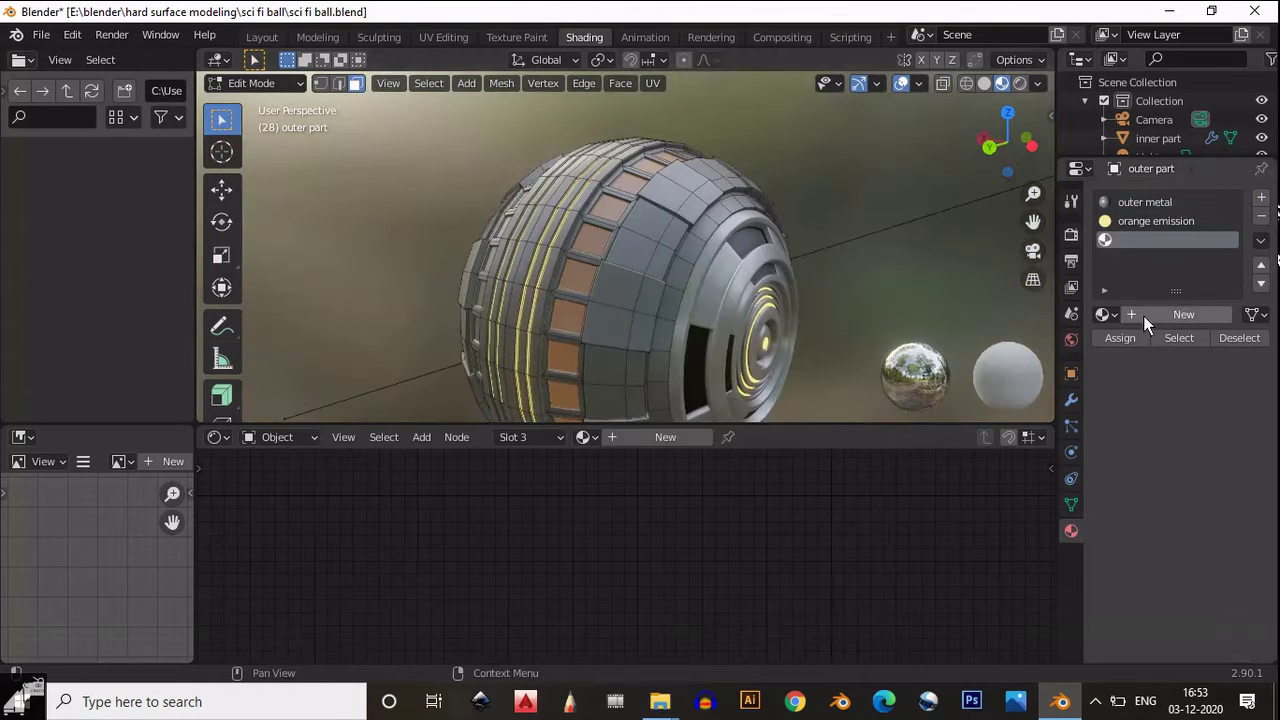
click(1143, 315)
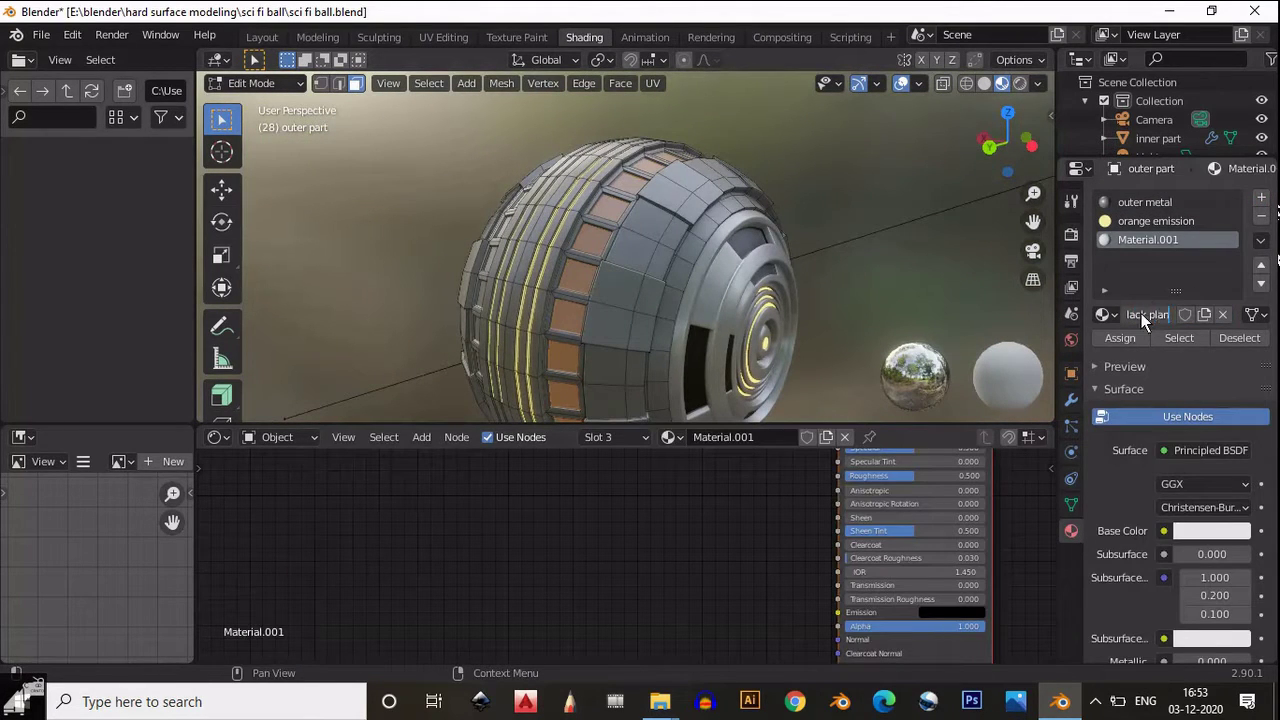
text(e)
key(Return)
middle_drag(813, 455, 686, 494)
click(686, 494)
drag(745, 330, 745, 425)
middle_drag(744, 250, 640, 220)
Set the transform orientation to Global and show the viewport overlays again
click(568, 62)
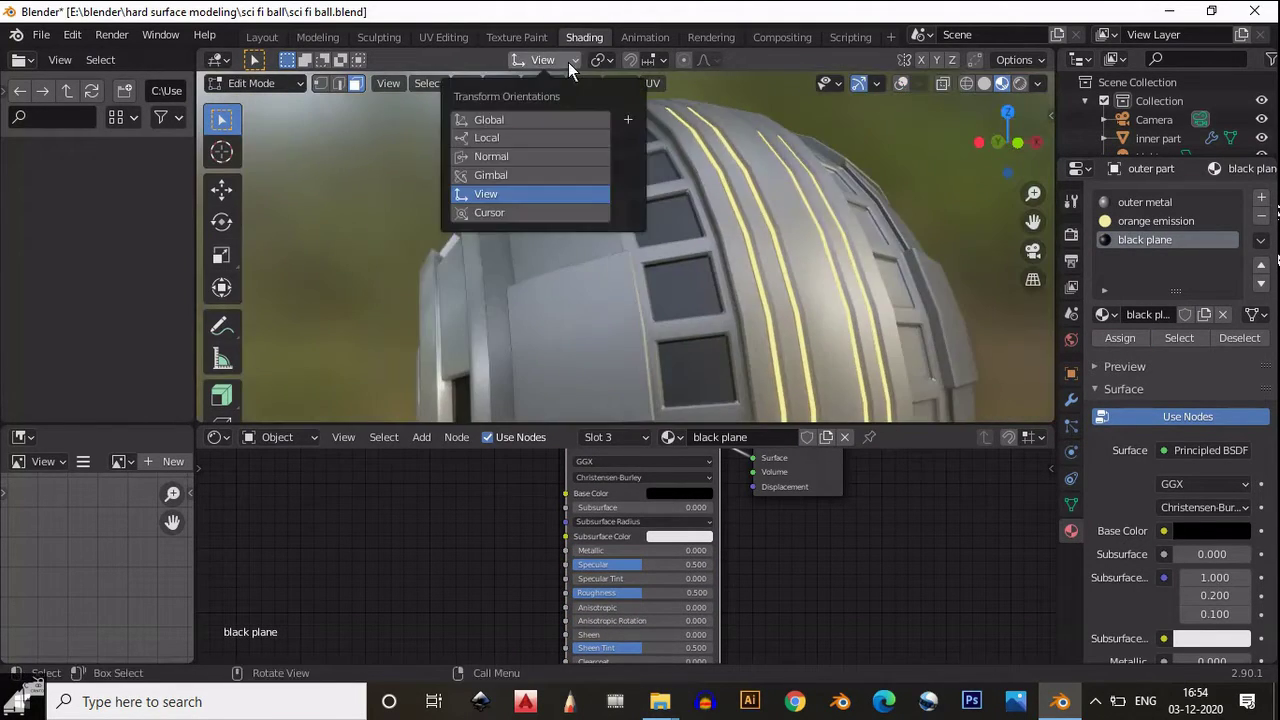
click(565, 119)
middle_drag(565, 119, 774, 255)
key(shift+alt+z)
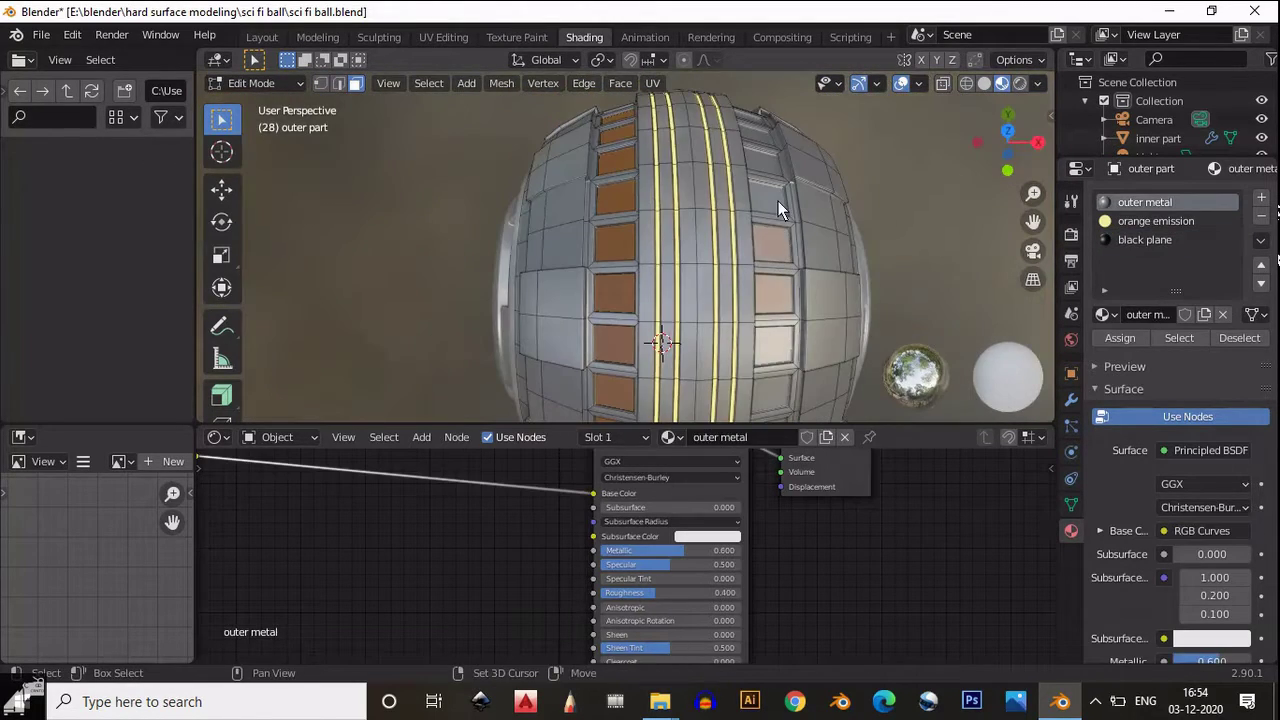
Add the recessed rectangular faces of the second row to the selection and assign them the black plane material
middle_drag(778, 201, 586, 276)
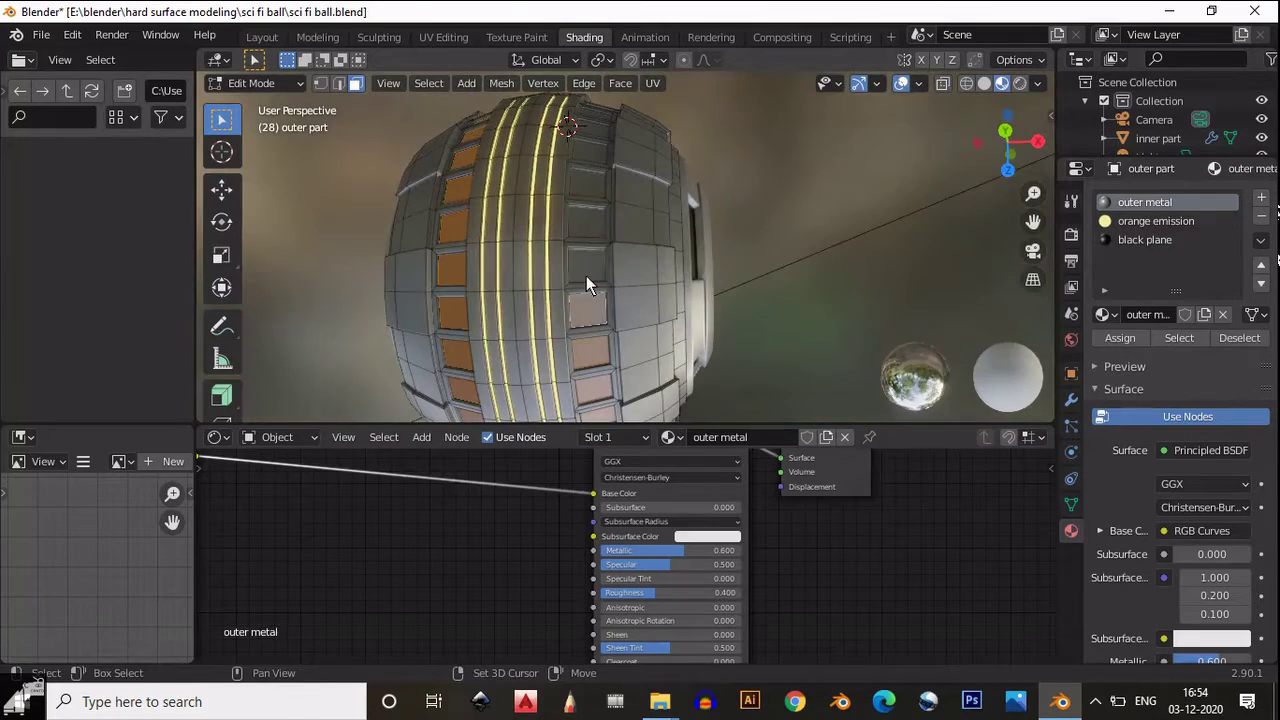
middle_drag(588, 216, 627, 296)
mouse_move(625, 212)
middle_down()
mouse_move(645, 372)
mouse_move(627, 210)
mouse_move(620, 262)
mouse_move(624, 214)
middle_up()
middle_drag(619, 152, 560, 280)
click(1145, 240)
click(1120, 337)
Inset the selected panel faces with a thickness of 0.02 m
middle_drag(640, 300, 790, 300)
key(i)
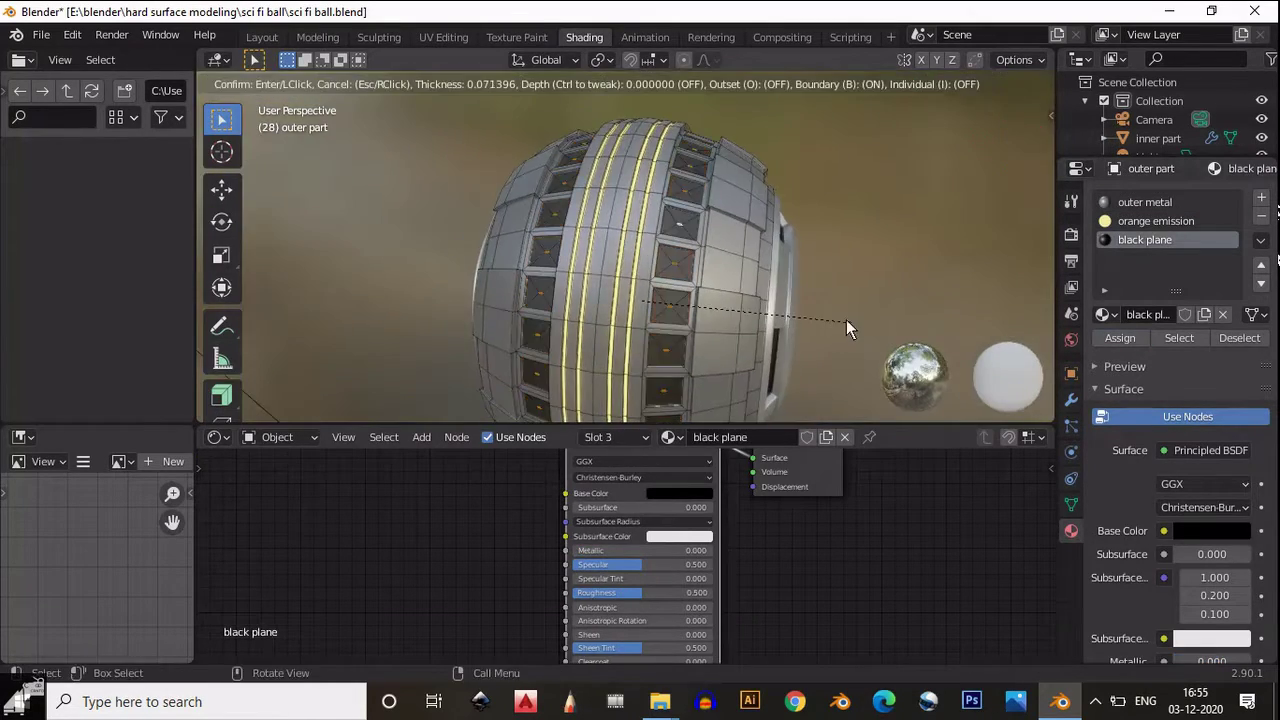
click(868, 339)
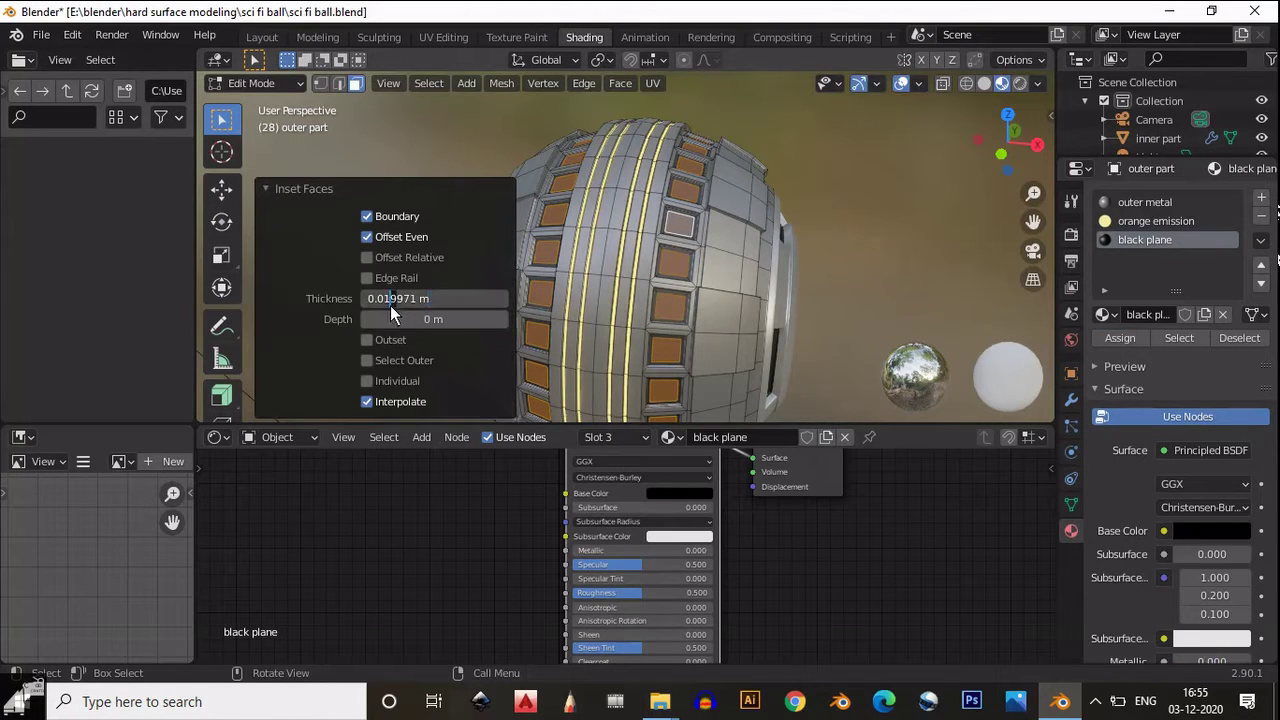
key(ctrl+a)
text(0.02)
key(Return)
Inset the panel faces again with a thickness of 0.007 m and enable Select Outer to select the thin frames
middle_drag(764, 287, 898, 265)
key(i)
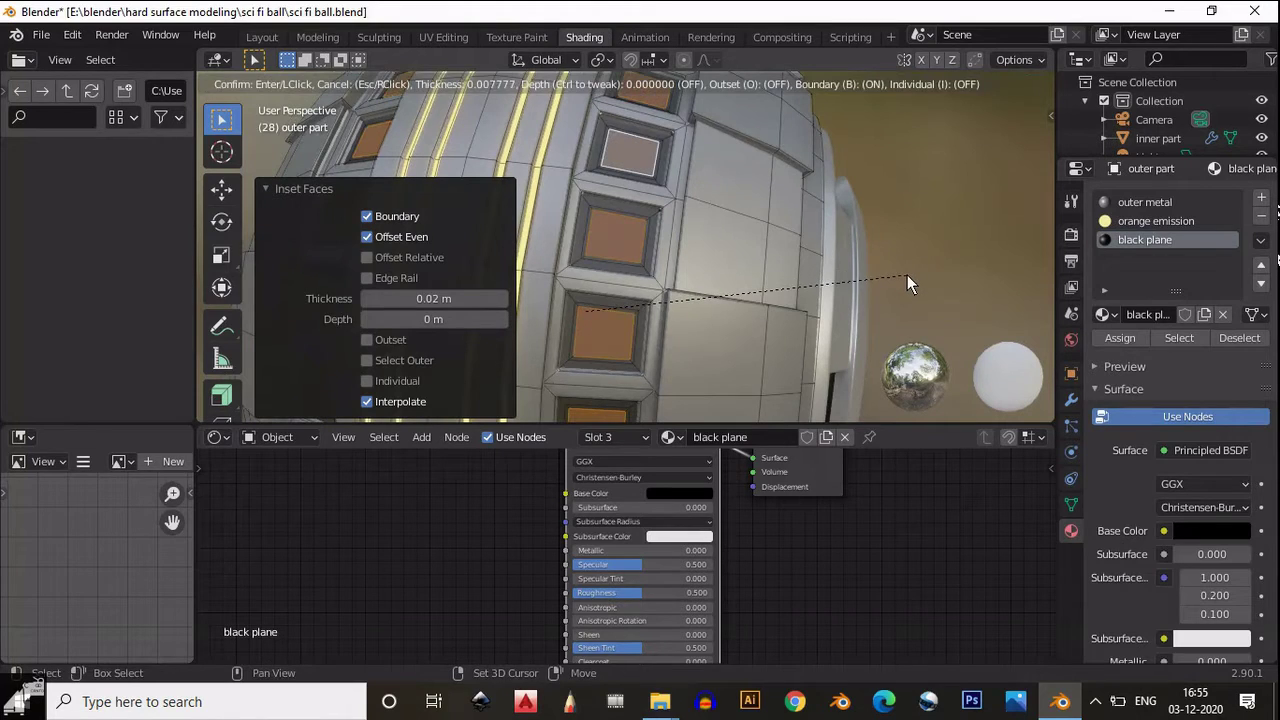
click(907, 275)
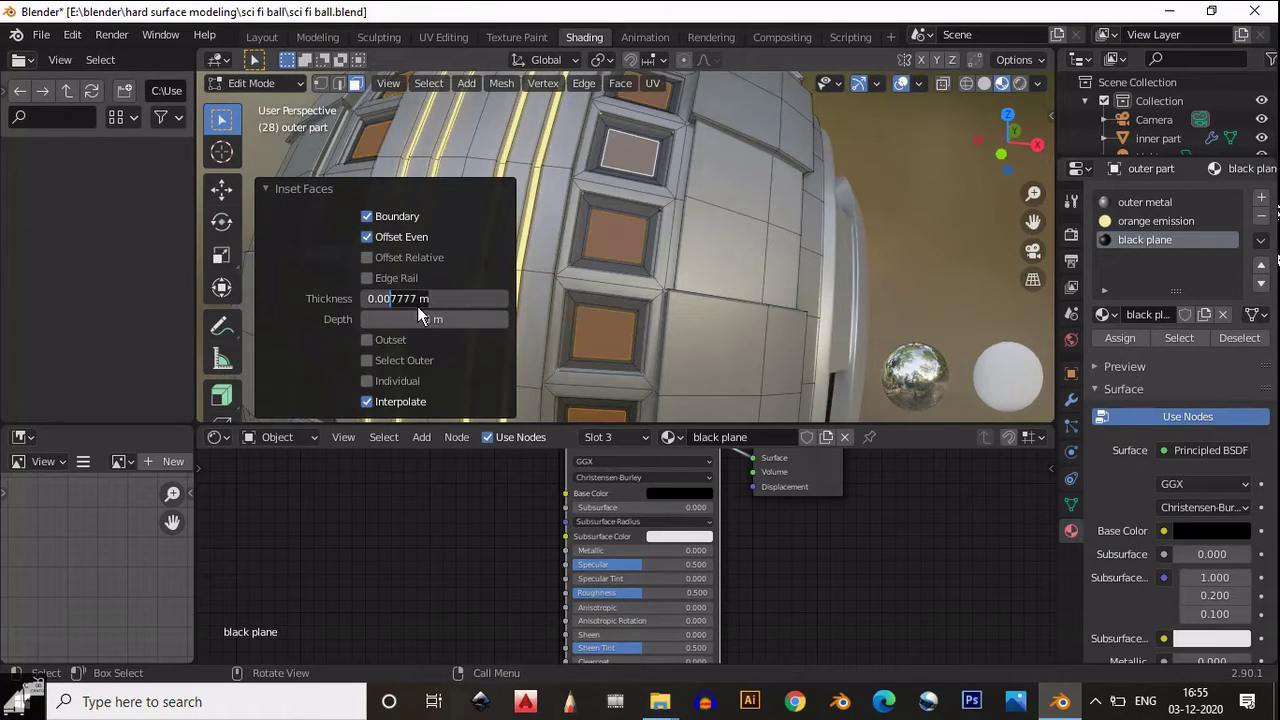
text(5)
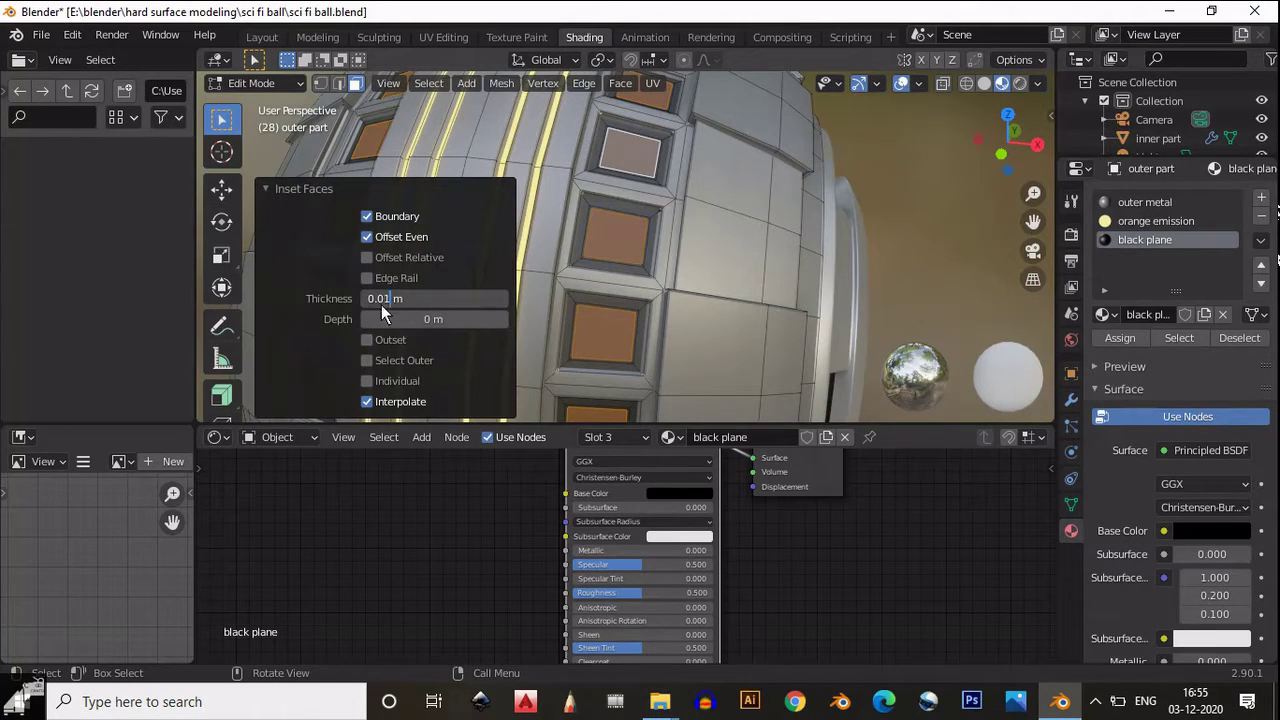
middle_drag(757, 282, 600, 235)
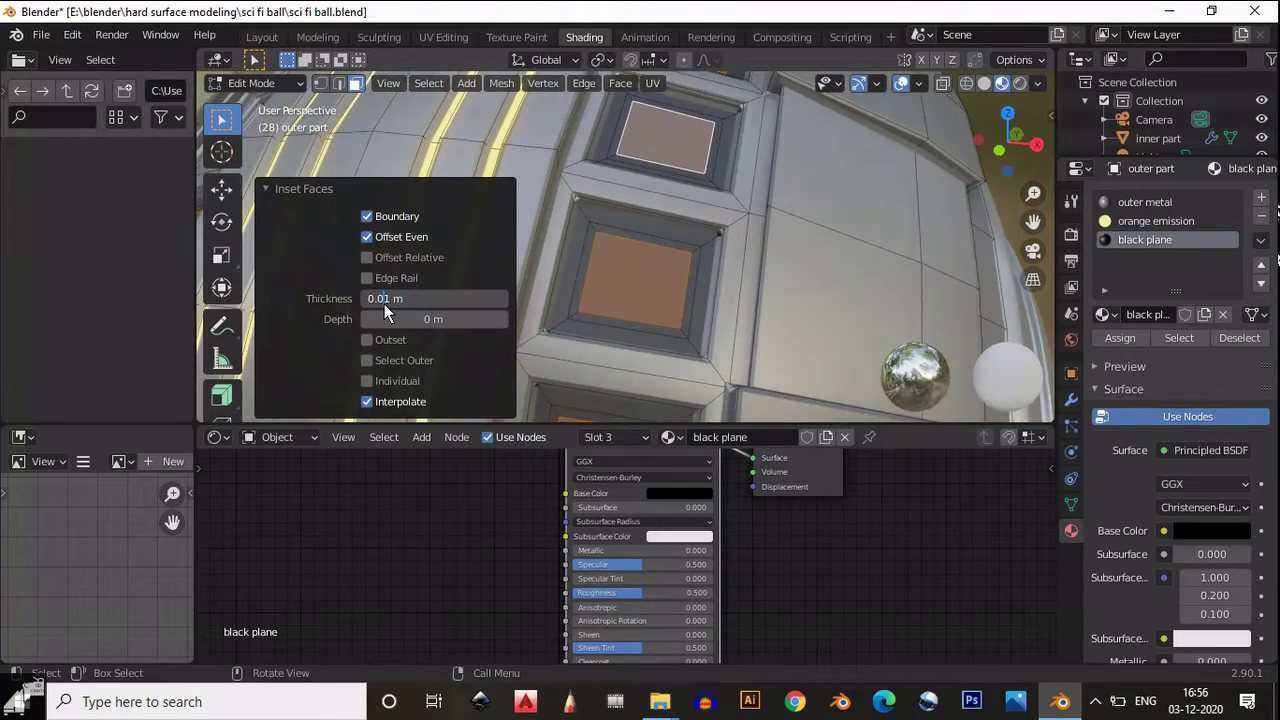
text(7)
click(367, 360)
scroll(600, 320, down, 3)
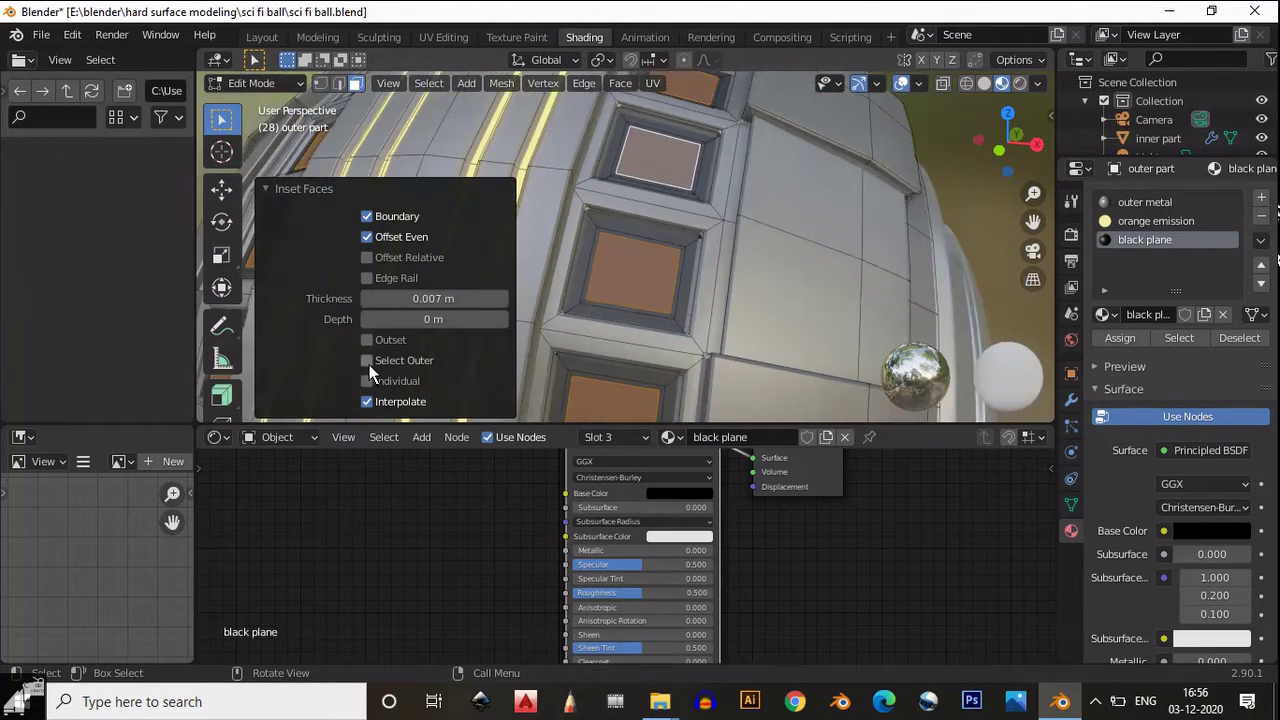
Assign the orange emission material to the selected thin panel frames and view the ball in Object Mode
middle_drag(600, 320, 960, 228)
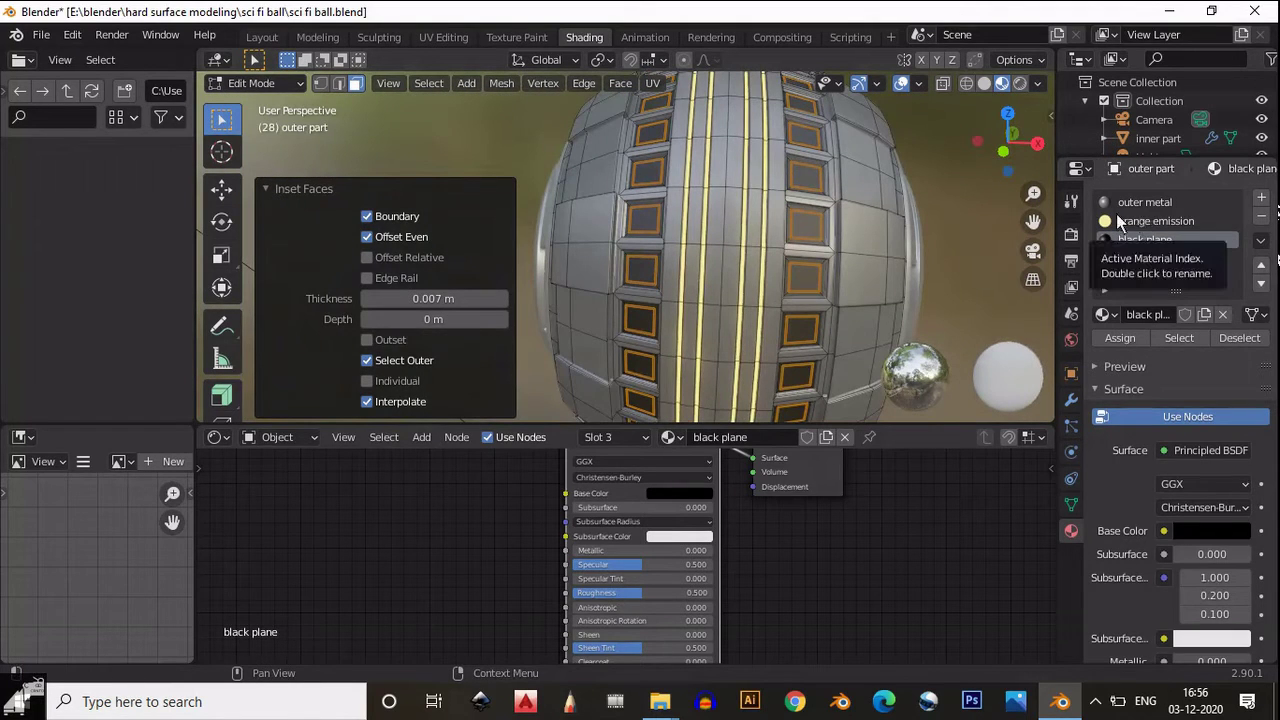
click(1117, 220)
click(1120, 338)
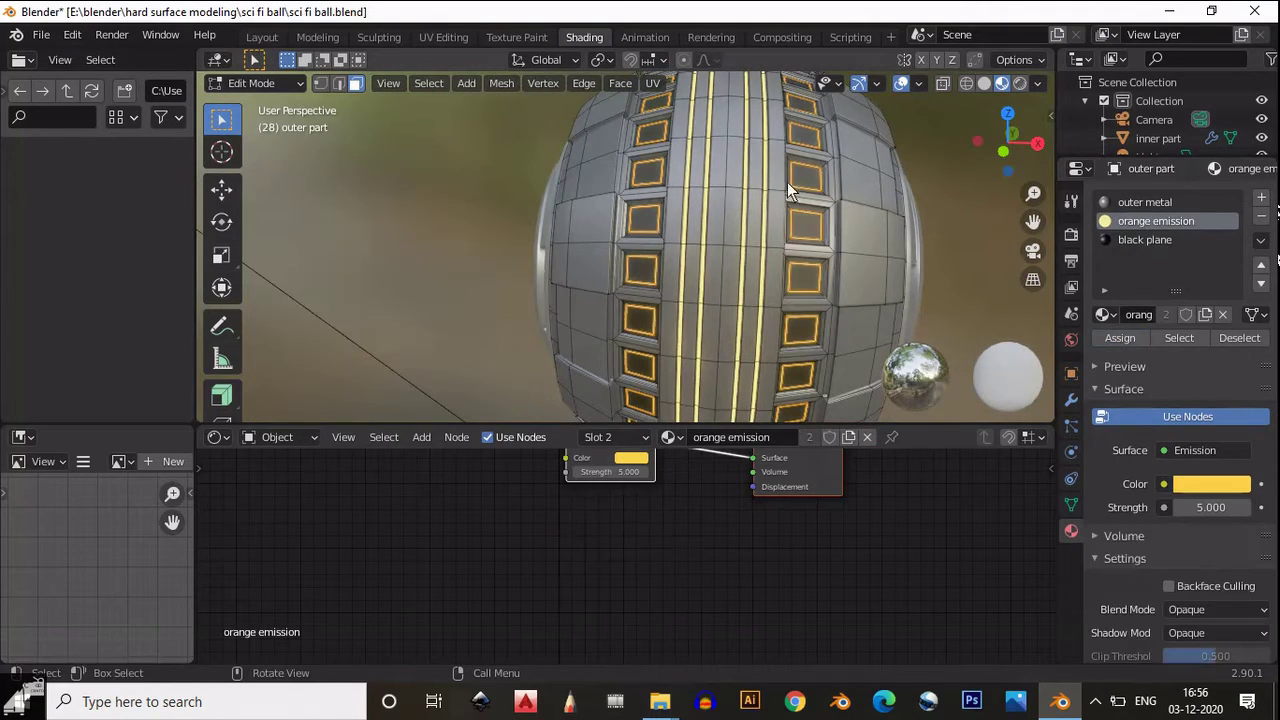
key(Tab)
scroll(752, 264, down, 3)
mouse_move(752, 264)
middle_down()
mouse_move(805, 227)
mouse_move(836, 227)
mouse_move(737, 294)
mouse_move(768, 252)
middle_up()
Make a single-user copy of the outer part's orange emission material and set its strength to 3
click(1165, 316)
click(1173, 486)
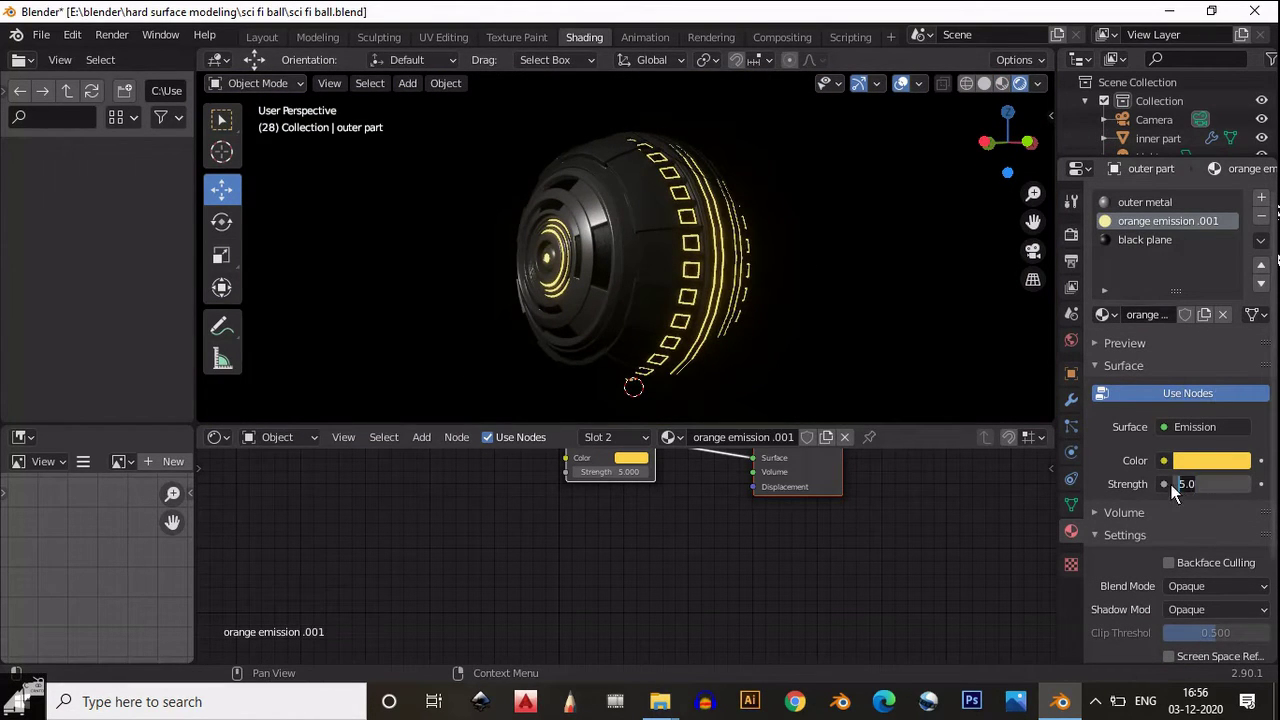
mouse_move(835, 300)
middle_down()
mouse_move(584, 271)
mouse_move(737, 340)
mouse_move(711, 180)
mouse_move(487, 377)
mouse_move(769, 346)
mouse_move(431, 380)
mouse_move(586, 289)
mouse_move(828, 300)
mouse_move(823, 283)
middle_up()
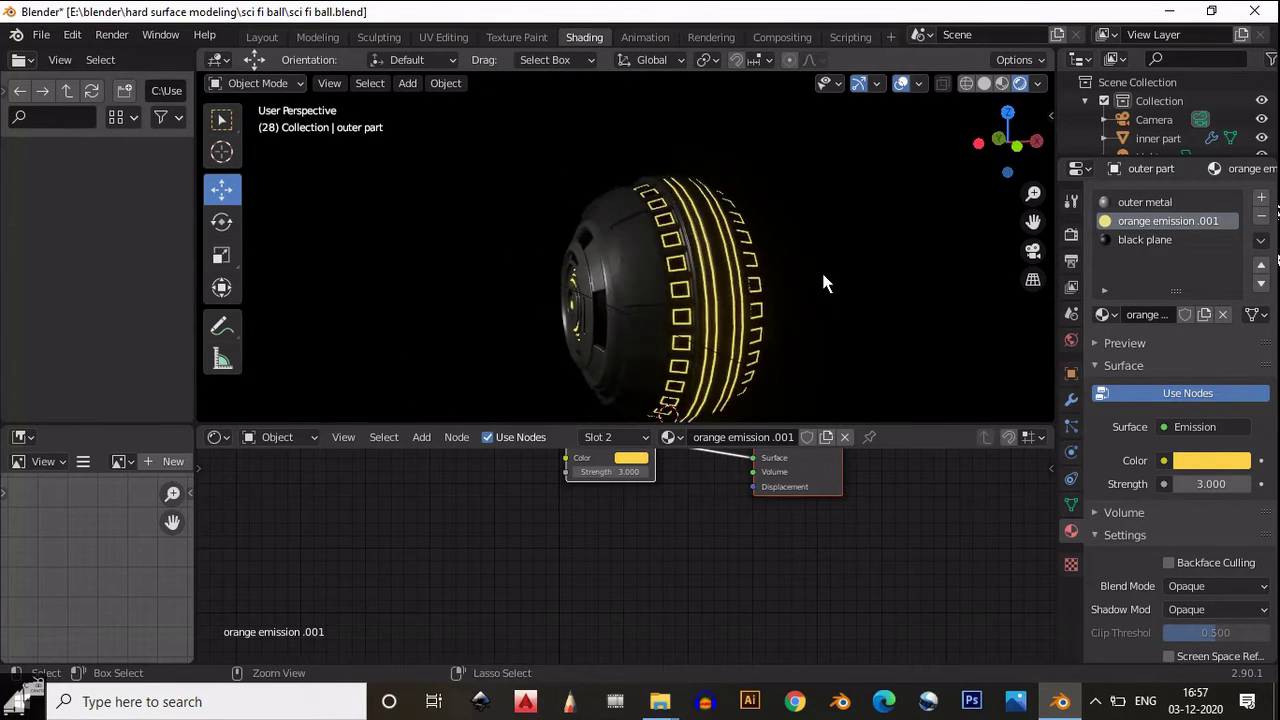
Undo the single-user copy and the strength change of the orange emission material
key(ctrl+z)
key(ctrl+z)
key(ctrl+z)
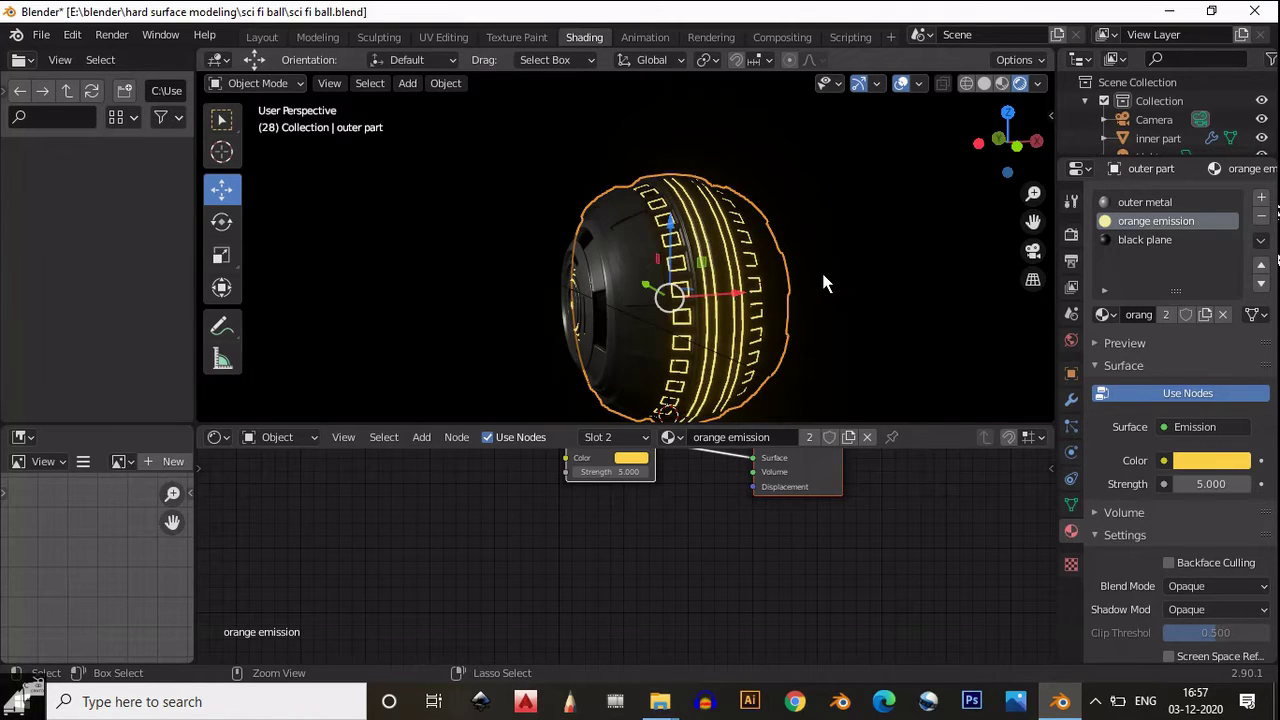
Step back through the outer part's earlier edits, show the overlays, and restore the glowing panel frames
key(ctrl+z)
click(901, 84)
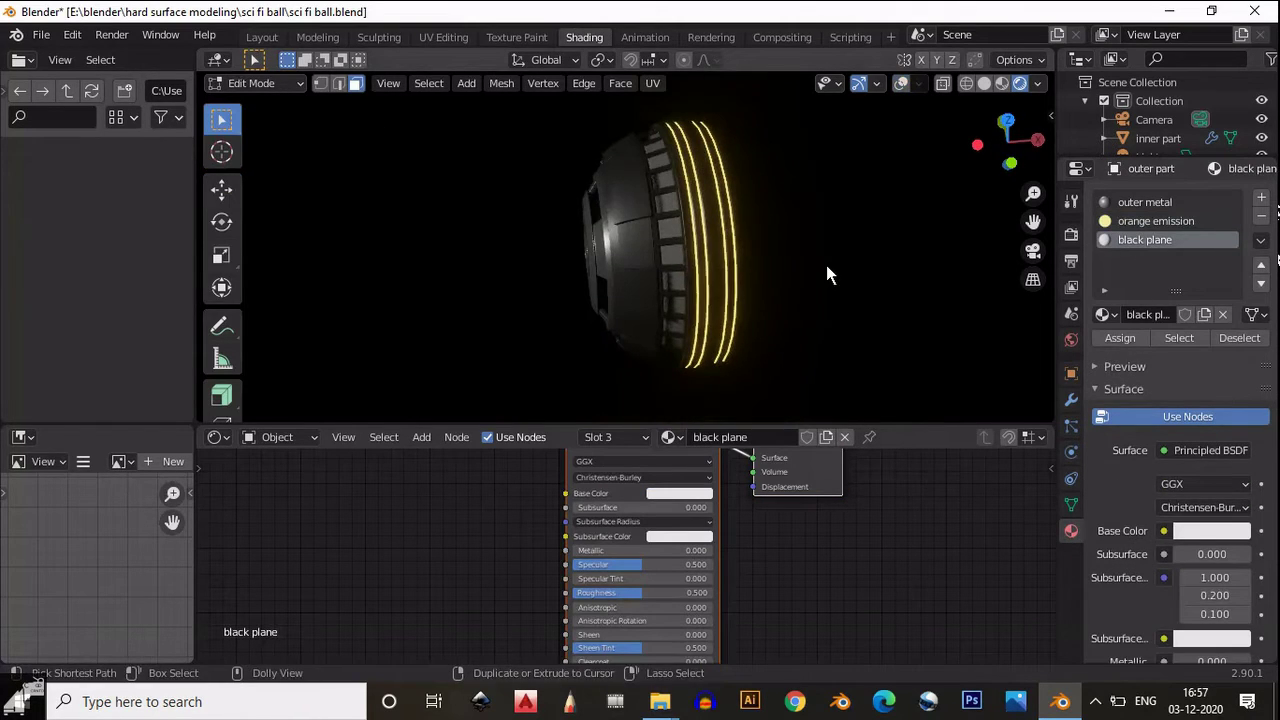
key(shift+alt+z)
middle_drag(826, 265, 830, 294)
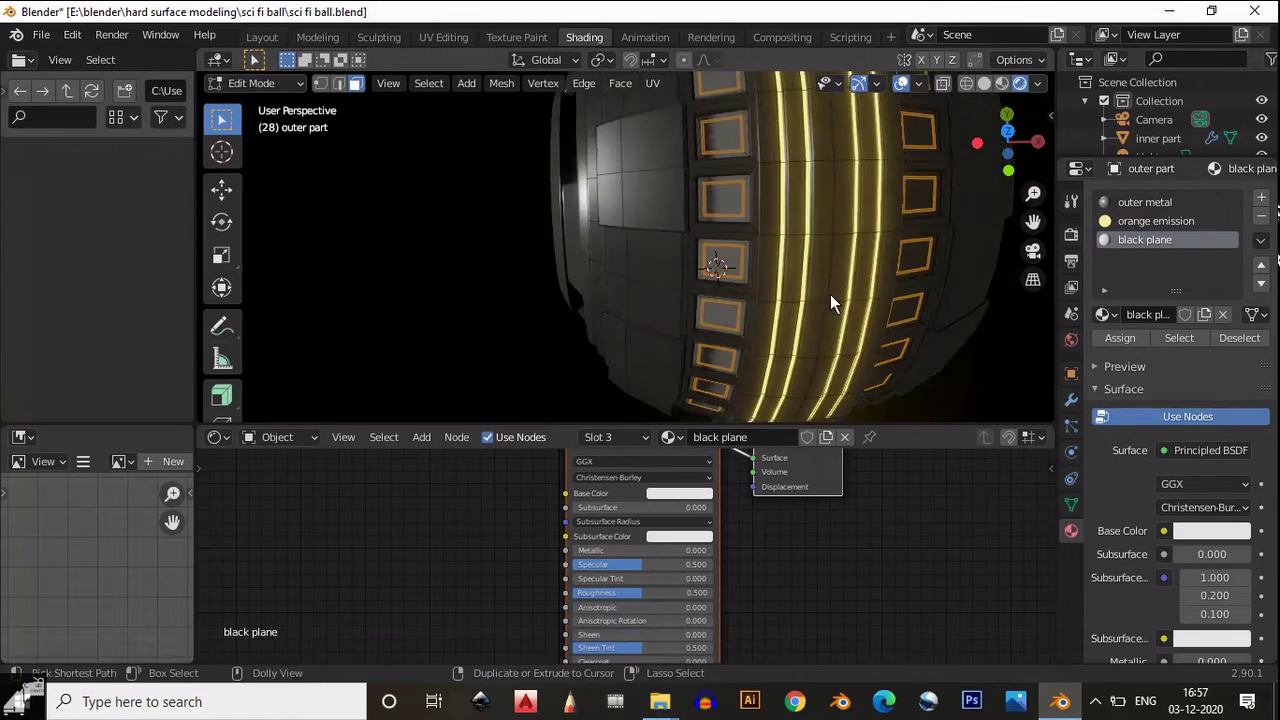
key(ctrl+z)
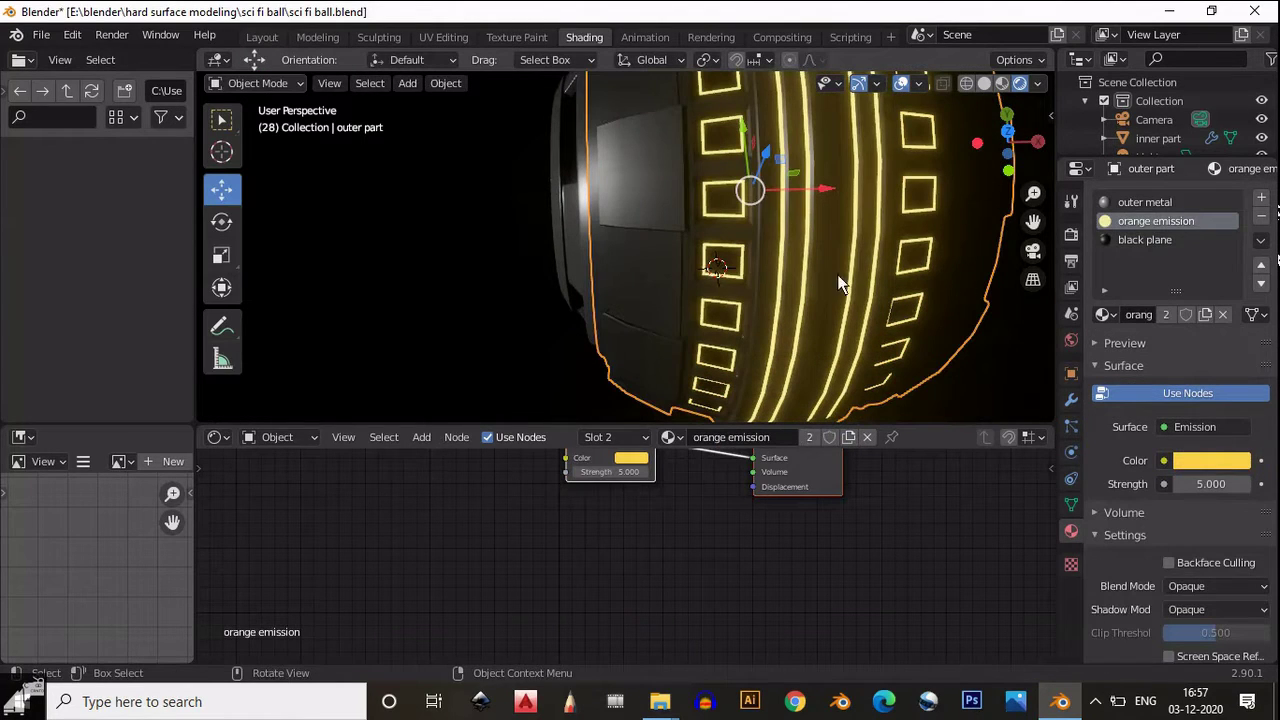
Set the base color of the outer part's black plane material to black in material preview shading
click(984, 84)
key(ctrl+shift+z)
click(1001, 84)
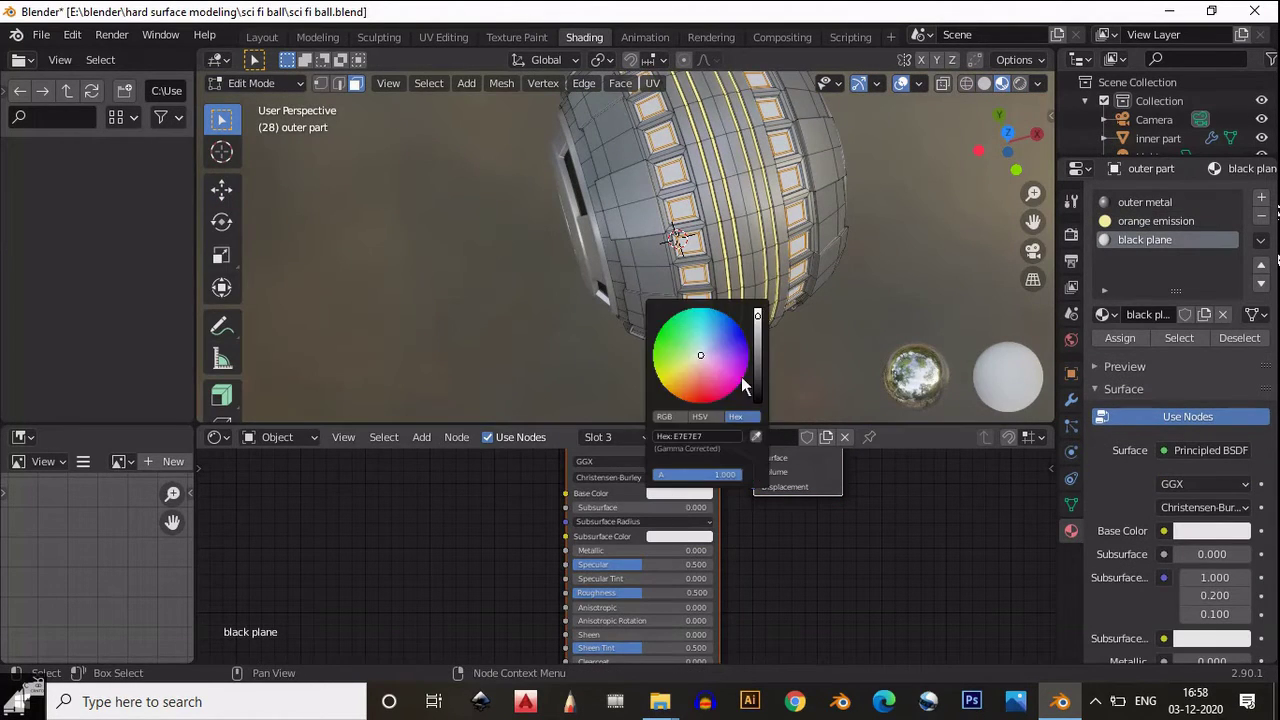
scroll(741, 376, down, 3)
click(756, 437)
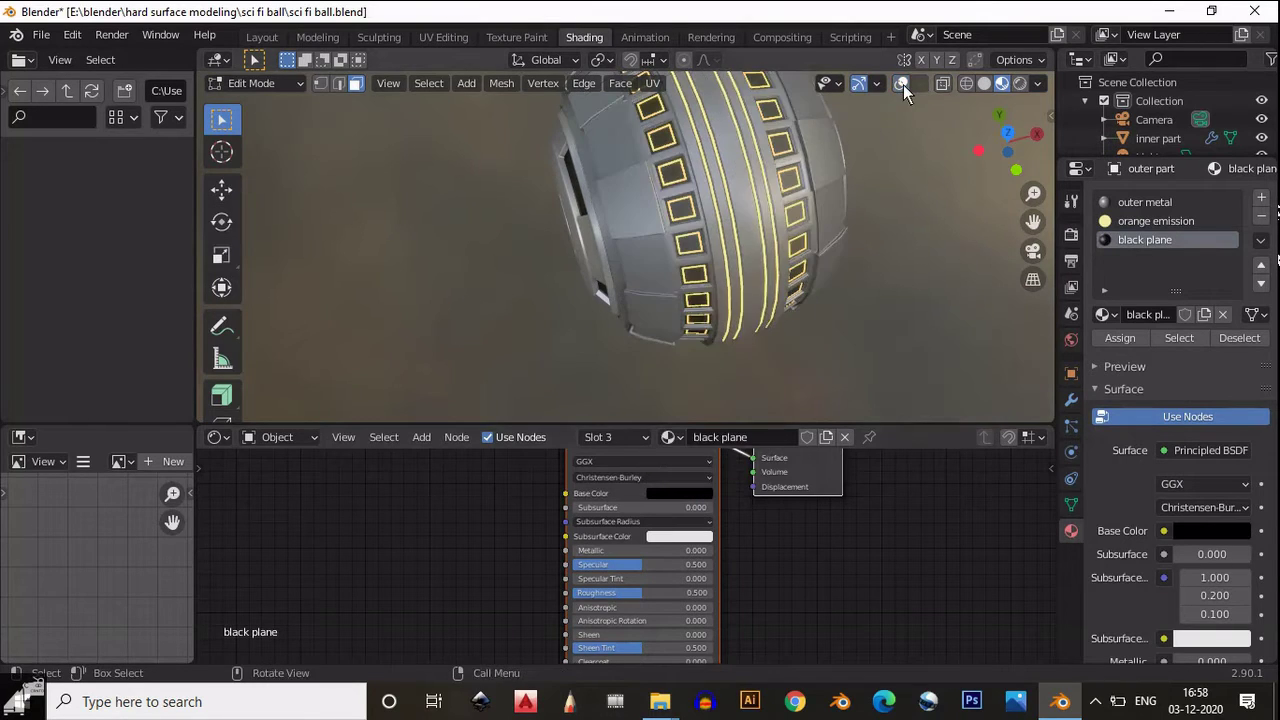
Leave Edit Mode and inspect the ball in rendered shading with the overlays hidden
mouse_move(903, 84)
middle_down()
mouse_move(803, 183)
mouse_move(797, 234)
mouse_move(866, 214)
mouse_move(860, 256)
mouse_move(762, 293)
mouse_move(769, 88)
mouse_move(349, 352)
mouse_move(847, 240)
mouse_move(823, 260)
mouse_move(789, 260)
mouse_move(817, 294)
mouse_move(794, 233)
mouse_move(823, 228)
middle_up()
click(1019, 84)
key(Tab)
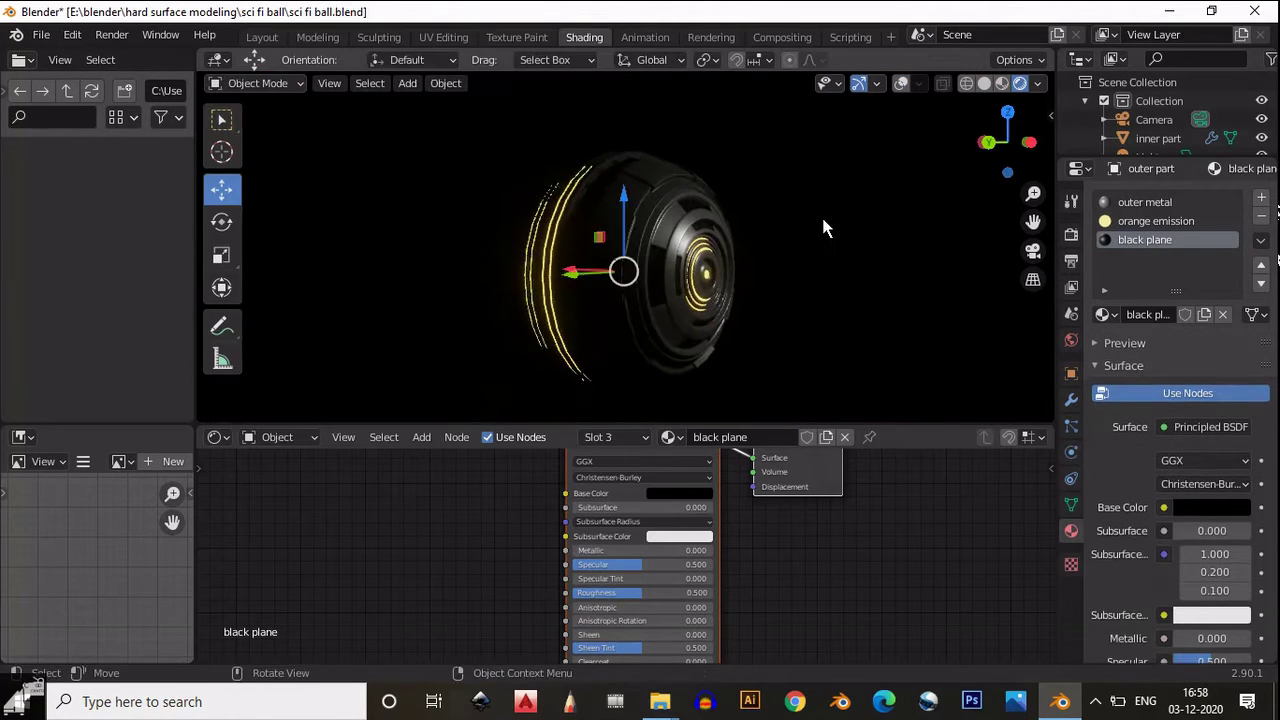
mouse_move(723, 283)
middle_down()
mouse_move(769, 309)
mouse_move(689, 318)
mouse_move(714, 347)
mouse_move(780, 320)
mouse_move(751, 310)
mouse_move(723, 344)
mouse_move(652, 262)
middle_up()
Save the file and bring up the outer part's material settings in the Layout workspace
click(261, 38)
key(ctrl+s)
click(648, 260)
click(1071, 620)
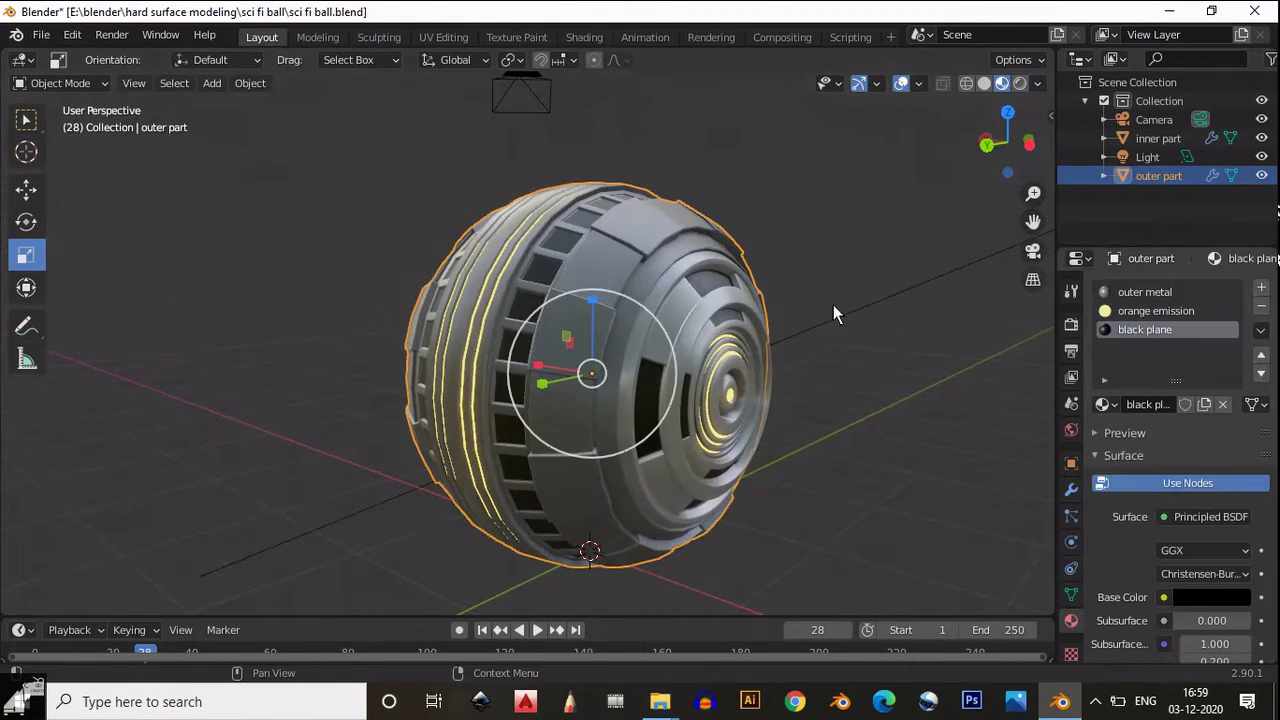
Set the Mix factor in the outer metal material's base color to 0.65, deselect everything, and save the file
scroll(1170, 460, down, 8)
scroll(1170, 460, up, 4)
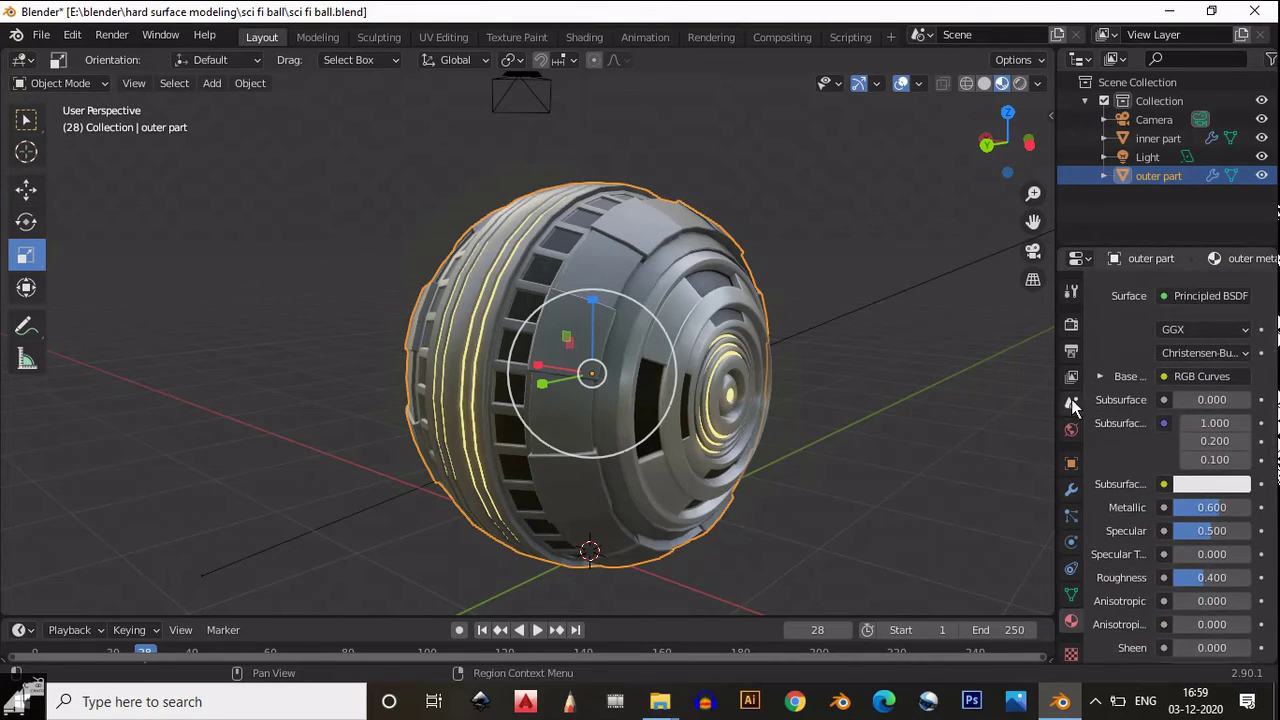
click(1100, 376)
scroll(1103, 417, down, 6)
scroll(1103, 417, up, 3)
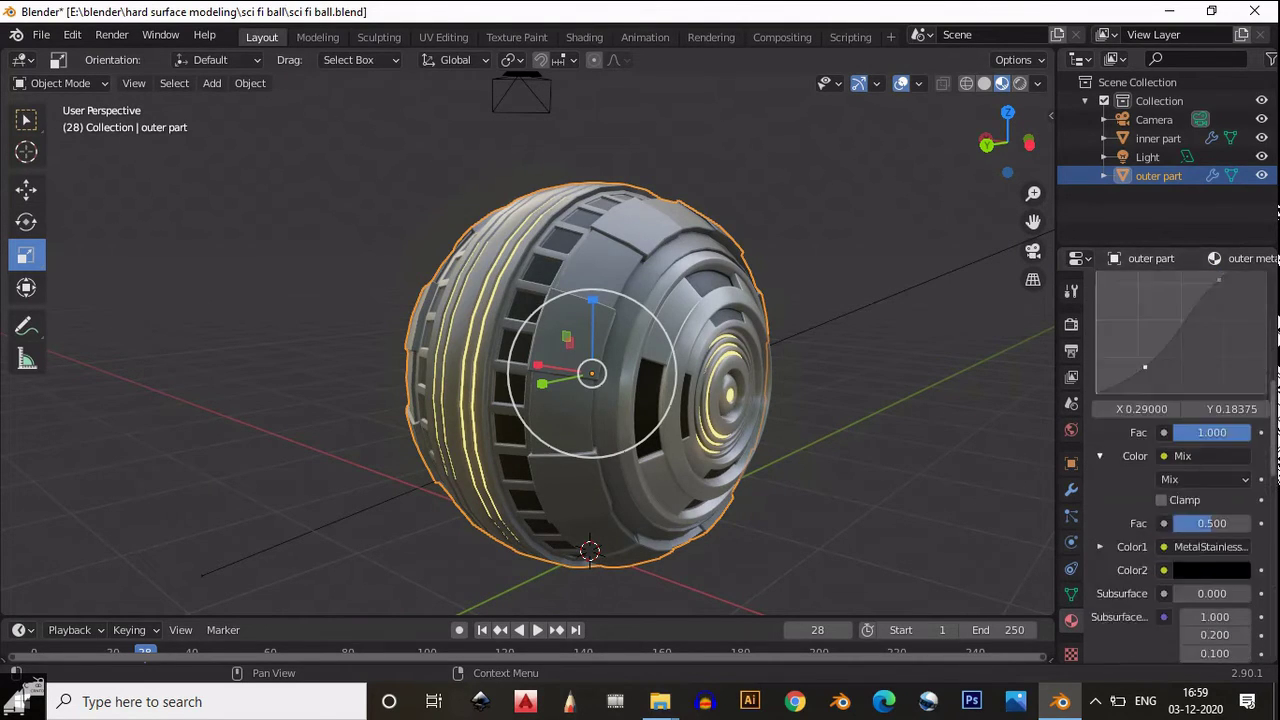
scroll(1275, 469, up, 7)
scroll(1275, 469, down, 8)
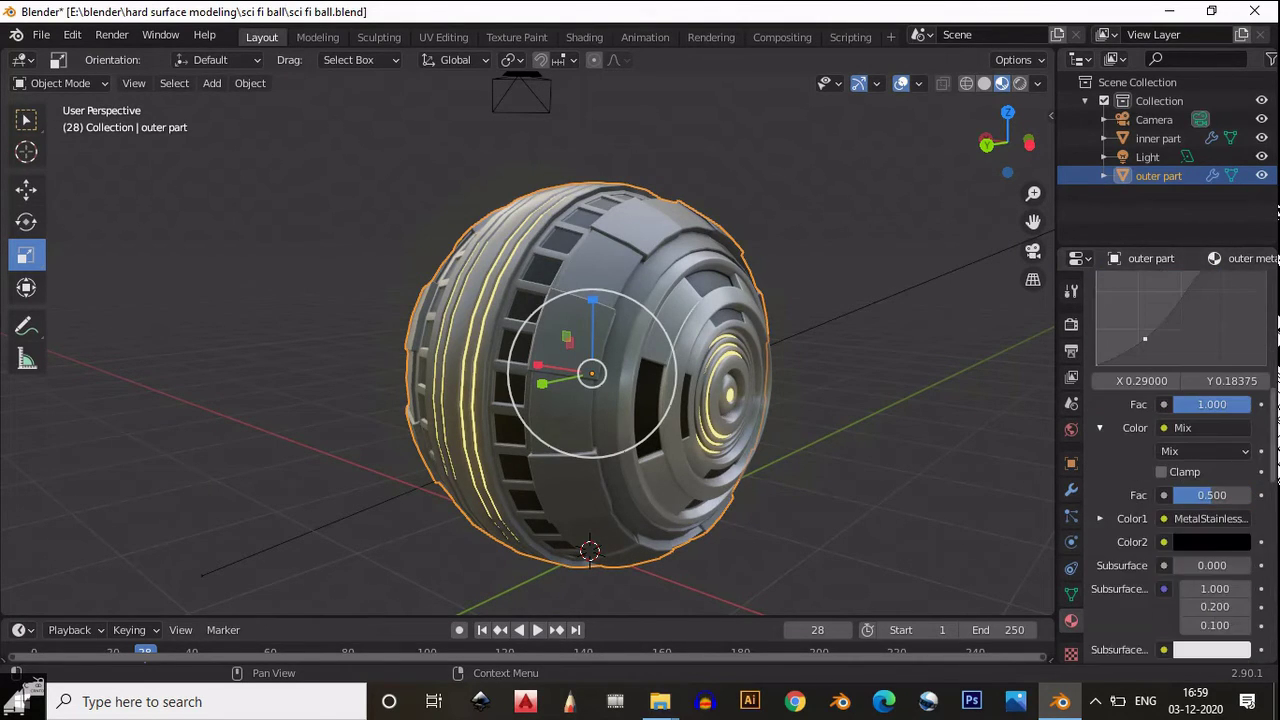
scroll(1176, 392, down, 3)
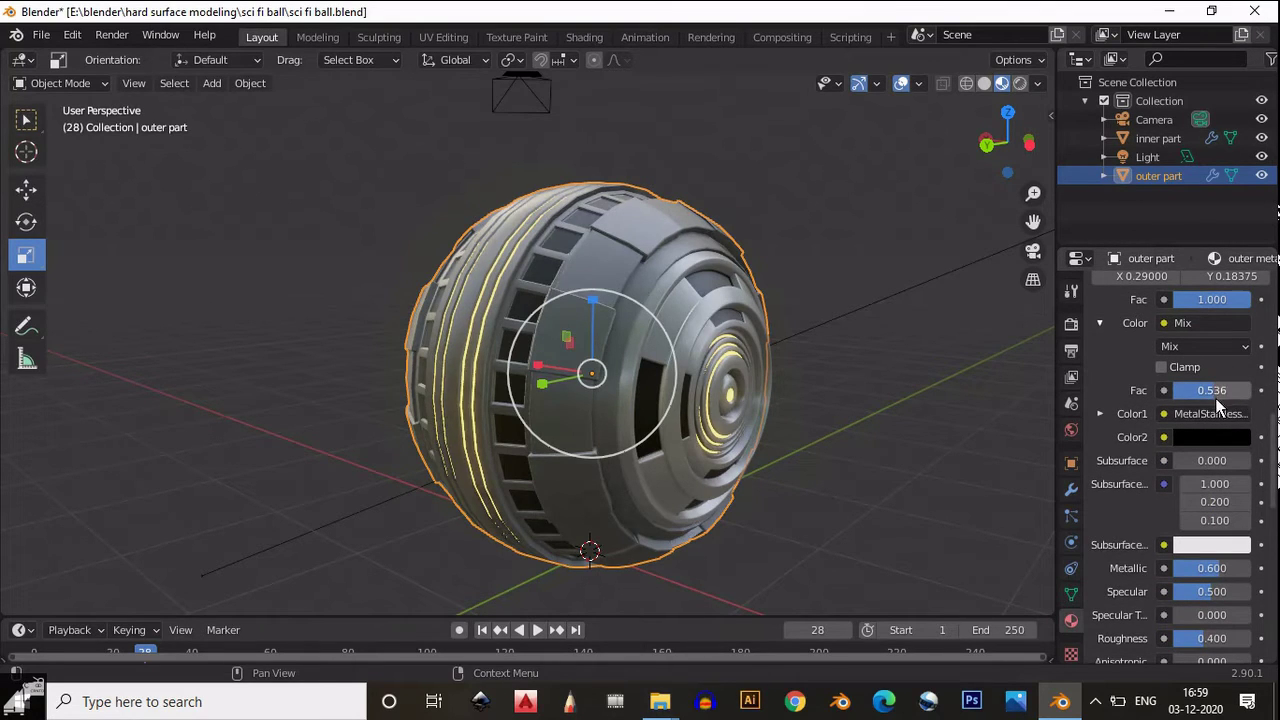
drag(1218, 402, 1233, 396)
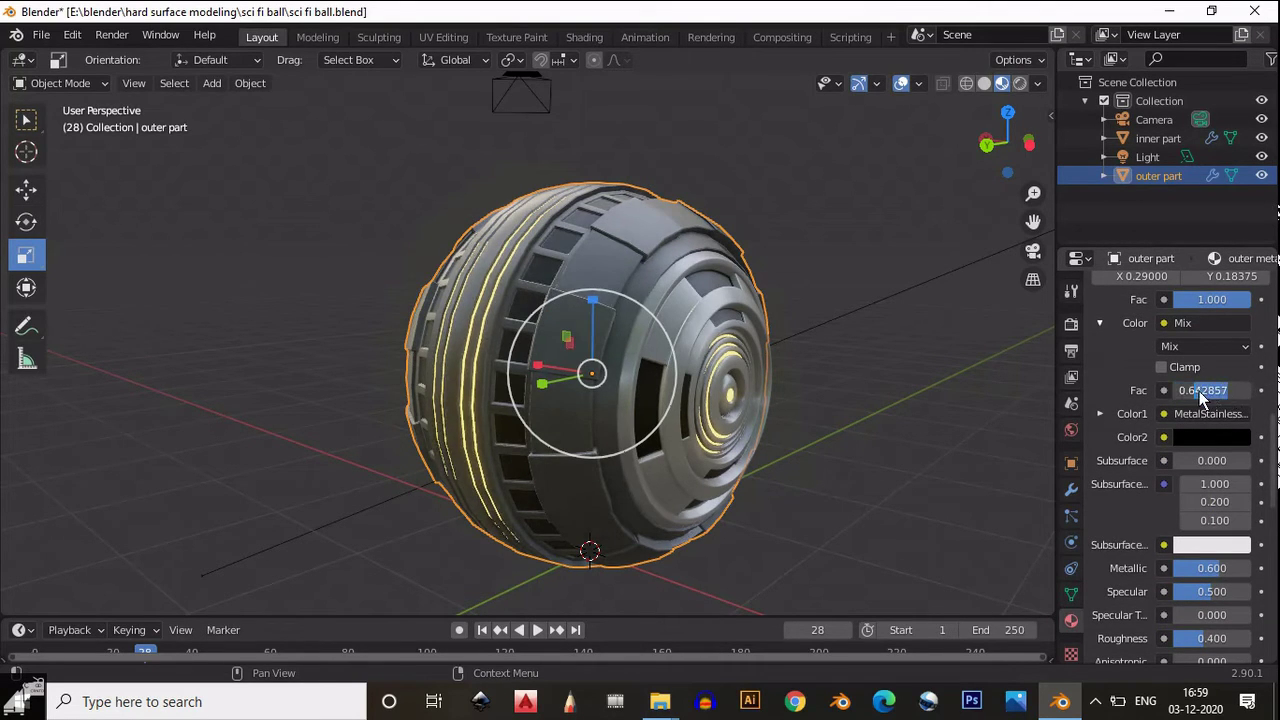
middle_drag(983, 387, 811, 455)
key(alt+a)
key(ctrl+s)
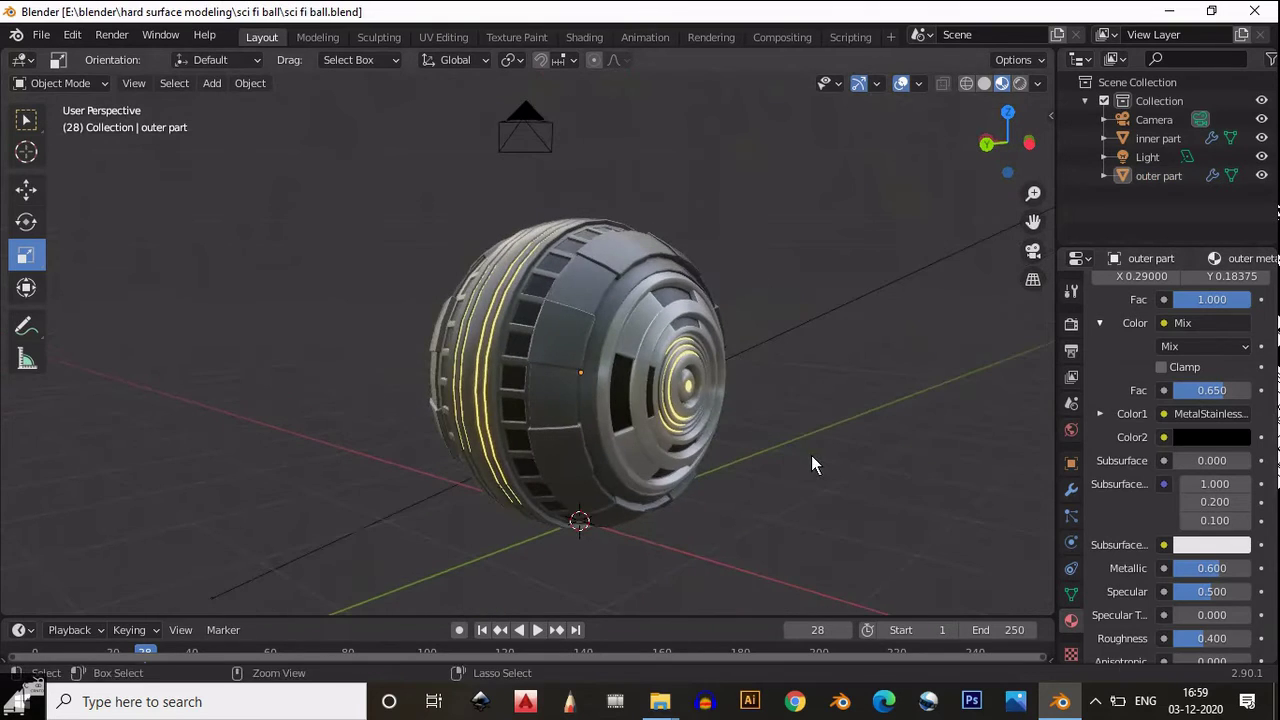
Hide the viewport overlays for a clear close view of the ball and save the file
click(872, 300)
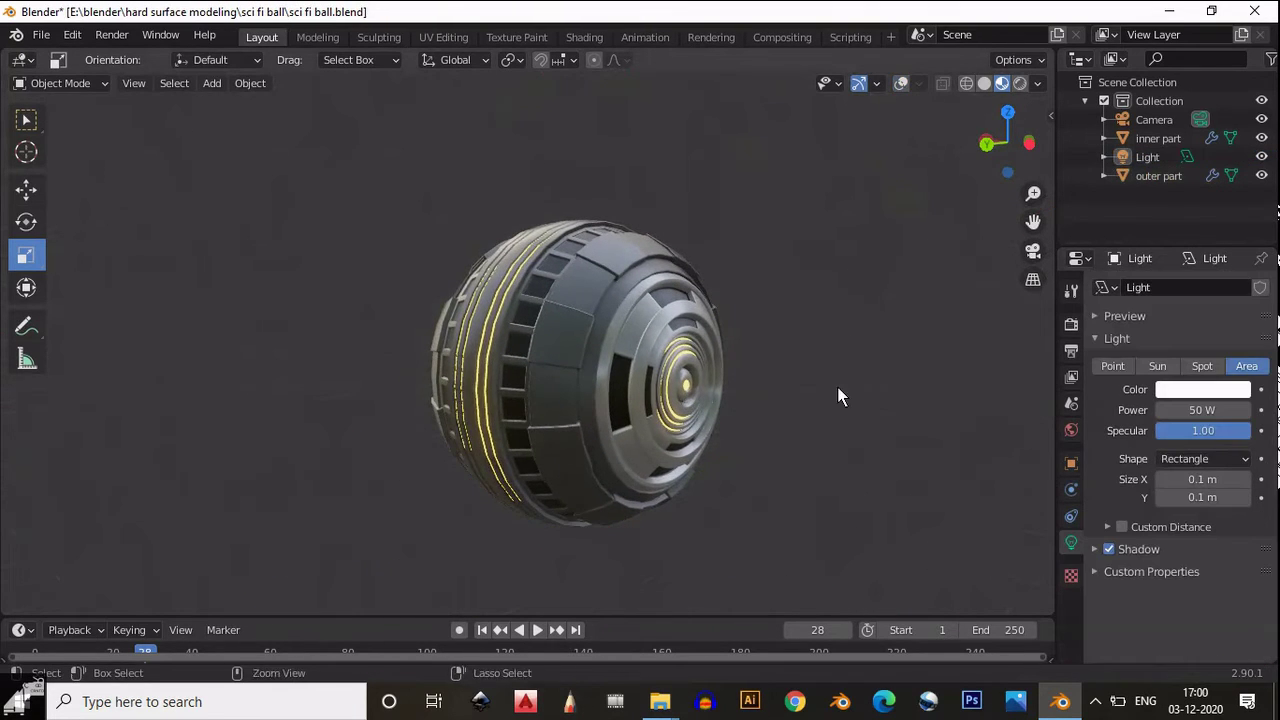
scroll(850, 385, up, 2)
middle_drag(862, 373, 864, 404)
scroll(900, 410, up, 1)
key(ctrl+s)
Show the World background settings and switch the viewport to rendered shading
click(1071, 430)
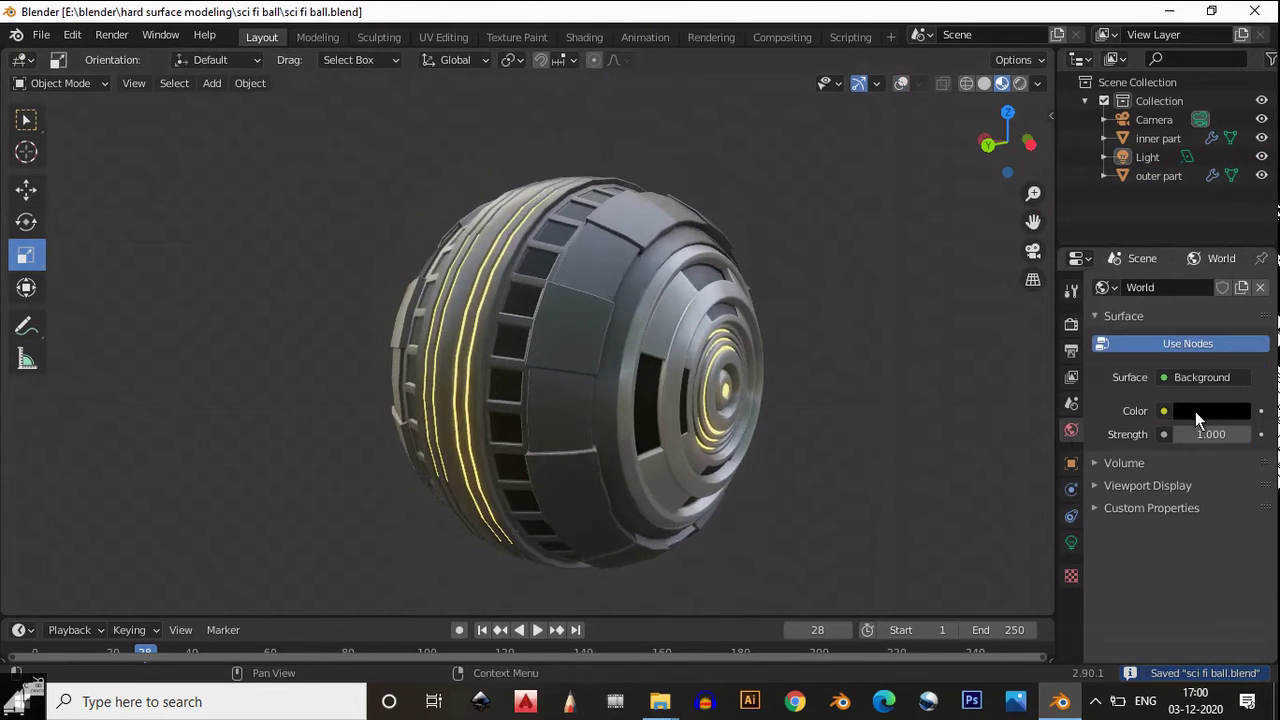
click(1020, 84)
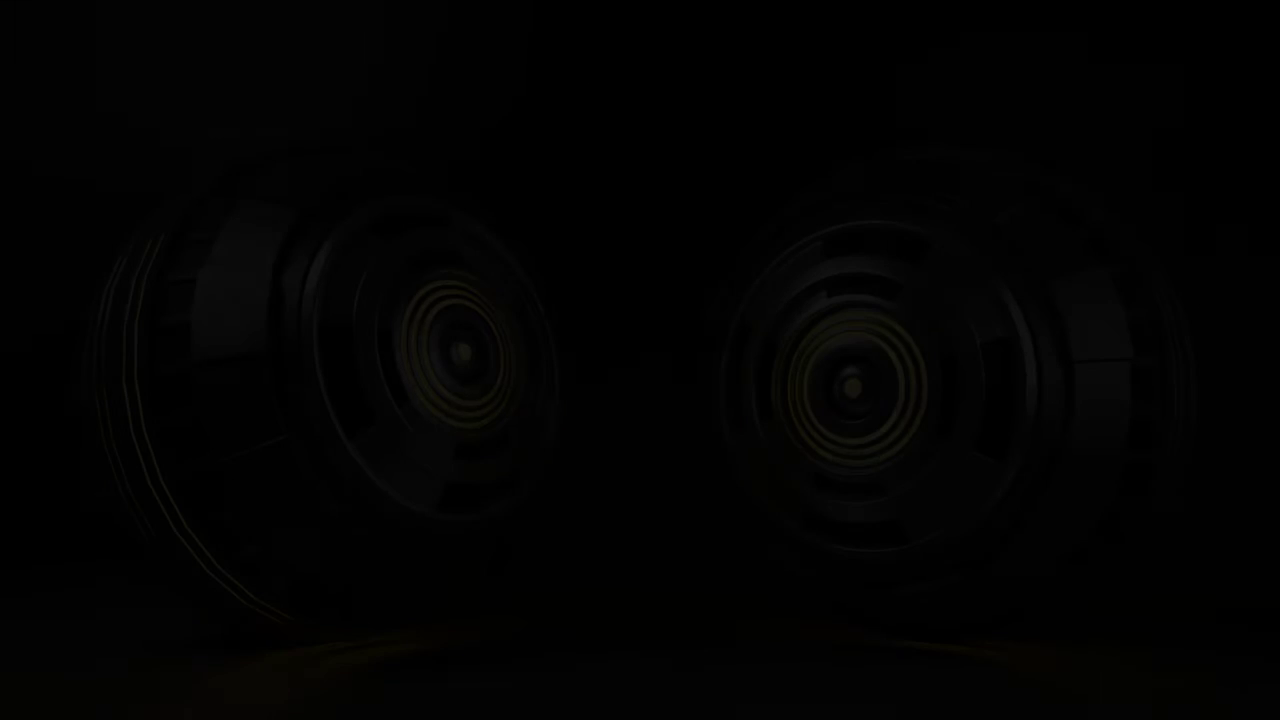